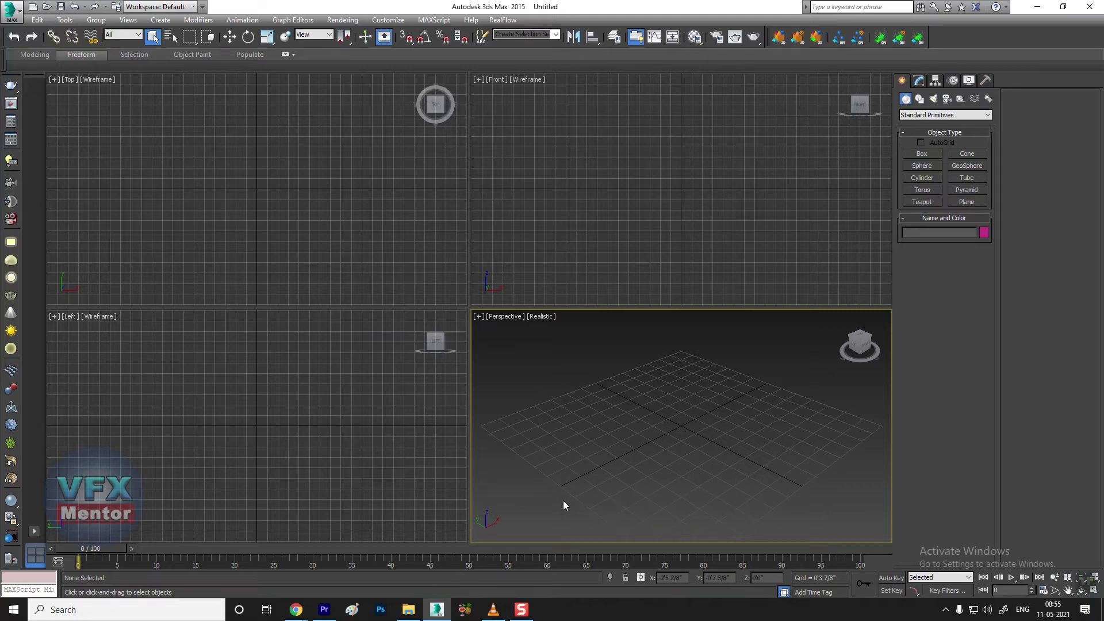
Zoom the Perspective viewport and maximize it to fill the workspace.
scroll(645, 459, "down", 2)
key("alt+w")
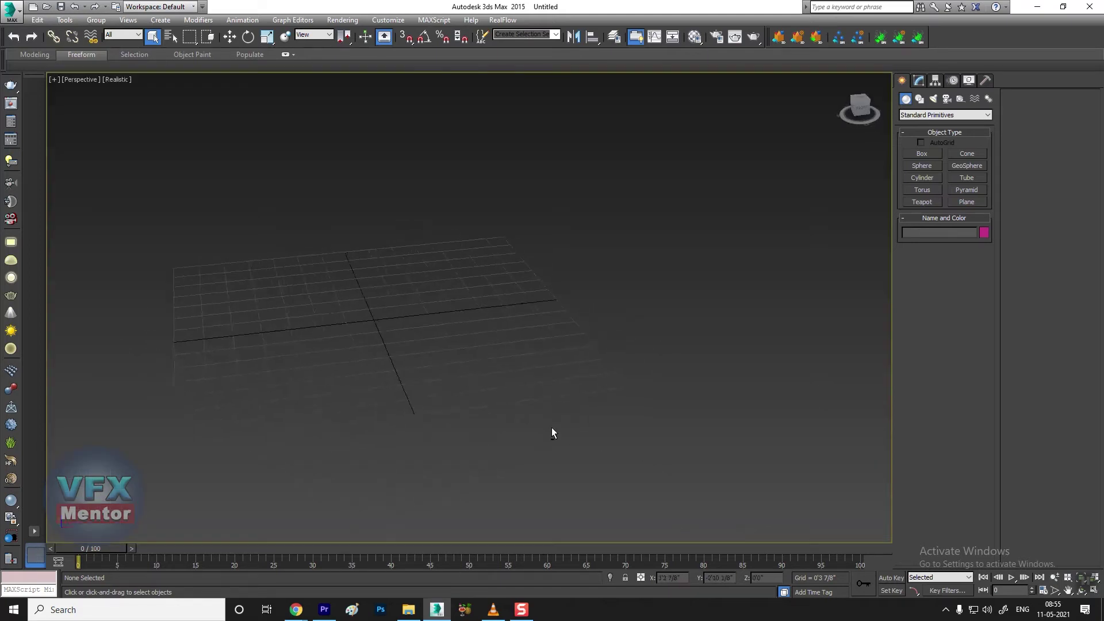
Orbit around the empty grid and save the scene as CHAIN SIMULATION.max.
scroll(494, 403, "up", 2)
mouse_move(494, 410)
middle_mouse_down("alt")
mouse_move(609, 433)
mouse_move(500, 410)
mouse_move(482, 441)
mouse_move(498, 432)
mouse_move(481, 423)
mouse_move(534, 416)
mouse_move(576, 449)
mouse_move(587, 427)
middle_mouse_up("alt")
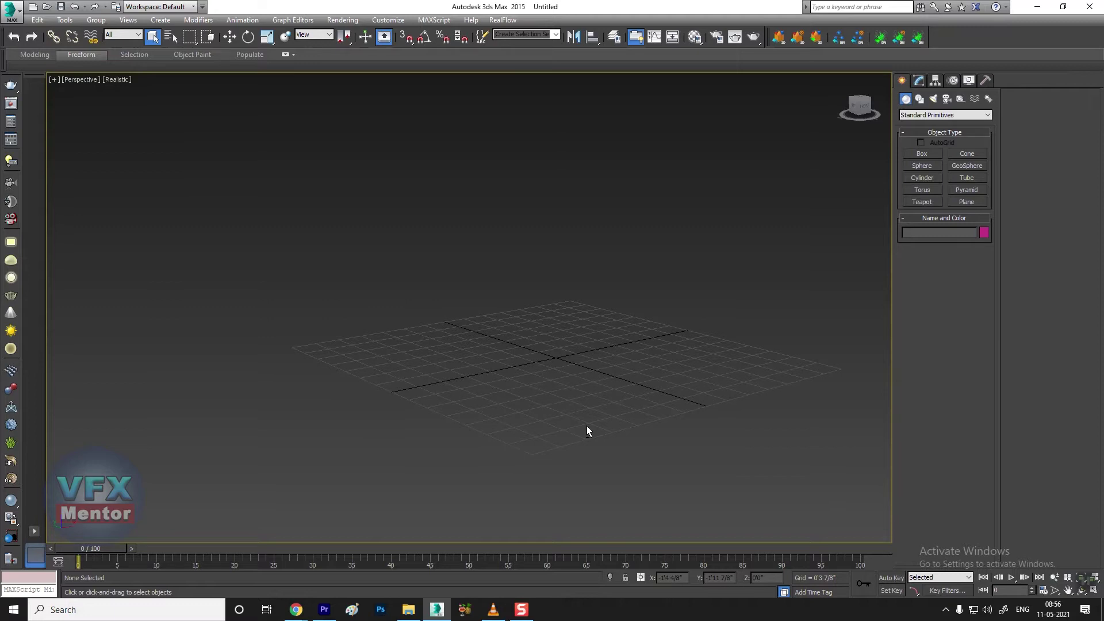
mouse_move(640, 360)
middle_mouse_down("alt")
mouse_move(537, 436)
mouse_move(554, 423)
mouse_move(524, 404)
mouse_move(492, 407)
mouse_move(508, 404)
middle_mouse_up("alt")
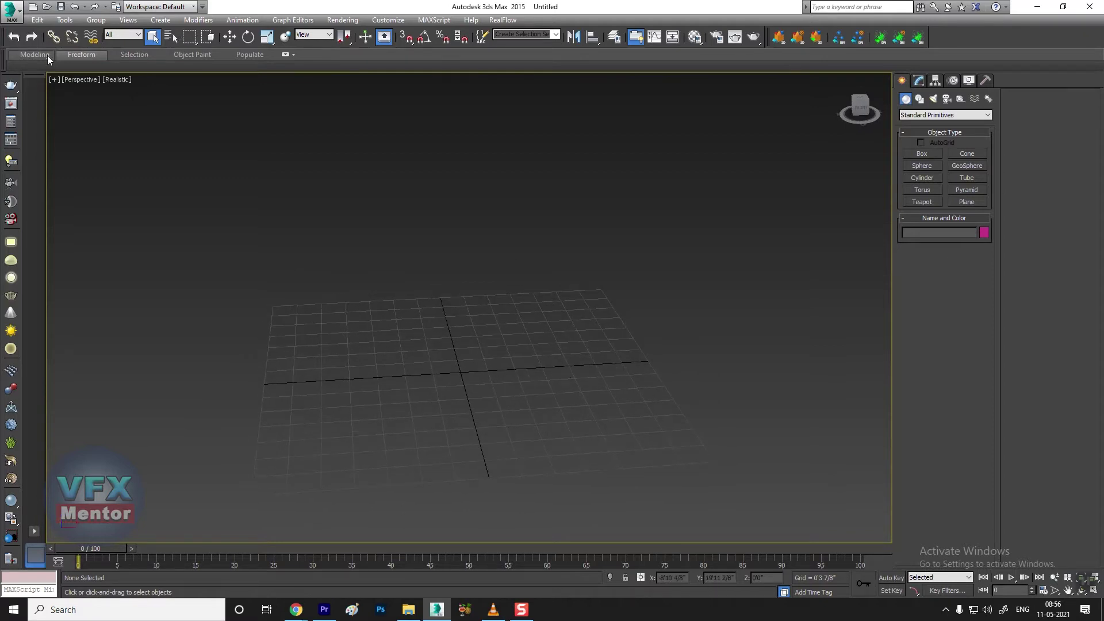
left_click(14, 14)
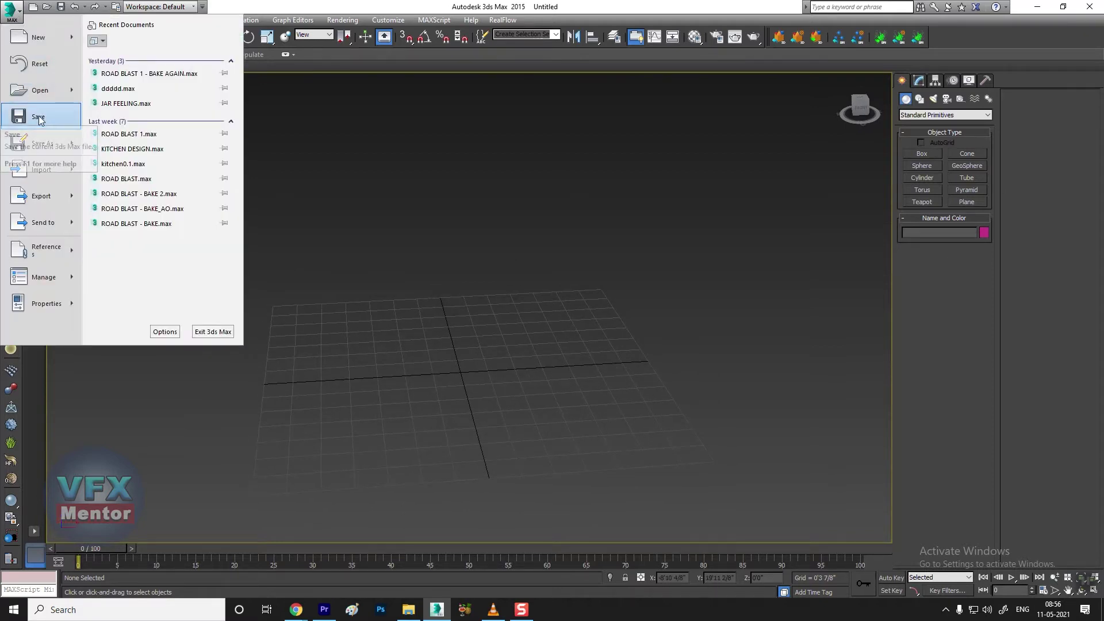
left_click(42, 124)
key("Return")
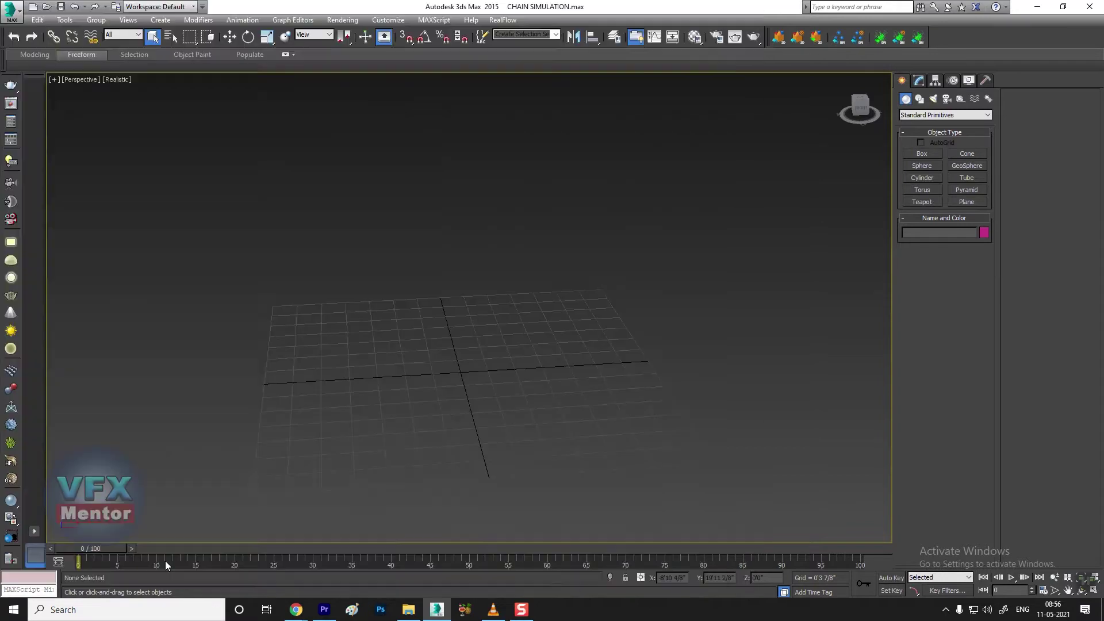
mouse_move(523, 311)
middle_mouse_down("alt")
mouse_move(485, 379)
mouse_move(458, 398)
mouse_move(399, 360)
mouse_move(523, 429)
middle_mouse_up("alt")
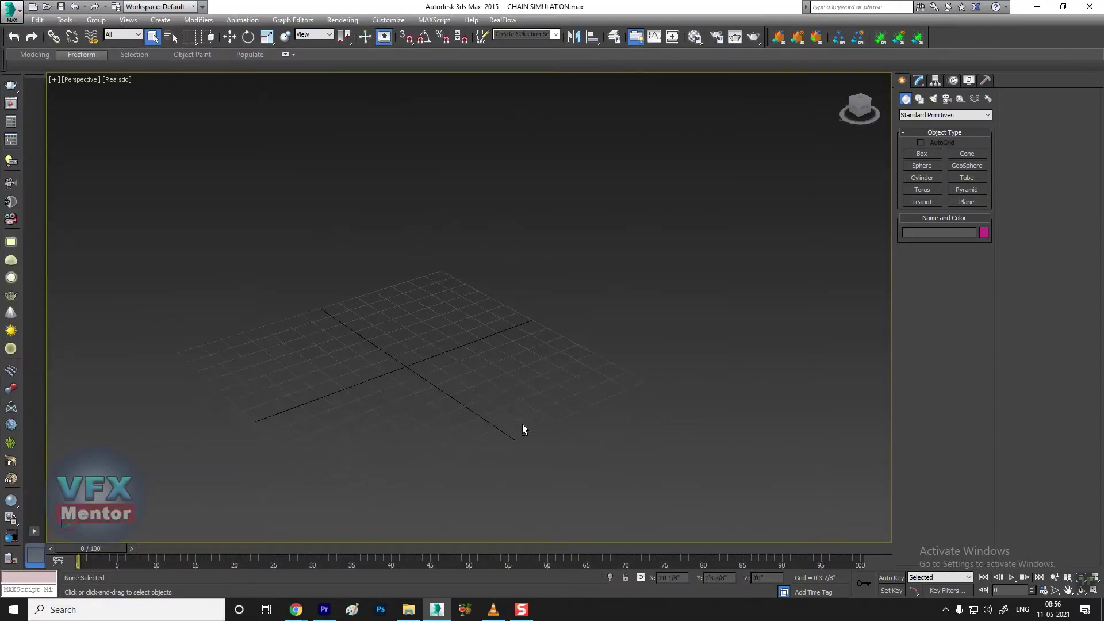
Draw a flat pink floor slab box on the grid.
left_click(930, 156)
middle_click_drag(468, 289, 595, 320, "alt")
mouse_move(221, 320)
left_mouse_down()
mouse_move(503, 394)
mouse_move(759, 412)
mouse_move(788, 403)
left_mouse_up()
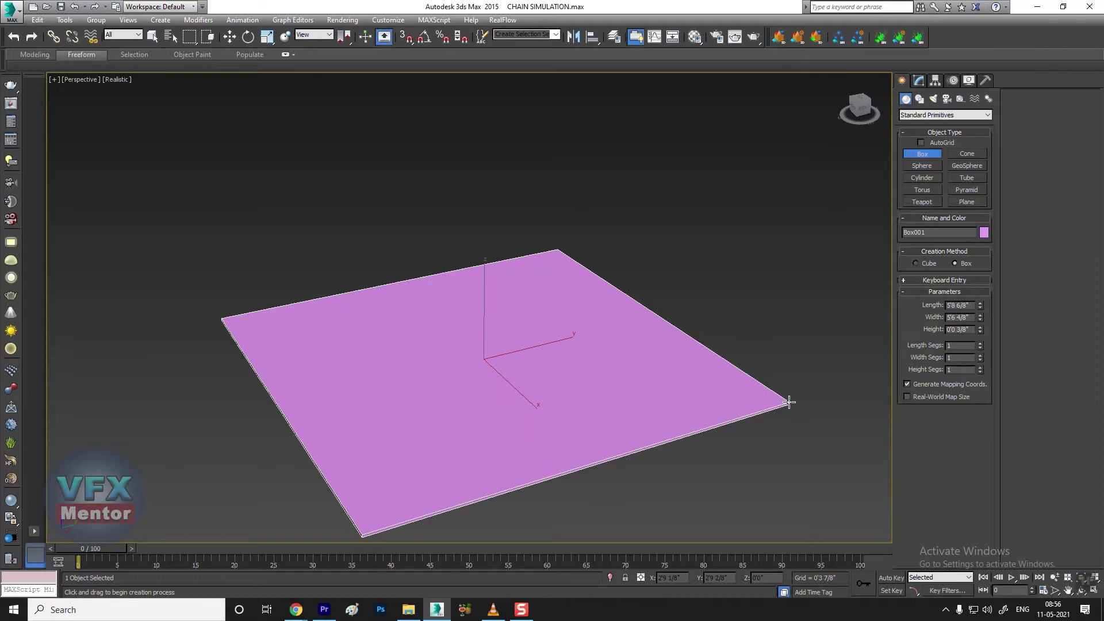
mouse_move(789, 403)
middle_mouse_down("alt")
mouse_move(567, 402)
mouse_move(617, 421)
mouse_move(623, 404)
middle_mouse_up("alt")
Raise a thin cyan wall box along the floor's back edge.
left_click_drag(357, 268, 707, 276)
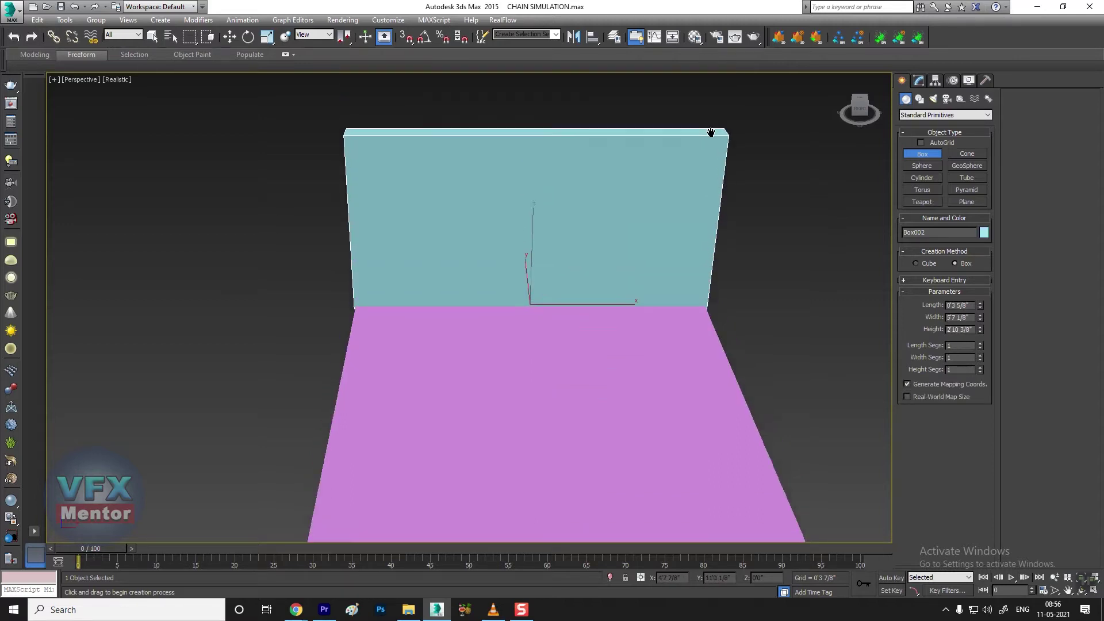
left_click(716, 135)
middle_click_drag(715, 136, 699, 158, "alt")
left_click(668, 257)
mouse_move(668, 257)
middle_mouse_down("alt")
mouse_move(504, 347)
mouse_move(503, 365)
mouse_move(557, 372)
mouse_move(547, 371)
middle_mouse_up("alt")
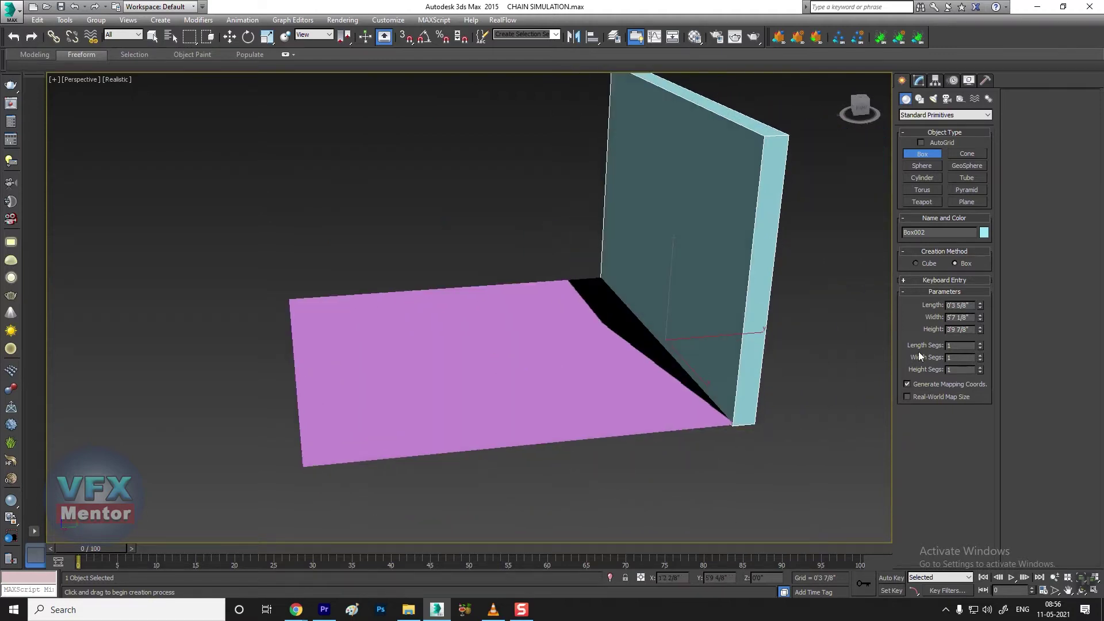
left_click_drag(980, 305, 987, 343)
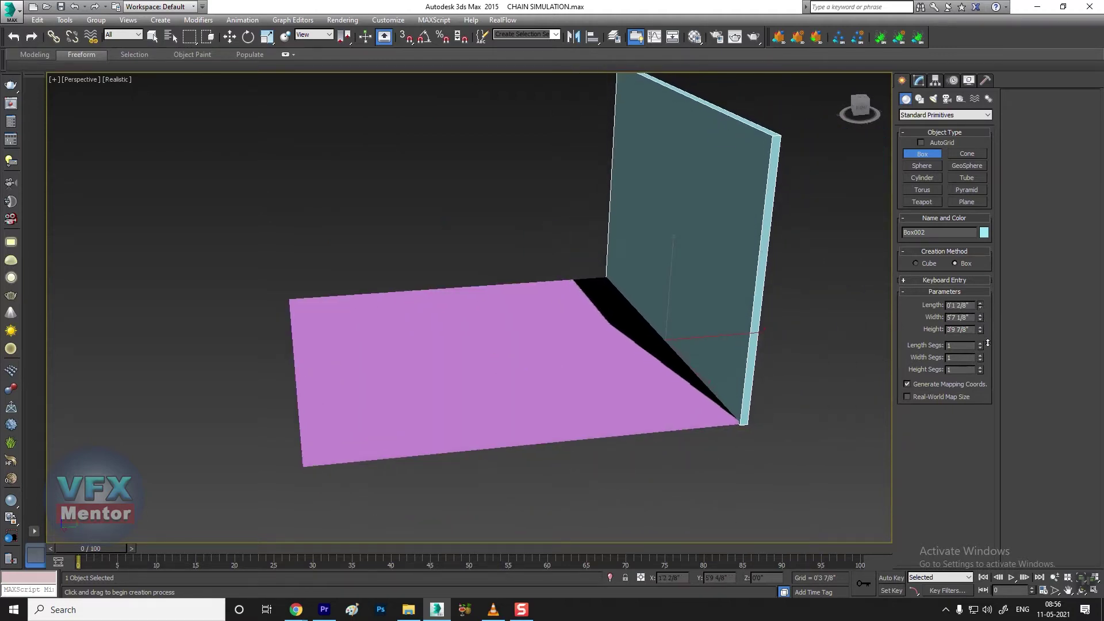
Add a thin magenta side wall along the other back edge.
middle_click_drag(521, 392, 616, 382, "alt")
mouse_move(661, 411)
middle_mouse_down("alt")
mouse_move(333, 374)
mouse_move(493, 379)
middle_mouse_up("alt")
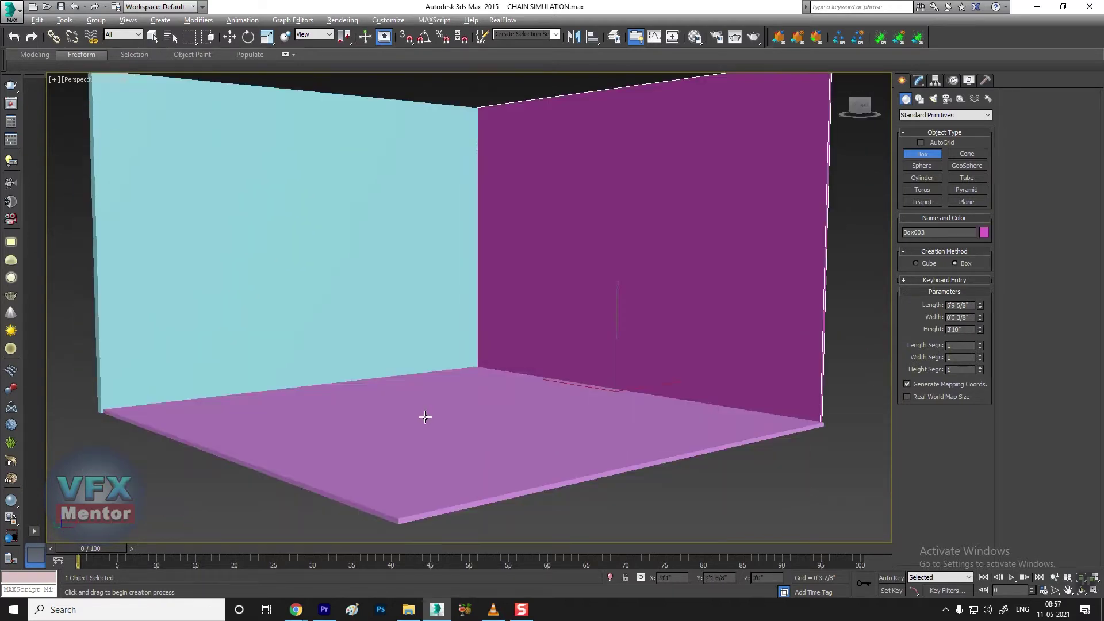
mouse_move(424, 417)
middle_mouse_down("alt")
mouse_move(446, 424)
mouse_move(435, 413)
middle_mouse_up("alt")
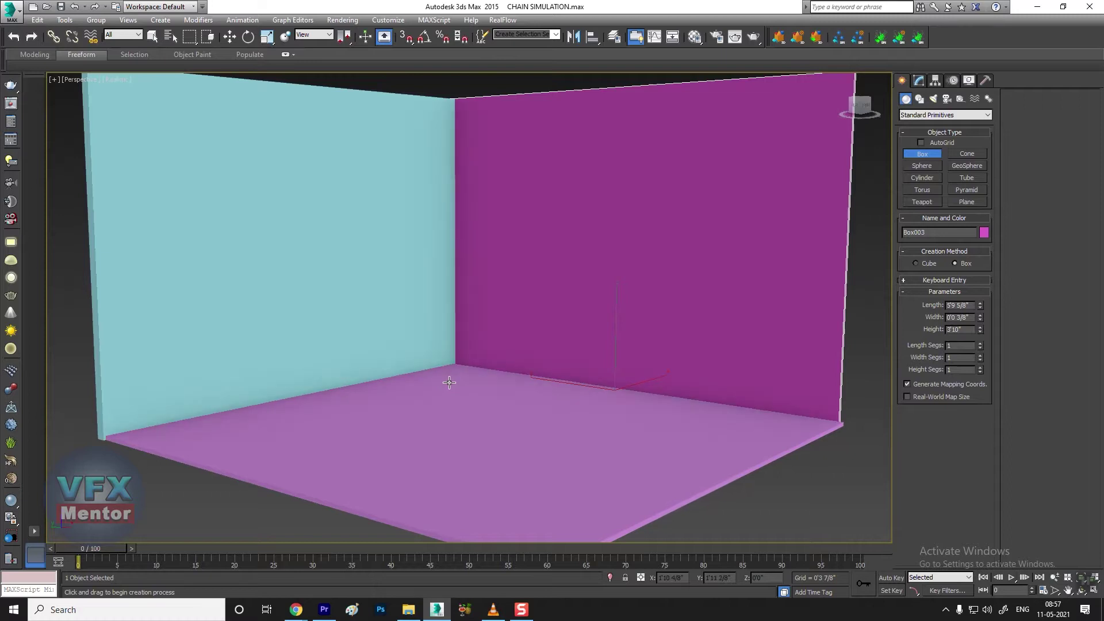
scroll(447, 382, "down", 3)
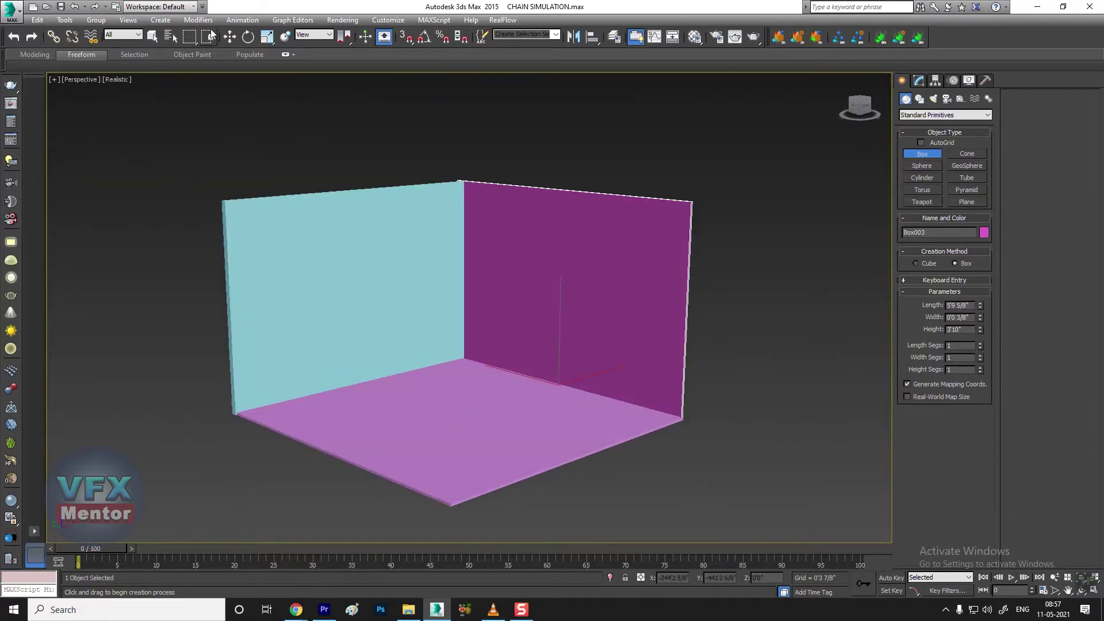
Draw a cylinder on the floor with height 0'11 2/8" and radius 0'0 7/8".
left_click(233, 38)
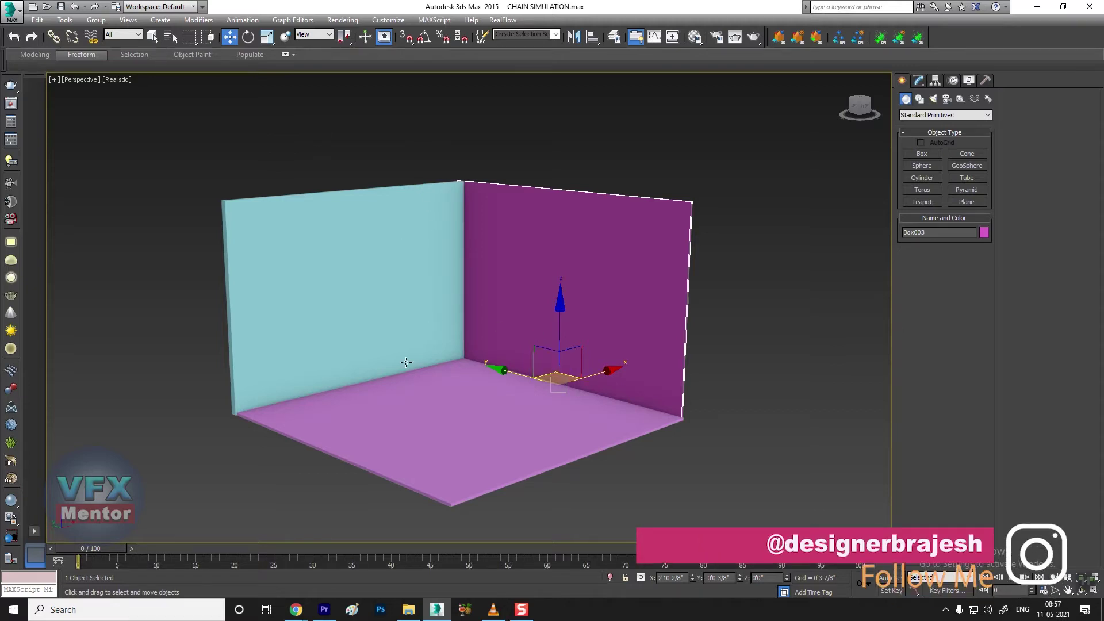
scroll(406, 362, "up", 3)
scroll(446, 394, "down", 3)
mouse_move(451, 434)
middle_mouse_down()
mouse_move(452, 412)
mouse_move(446, 431)
middle_mouse_up()
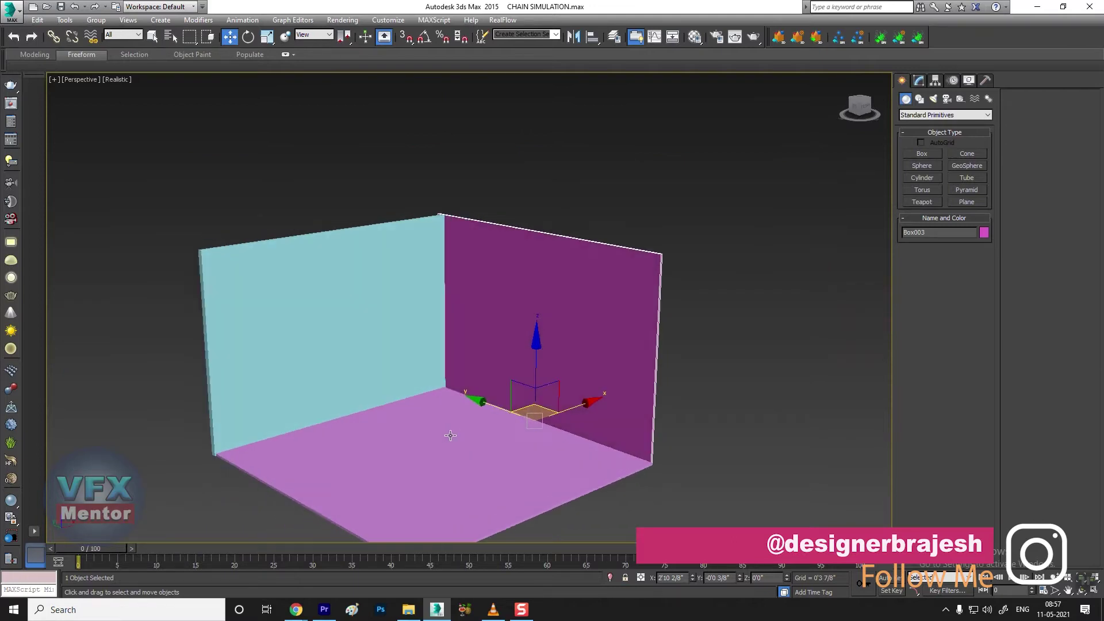
left_click(923, 165)
left_click(922, 177)
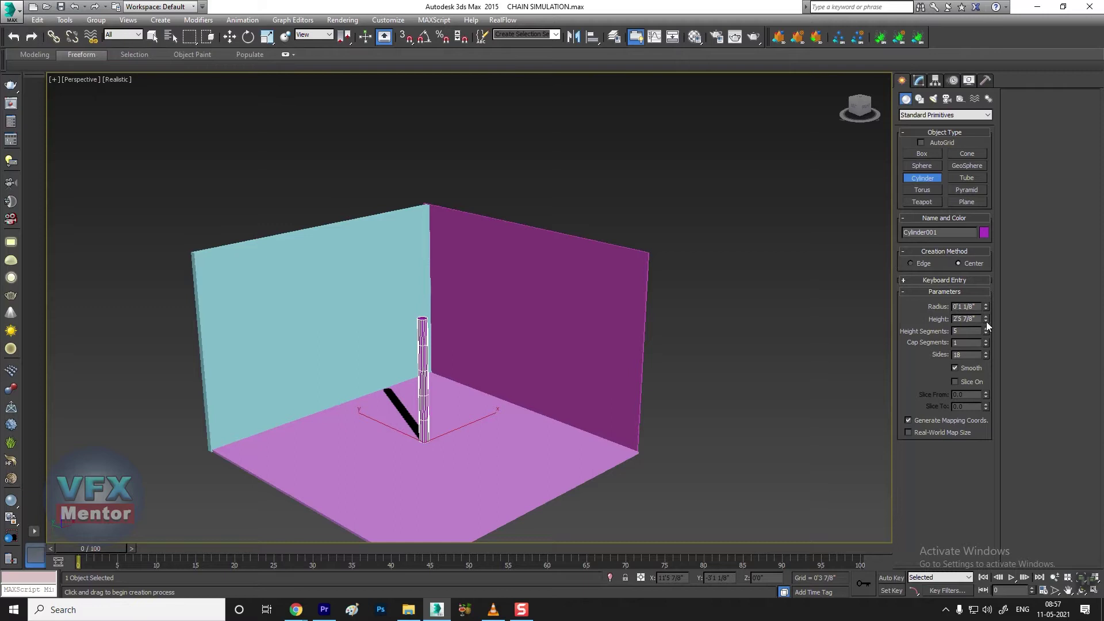
left_click_drag(986, 320, 986, 355)
left_click_drag(985, 309, 986, 317)
Zoom and orbit around the cylinder, then return to the four-view layout.
scroll(505, 419, "up", 3)
scroll(460, 419, "up", 3)
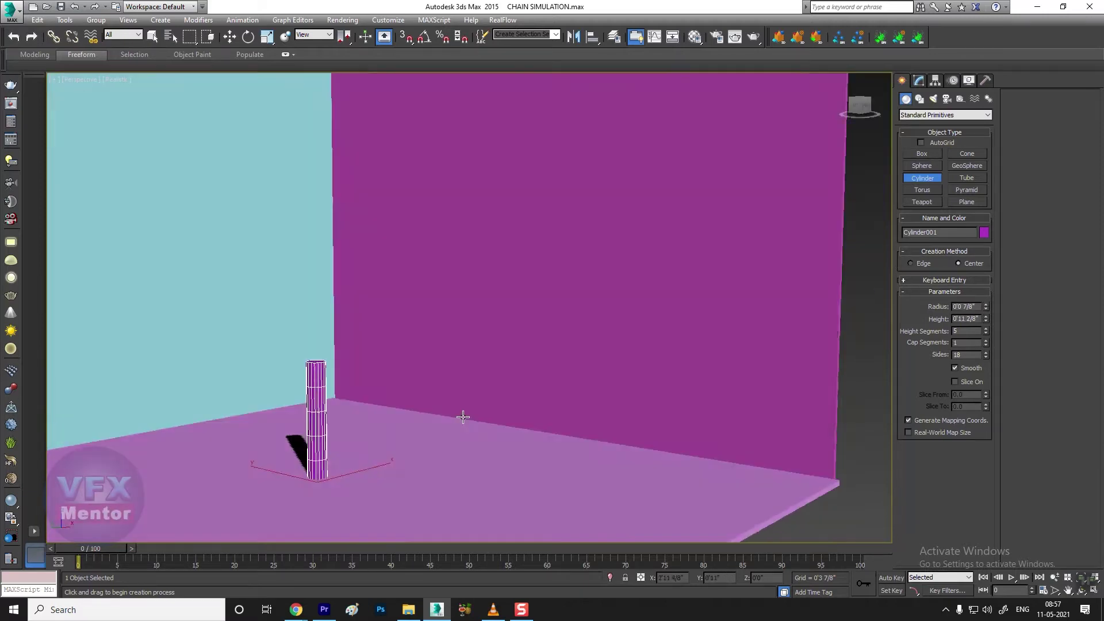
scroll(481, 414, "up", 2)
scroll(524, 419, "up", 3)
middle_click_drag(524, 419, 520, 421, "alt")
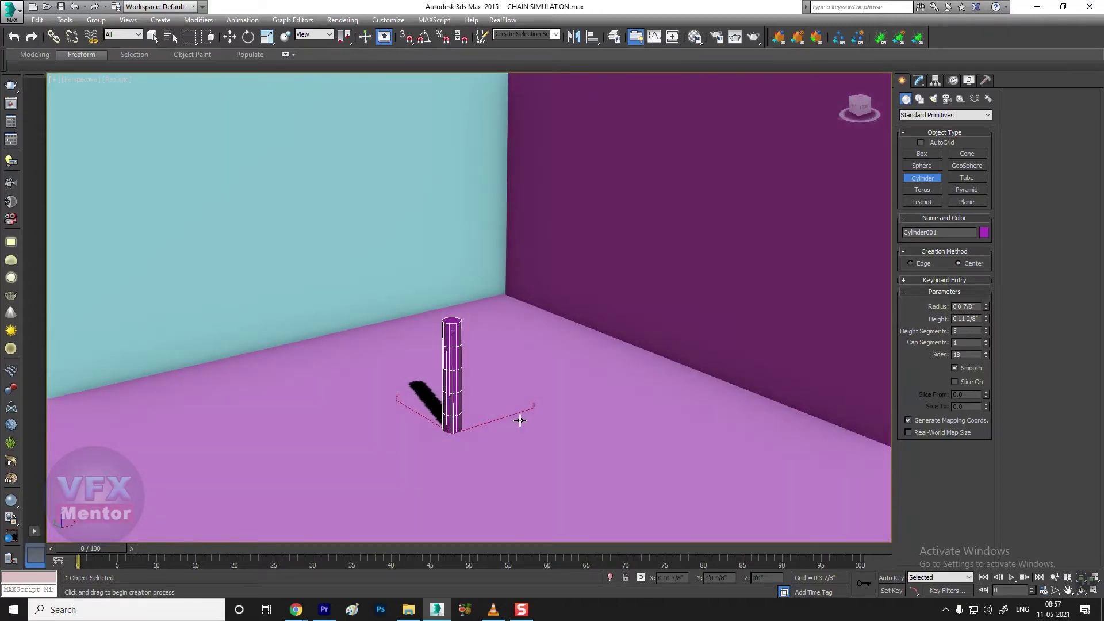
scroll(520, 420, "down", 3)
scroll(457, 403, "down", 2)
scroll(428, 427, "up", 4)
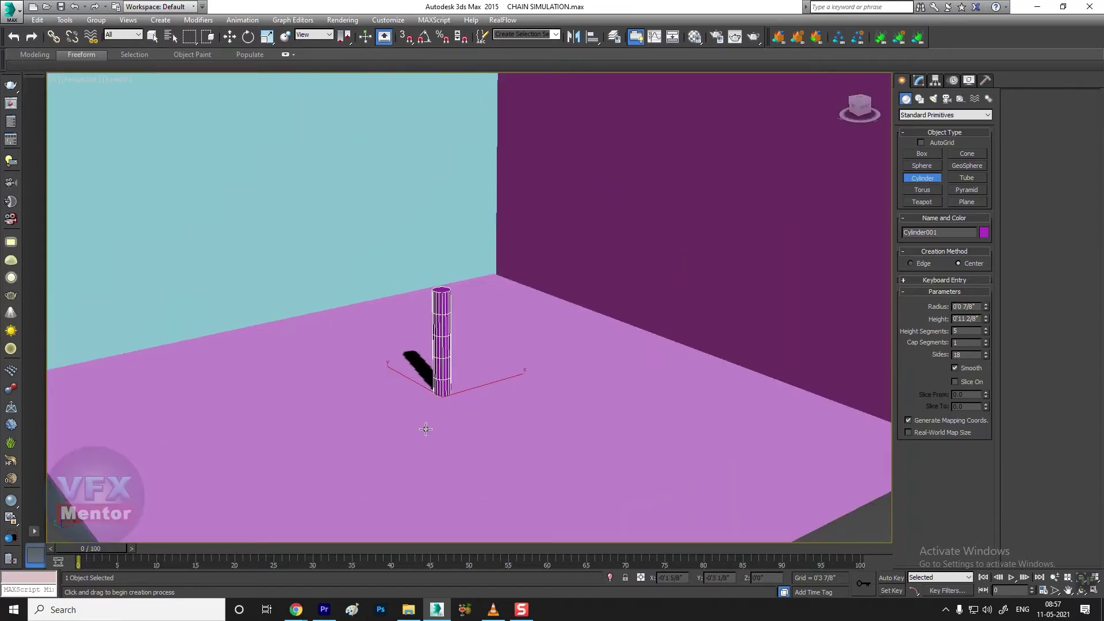
scroll(440, 414, "up", 2)
mouse_move(440, 414)
middle_mouse_down("alt")
mouse_move(453, 419)
mouse_move(474, 392)
middle_mouse_up("alt")
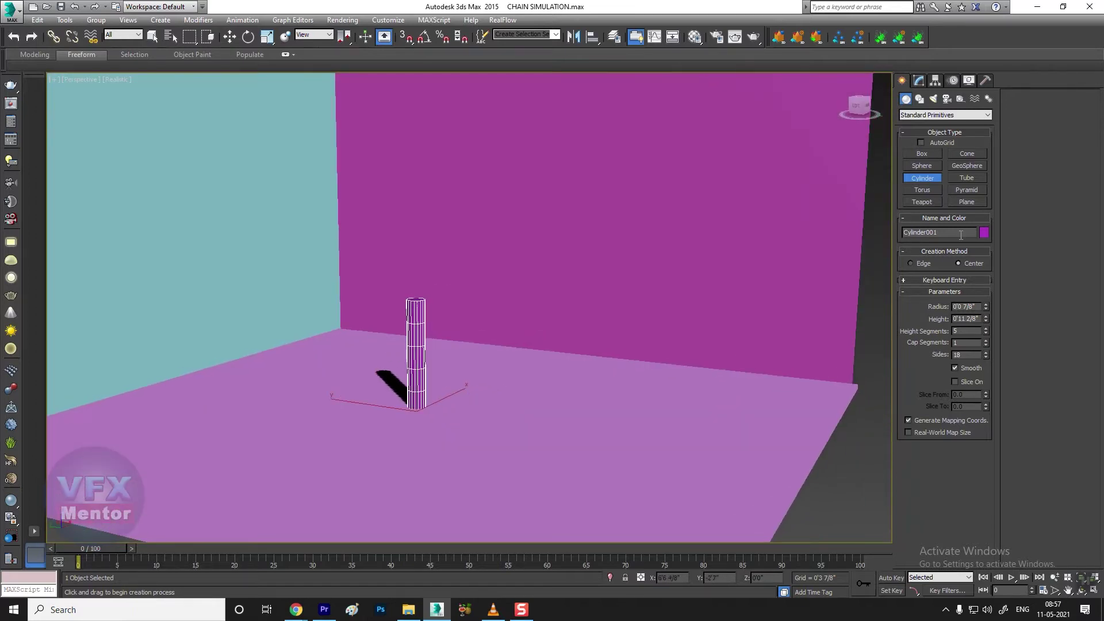
key("alt+w")
key("alt+w")
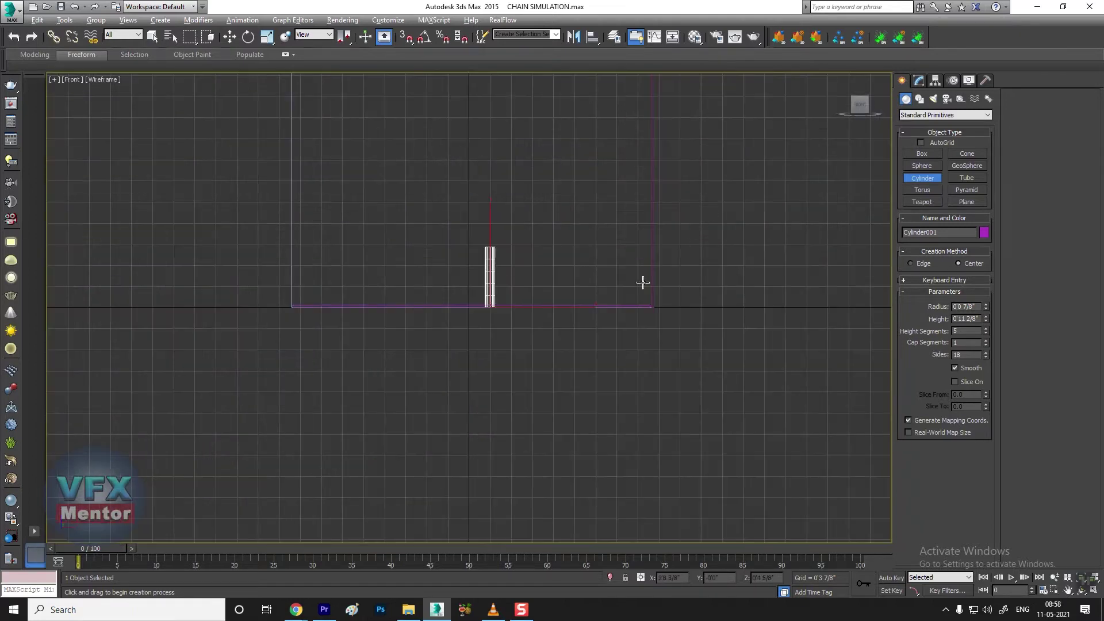
Draw a thin pink board box across the cylinder.
left_click(924, 154)
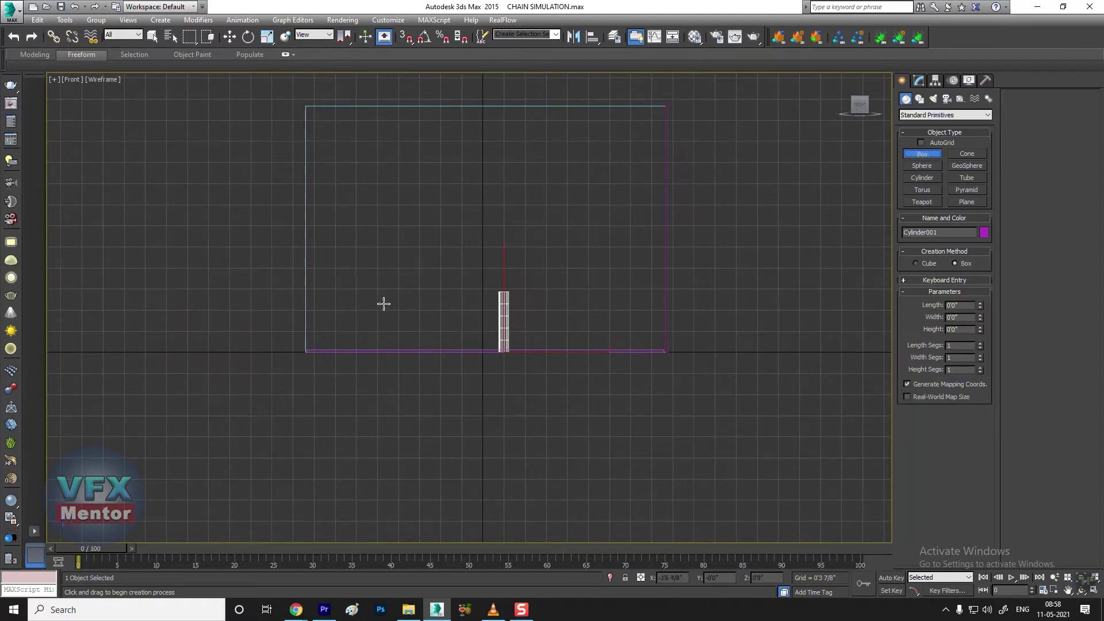
left_click_drag(397, 290, 614, 328)
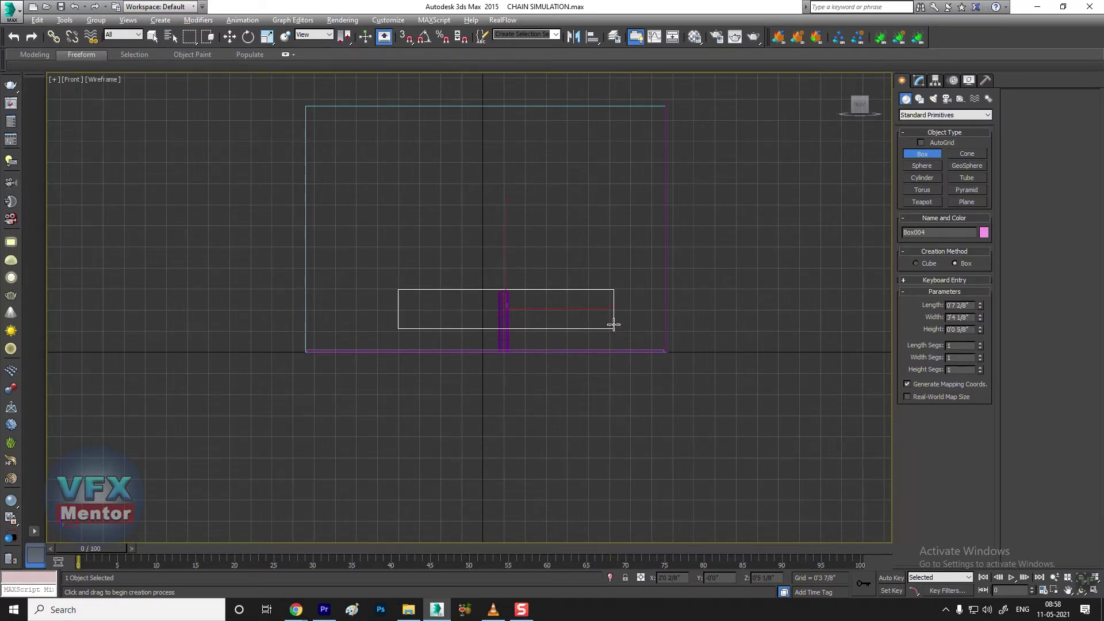
key("alt+w")
right_click(688, 399)
key("alt+w")
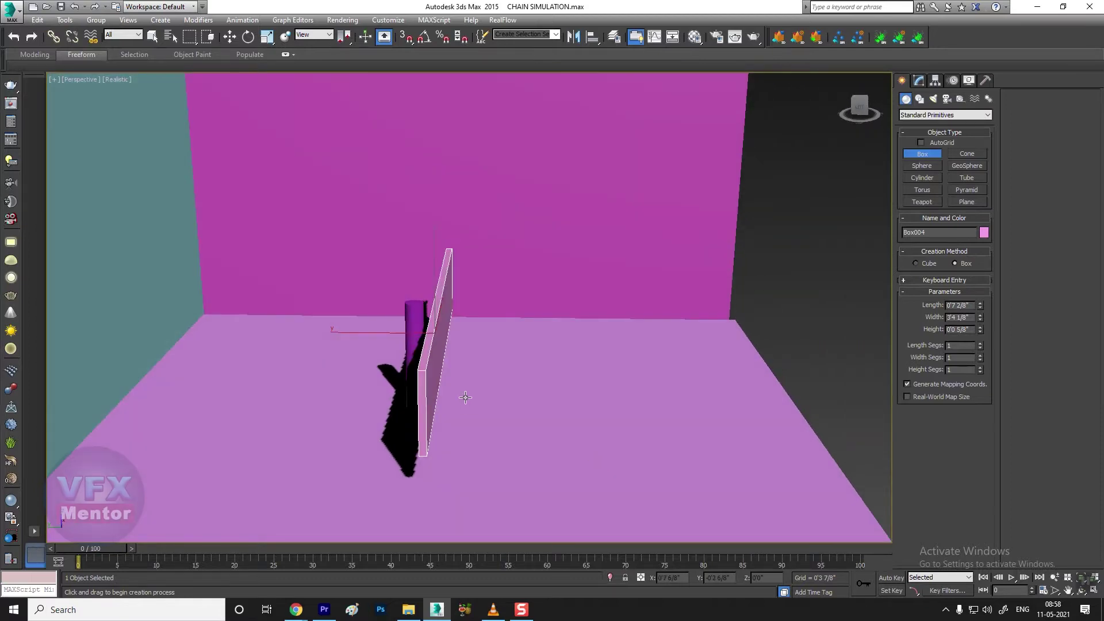
Move the paddle board so it is centred on the cylinder.
key("w")
left_click_drag(357, 333, 330, 333)
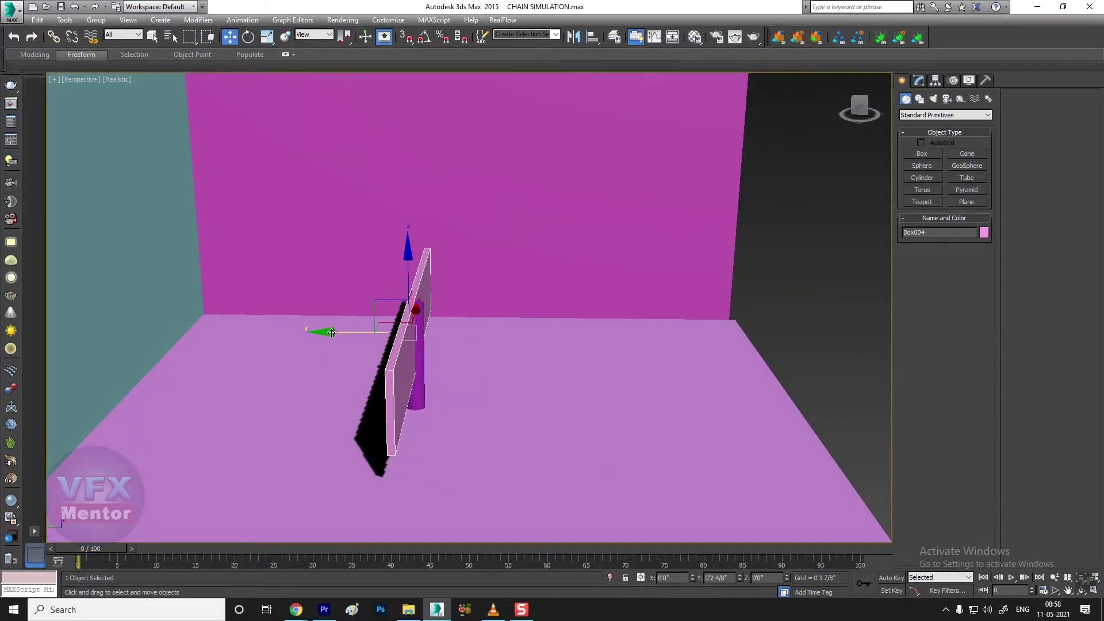
mouse_move(330, 333)
middle_mouse_down("alt")
mouse_move(460, 385)
mouse_move(452, 415)
middle_mouse_up("alt")
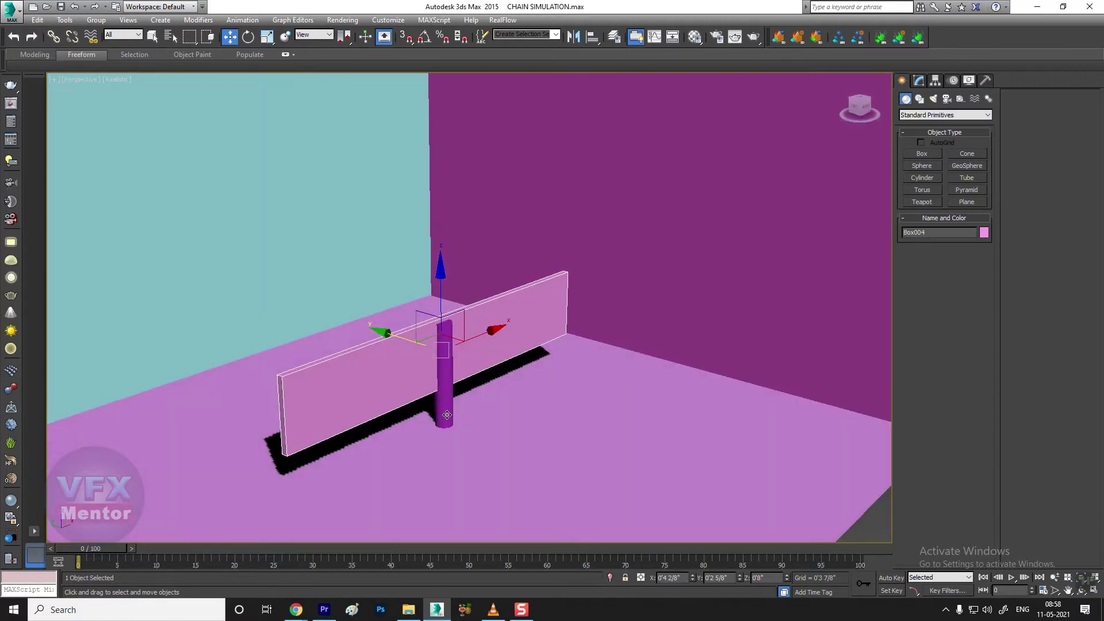
left_click(447, 414, "ctrl")
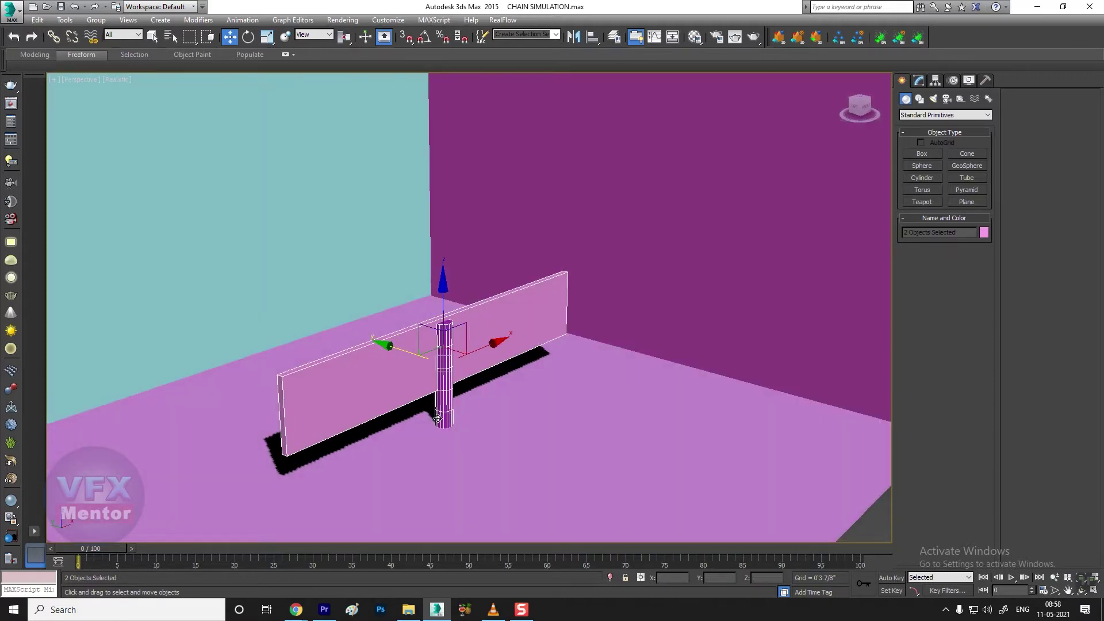
middle_click_drag(542, 373, 820, 336, "alt")
left_click(875, 530)
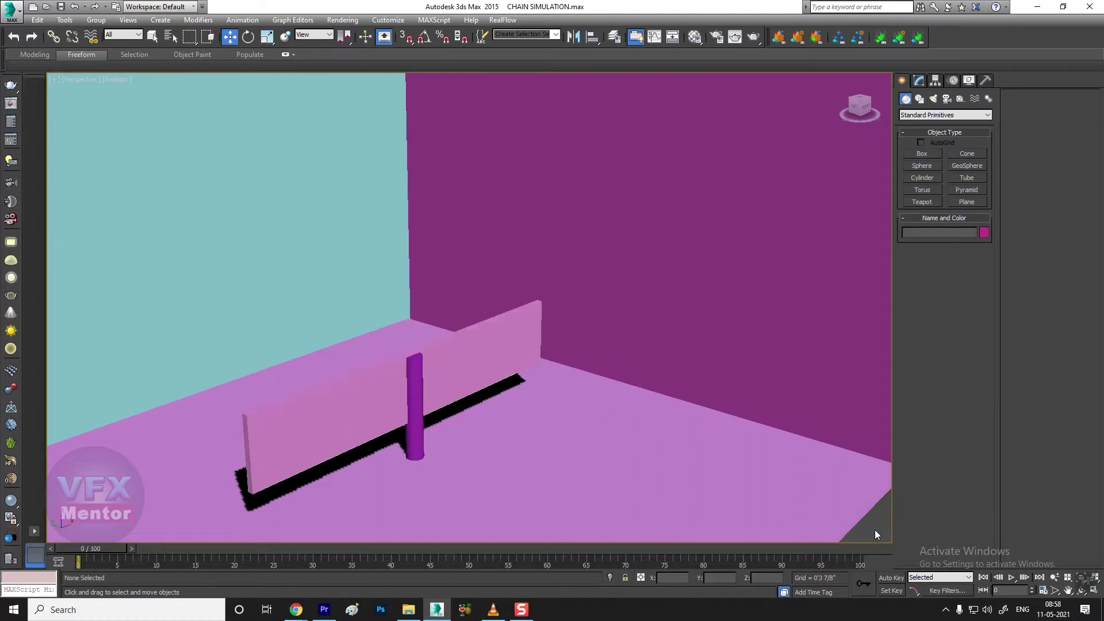
left_click(453, 357)
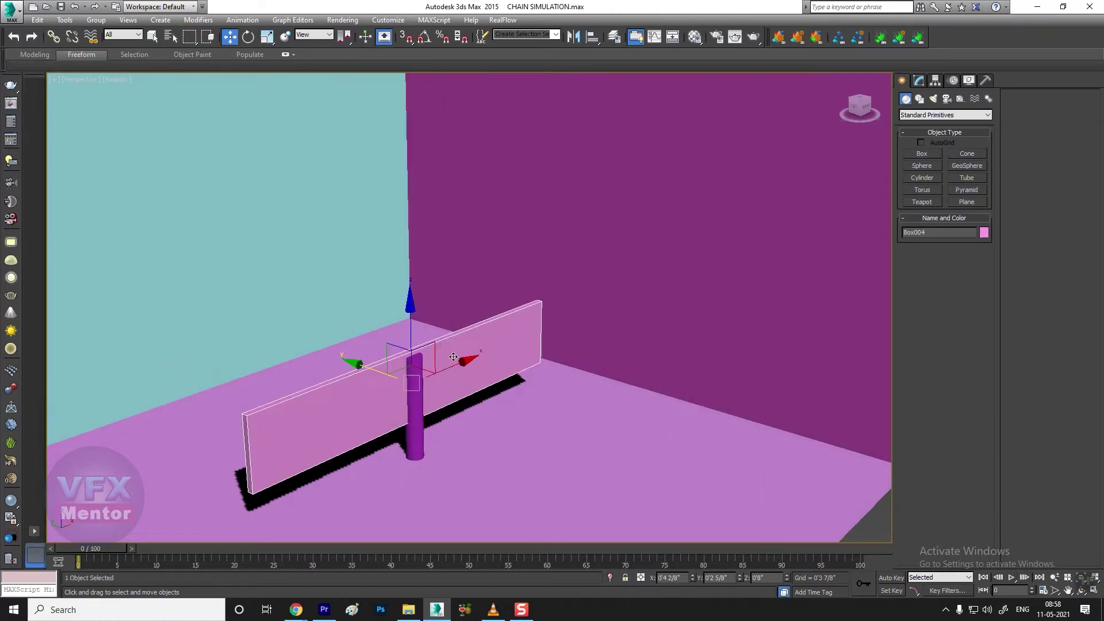
scroll(512, 411, "down", 5)
middle_click_drag(511, 412, 552, 400, "alt")
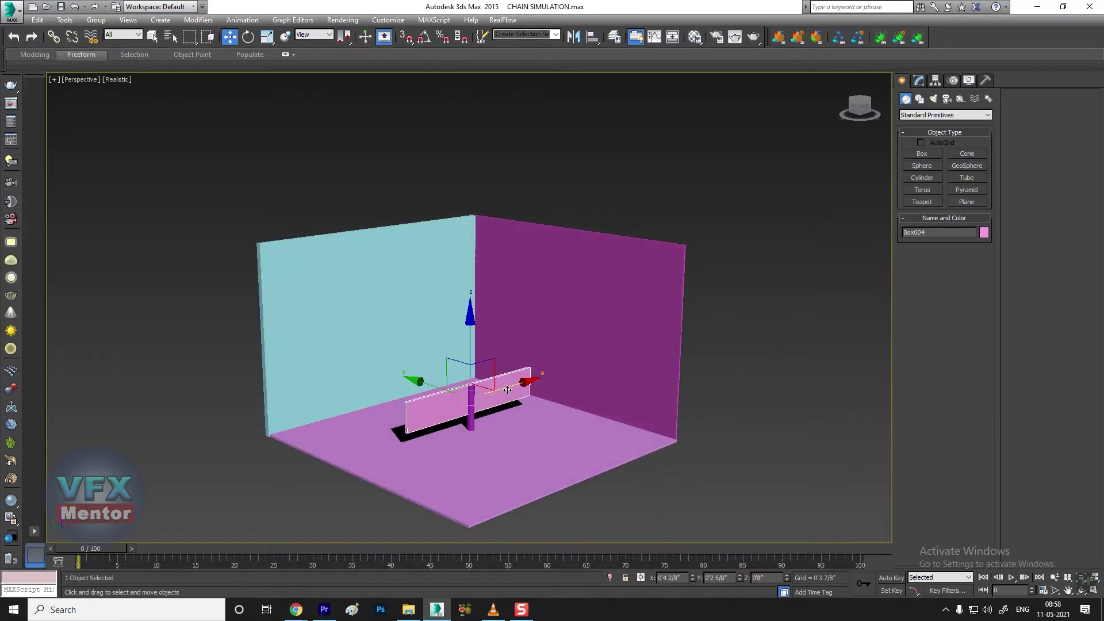
scroll(508, 414, "up", 5)
Rotate Box004 about its vertical axis, then play and scrub the animation.
middle_click_drag(507, 414, 552, 397, "alt")
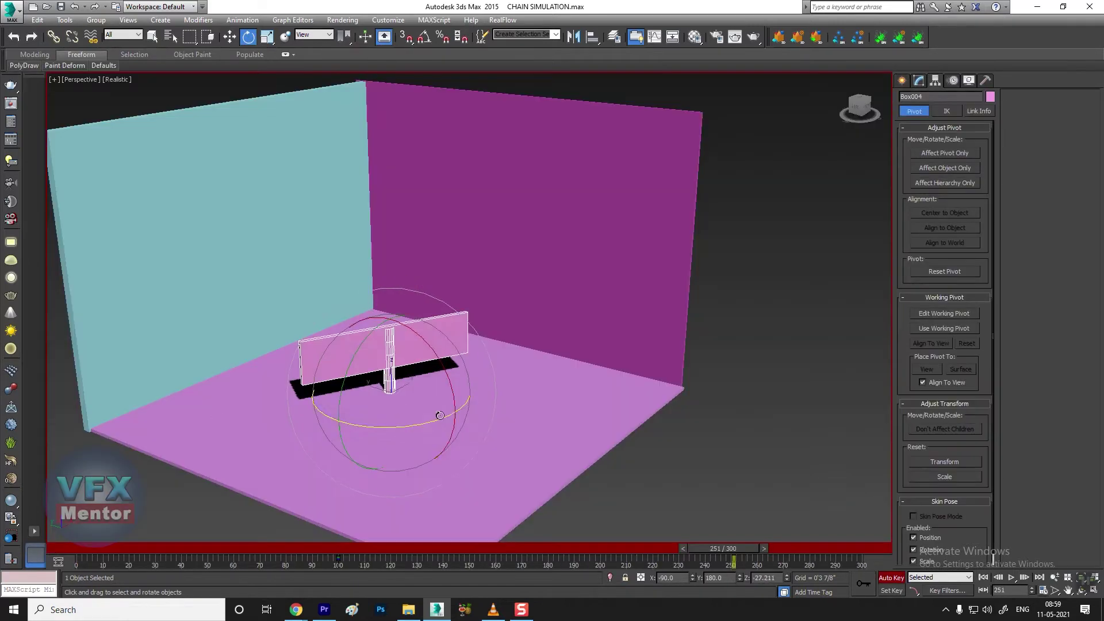
left_click_drag(867, 414, 1035, 422)
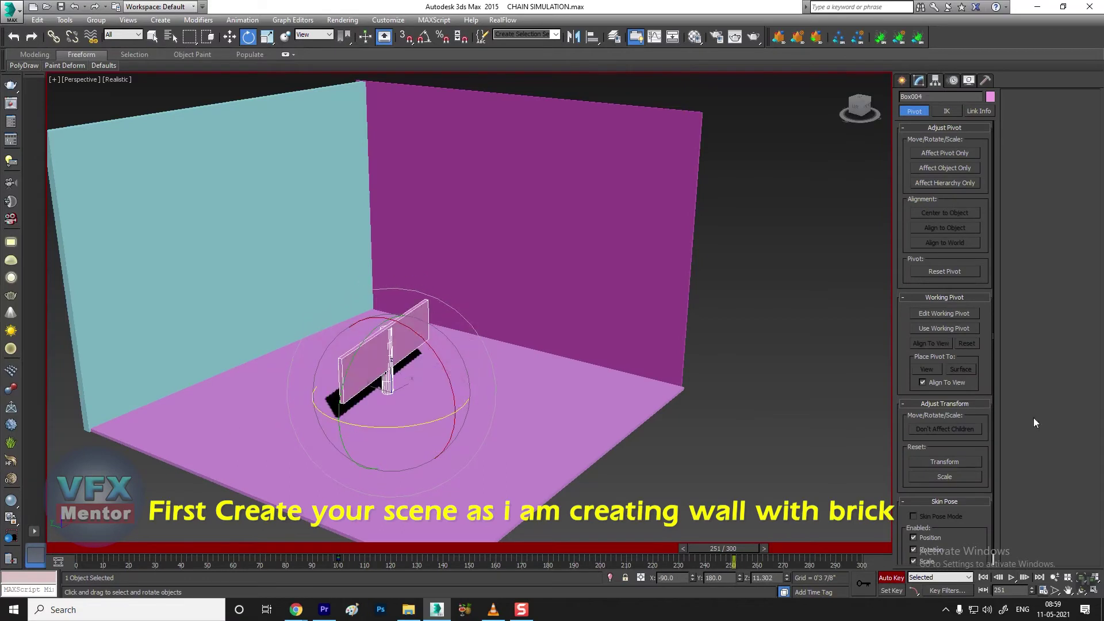
left_click(1012, 578)
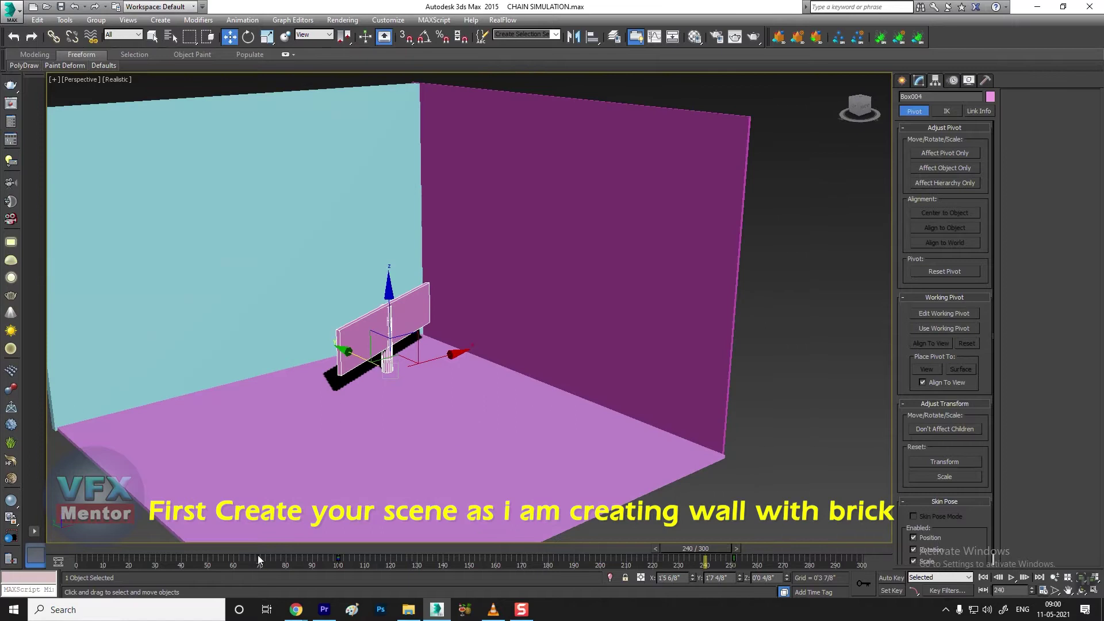
left_click_drag(696, 549, 545, 550)
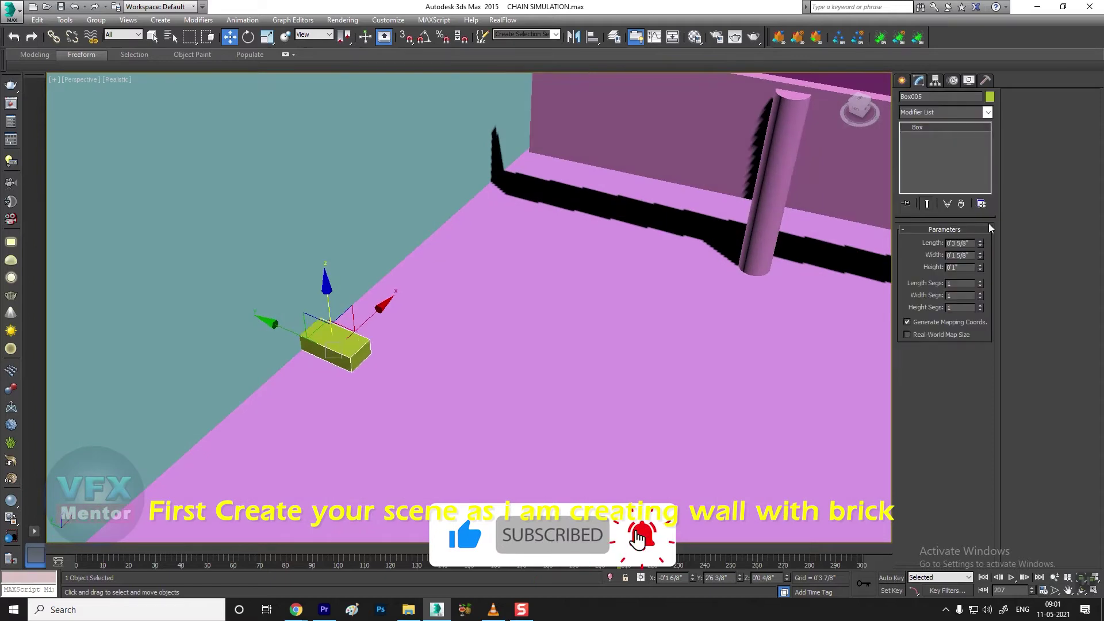
Shift-clone the brick into a row of copies and select the whole row.
middle_click_drag(409, 381, 435, 393, "alt")
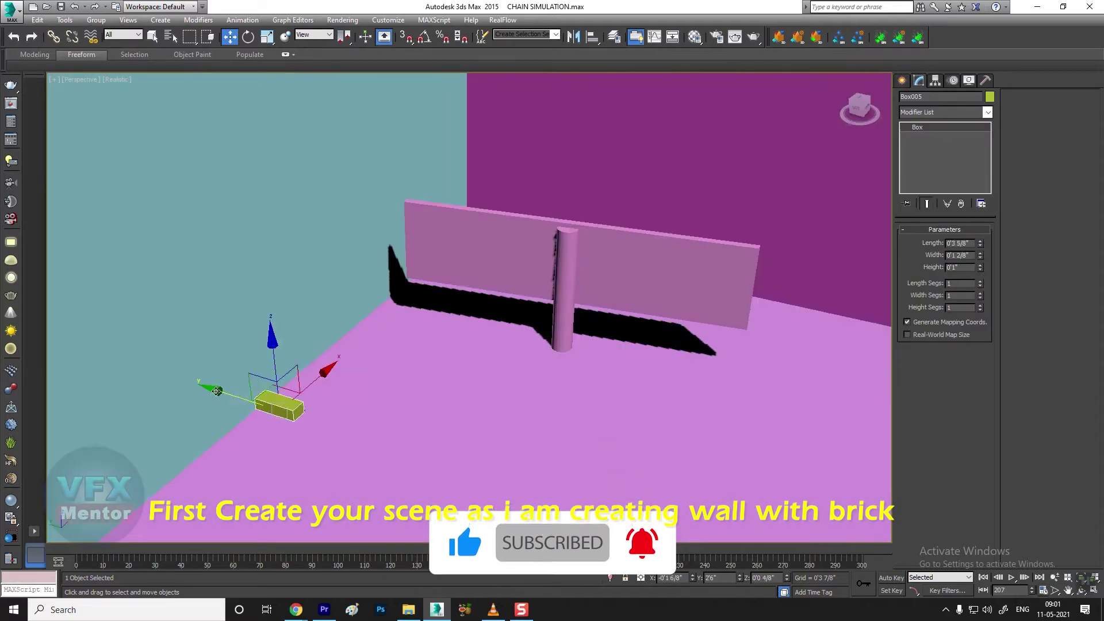
left_click_drag(270, 409, 319, 422, "shift")
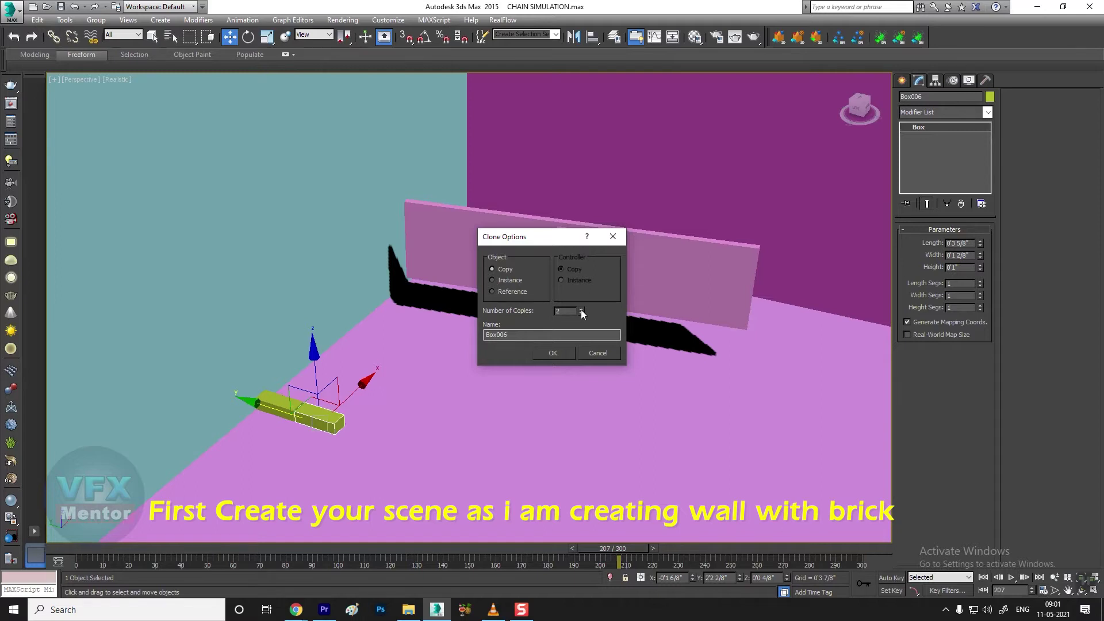
left_click(552, 352)
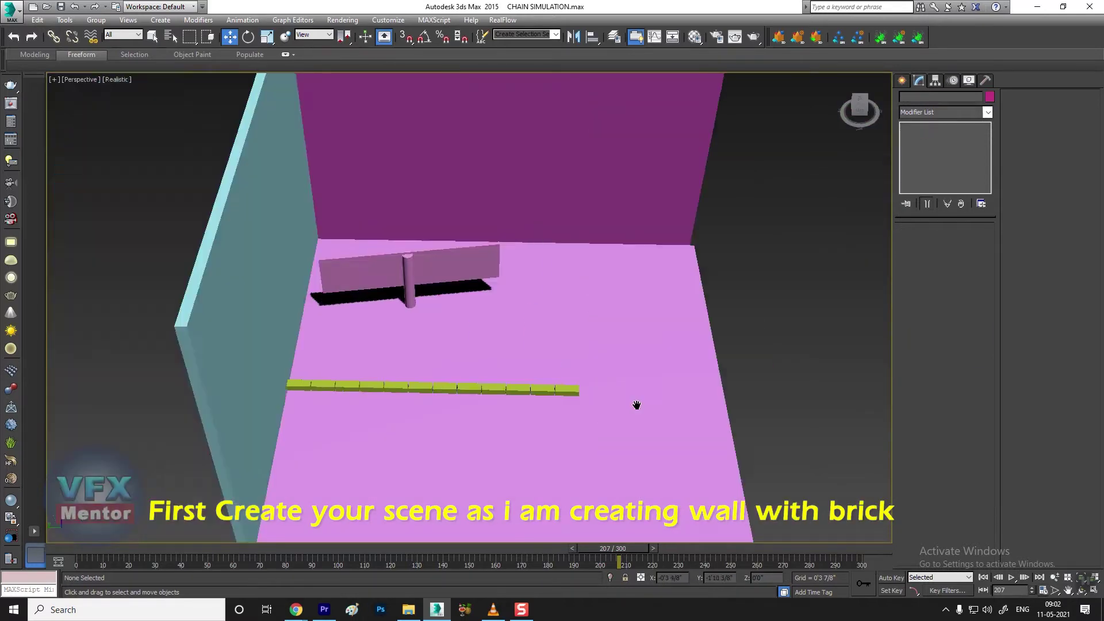
middle_click_drag(636, 405, 562, 402)
left_click_drag(765, 299, 138, 402)
key("f")
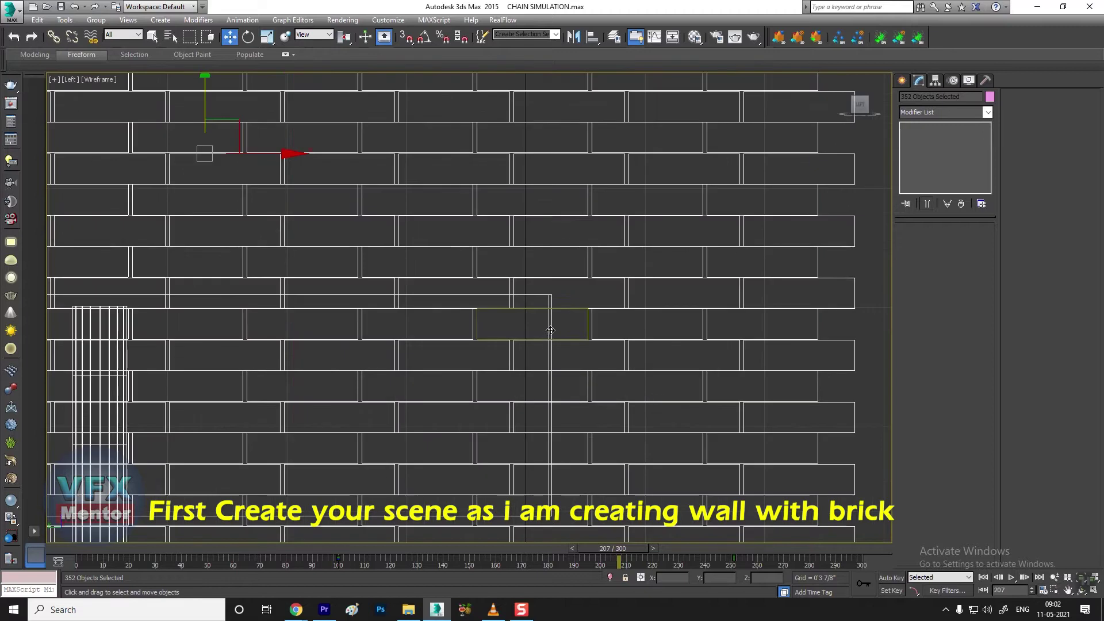
Clone the brick wall with Shift+drag, shifting the copy sideways.
scroll(567, 315, "down", 5)
scroll(529, 339, "down", 2)
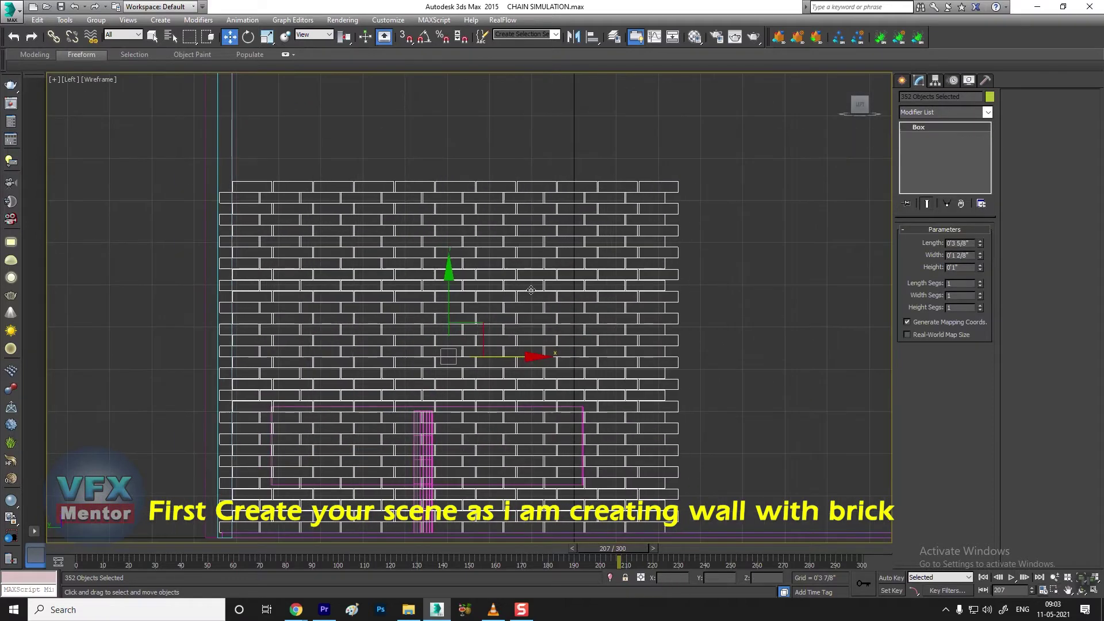
scroll(626, 355, "down", 3)
left_click_drag(625, 356, 857, 356, "shift")
left_click(555, 350)
Rotate the copied wall 90° into the corner and deselect the bricks.
key("e")
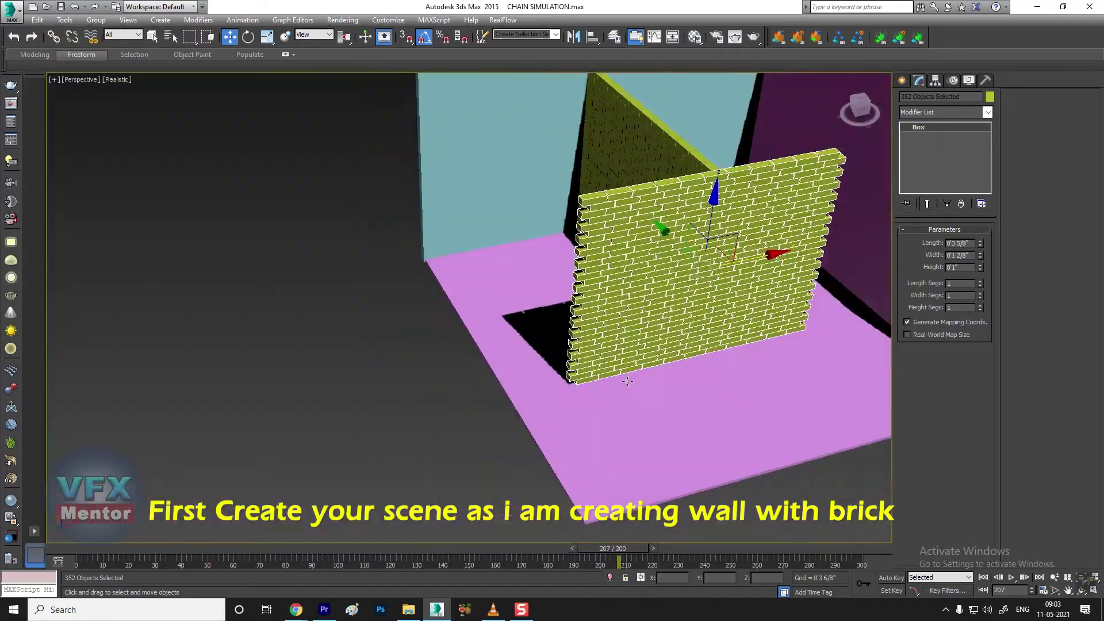
scroll(628, 381, "up", 3)
scroll(628, 382, "up", 3)
mouse_move(627, 382)
middle_mouse_down("alt")
mouse_move(759, 351)
mouse_move(722, 199)
middle_mouse_up("alt")
scroll(760, 351, "down", 3)
scroll(759, 350, "down", 5)
left_click(722, 198)
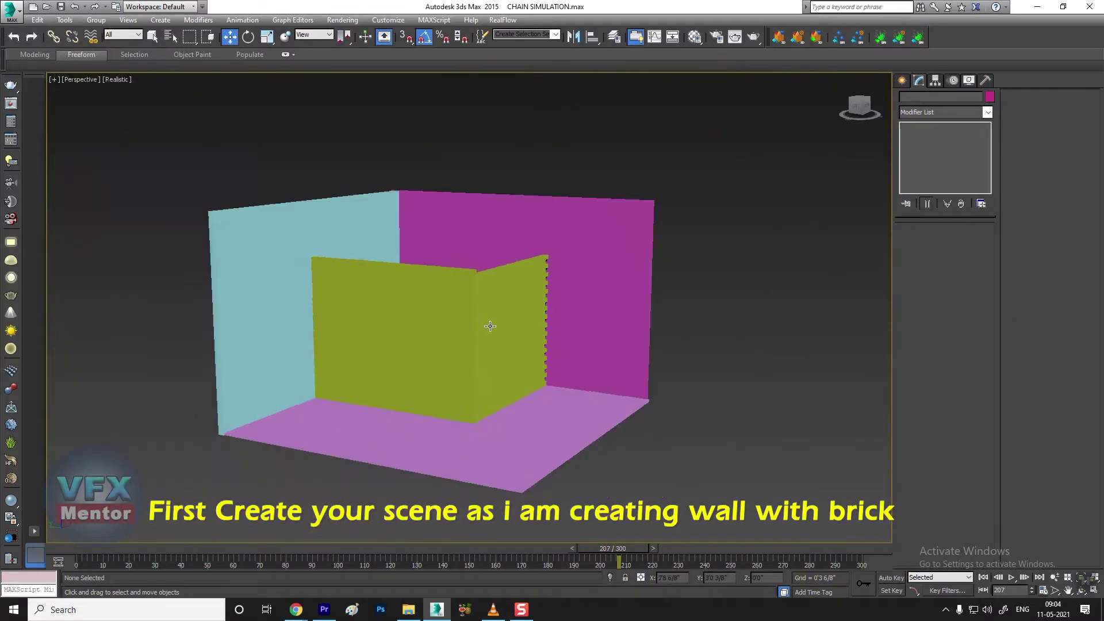
middle_click_drag(490, 326, 458, 332, "alt")
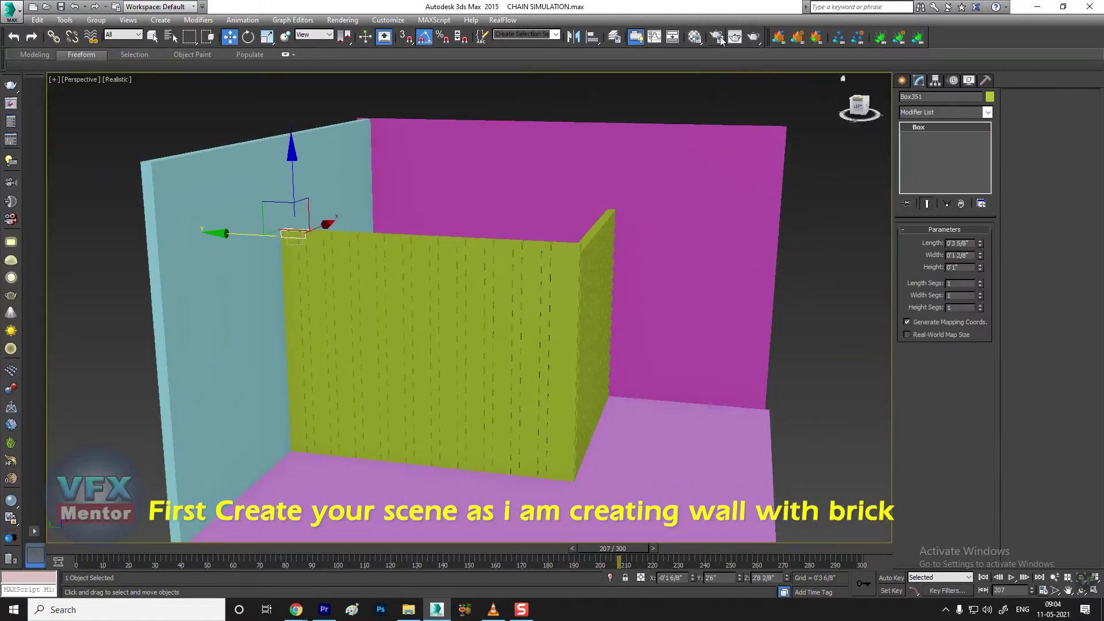
Assign NVIDIA mental ray as the production renderer.
left_click(716, 36)
right_click(888, 405)
left_click(920, 495)
left_click(905, 336)
double_click(794, 197)
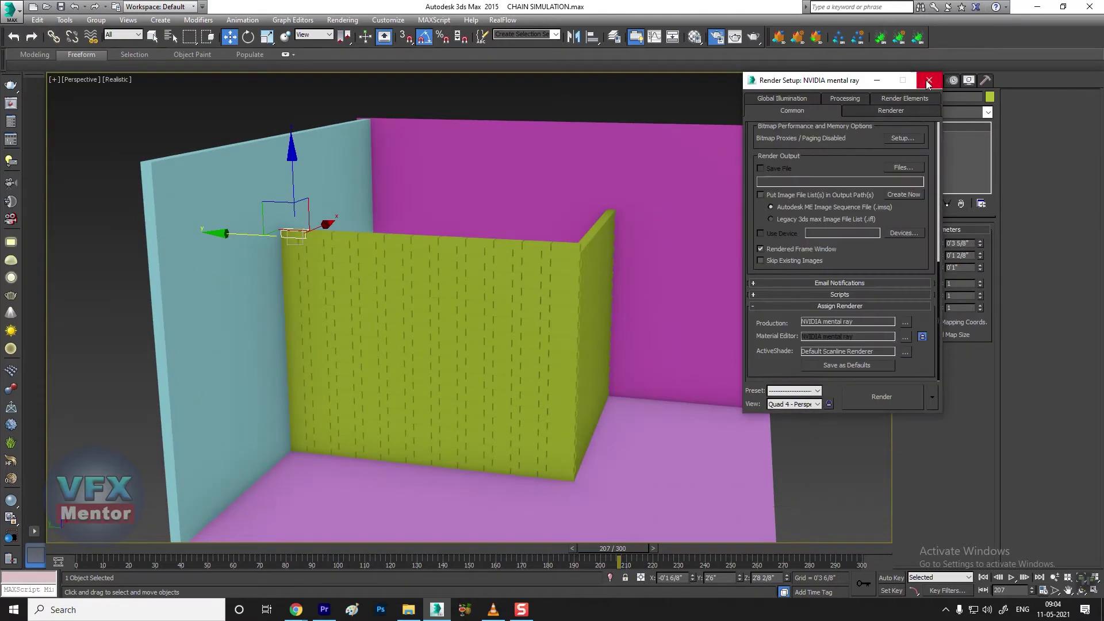
left_click(929, 80)
Set material slot 1 to an Autodesk Ceramic material.
key("m")
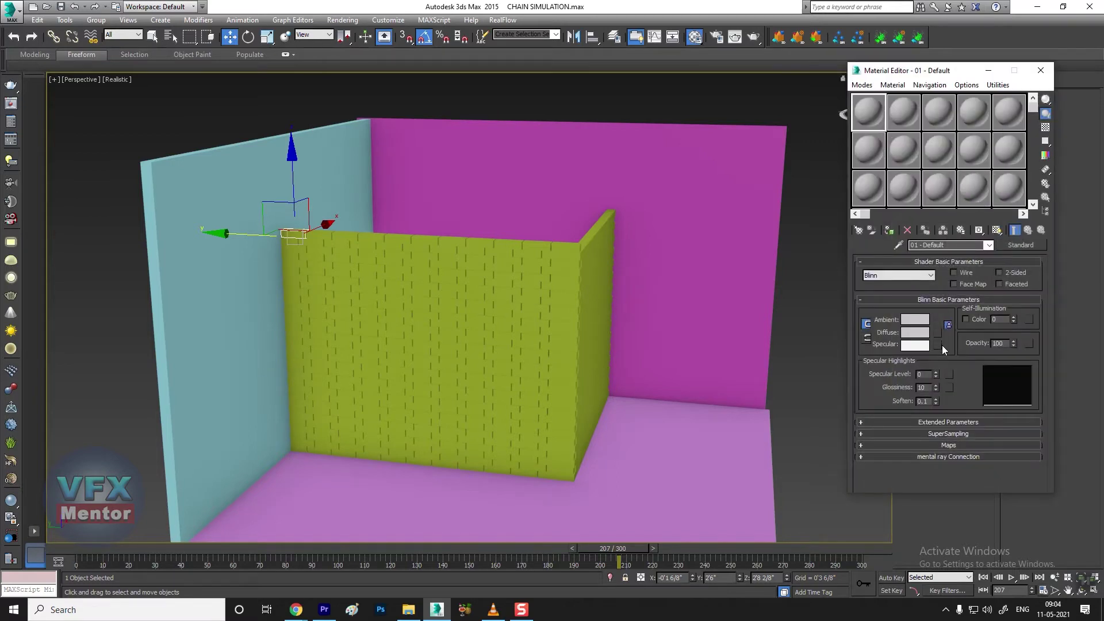
left_click(1023, 245)
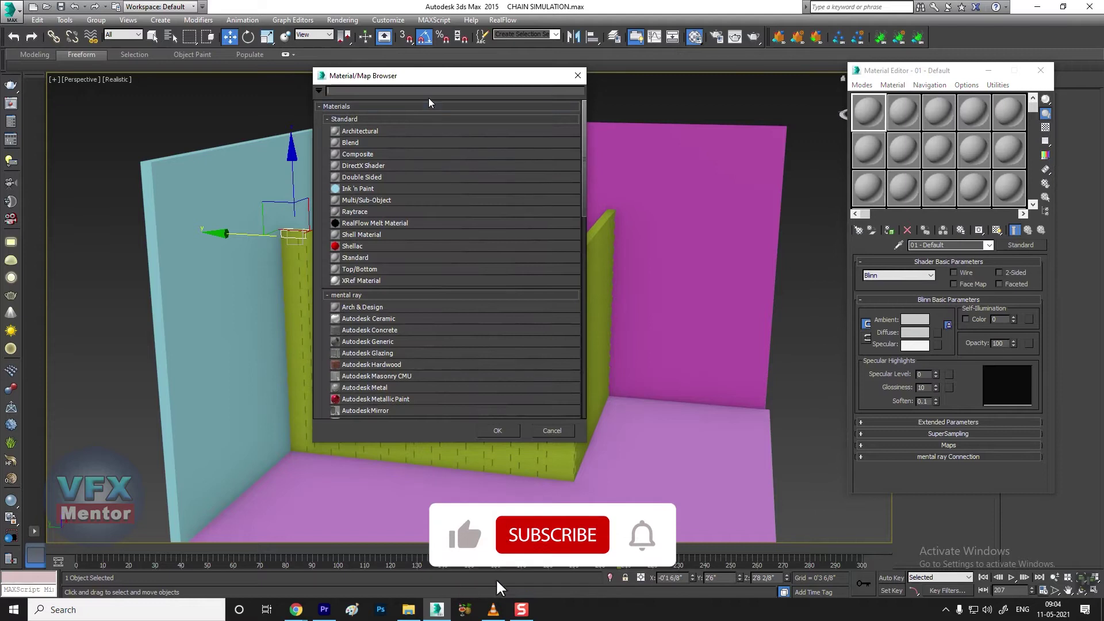
left_click_drag(429, 76, 792, 75)
scroll(792, 317, "down", 1)
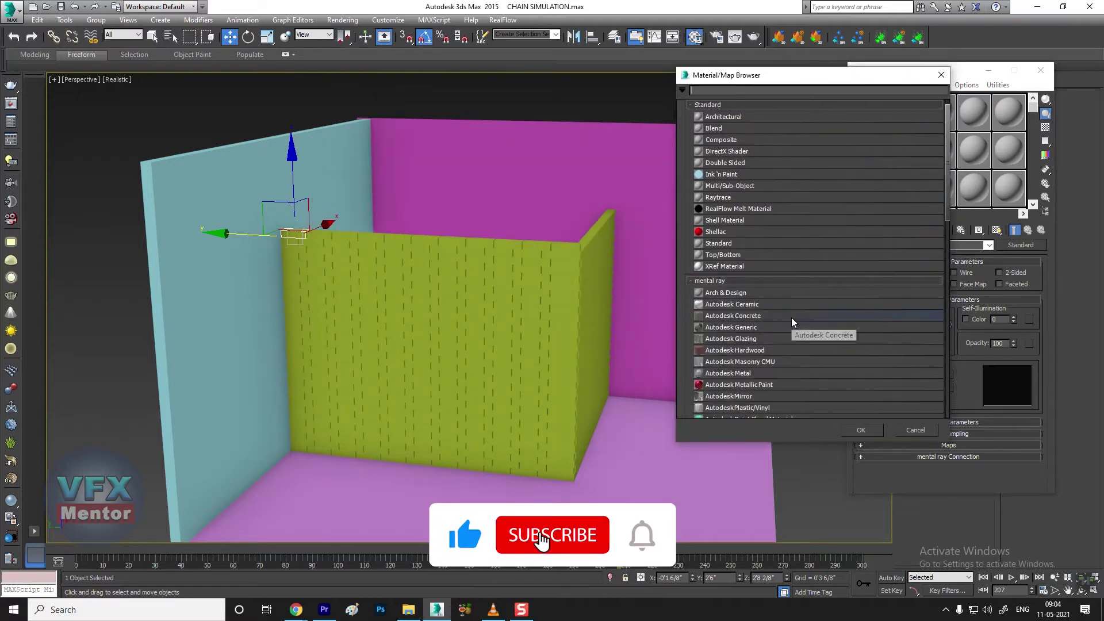
double_click(756, 305)
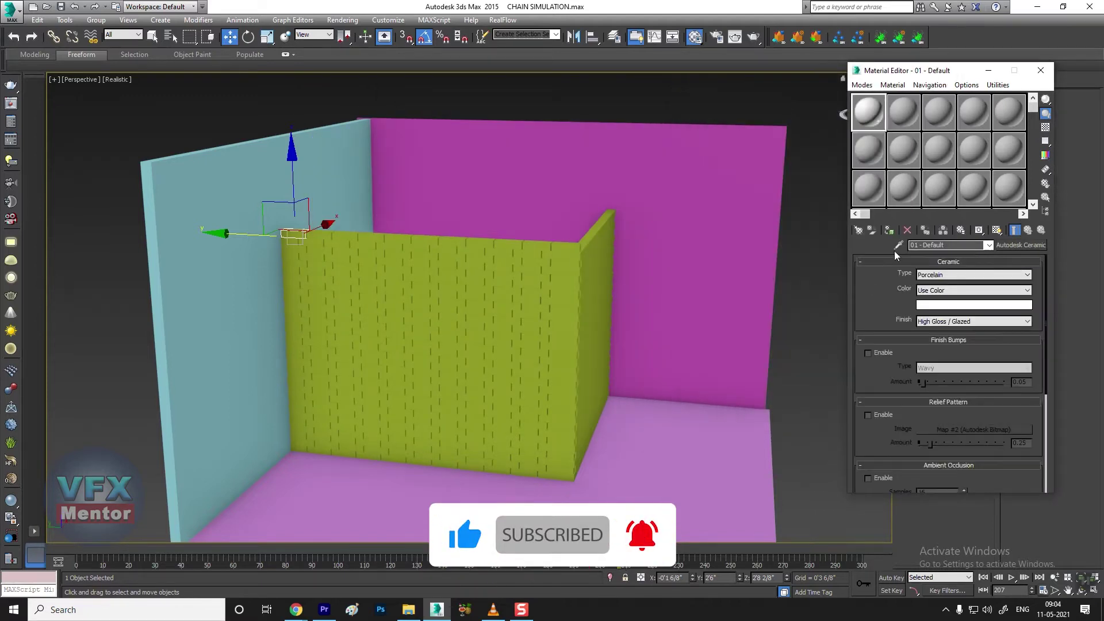
scroll(477, 354, "down", 3)
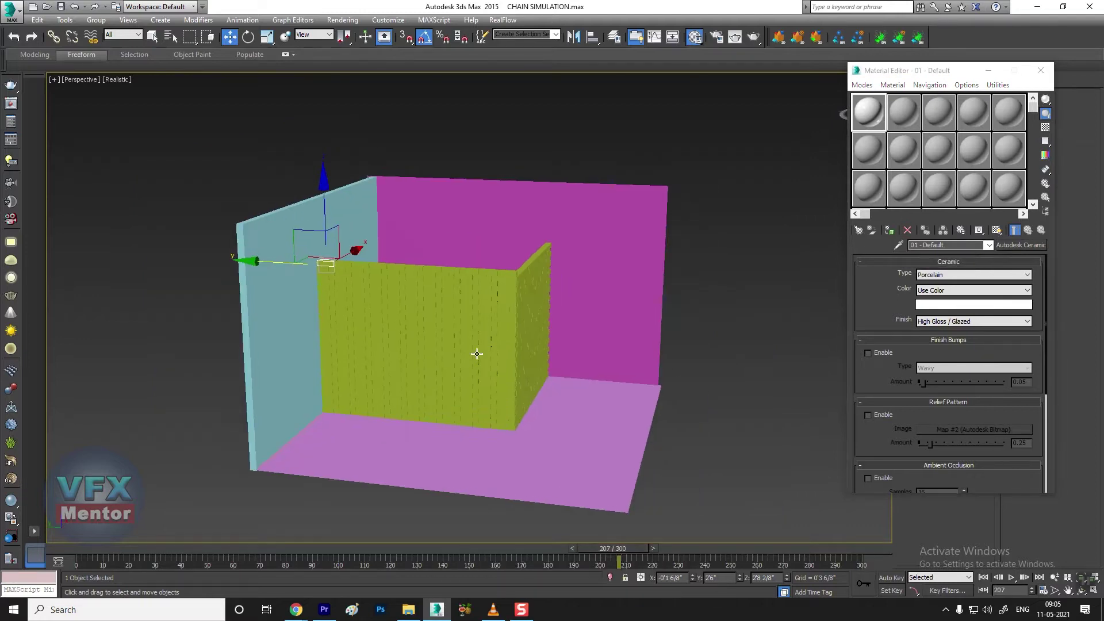
Select all bricks, excluding the paddle cylinder, and assign them the ceramic material.
key("ctrl+a")
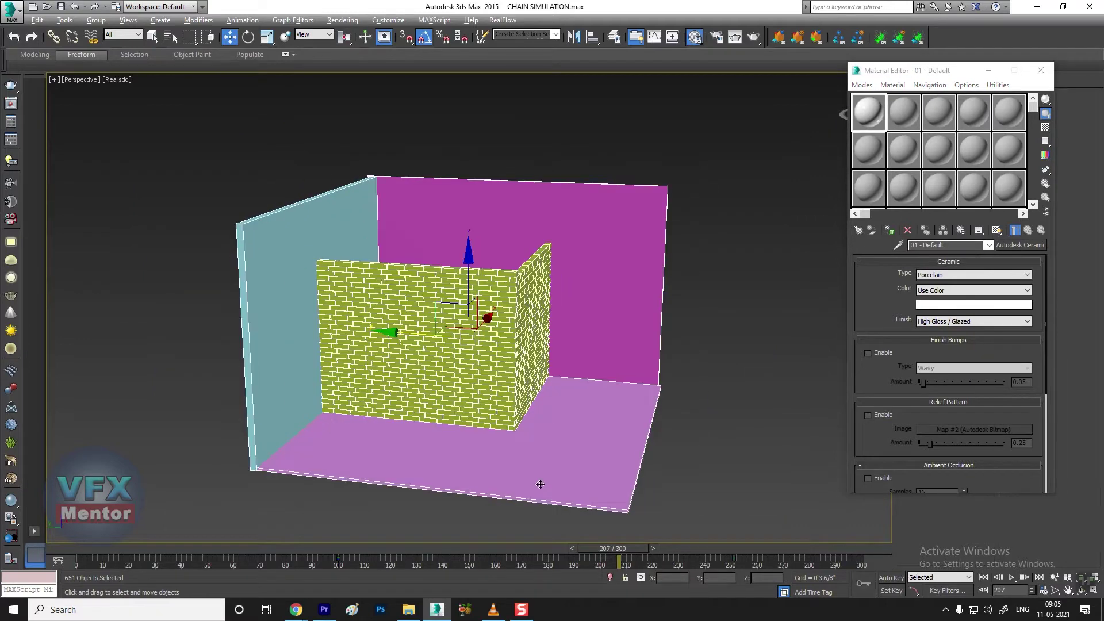
mouse_move(560, 305)
middle_mouse_down("alt")
mouse_move(525, 386)
mouse_move(485, 320)
middle_mouse_up("alt")
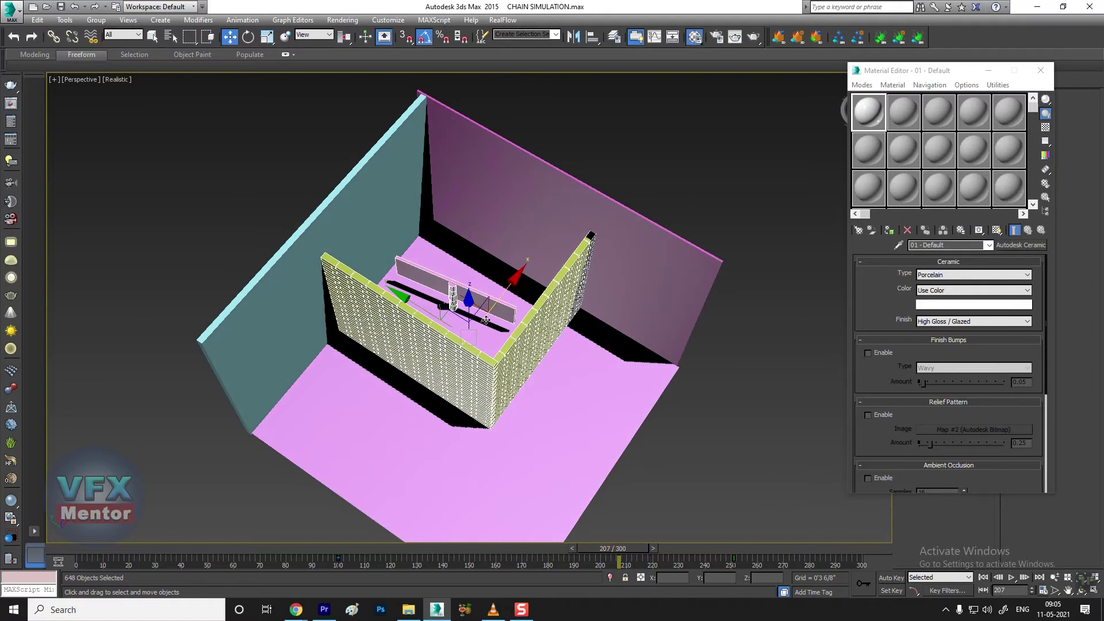
left_click(453, 287, "alt")
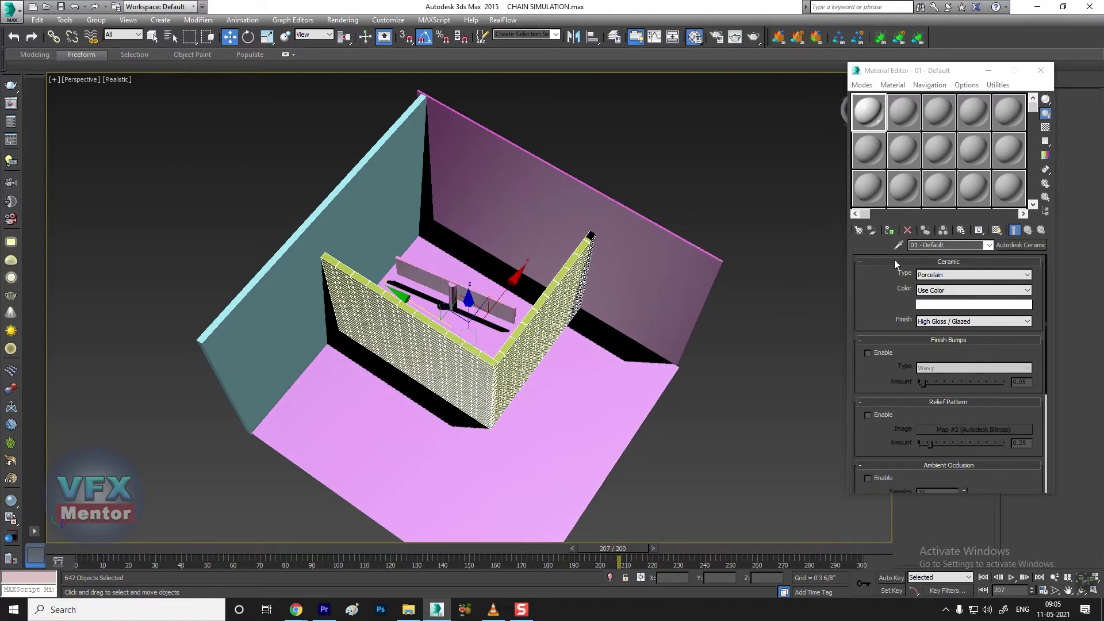
left_click(889, 230)
left_click(728, 152)
scroll(560, 217, "down", 3)
mouse_move(561, 217)
middle_mouse_down("alt")
mouse_move(581, 413)
mouse_move(545, 421)
middle_mouse_up("alt")
scroll(581, 413, "up", 5)
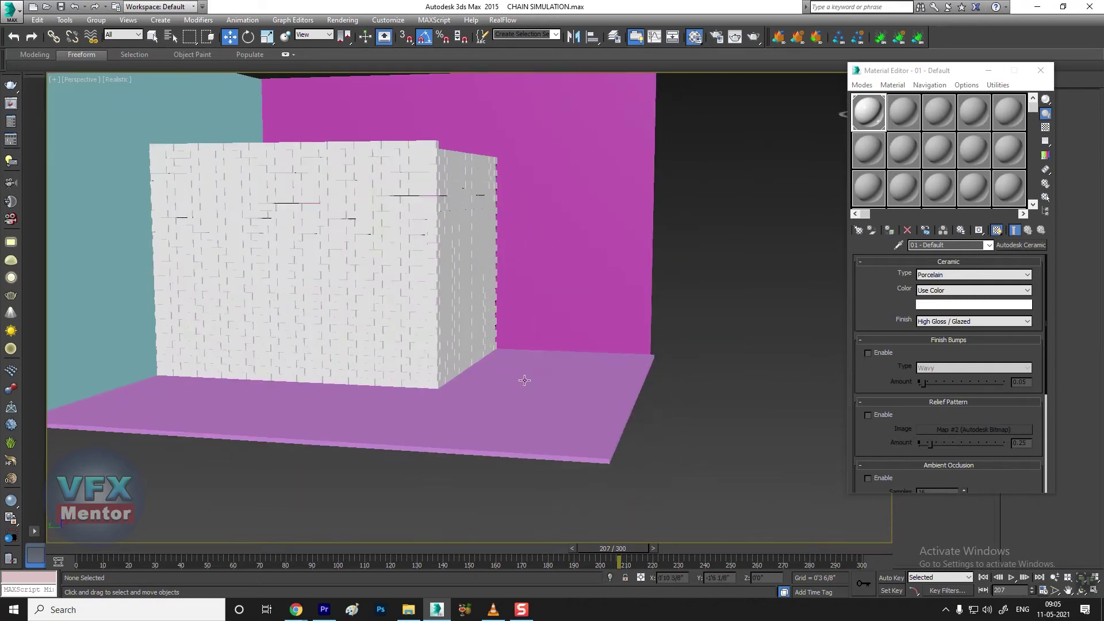
left_click(544, 421)
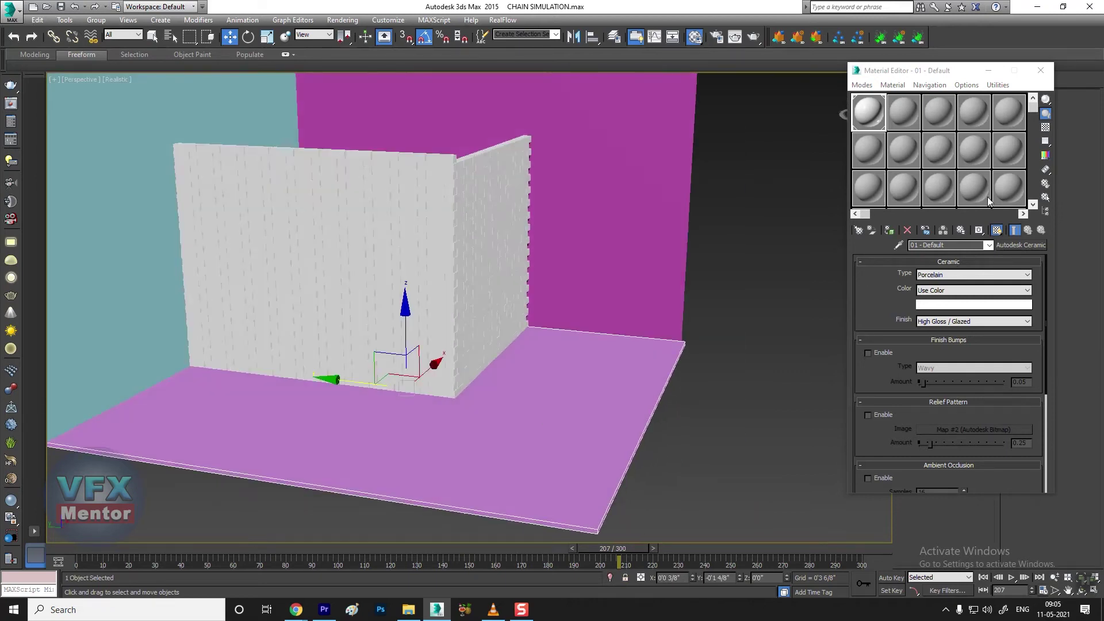
Give slot 2 a Tiles diffuse map tiled 4.0, assign it to the floor and show it shaded.
left_click(900, 124)
left_click(937, 332)
left_click(698, 108)
scroll(742, 311, "down", 2)
scroll(742, 351, "down", 2)
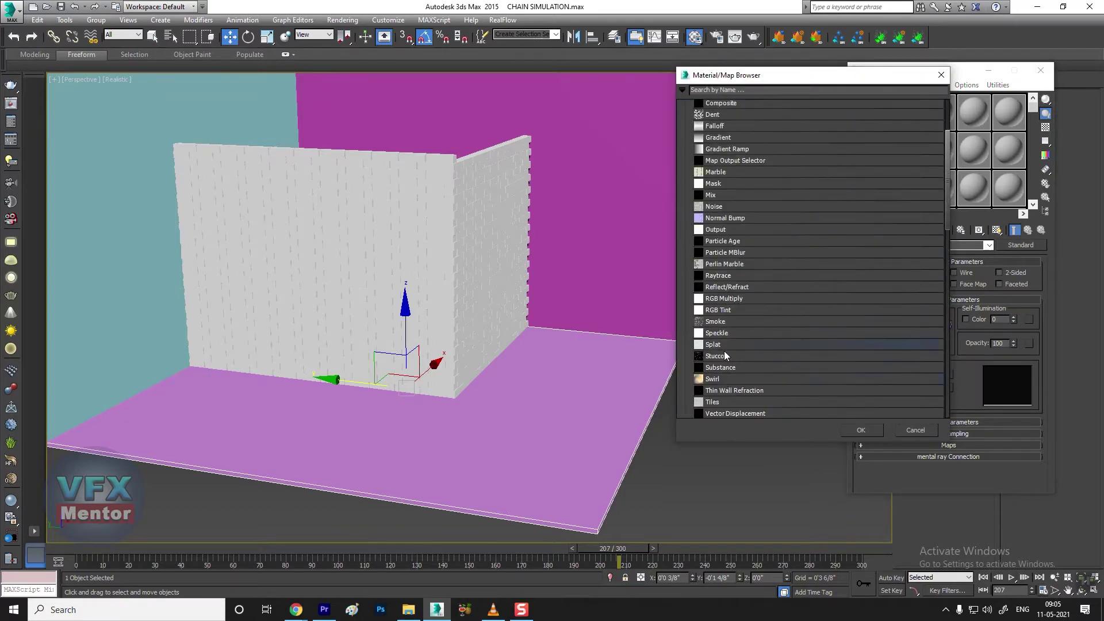
double_click(713, 401)
type("4")
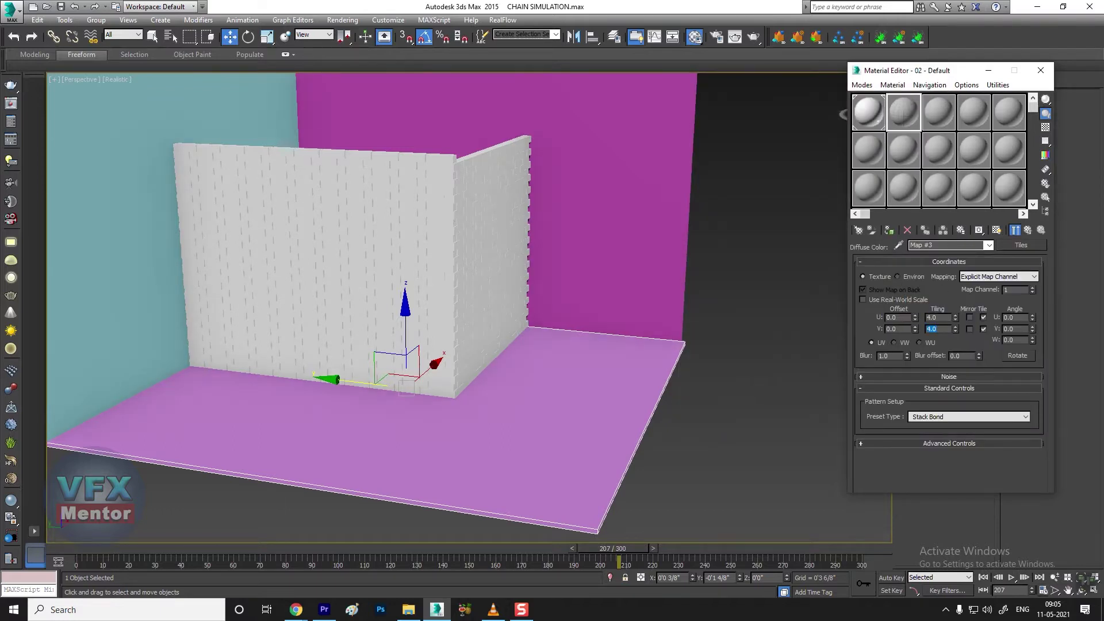
left_click(889, 229)
left_click(997, 230)
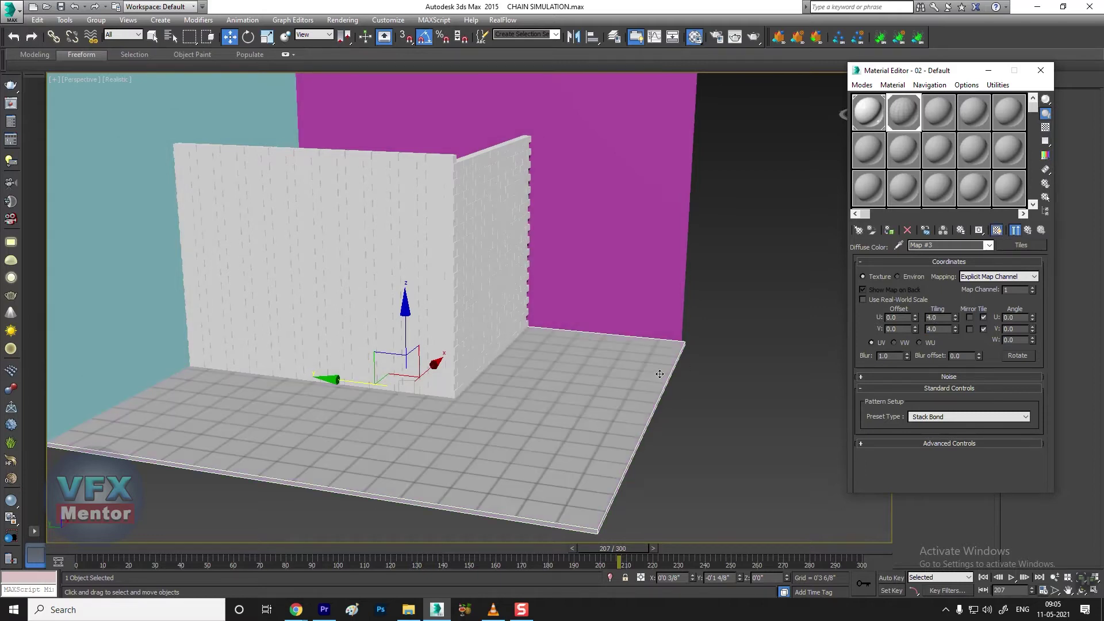
scroll(657, 380, "down", 5)
mouse_move(620, 408)
middle_mouse_down("alt")
mouse_move(463, 299)
mouse_move(556, 361)
middle_mouse_up("alt")
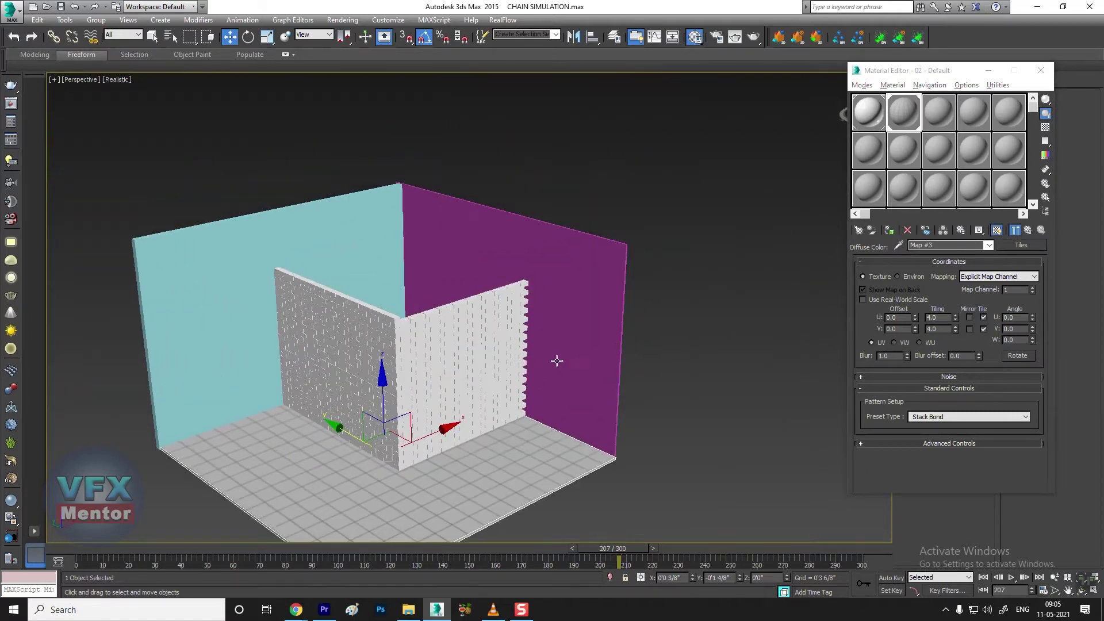
Select the magenta back wall and make a new slot's material an Autodesk Ceramic.
left_click(936, 115)
middle_click_drag(478, 405, 464, 416, "alt")
left_click(566, 228)
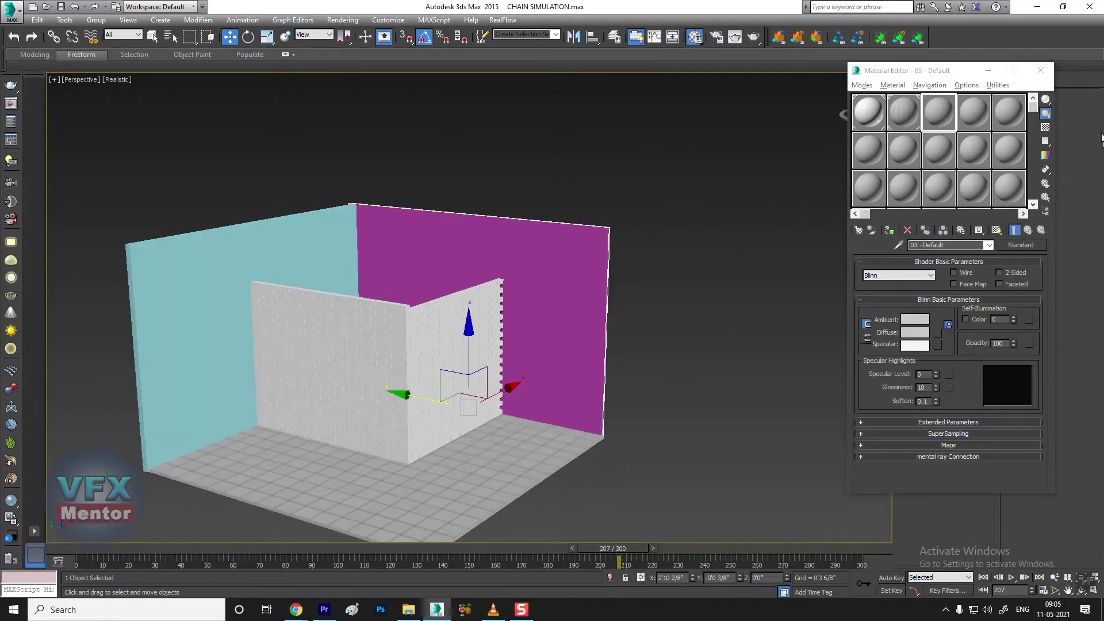
left_click(1026, 244)
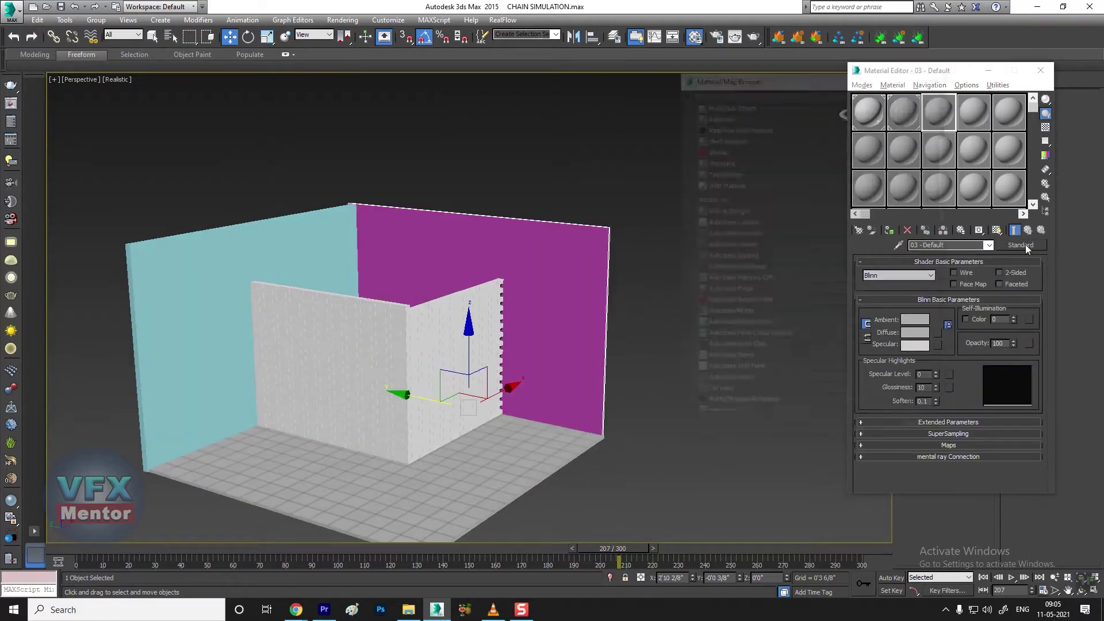
double_click(734, 222)
Colour the ceramic peach, assign it to the back wall, and start a blank material for the left wall.
left_click(961, 305)
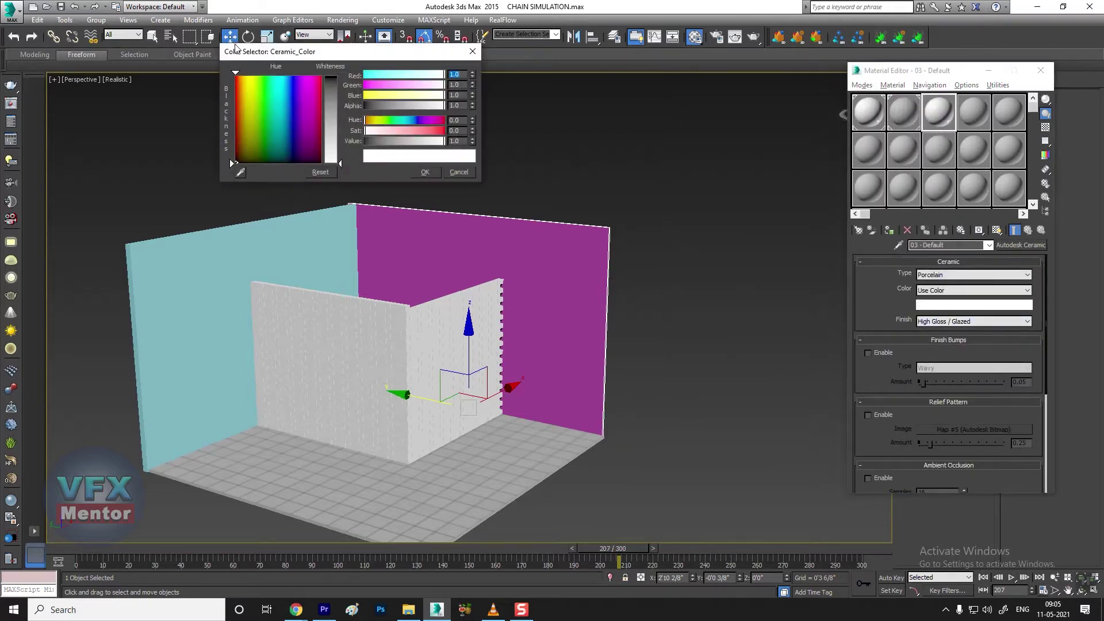
left_click_drag(256, 85, 244, 82)
left_click_drag(330, 114, 331, 132)
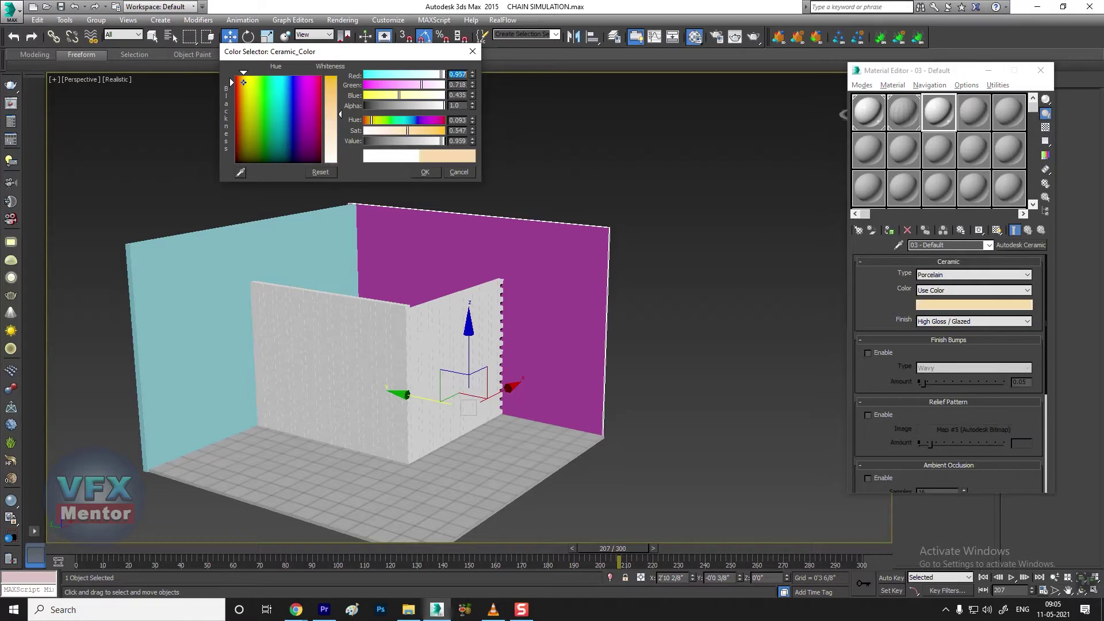
left_click(425, 172)
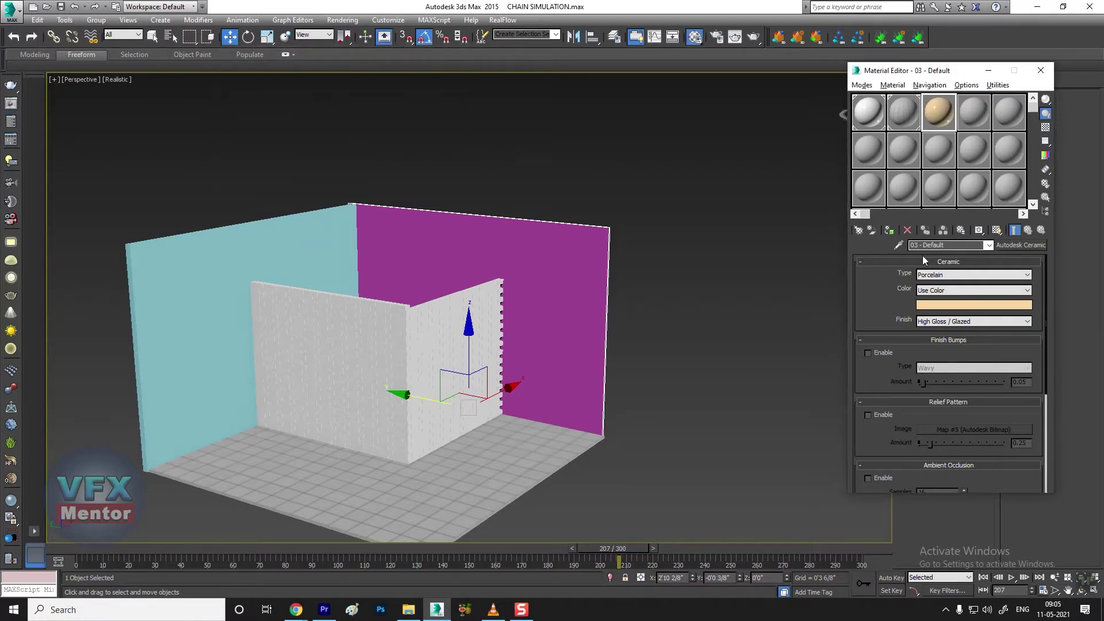
left_click(890, 231)
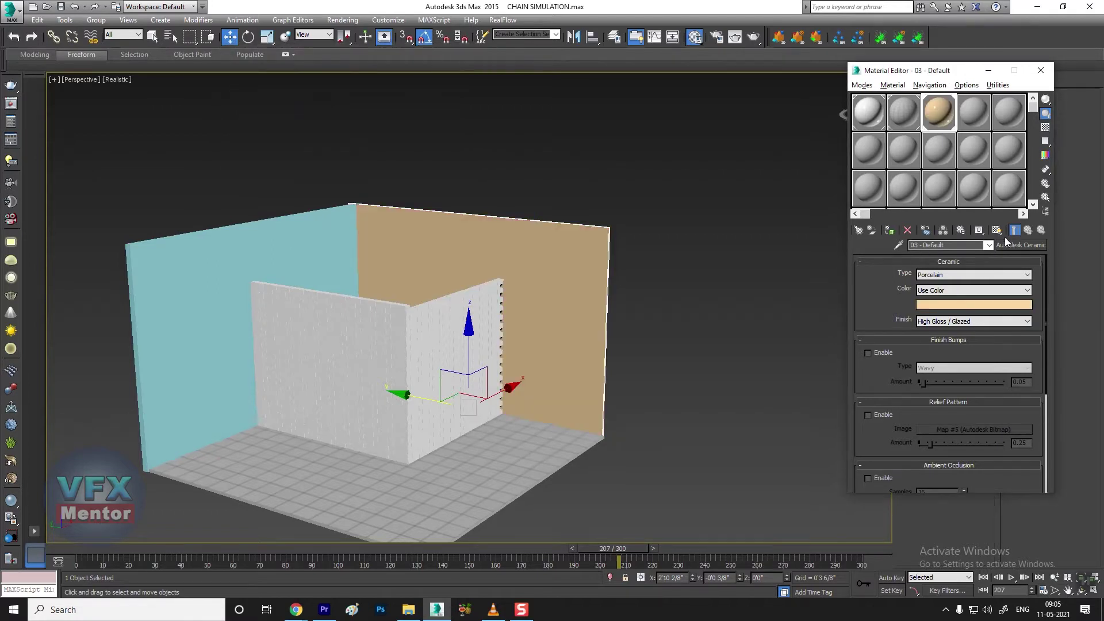
left_click(179, 274)
double_click(978, 111)
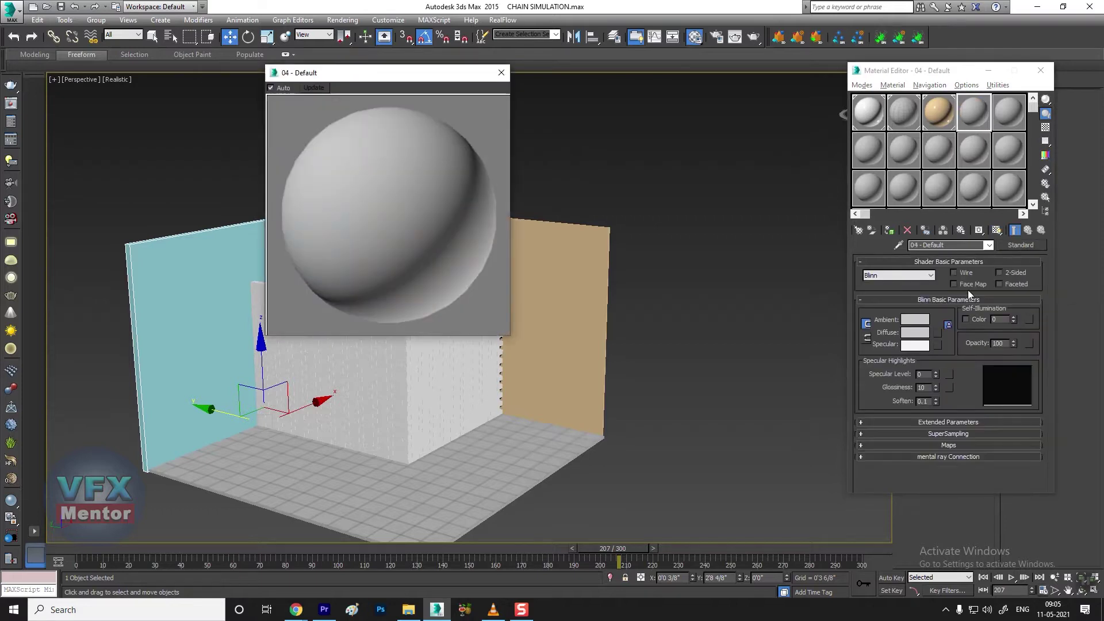
Assign an Autodesk Concrete material to the left wall and render to check it.
left_click(502, 72)
left_click(1020, 245)
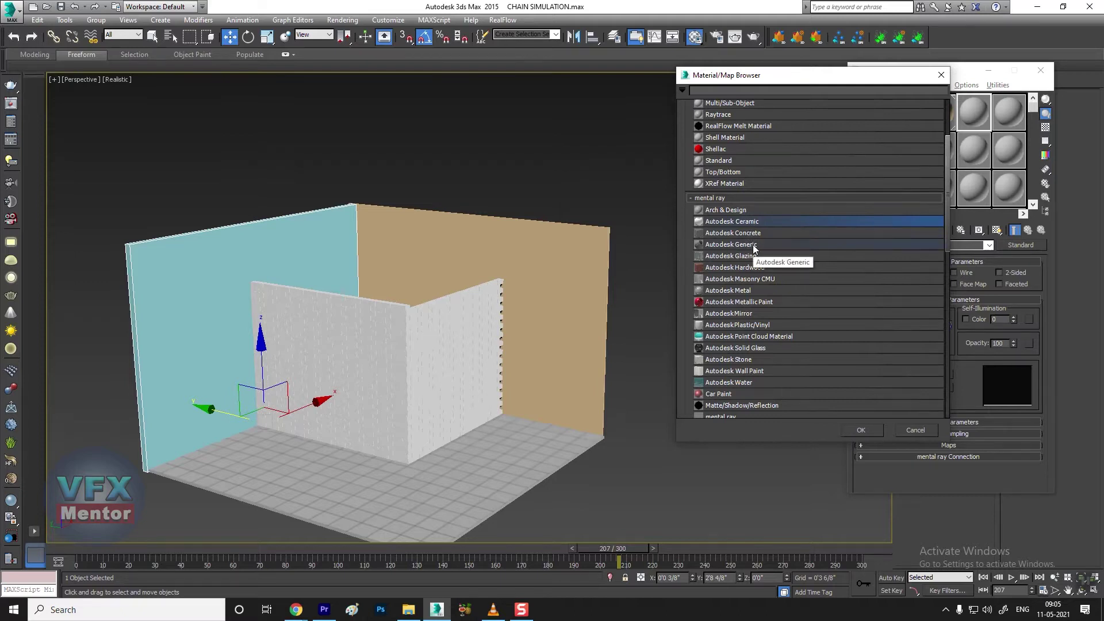
double_click(748, 233)
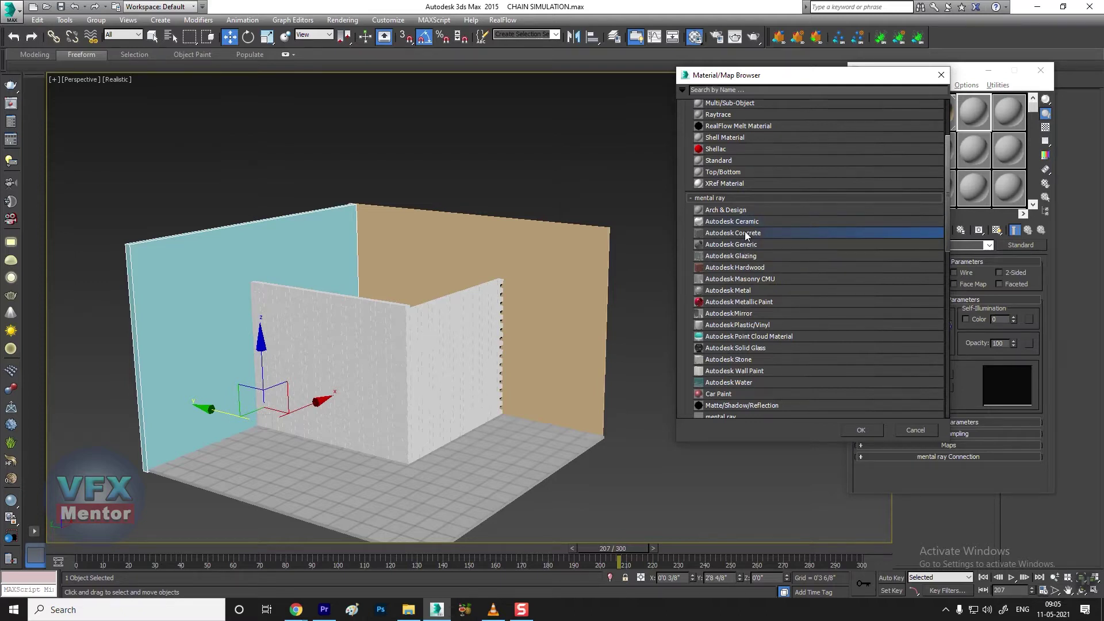
left_click(889, 230)
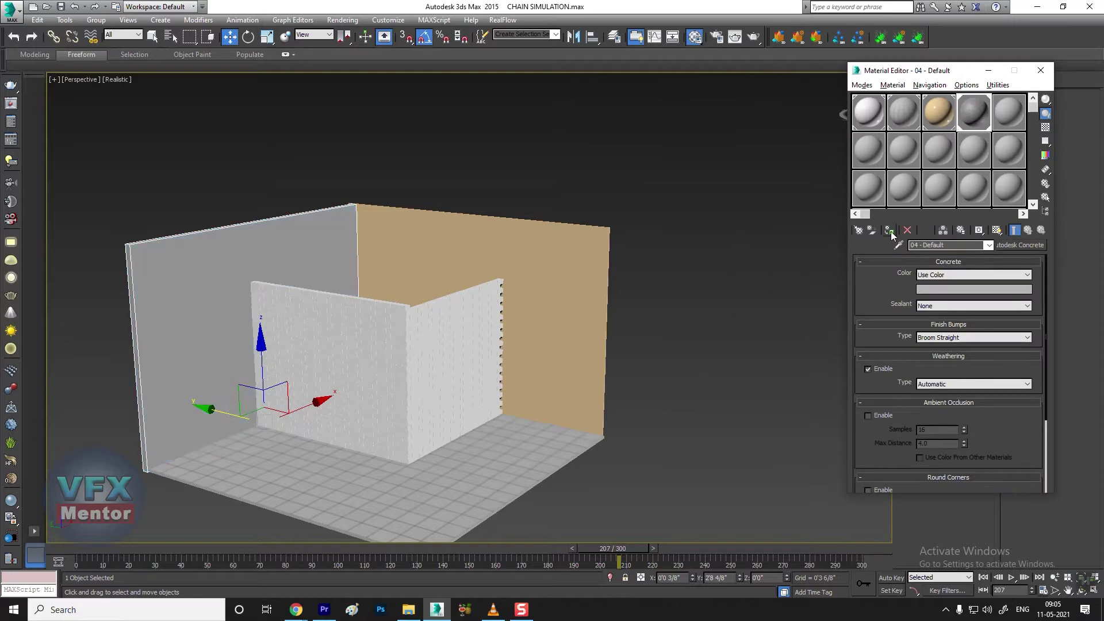
scroll(223, 259, "up", 10)
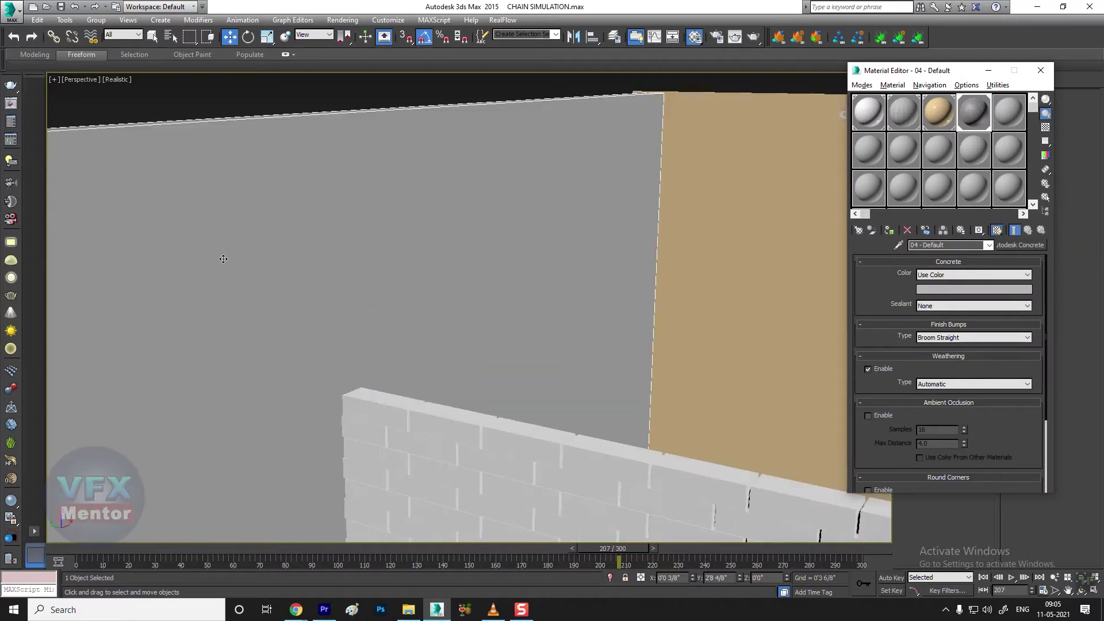
left_click(734, 37)
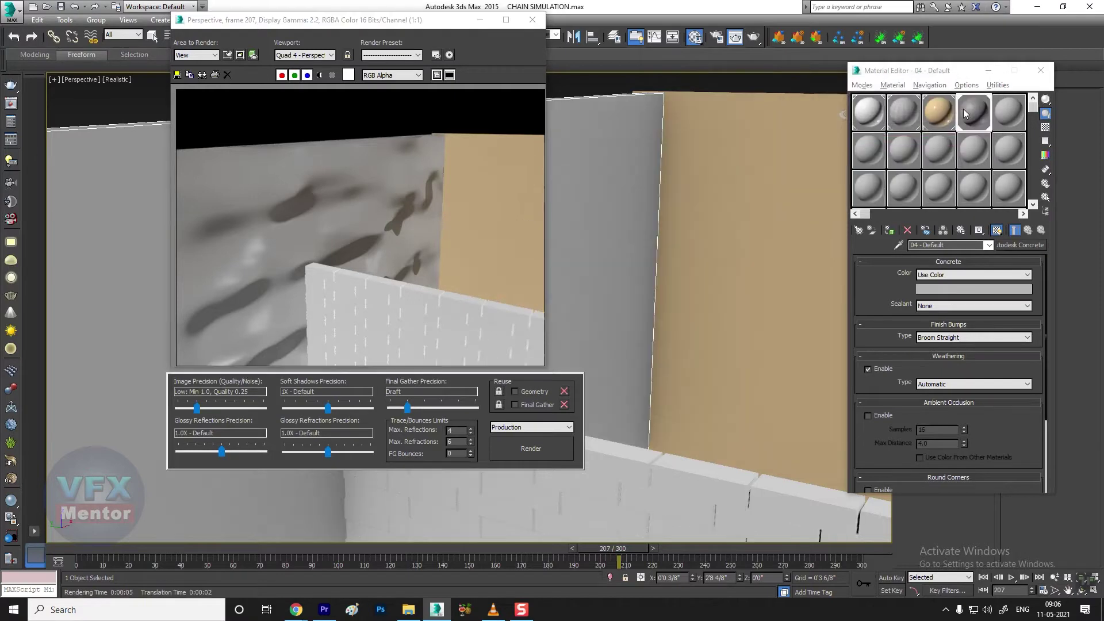
left_click(532, 19)
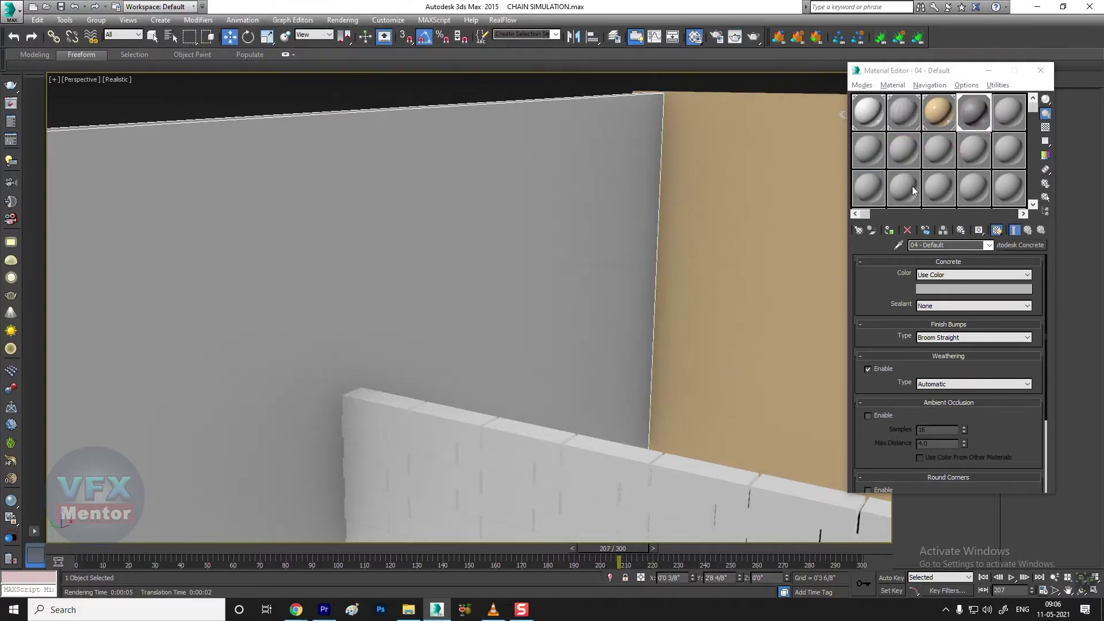
Switch the left wall's material to Autodesk Ceramic with a light blue colour.
left_click(1026, 244)
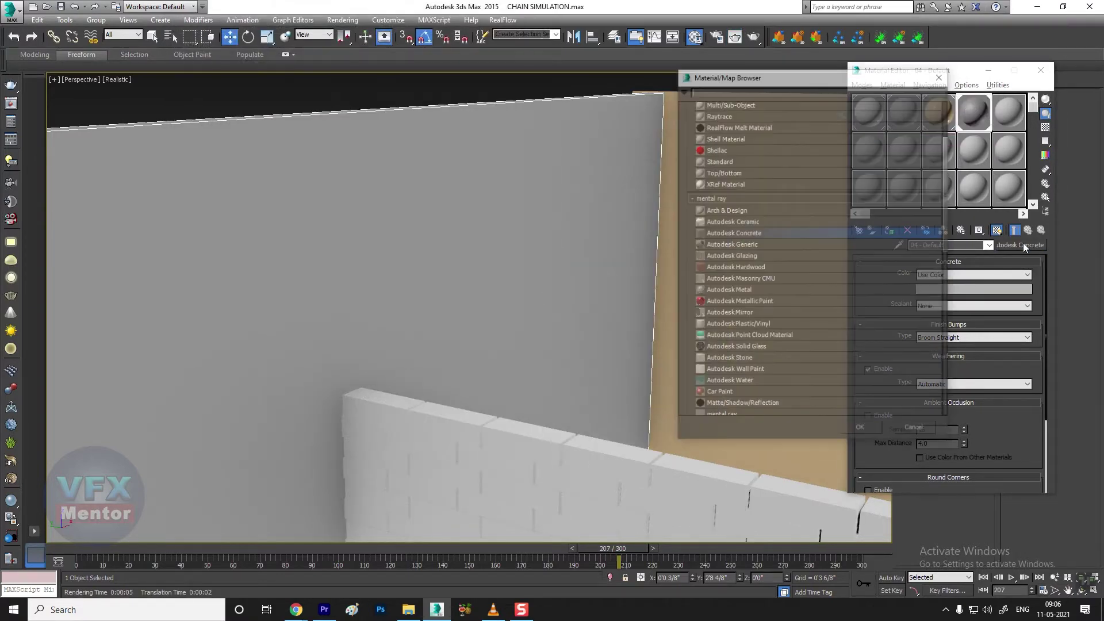
double_click(739, 222)
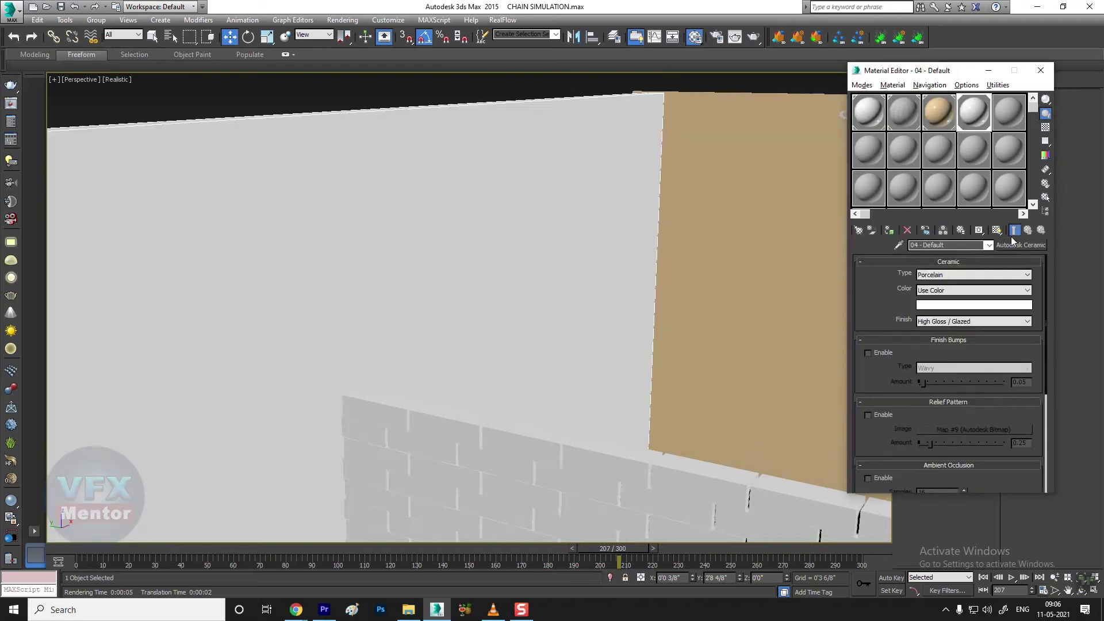
left_click(978, 309)
left_click_drag(281, 95, 243, 100)
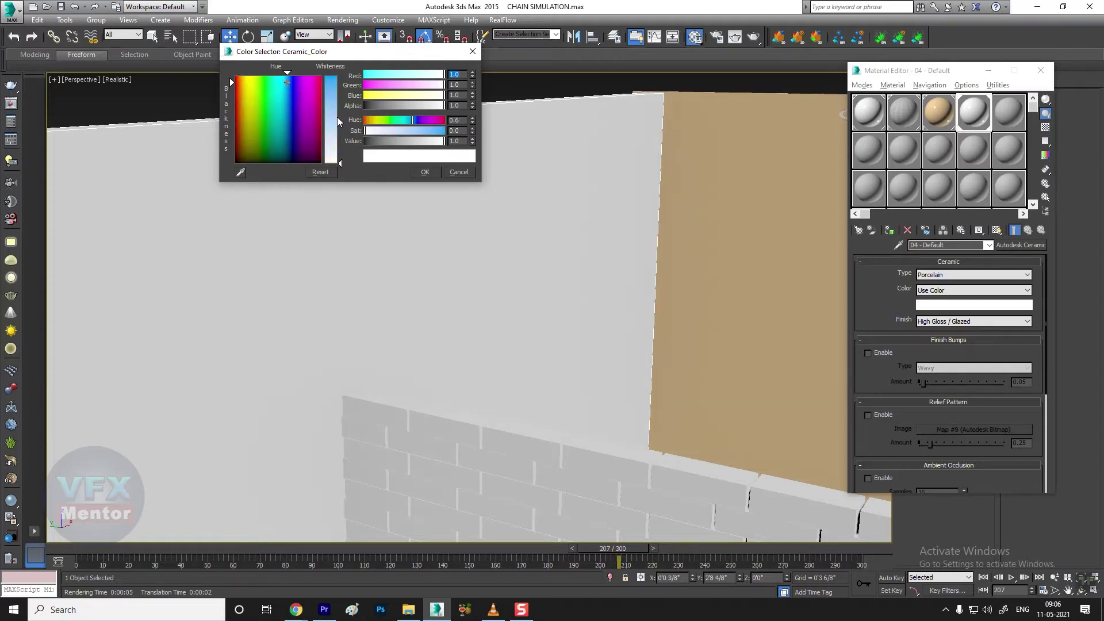
left_click_drag(337, 117, 338, 99)
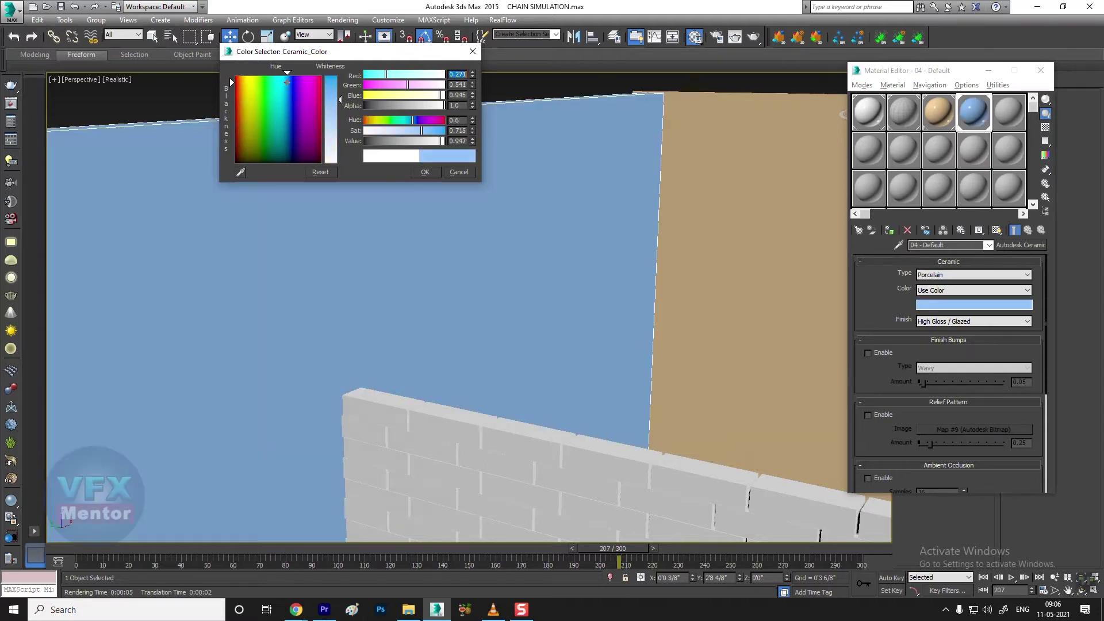
left_click(426, 172)
scroll(377, 116, "down", 5)
left_click(658, 127)
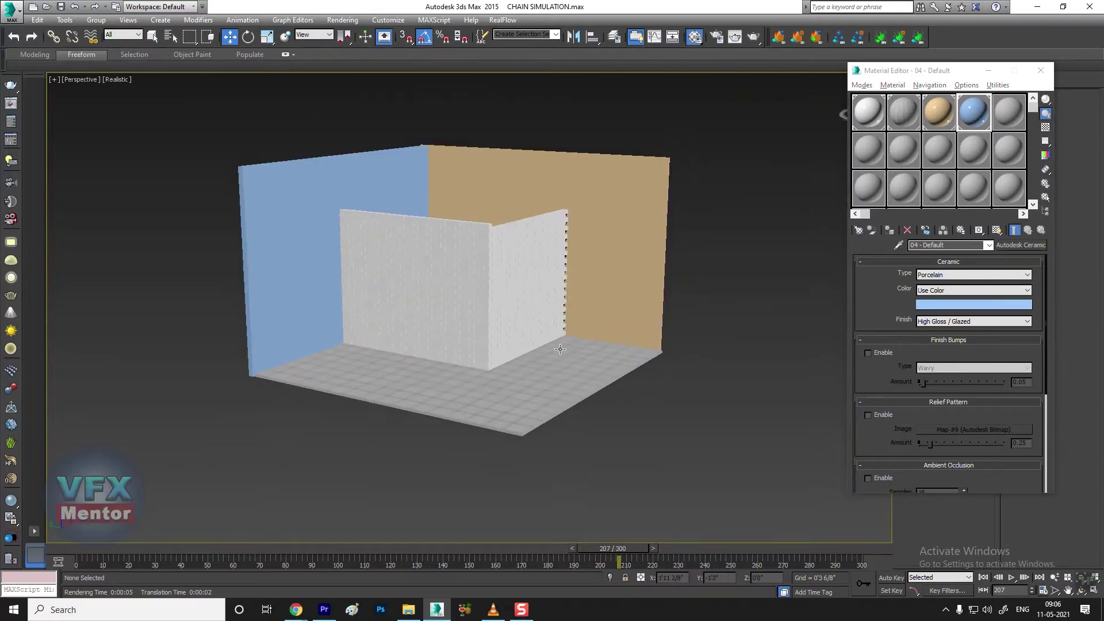
scroll(560, 349, "down", 3)
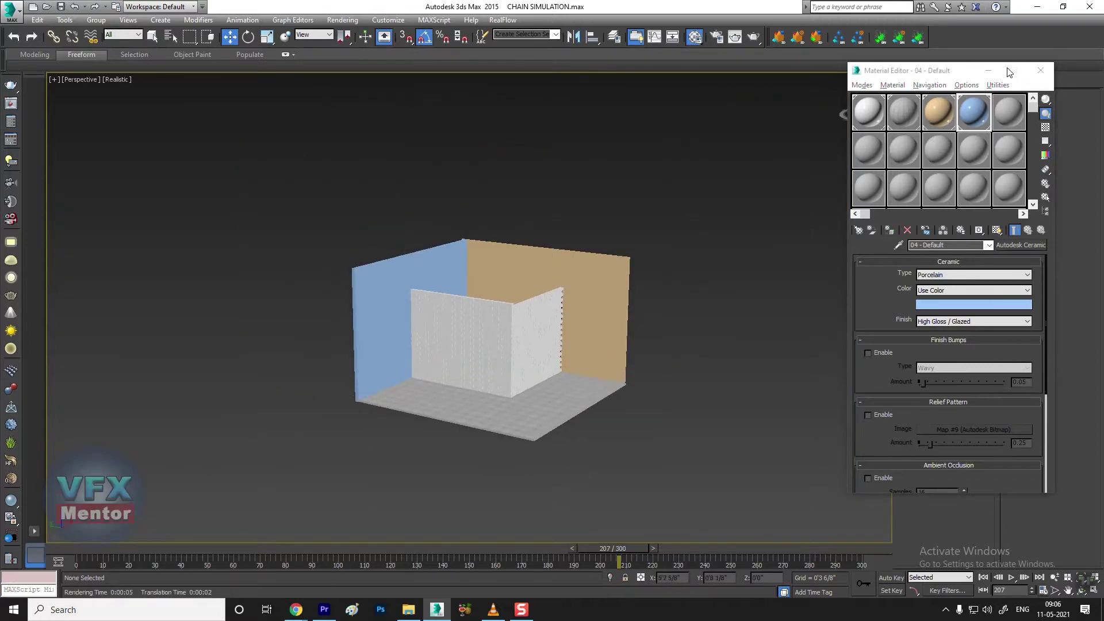
scroll(497, 335, "up", 3)
Convert the new circle to an Editable Spline.
mouse_move(525, 345)
middle_mouse_down("alt")
mouse_move(546, 351)
mouse_move(421, 325)
middle_mouse_up("alt")
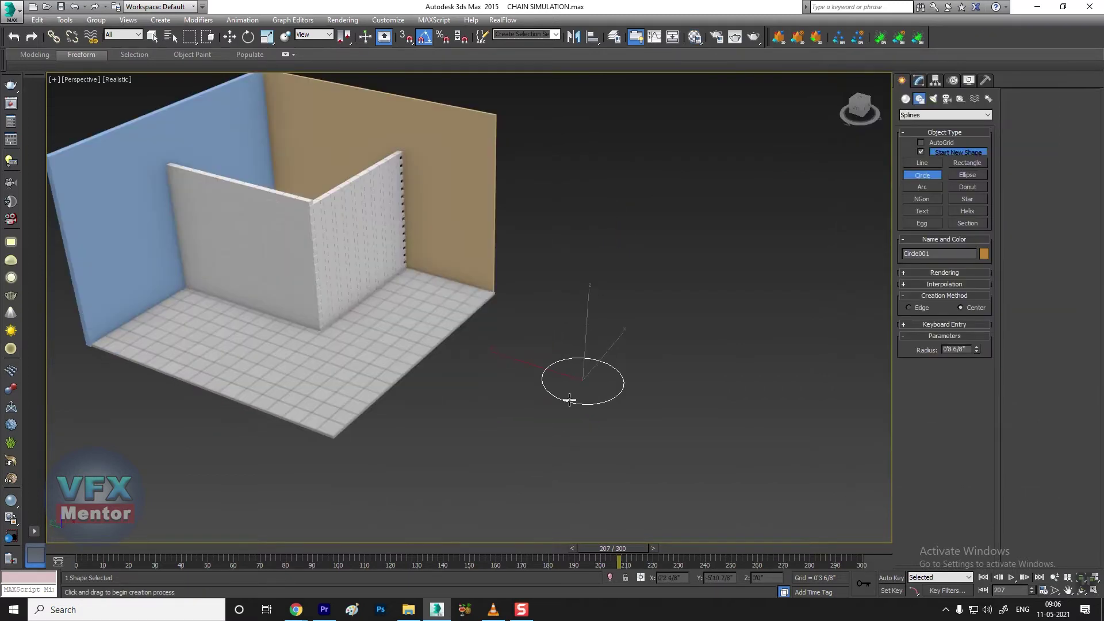
scroll(599, 390, "up", 2)
scroll(582, 381, "up", 2)
middle_click_drag(581, 381, 585, 397, "alt")
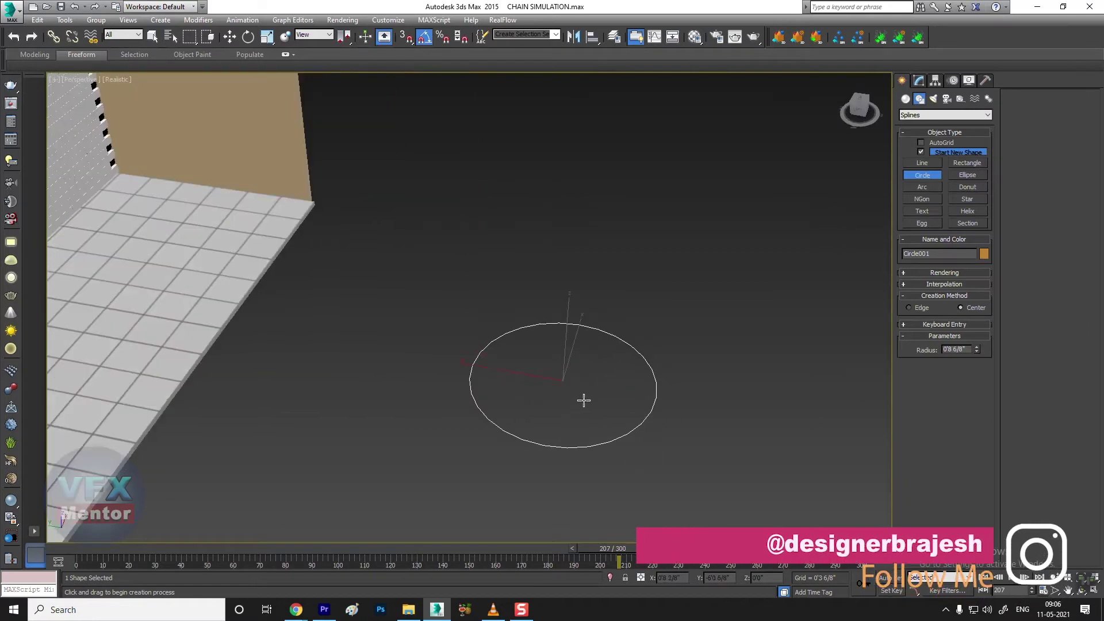
key("w")
left_click(919, 81)
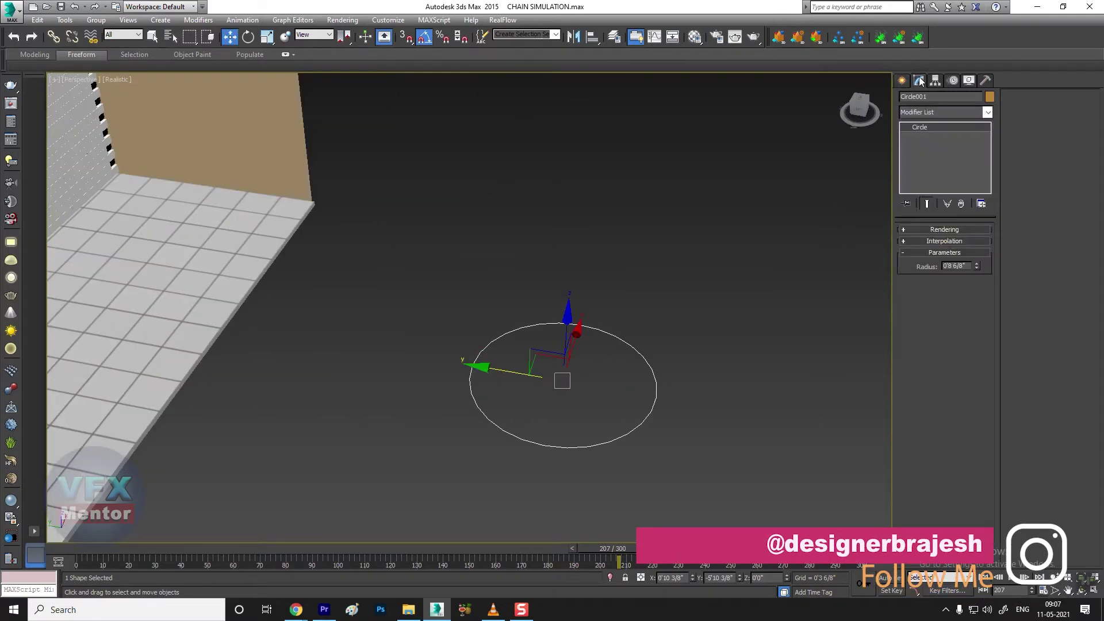
right_click(642, 358)
mouse_move(700, 469)
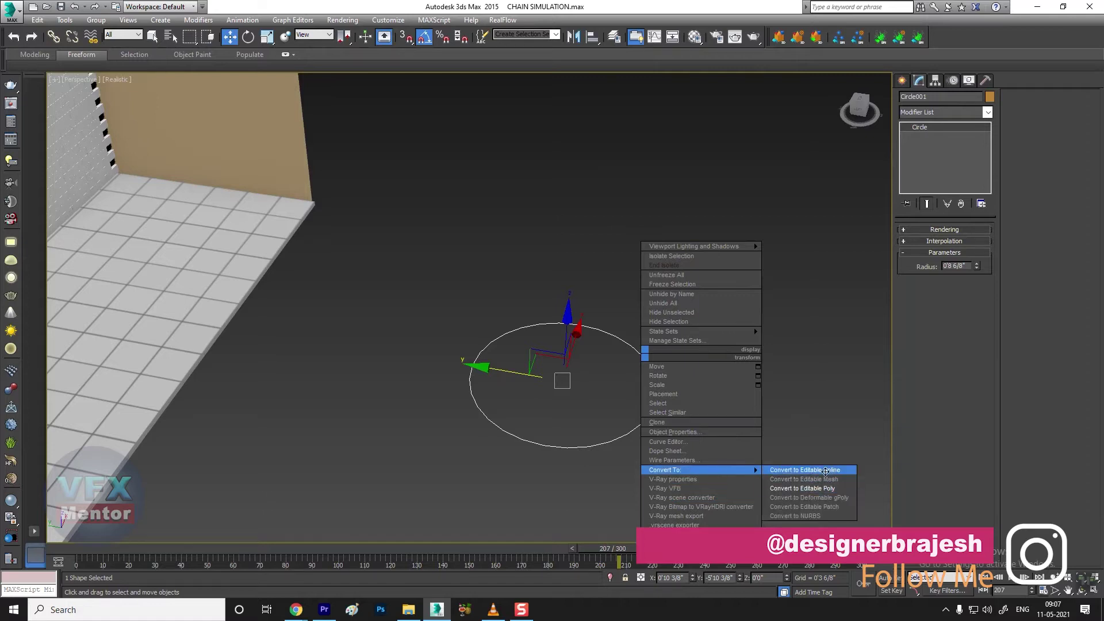
left_click(816, 470)
In Vertex mode, pull the circle's left and right vertices inward into an oval.
left_click(930, 268)
scroll(603, 420, "up", 1)
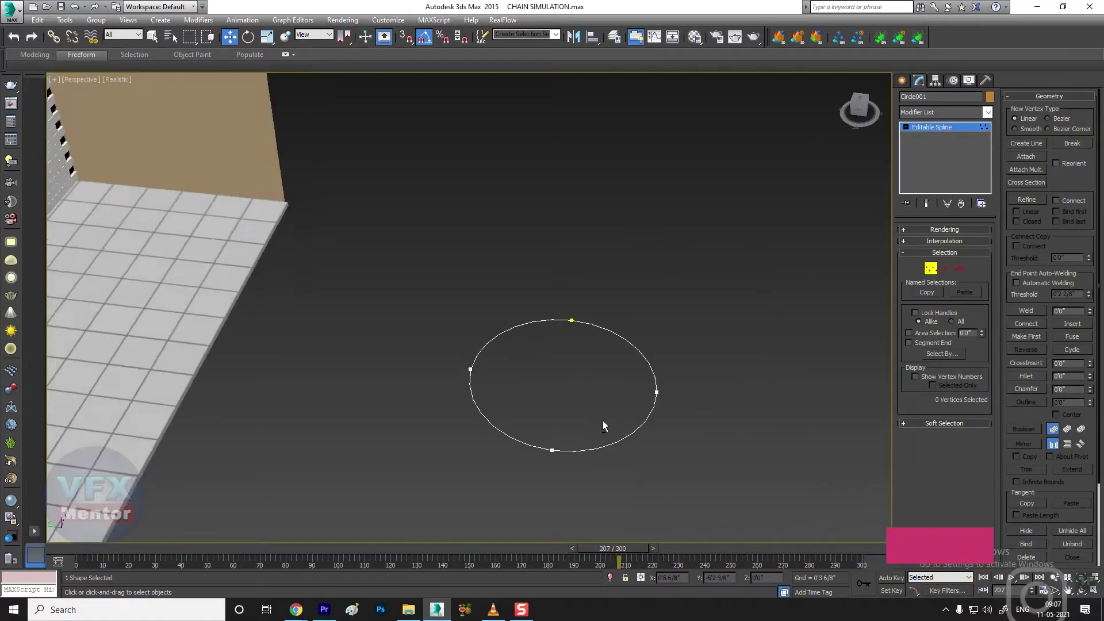
scroll(602, 420, "up", 1)
scroll(610, 385, "up", 1)
left_click_drag(667, 382, 548, 382)
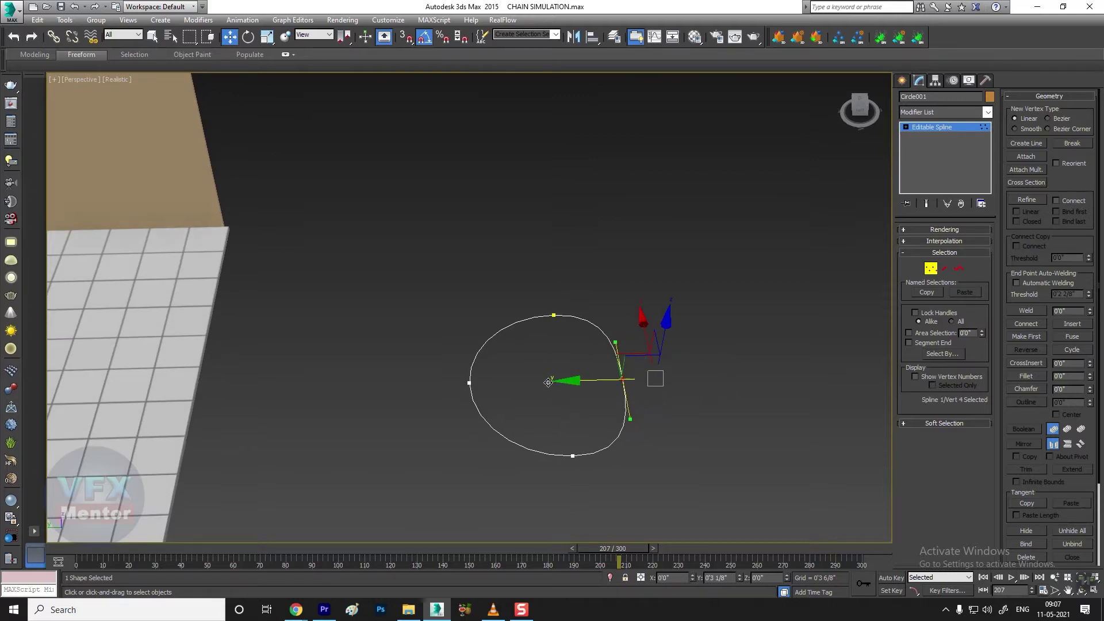
left_click(471, 386)
left_click_drag(378, 387, 414, 389)
mouse_move(425, 388)
middle_mouse_down("alt")
mouse_move(621, 409)
mouse_move(593, 444)
mouse_move(711, 346)
middle_mouse_up("alt")
left_click(650, 364)
left_click_drag(574, 362, 509, 365)
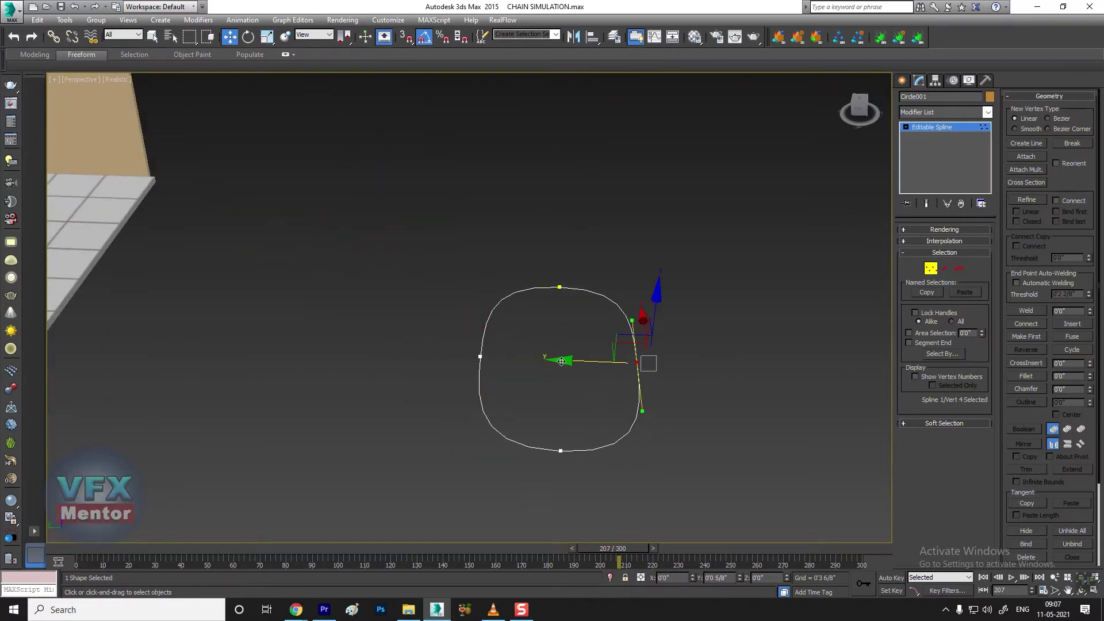
Adjust the bottom and top vertices into a rounded link outline and enable it in renders.
left_click_drag(451, 339, 529, 391)
mouse_move(690, 402)
middle_mouse_down("alt")
mouse_move(752, 401)
mouse_move(724, 426)
middle_mouse_up("alt")
left_click(535, 469)
middle_click_drag(631, 506, 642, 510, "alt")
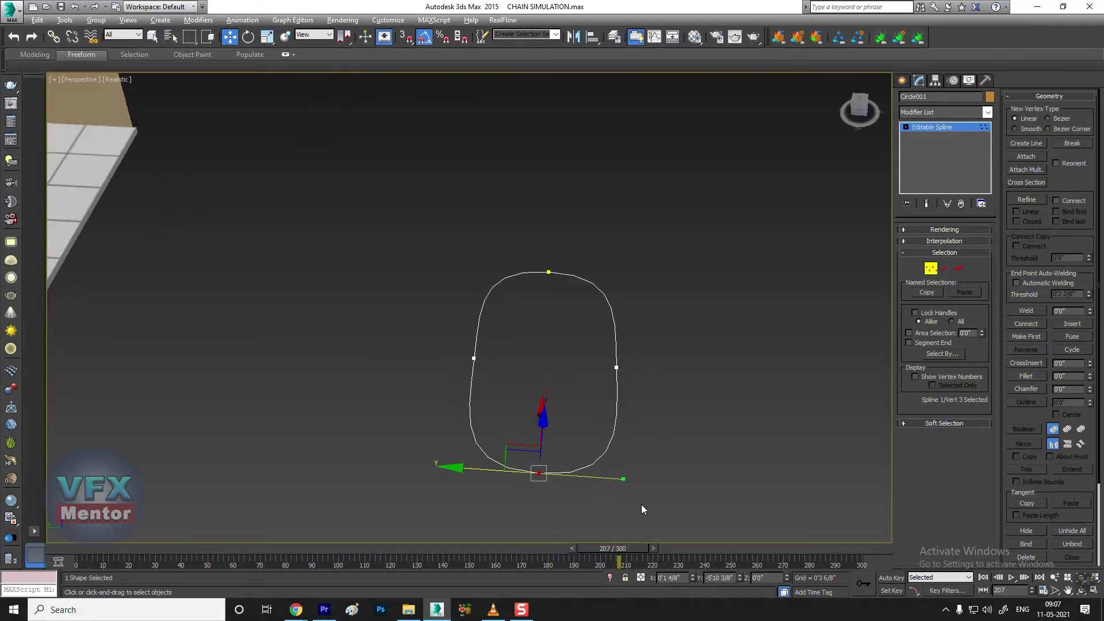
left_click_drag(622, 476, 613, 475)
left_click(548, 272)
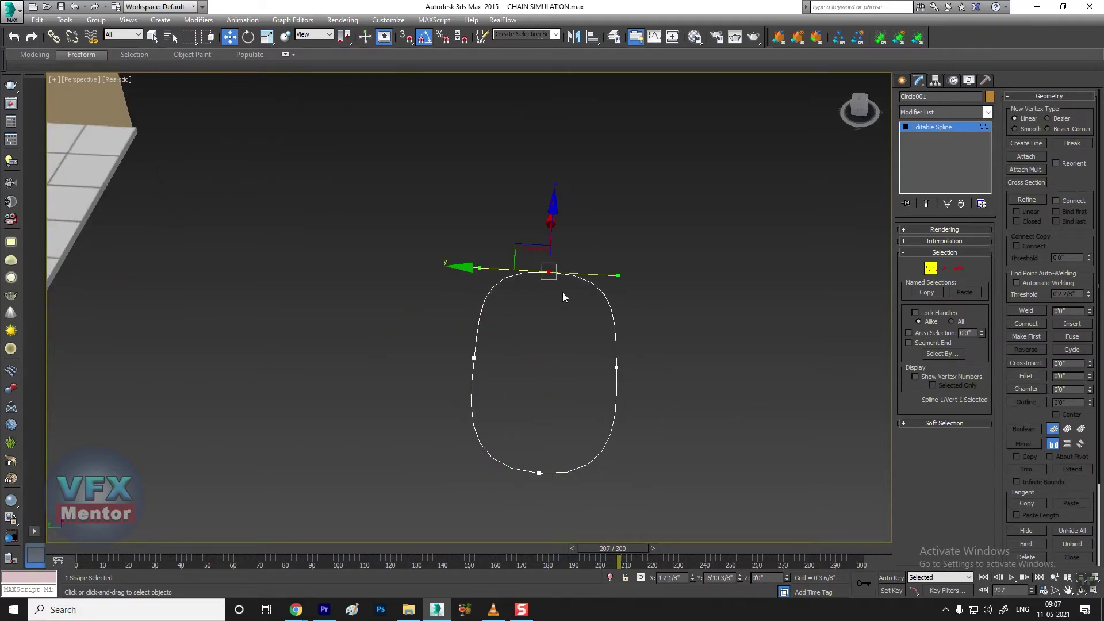
left_click_drag(616, 273, 609, 274)
left_click(671, 367)
mouse_move(671, 368)
middle_mouse_down("alt")
mouse_move(573, 372)
mouse_move(613, 364)
mouse_move(571, 360)
mouse_move(604, 425)
mouse_move(574, 444)
mouse_move(547, 408)
middle_mouse_up("alt")
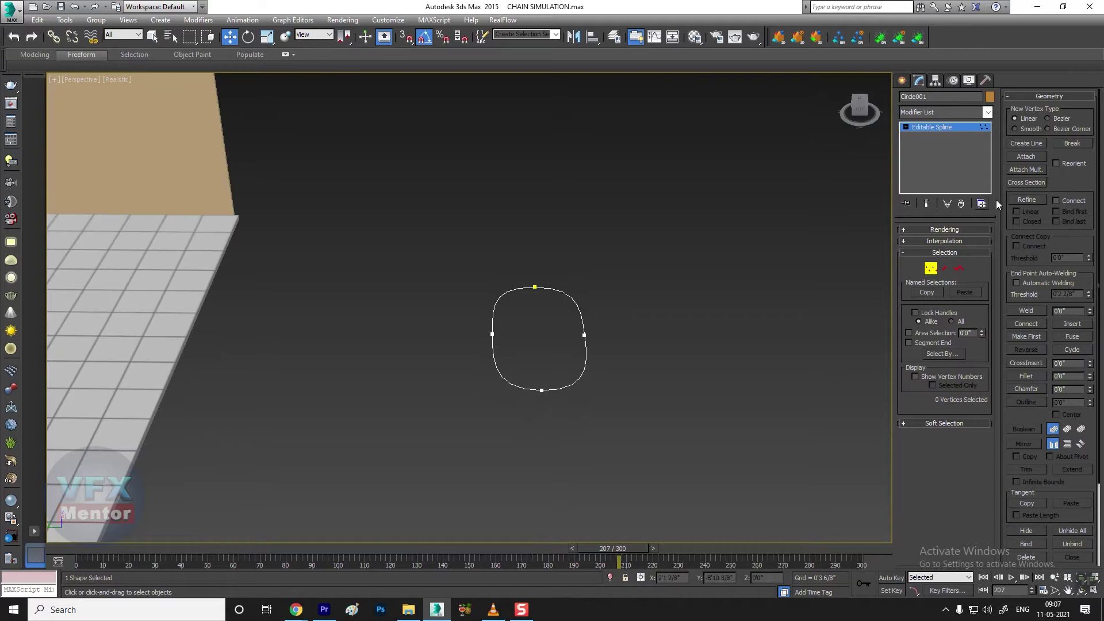
left_click(908, 229)
Show the spline in the viewport as a 24-sided tube about 0'1 1/8" thick.
left_click(906, 240)
scroll(609, 358, "up", 3)
scroll(609, 359, "up", 4)
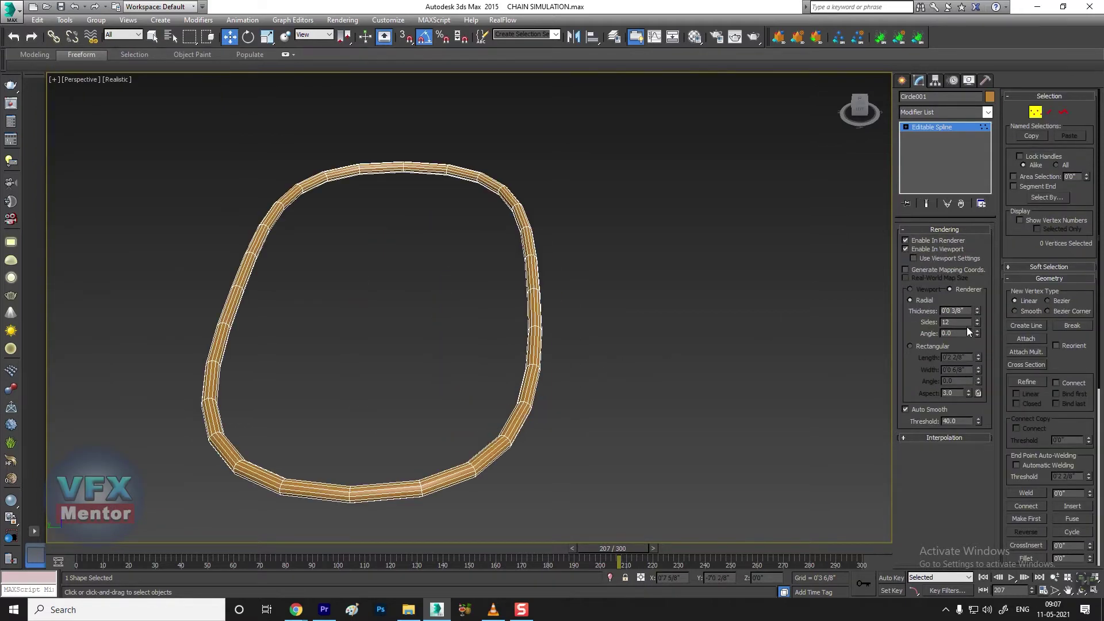
left_click_drag(977, 321, 986, 264)
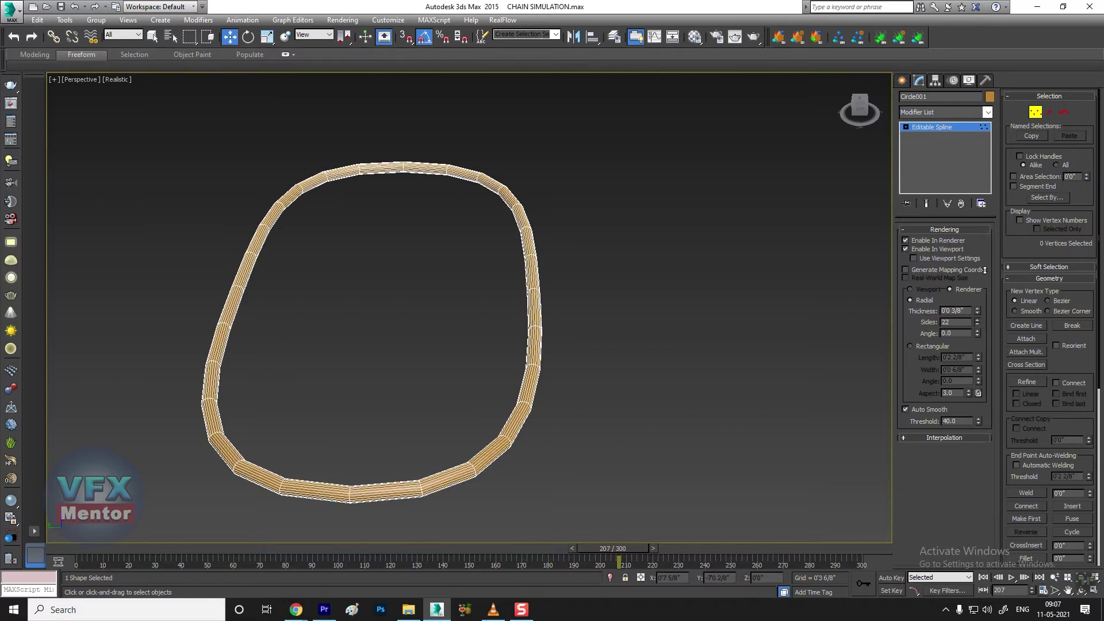
left_click_drag(978, 332, 999, 216)
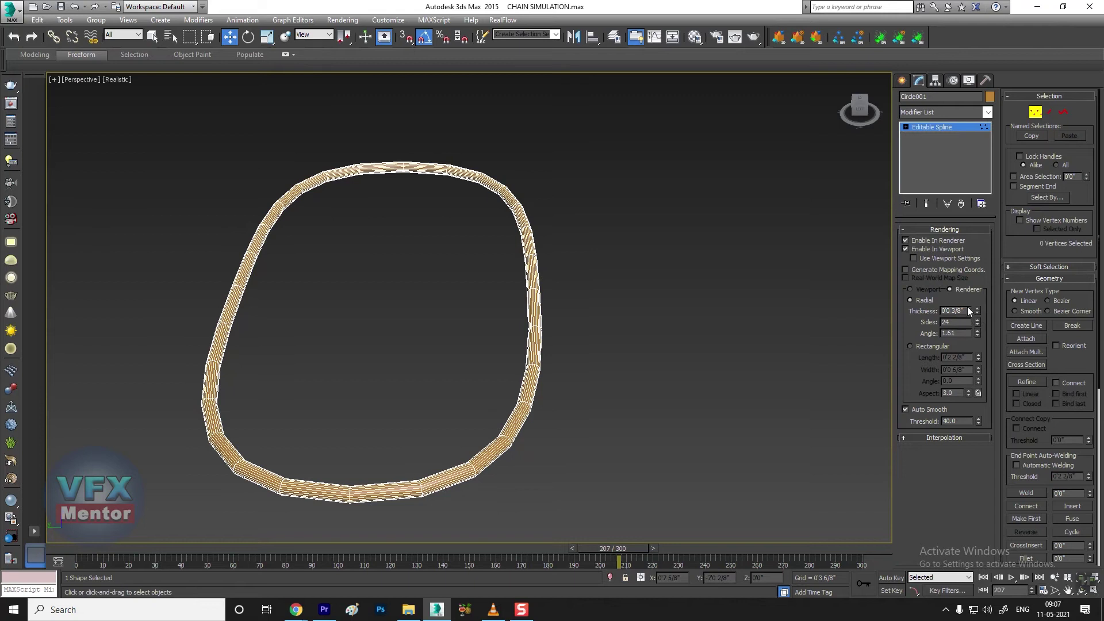
left_click_drag(979, 308, 981, 203)
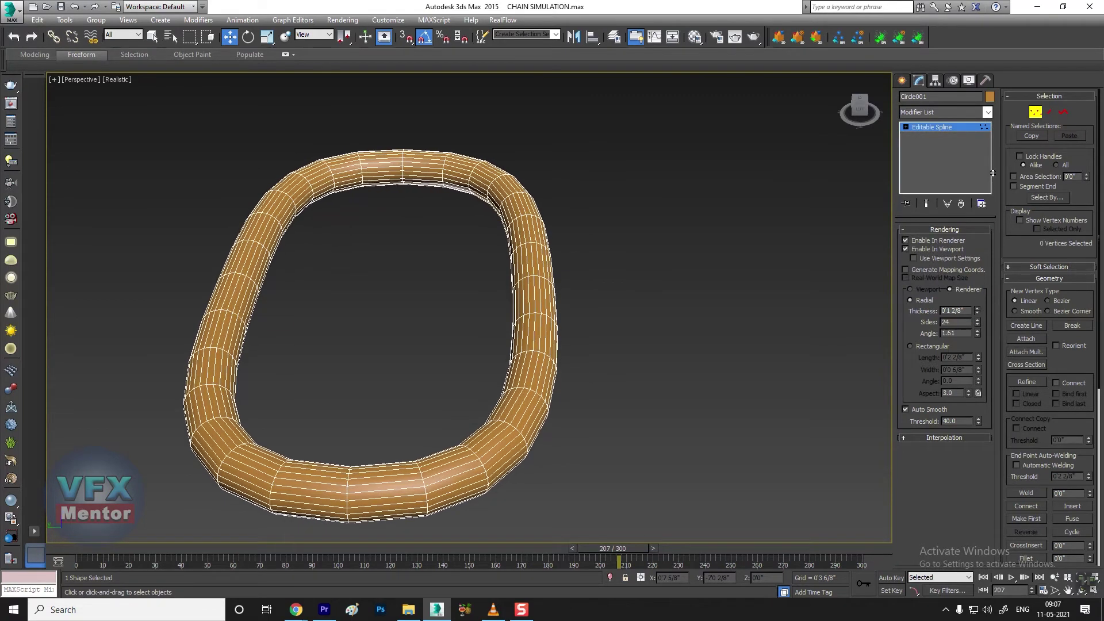
Convert the ring to Editable Poly and add a TurboSmooth modifier.
right_click(535, 252)
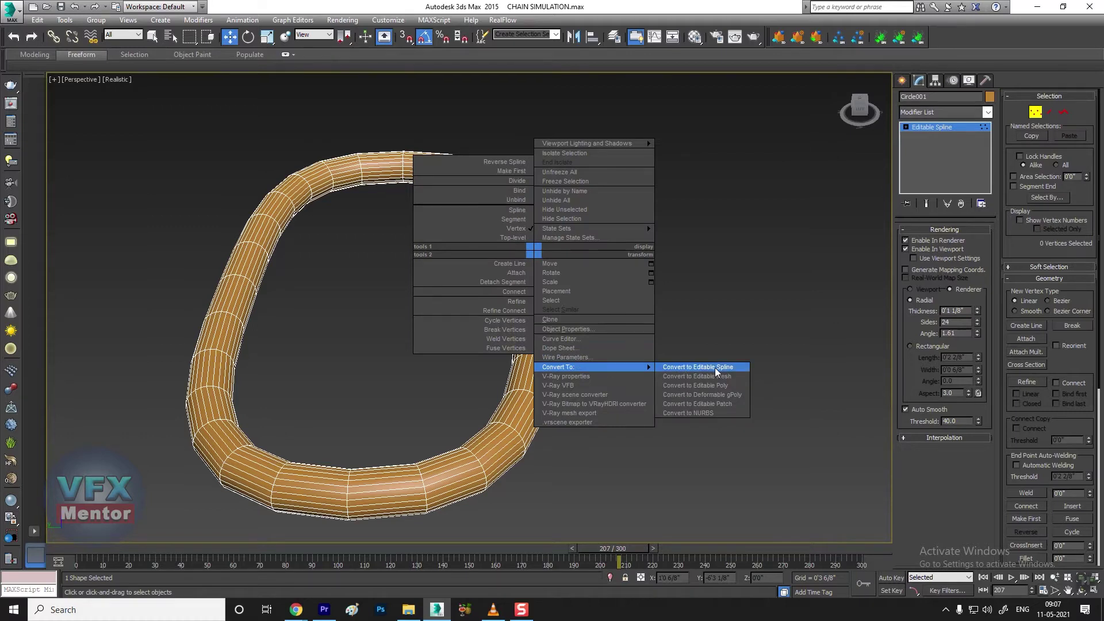
left_click(716, 385)
left_click(921, 112)
type("tu")
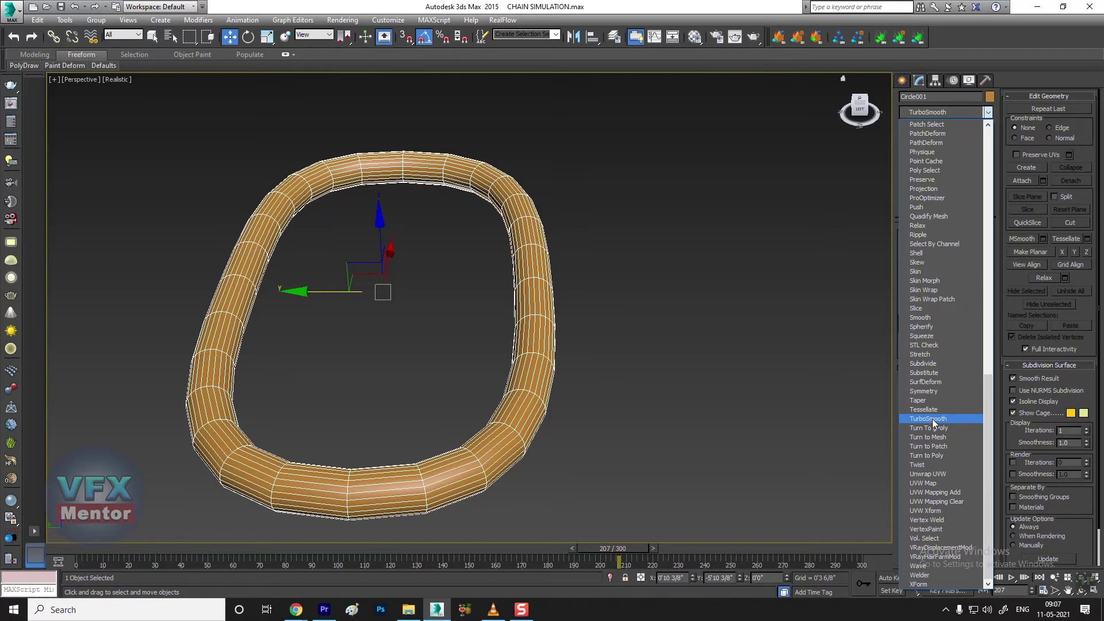
left_click(929, 419)
scroll(571, 309, "down", 3)
middle_click_drag(488, 365, 637, 304, "alt")
left_click(569, 346)
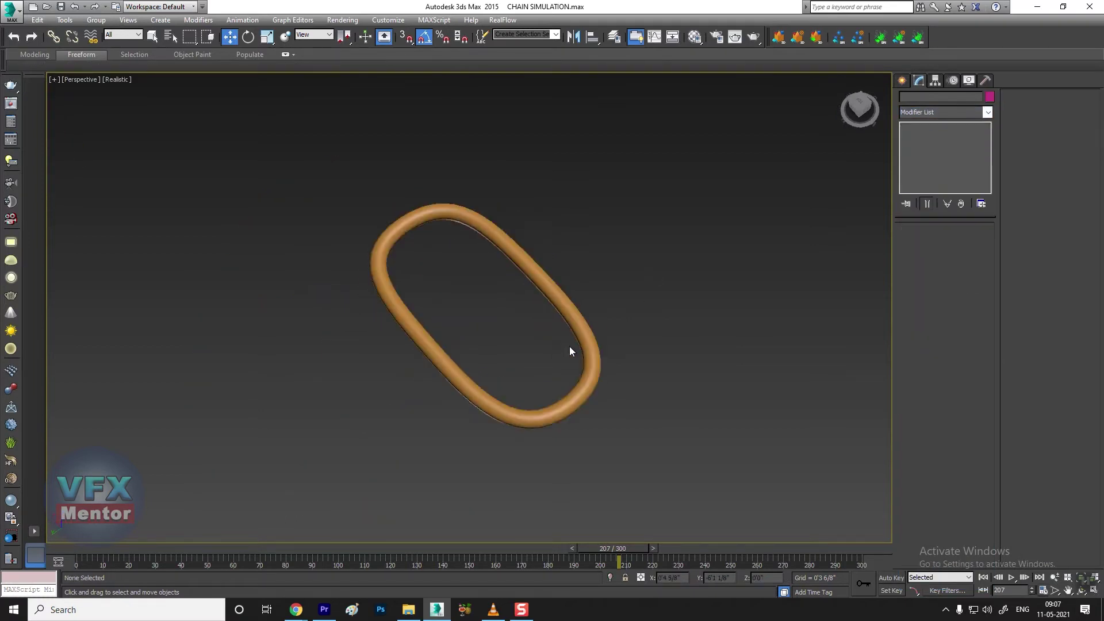
scroll(568, 345, "up", 5)
mouse_move(567, 345)
middle_mouse_down("alt")
mouse_move(470, 323)
mouse_move(463, 332)
mouse_move(594, 363)
middle_mouse_up("alt")
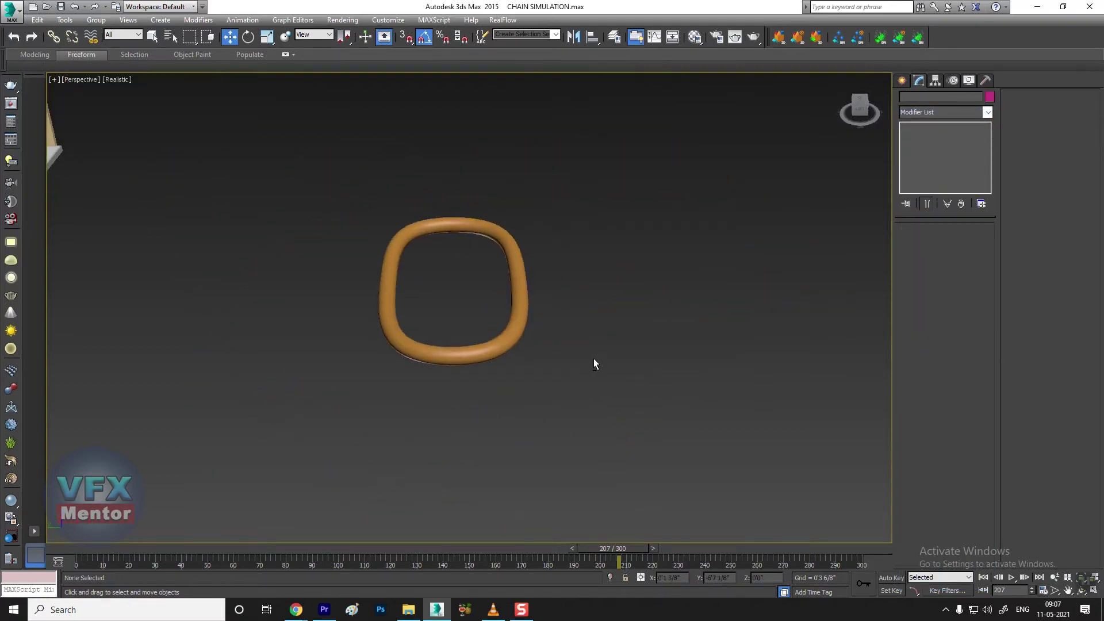
Scale the ring to about 43 percent and squash it non-uniformly into a narrow oval.
left_click(518, 300)
middle_click_drag(517, 300, 540, 343, "alt")
key("r")
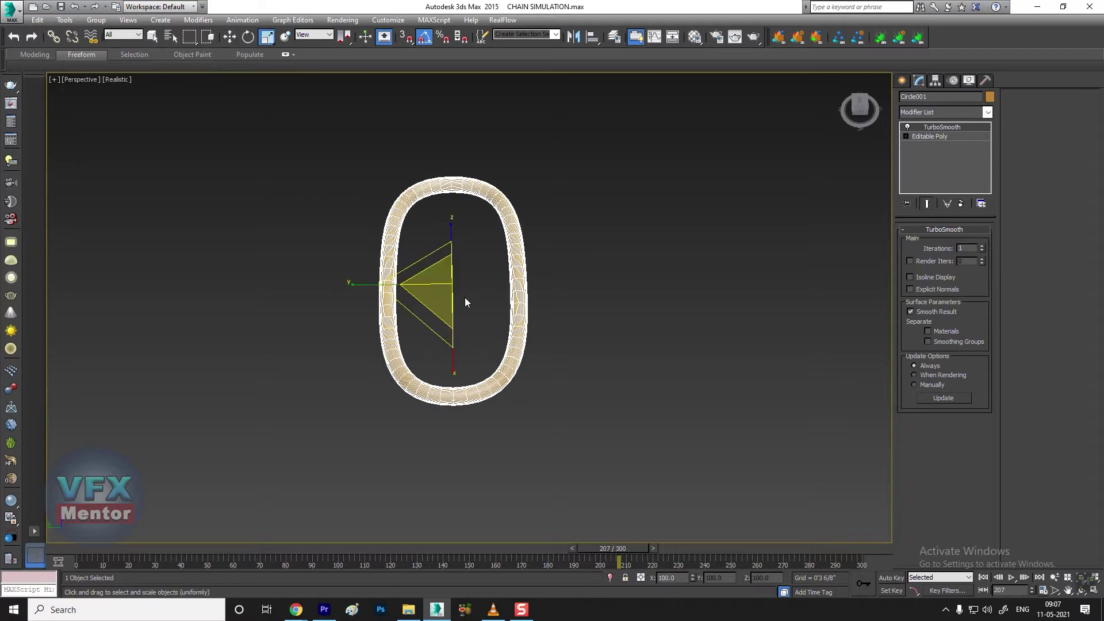
left_click_drag(436, 284, 421, 350)
mouse_move(575, 365)
middle_mouse_down("alt")
mouse_move(471, 313)
mouse_move(574, 330)
middle_mouse_up("alt")
left_click_drag(369, 289, 396, 291)
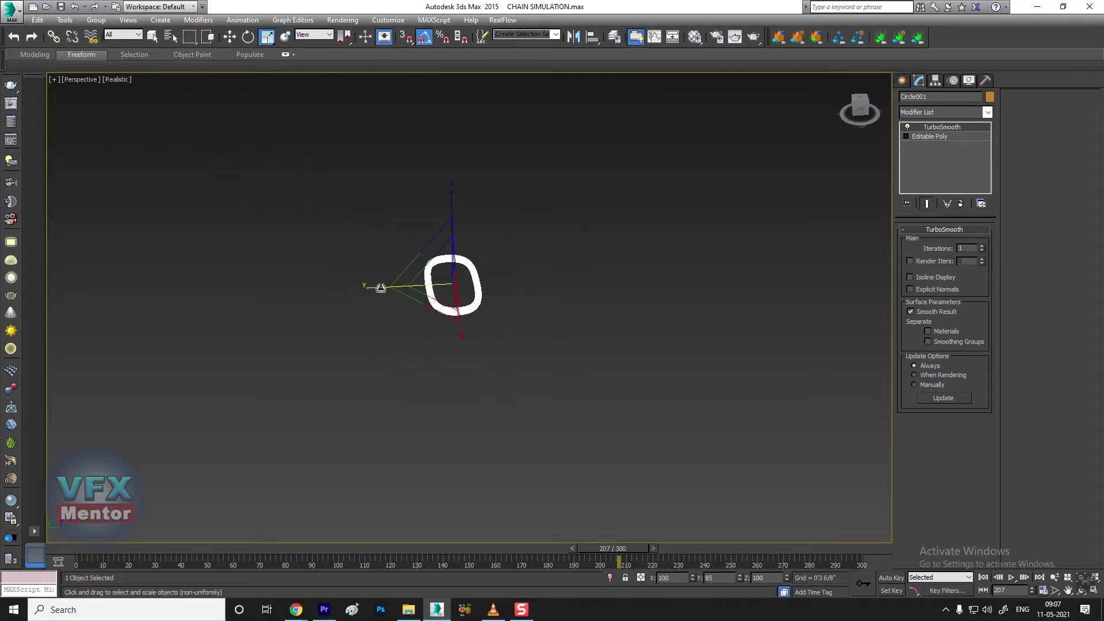
mouse_move(564, 319)
middle_mouse_down("alt")
mouse_move(496, 318)
mouse_move(506, 345)
middle_mouse_up("alt")
mouse_move(336, 369)
middle_mouse_down("alt")
mouse_move(288, 364)
mouse_move(357, 249)
middle_mouse_up("alt")
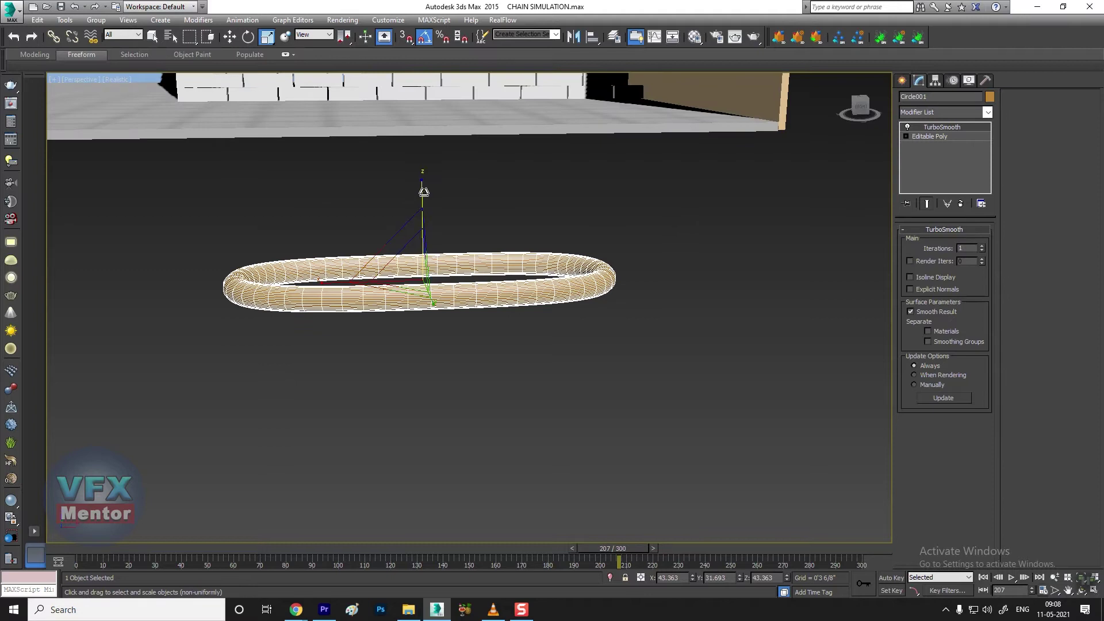
left_click_drag(423, 191, 423, 198)
middle_click_drag(424, 199, 495, 352, "alt")
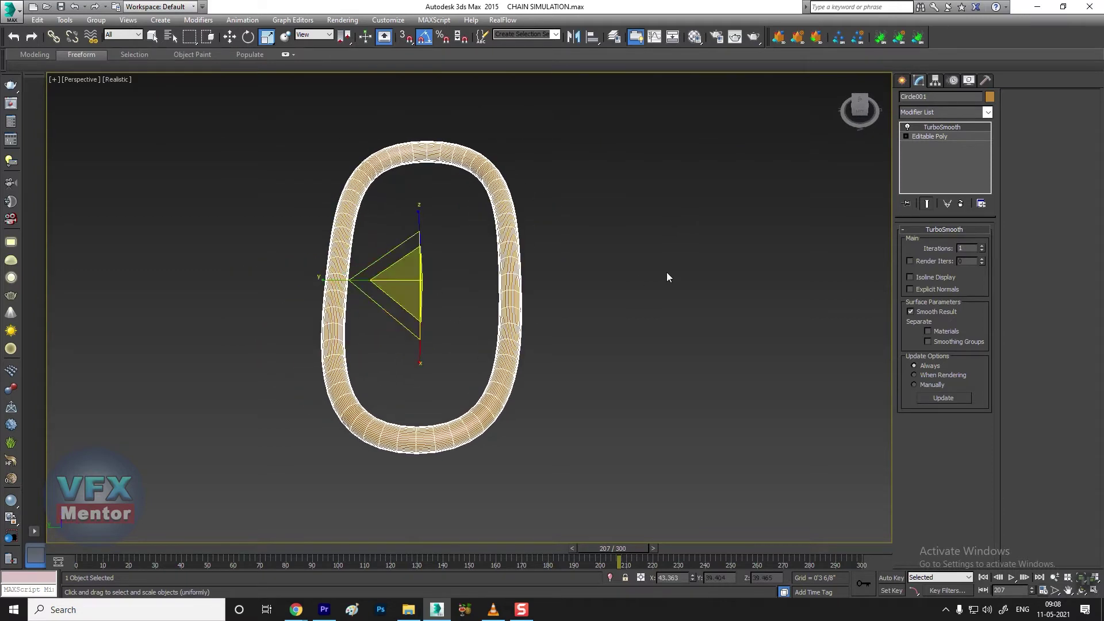
key("ctrl+z")
key("ctrl+z")
Rotate the oval link to lie flat and Shift-drag a copy along X.
middle_click_drag(539, 397, 572, 398, "alt")
key("e")
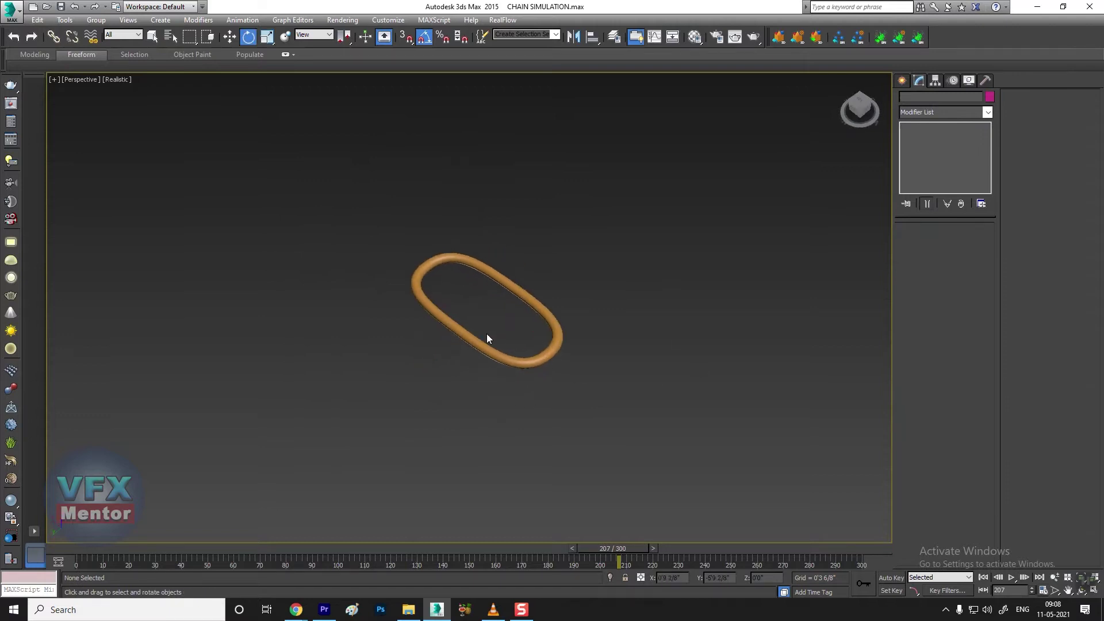
left_click(486, 352)
left_click_drag(487, 352, 520, 400)
key("w")
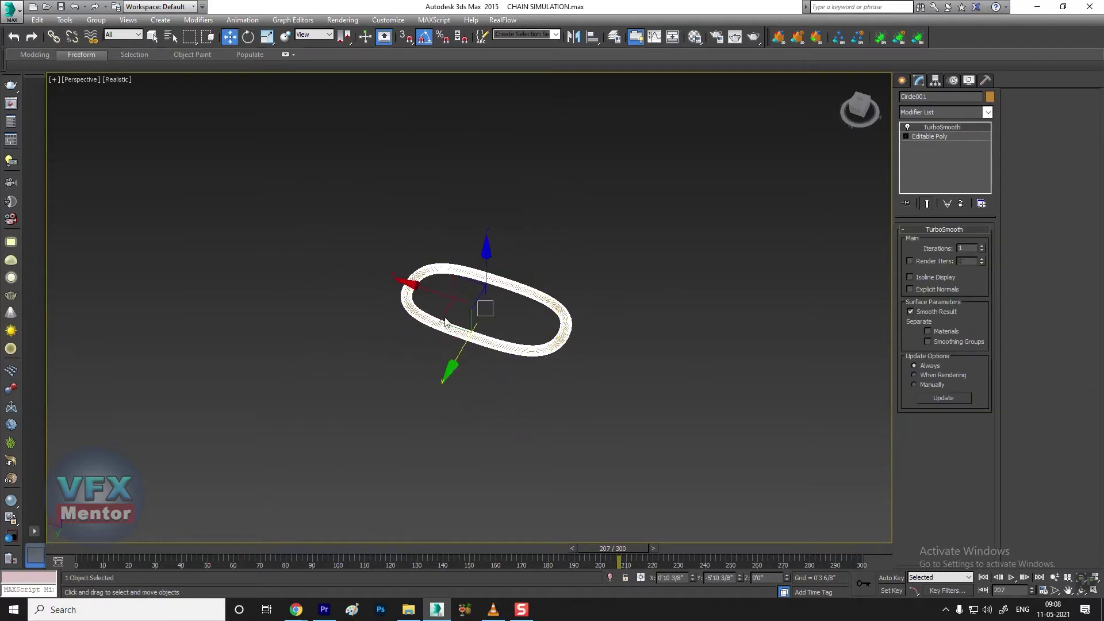
left_click_drag(413, 281, 545, 313, "shift")
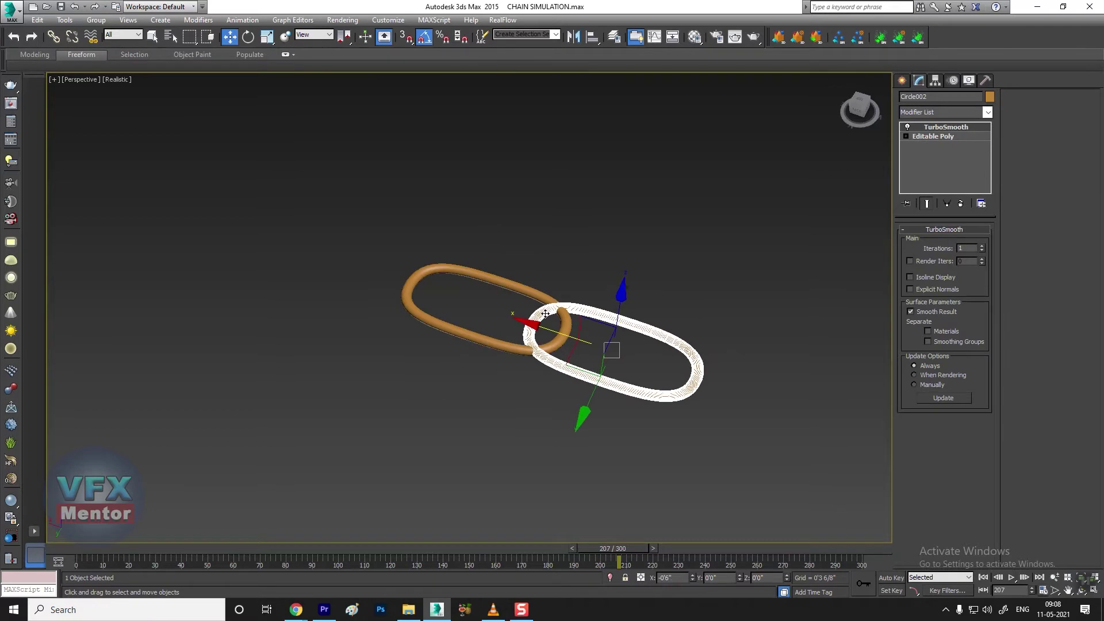
Make an interlocking second link and stand it upright at -90° on X.
left_click(597, 353)
scroll(512, 320, "up", 3)
mouse_move(512, 322)
middle_mouse_down("alt")
mouse_move(589, 342)
mouse_move(480, 338)
middle_mouse_up("alt")
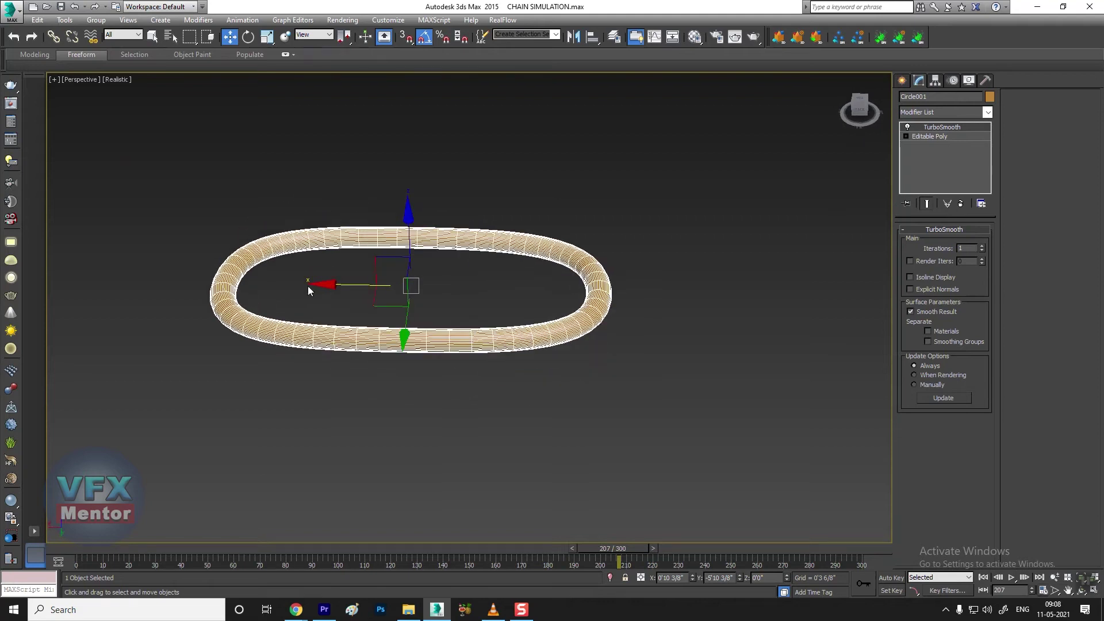
left_click_drag(329, 282, 655, 291, "shift")
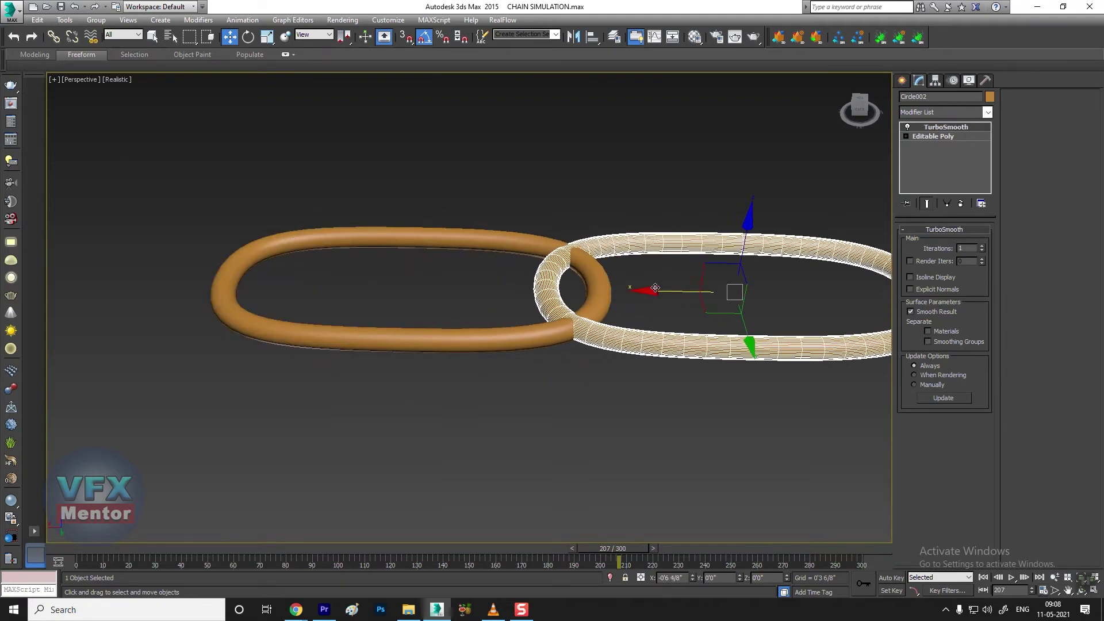
left_click(551, 354)
key("e")
left_click_drag(755, 254, 755, 260)
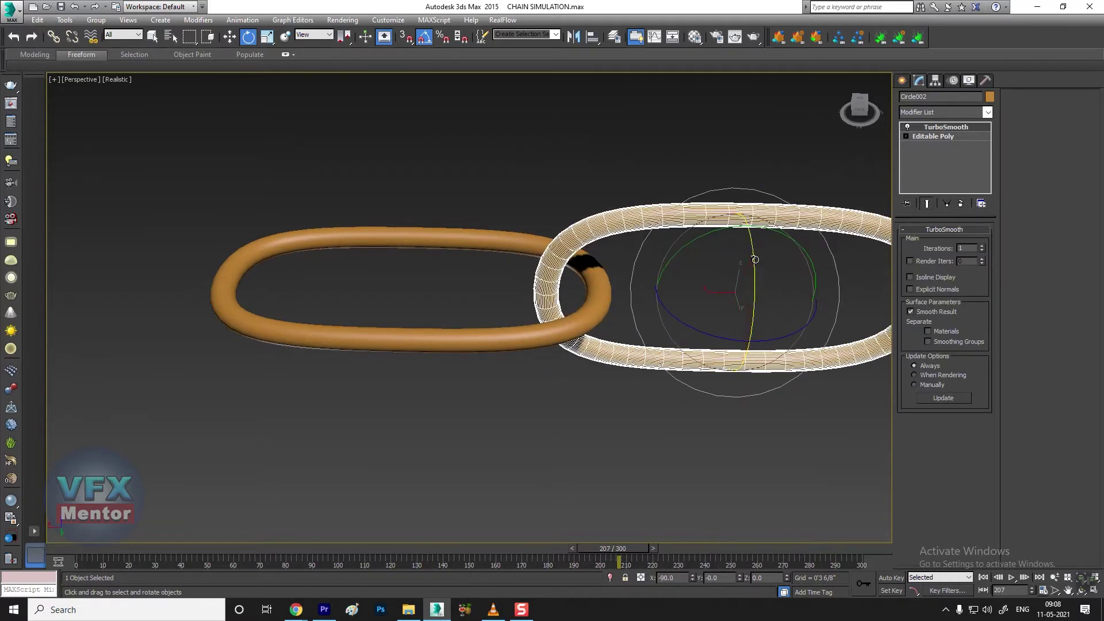
key("w")
Shift-drag the link pair with 3 copies, then clone the end links further to extend the chain.
scroll(667, 302, "down", 4)
scroll(516, 326, "down", 2)
left_click_drag(299, 387, 299, 384)
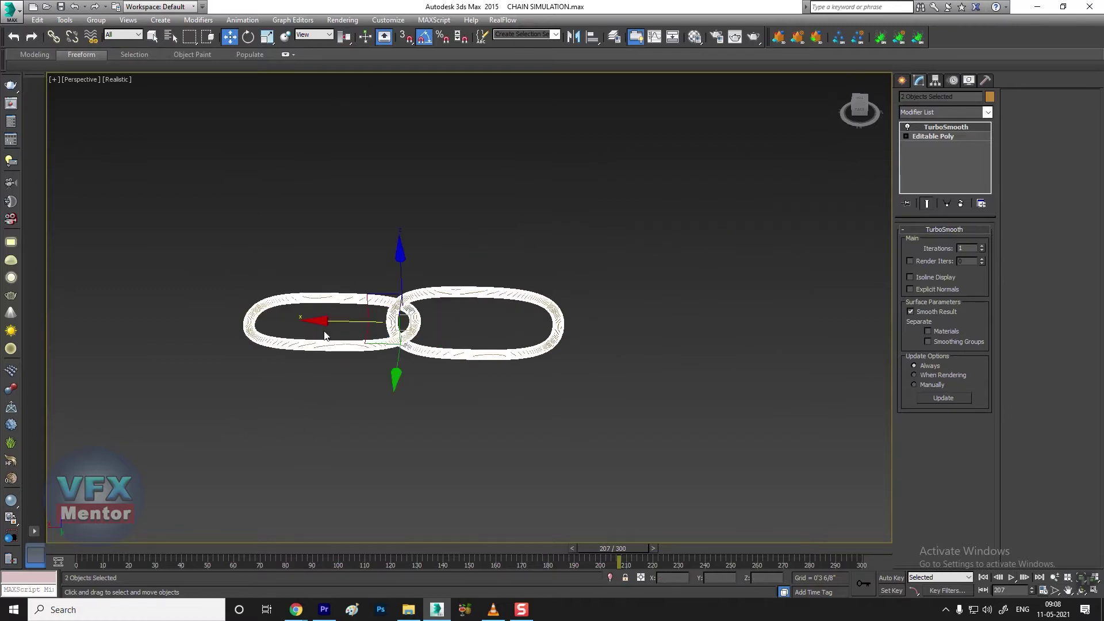
left_click_drag(323, 319, 610, 329, "shift")
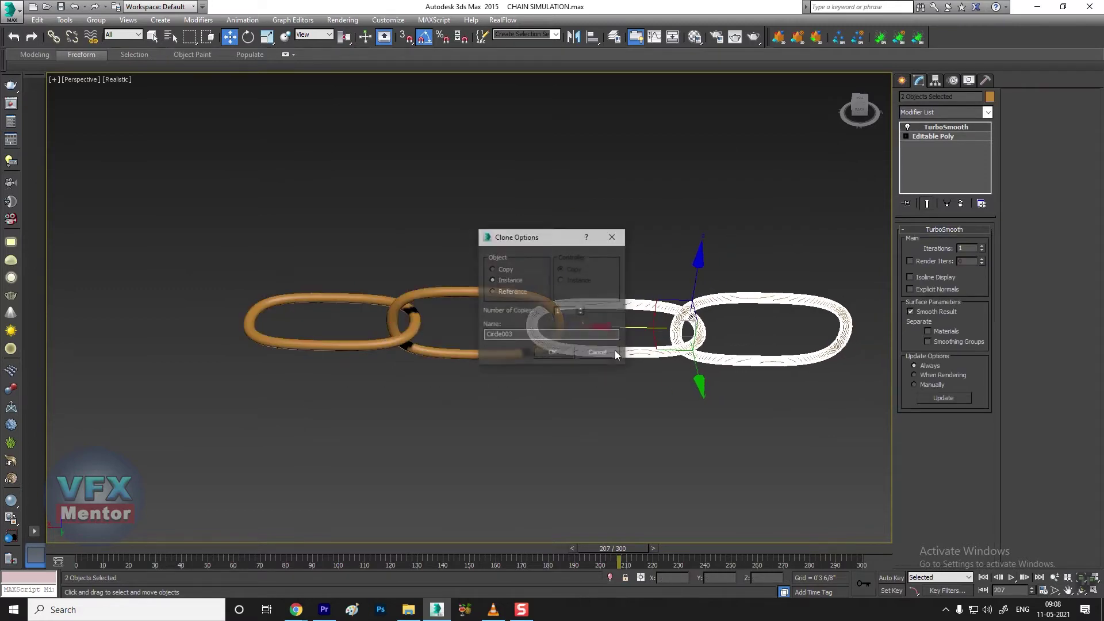
type("3")
left_click(562, 355)
scroll(562, 355, "down", 5)
middle_click_drag(570, 377, 493, 347)
scroll(550, 346, "up", 3)
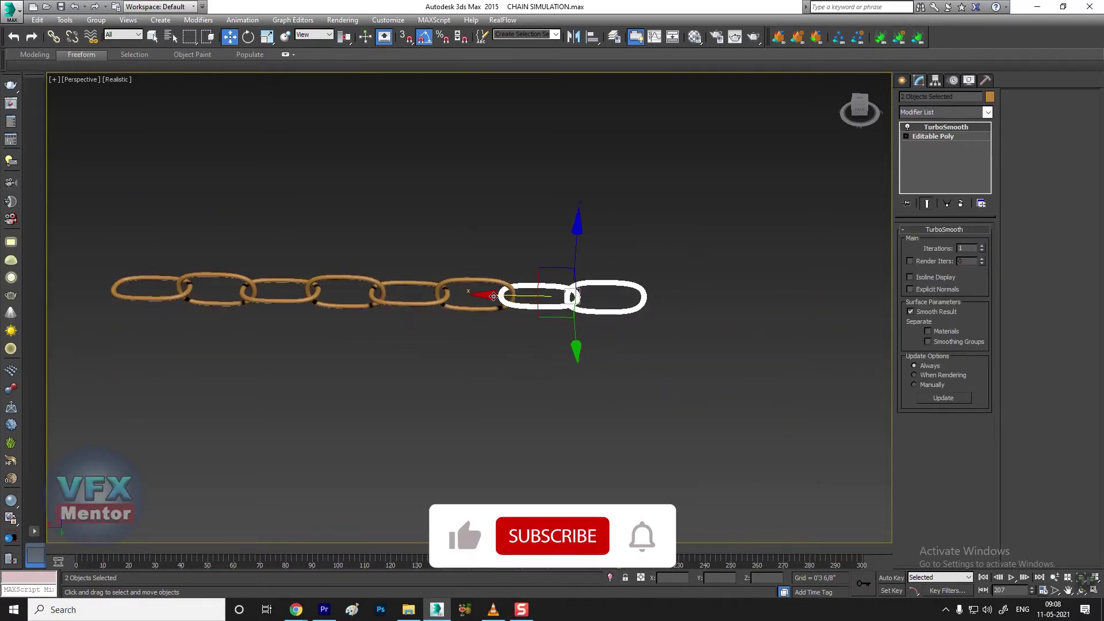
left_click_drag(531, 294, 623, 308, "shift")
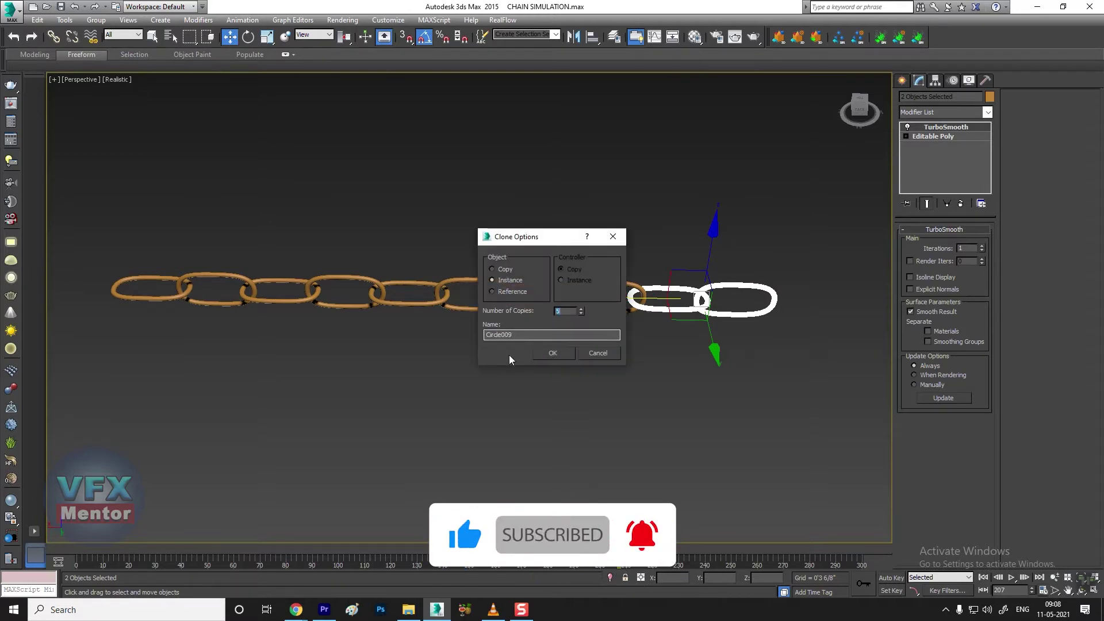
left_click(557, 350)
Select all 14 chain links together.
scroll(518, 345, "down", 5)
scroll(546, 358, "up", 5)
mouse_move(547, 358)
middle_mouse_down("alt")
mouse_move(574, 341)
mouse_move(534, 388)
mouse_move(734, 299)
middle_mouse_up("alt")
left_click_drag(752, 293, 589, 356)
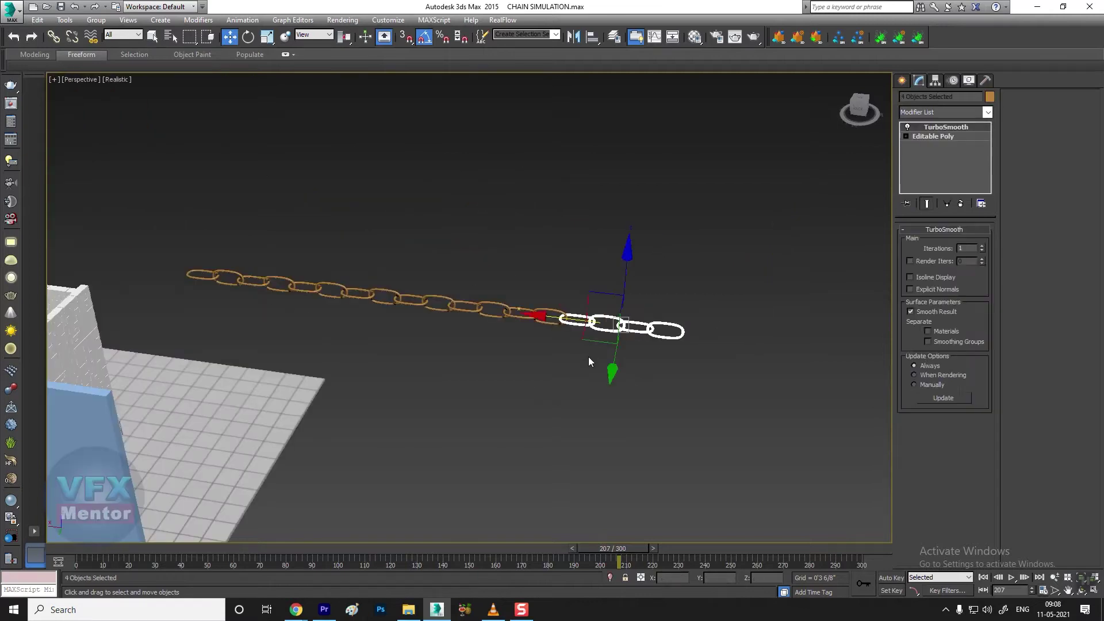
left_click(588, 356)
middle_click_drag(462, 326, 494, 378, "alt")
left_click_drag(723, 321, 158, 331)
left_click(757, 249)
left_click_drag(766, 248, 128, 365)
mouse_move(603, 413)
middle_mouse_down("alt")
mouse_move(519, 419)
mouse_move(427, 405)
mouse_move(575, 395)
mouse_move(543, 388)
middle_mouse_up("alt")
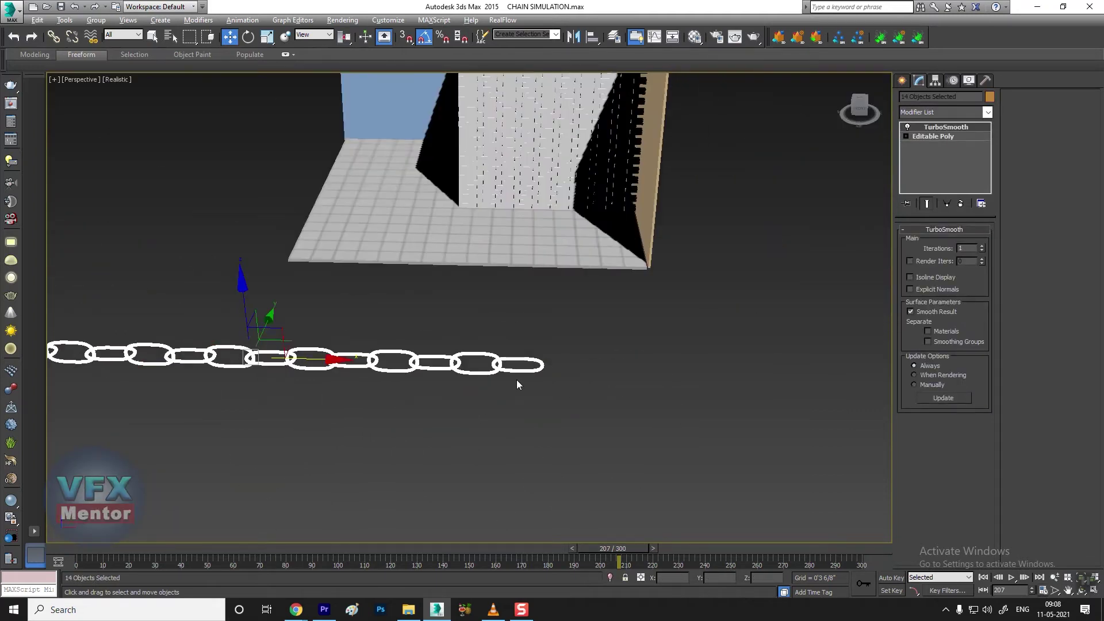
Rotate the chain 90° from horizontal to vertical.
middle_click_drag(478, 404, 557, 405)
key("e")
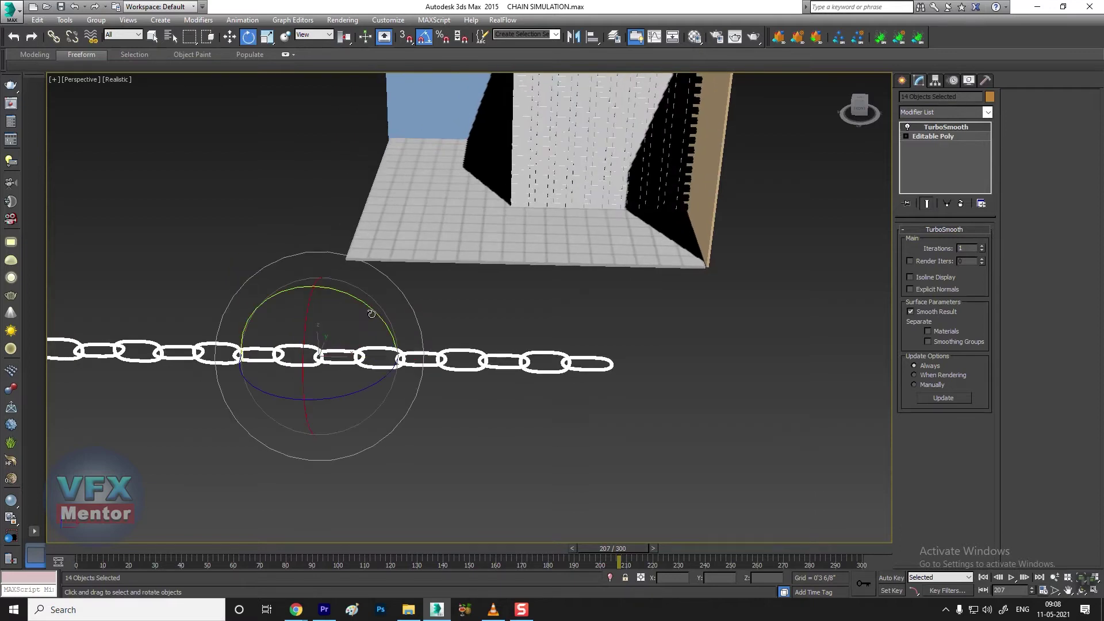
left_click_drag(372, 311, 435, 314)
key("w")
mouse_move(437, 316)
middle_mouse_down("alt")
mouse_move(437, 383)
mouse_move(558, 384)
mouse_move(504, 382)
mouse_move(475, 399)
mouse_move(506, 380)
mouse_move(495, 373)
middle_mouse_up("alt")
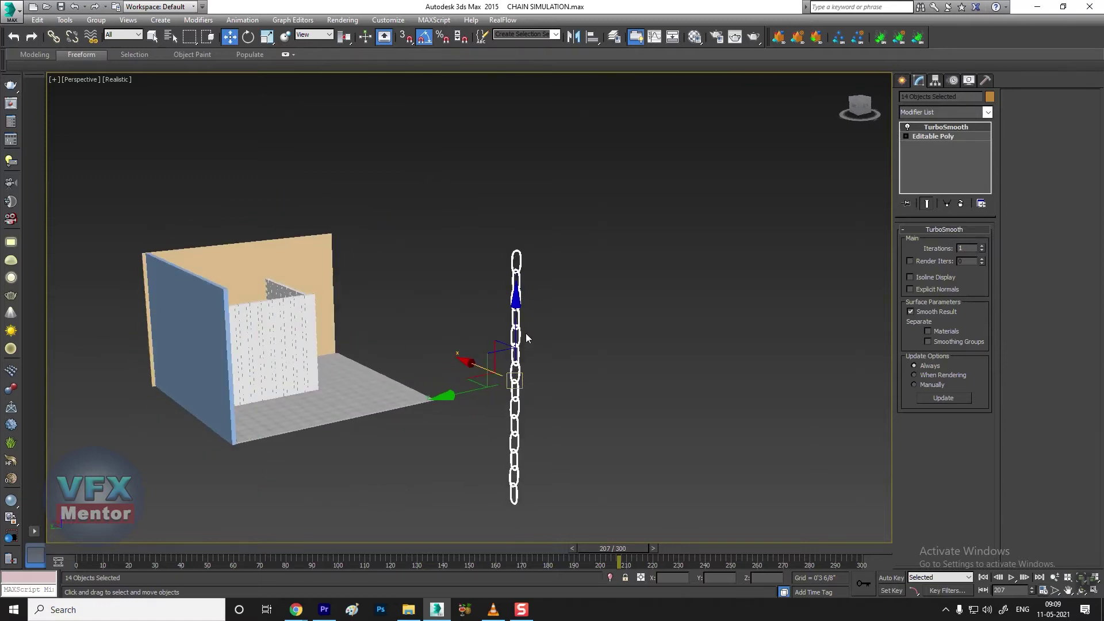
Reselect the chain links and raise the chain along Z.
left_click(611, 298)
left_click_drag(468, 311, 451, 319)
middle_click_drag(468, 343, 528, 375, "alt")
left_click_drag(587, 283, 463, 489)
left_click_drag(517, 323, 584, 352)
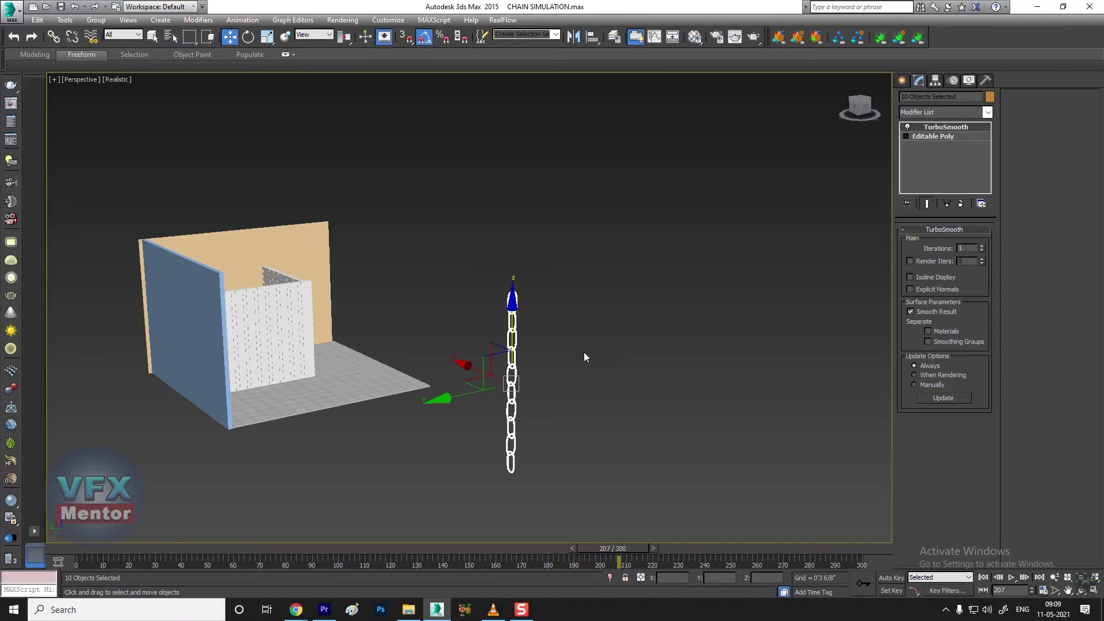
Toggle maximized viewports with Alt+W to view the hanging chain from the side.
key("alt+w")
key("alt+w")
scroll(587, 264, "up", 3)
scroll(562, 340, "up", 3)
key("alt+w")
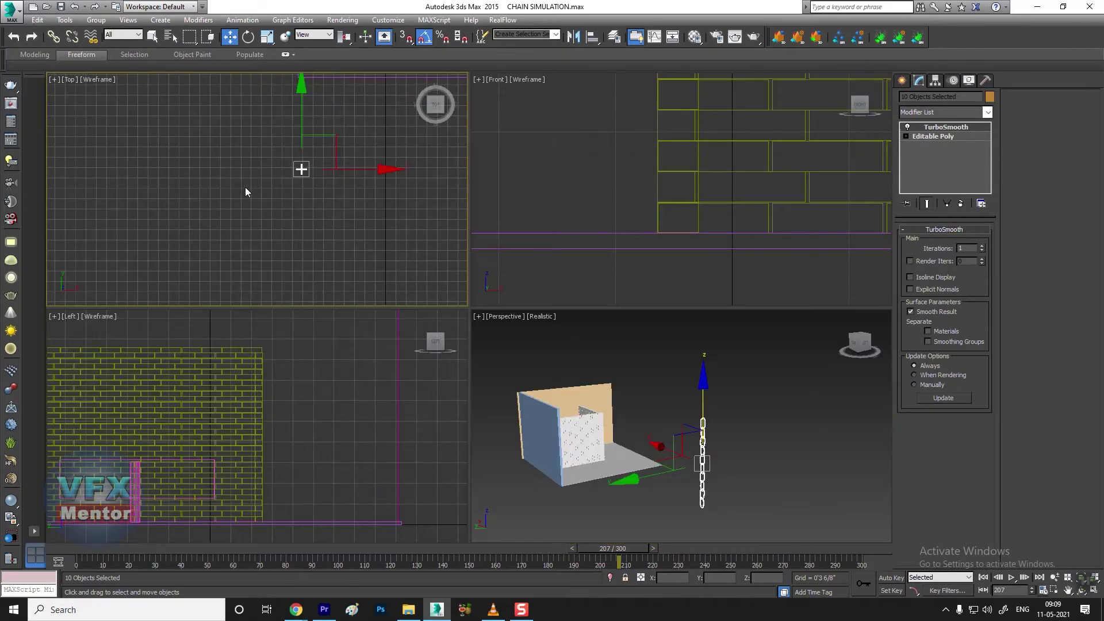
scroll(173, 437, "down", 5)
middle_click_drag(218, 425, 229, 415)
key("alt+w")
Draw a renderable Circle spline around the top chain link.
scroll(458, 466, "up", 2)
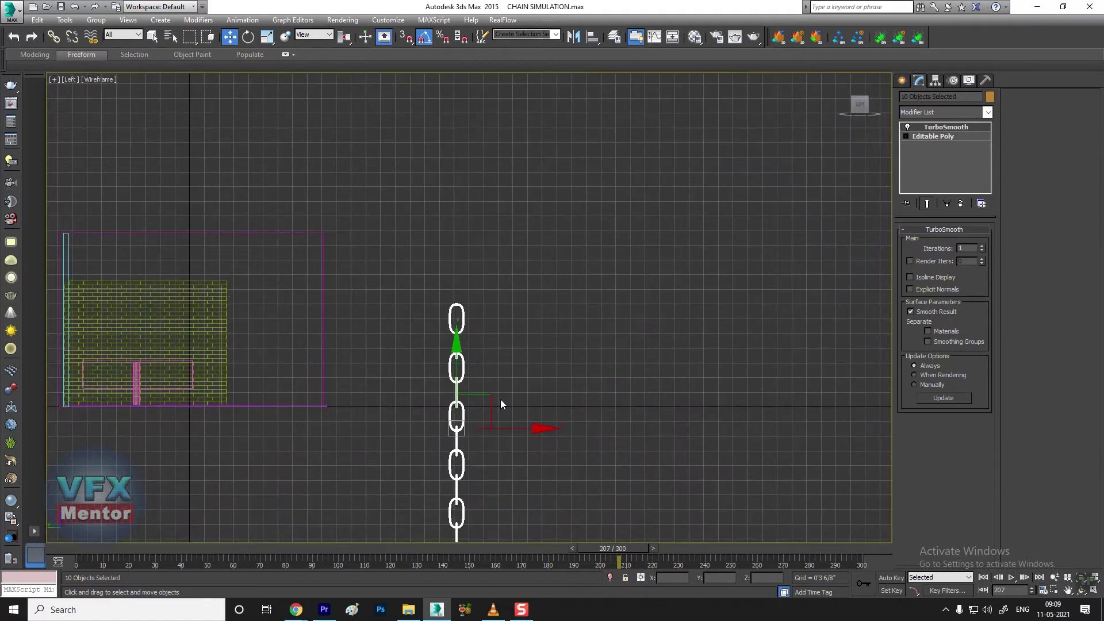
scroll(500, 399, "up", 3)
scroll(410, 345, "up", 2)
left_click(908, 85)
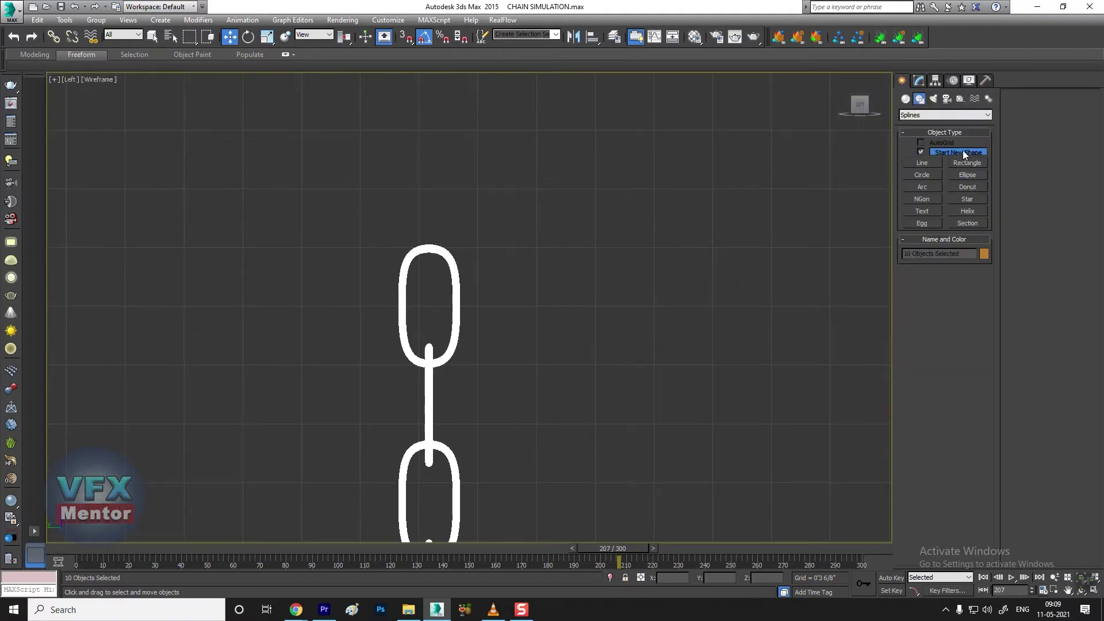
left_click(922, 175)
left_click_drag(430, 265, 476, 230)
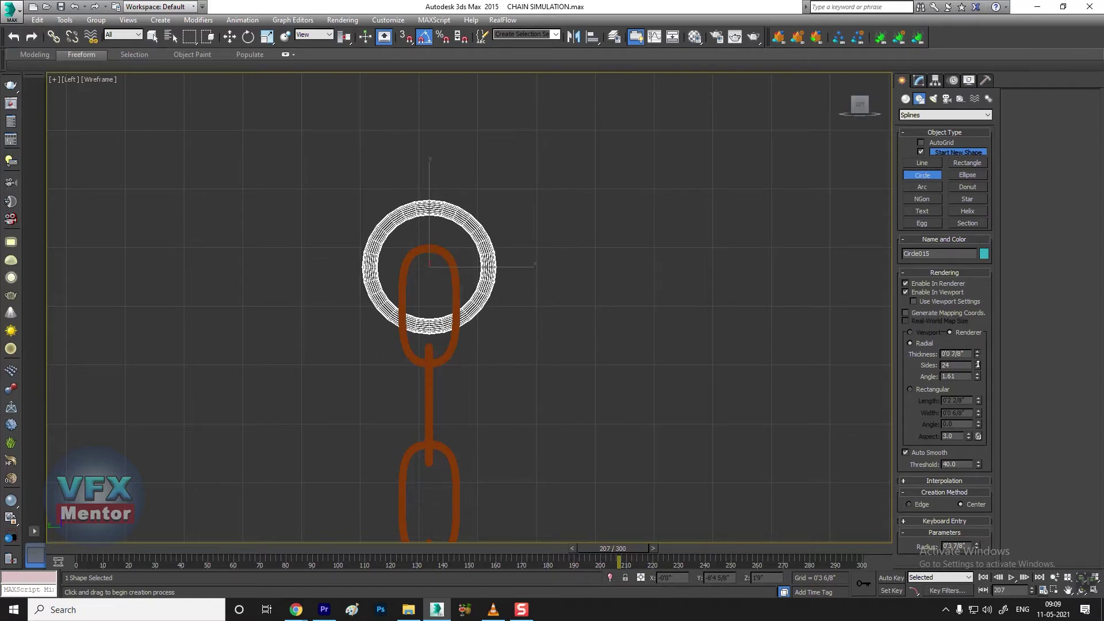
key("w")
Rotate the circle 90° to stand edge-on and move it onto the chain's top link.
left_click_drag(430, 184, 429, 150)
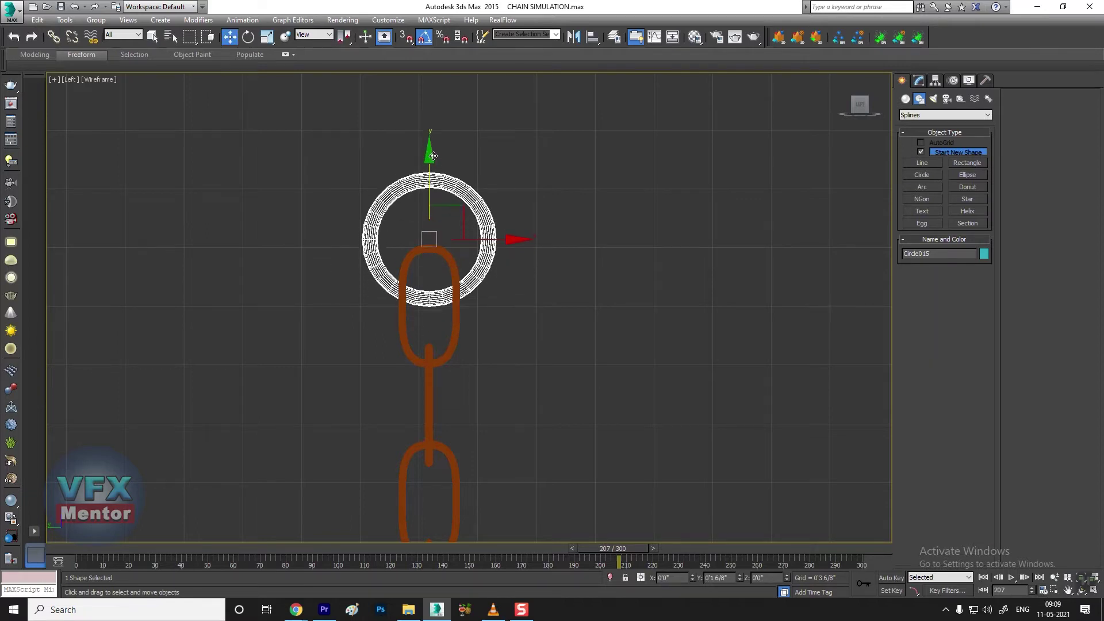
key("e")
left_click_drag(408, 231, 416, 231)
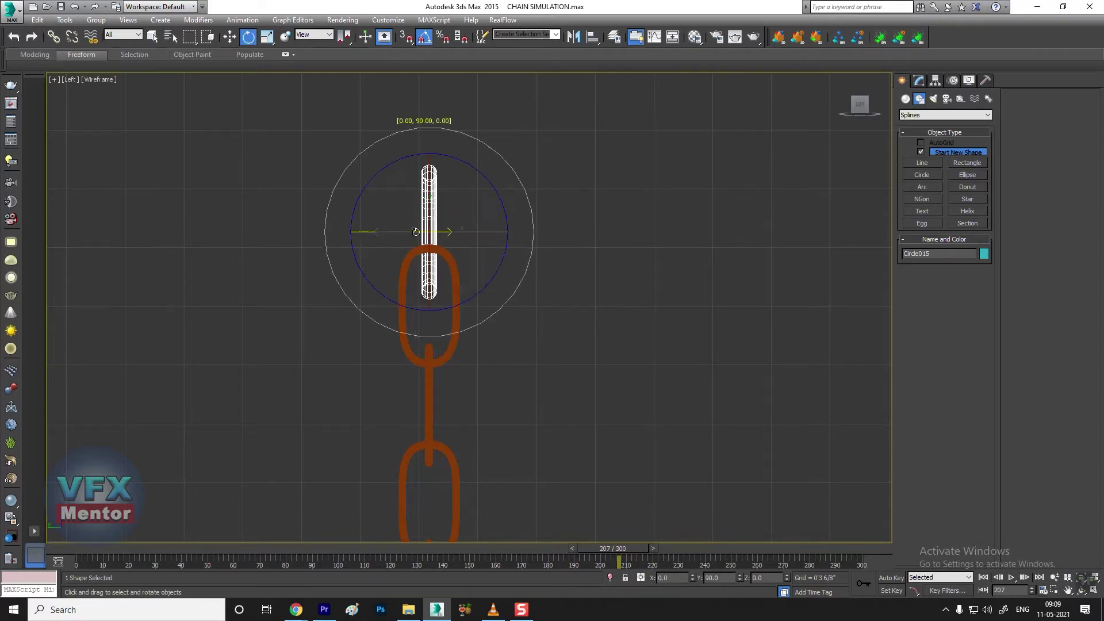
key("w")
key("alt+w")
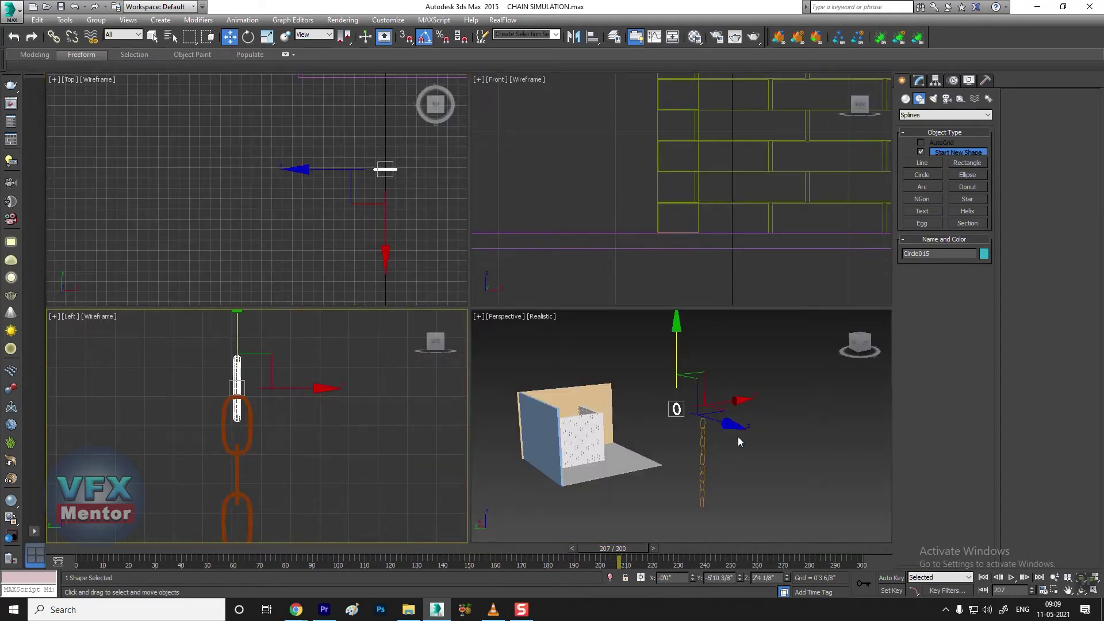
key("alt+w")
middle_click_drag(474, 409, 409, 281, "alt")
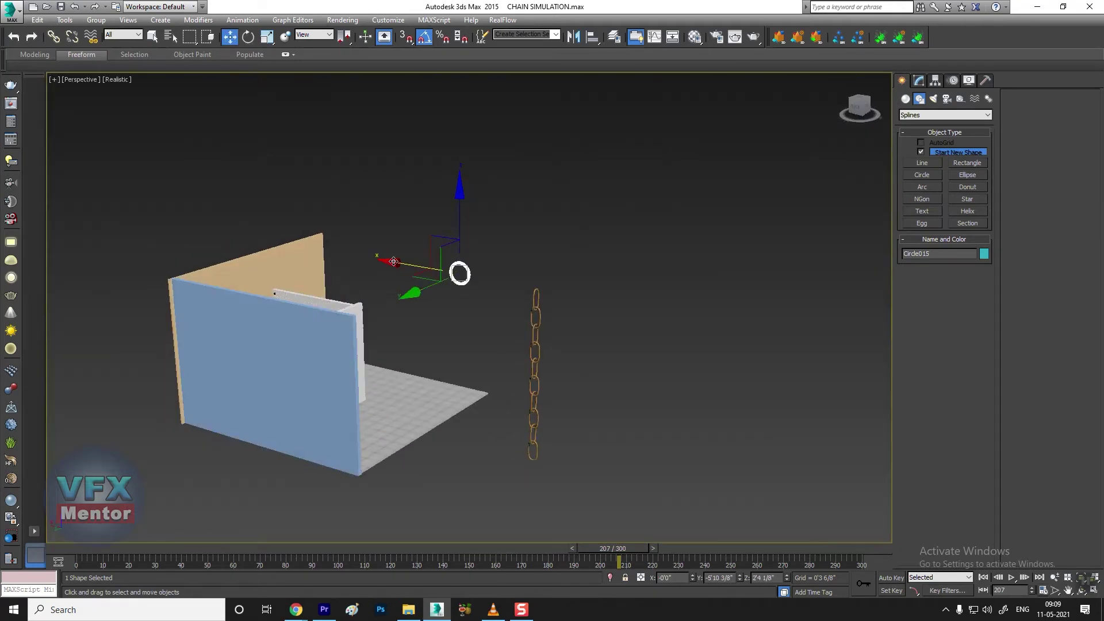
left_click_drag(393, 262, 470, 274)
mouse_move(481, 293)
middle_mouse_down("alt")
mouse_move(539, 314)
mouse_move(480, 323)
mouse_move(495, 339)
middle_mouse_up("alt")
scroll(527, 299, "up", 3)
scroll(529, 310, "down", 2)
scroll(529, 310, "down", 3)
scroll(497, 344, "up", 4)
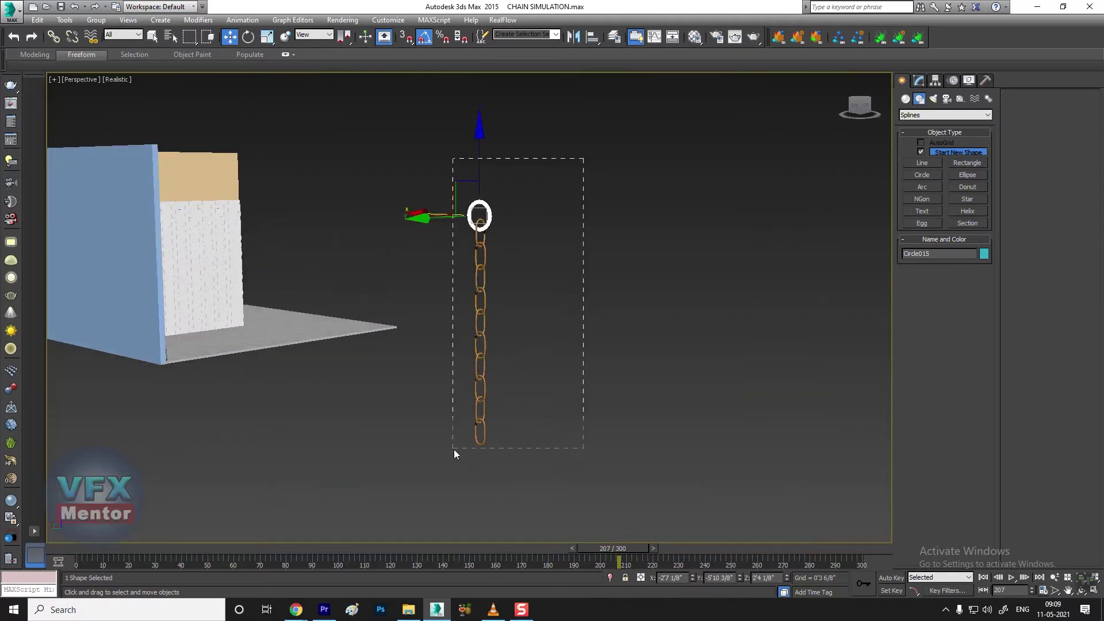
Lift the chain and its ring and move them left against the wall.
left_click_drag(583, 159, 454, 450)
middle_click_drag(538, 285, 453, 281, "alt")
left_click_drag(453, 280, 496, 278)
middle_click_drag(496, 278, 461, 288, "alt")
left_click_drag(368, 276, 183, 291)
mouse_move(183, 291)
middle_mouse_down("alt")
mouse_move(284, 363)
mouse_move(191, 318)
middle_mouse_up("alt")
left_click_drag(148, 291, 204, 298)
mouse_move(204, 298)
middle_mouse_down("alt")
mouse_move(278, 363)
mouse_move(345, 357)
mouse_move(360, 369)
middle_mouse_up("alt")
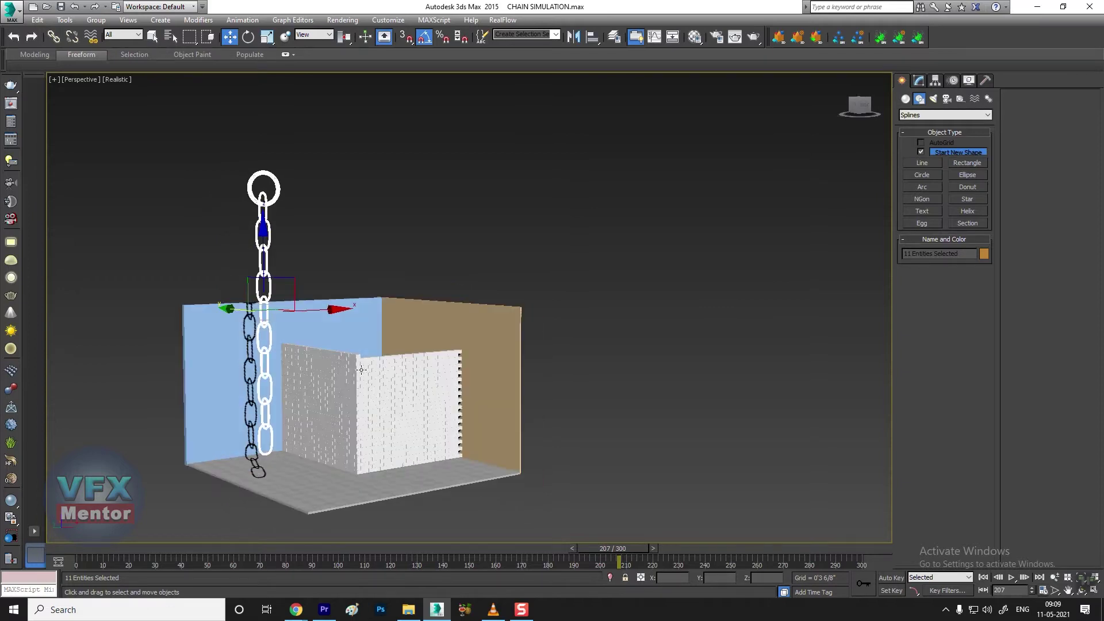
scroll(360, 370, "up", 5)
mouse_move(396, 320)
middle_mouse_down("alt")
mouse_move(446, 246)
mouse_move(486, 348)
mouse_move(649, 184)
middle_mouse_up("alt")
scroll(446, 246, "down", 2)
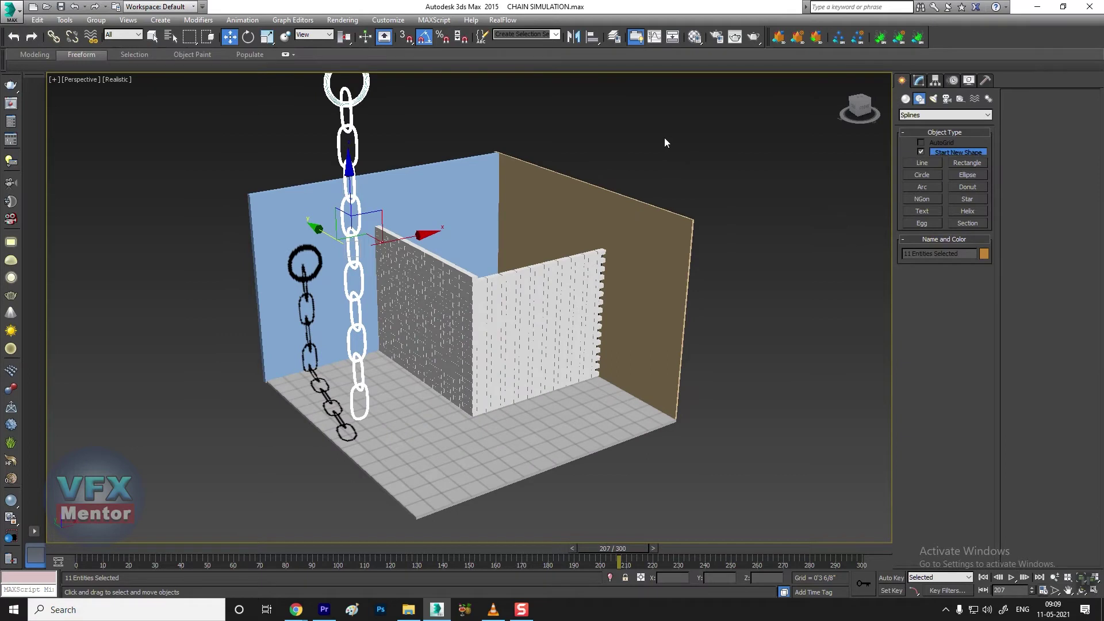
Clear the selection and switch the viewport to plain shaded display.
left_click(664, 142)
middle_click_drag(419, 402, 288, 259, "alt")
left_click(118, 80)
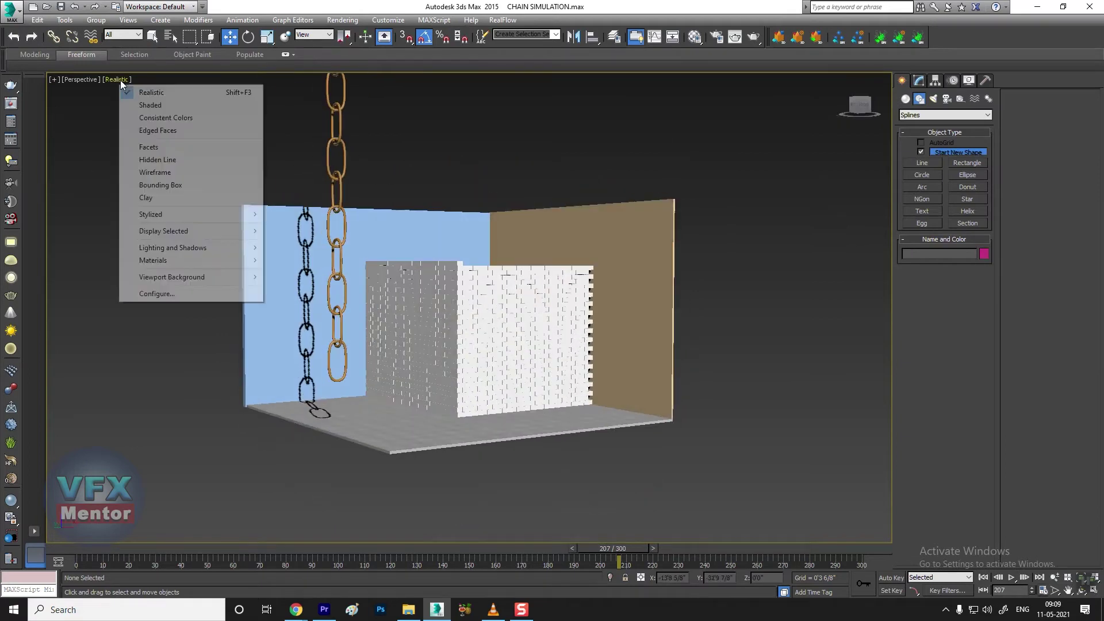
left_click(145, 105)
middle_click_drag(474, 304, 507, 353, "alt")
Set floor box Box001's Length to 11'2 6/8".
left_click(471, 476)
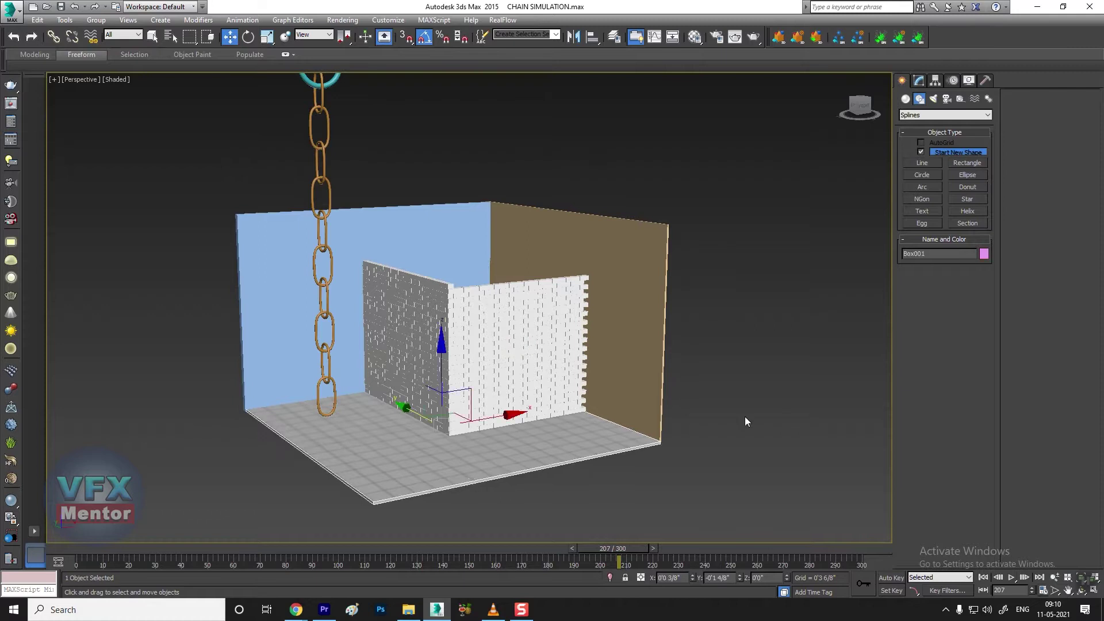
left_click(922, 81)
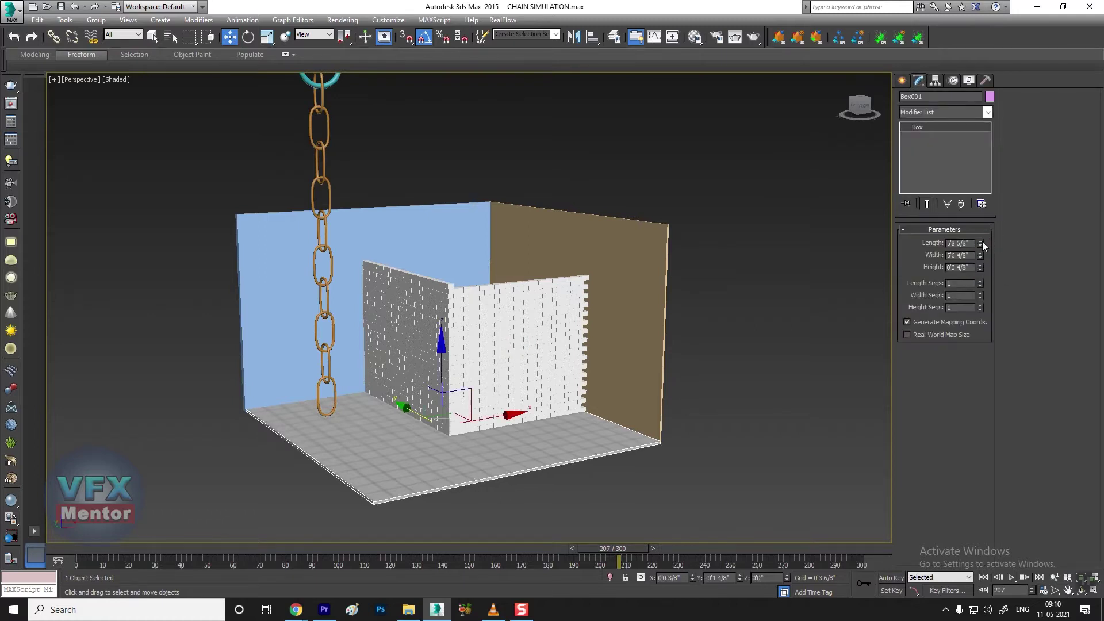
left_click_drag(982, 242, 983, 186)
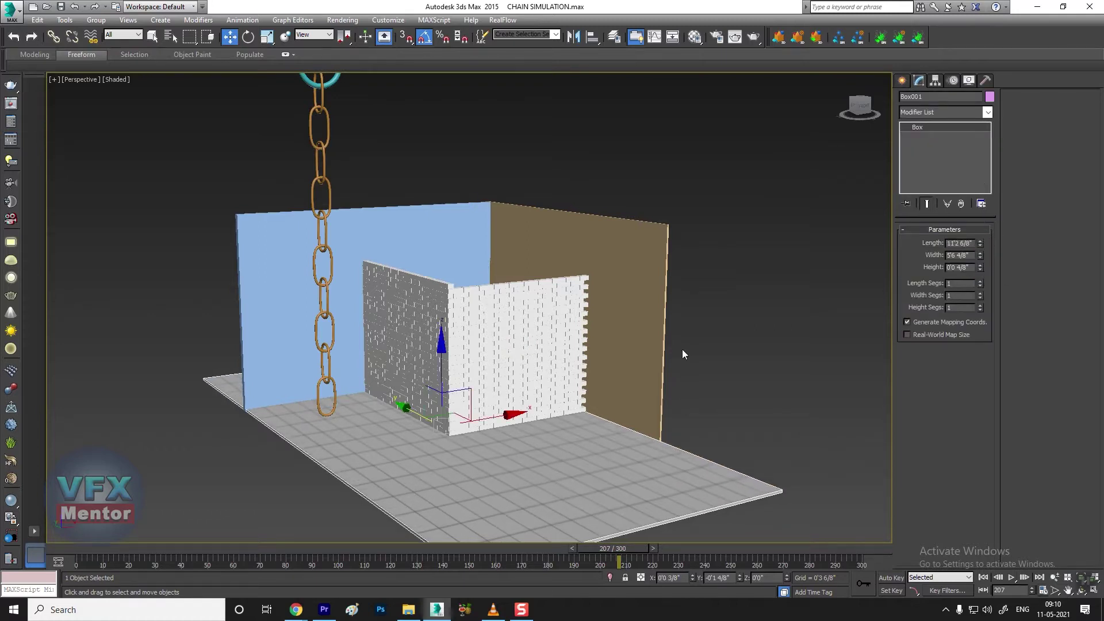
Widen the floor box to 16'5 5/8" and recentre it under the walls.
left_click_drag(407, 407, 485, 505)
left_click_drag(981, 255, 981, 207)
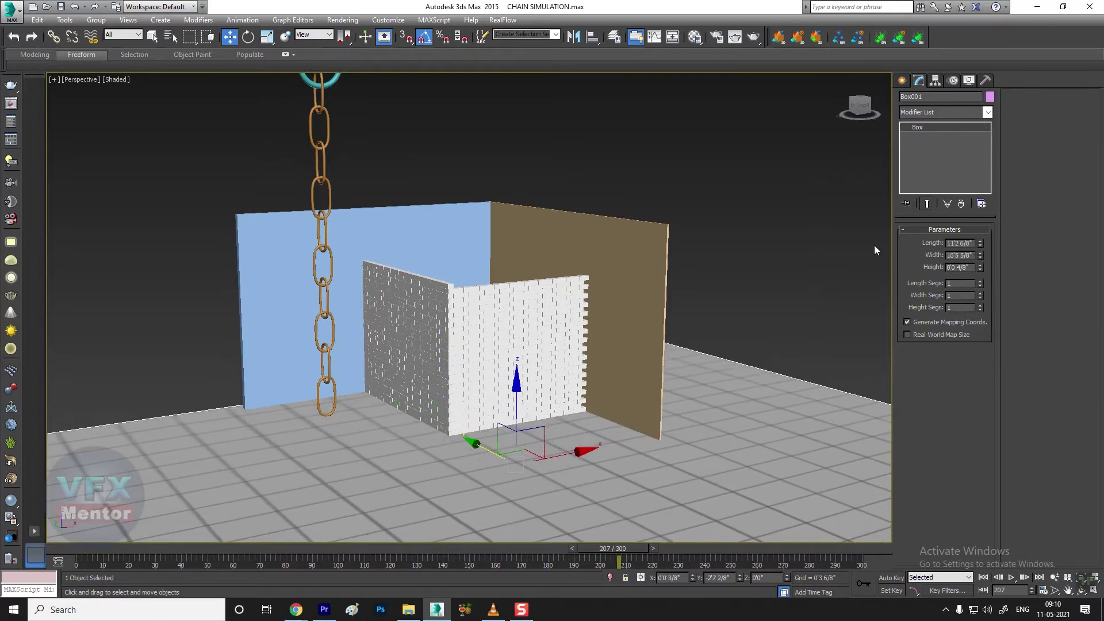
left_click_drag(582, 457, 368, 502)
mouse_move(368, 502)
middle_mouse_down("alt")
mouse_move(569, 484)
mouse_move(678, 453)
middle_mouse_up("alt")
scroll(569, 484, "up", 3)
scroll(562, 460, "down", 3)
scroll(677, 453, "up", 2)
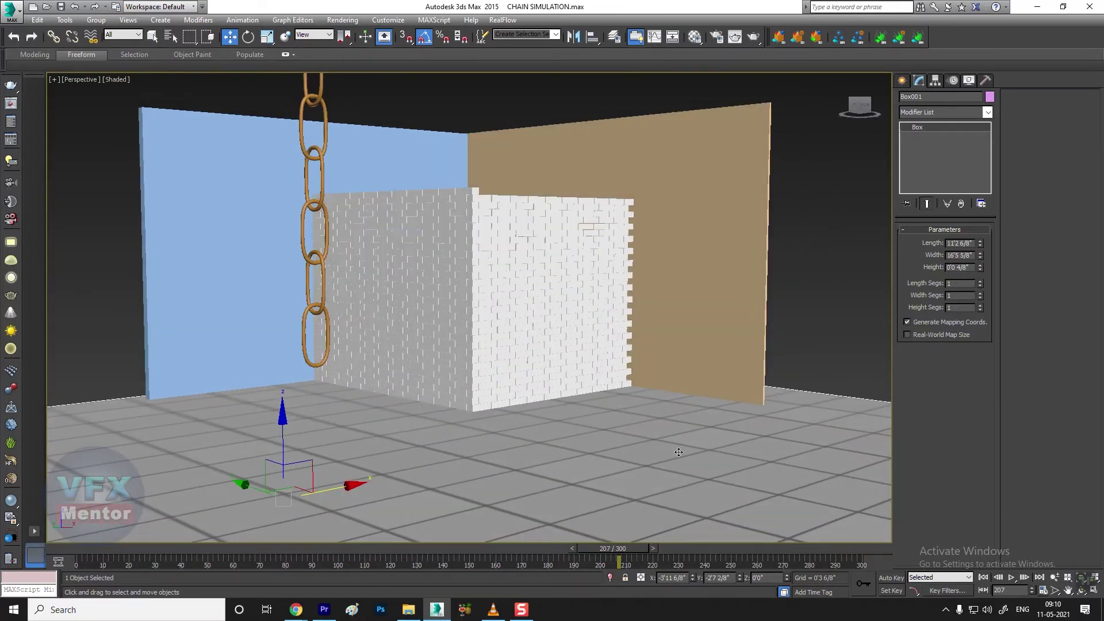
Lengthen the tan wall Box003 to 8'4 2/8" and push both walls outward.
left_click(725, 357)
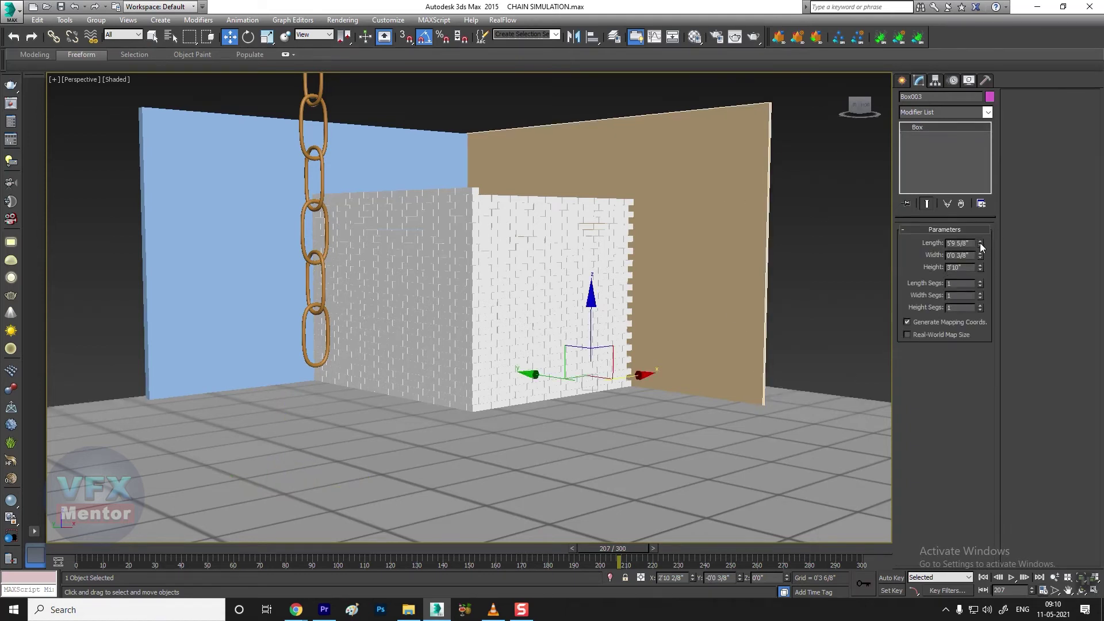
left_click_drag(982, 248, 982, 224)
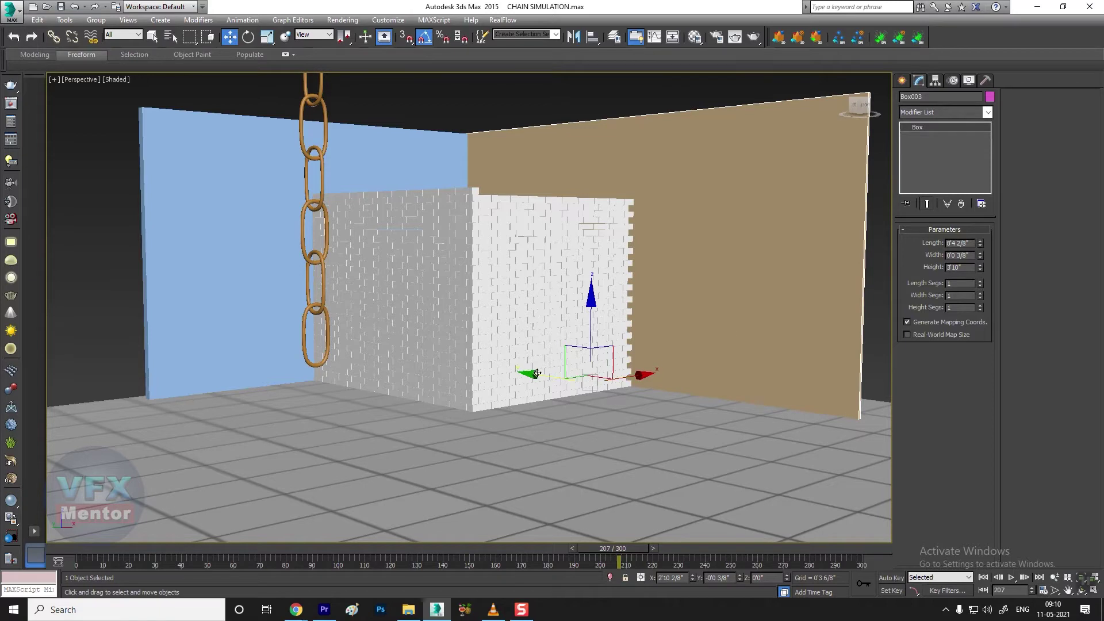
left_click_drag(536, 374, 612, 396)
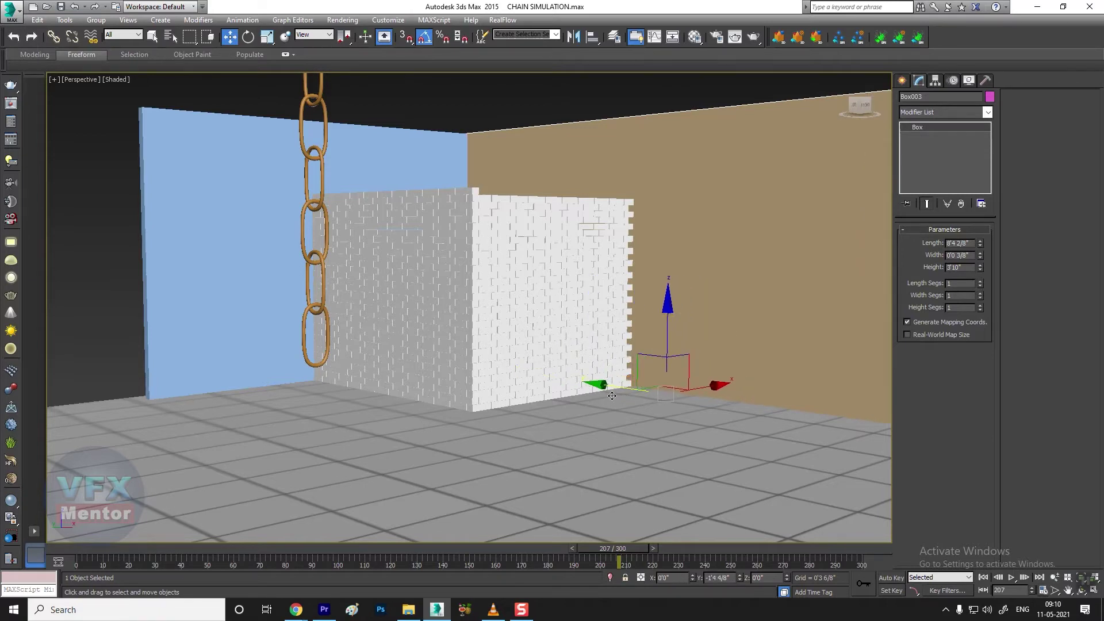
left_click(219, 219)
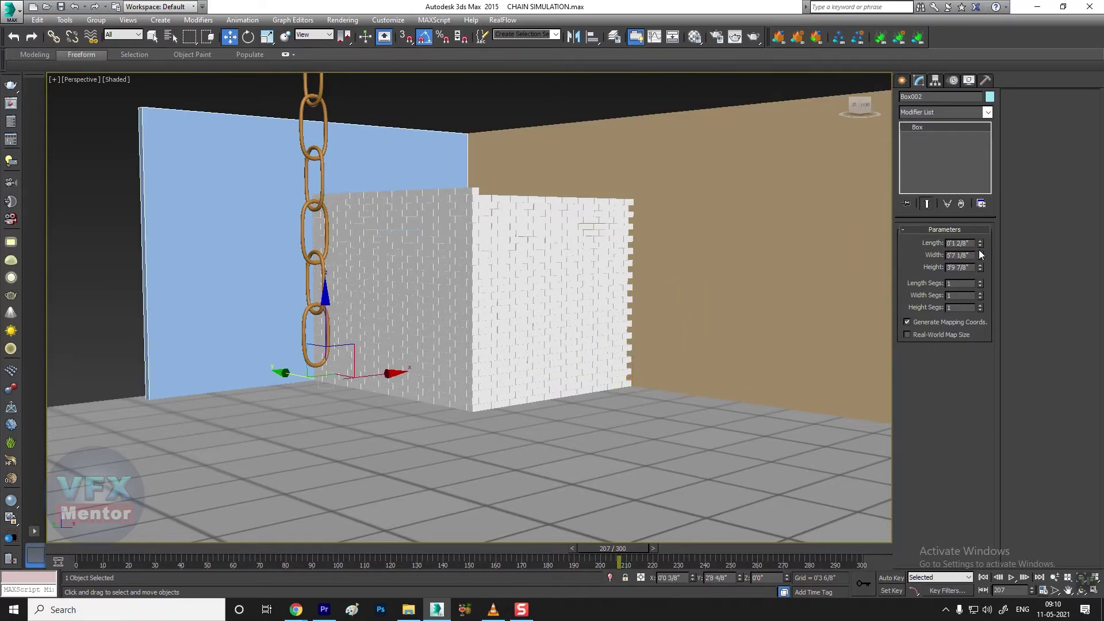
left_click_drag(981, 253, 980, 218)
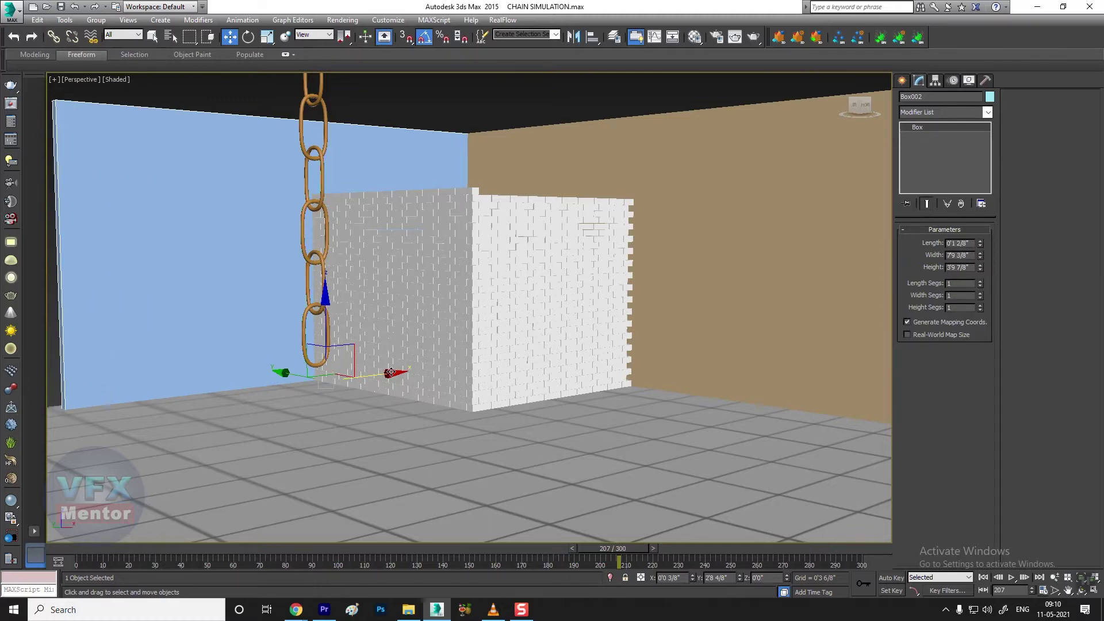
left_click_drag(391, 372, 466, 378)
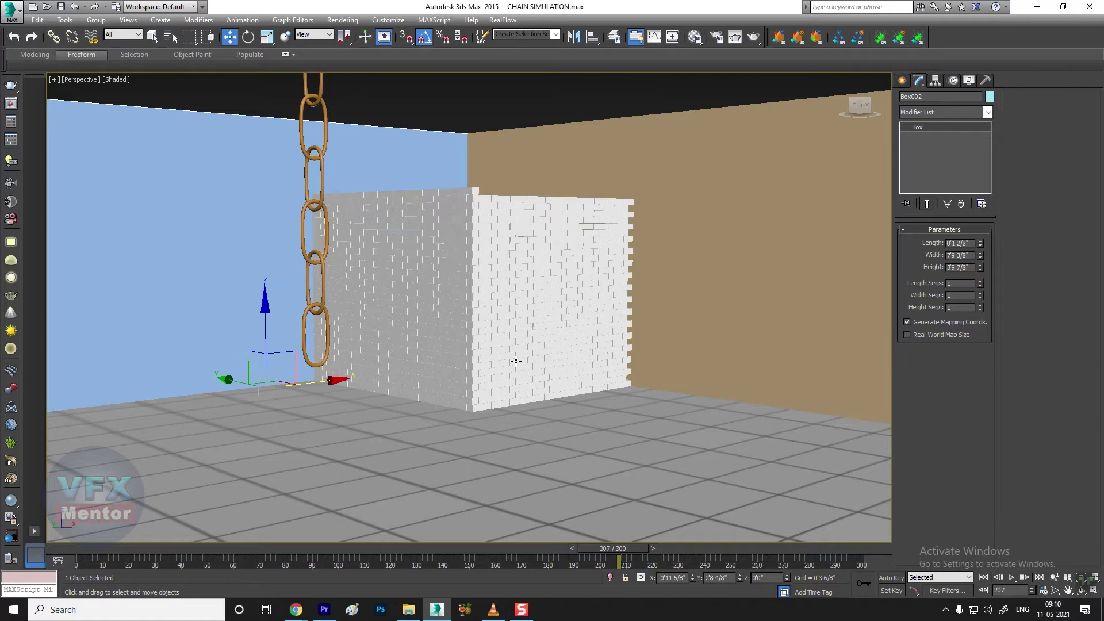
scroll(516, 361, "down", 3)
scroll(514, 374, "up", 3)
middle_click_drag(515, 380, 525, 395)
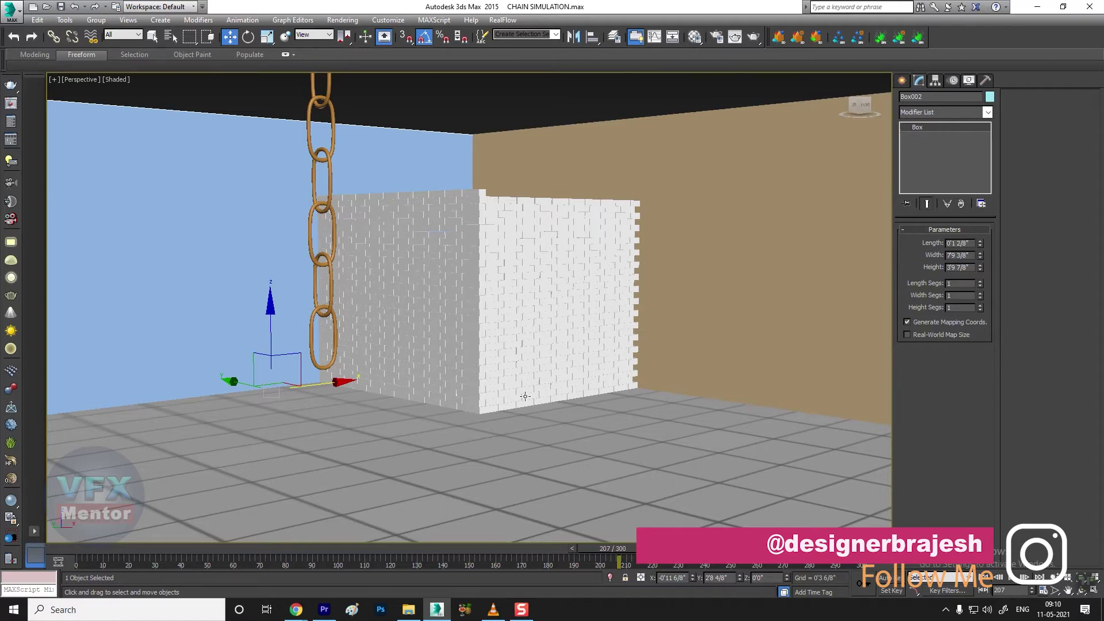
Create Camera001 from the current view with Ctrl+C, then return to Perspective.
key("ctrl+c")
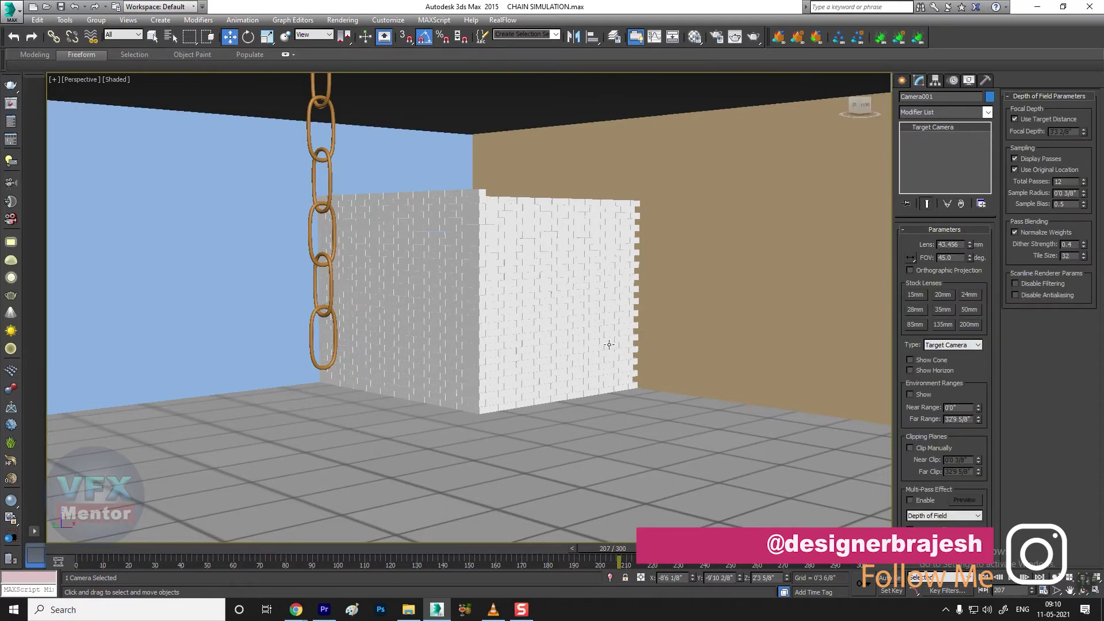
key("p")
scroll(553, 341, "up", 2)
scroll(553, 341, "up", 4)
scroll(553, 341, "down", 5)
middle_click_drag(553, 341, 521, 337, "alt")
left_click(642, 114)
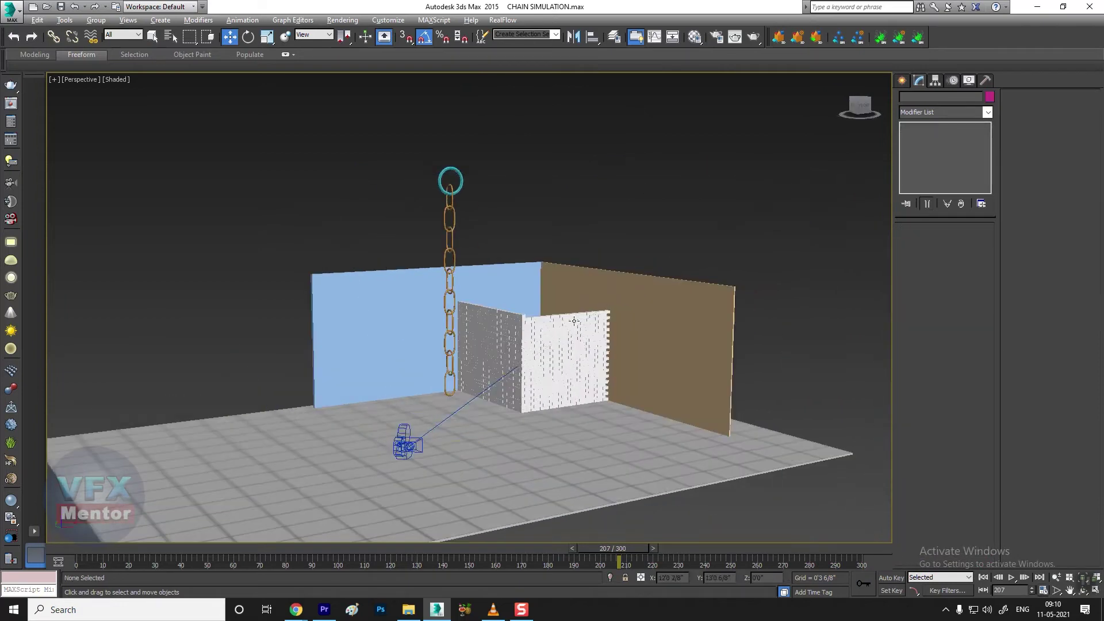
scroll(455, 316, "up", 3)
scroll(455, 317, "up", 1)
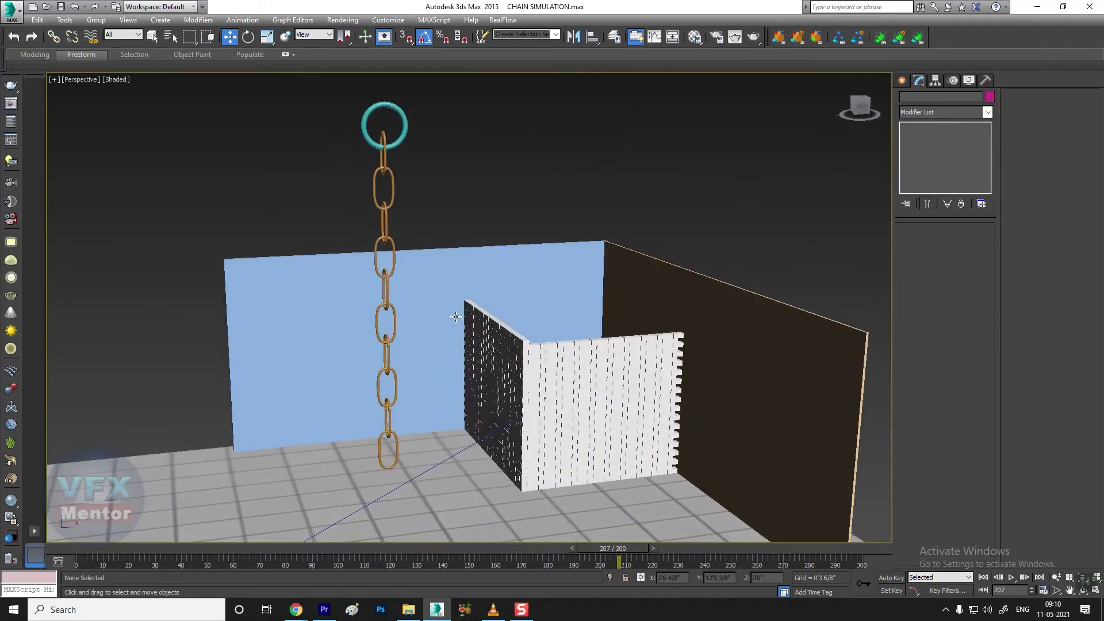
left_click(401, 108)
Show the MassFX toolbar and try making the ring static, dismissing the not-geometry warning.
middle_click_drag(472, 147, 309, 68, "alt")
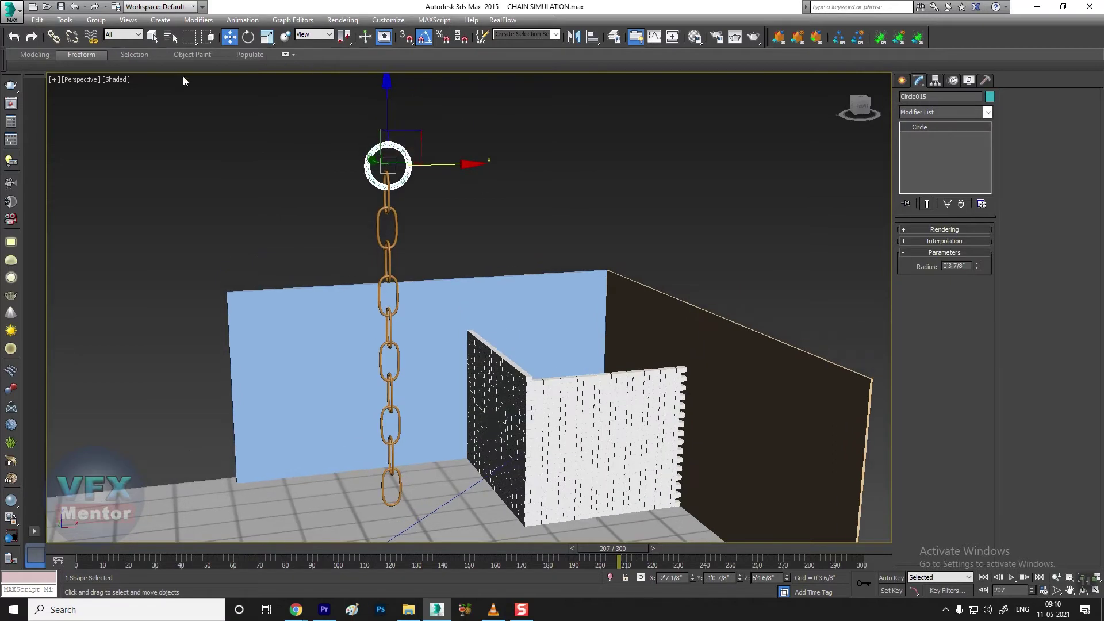
right_click(975, 41)
left_click(1021, 198)
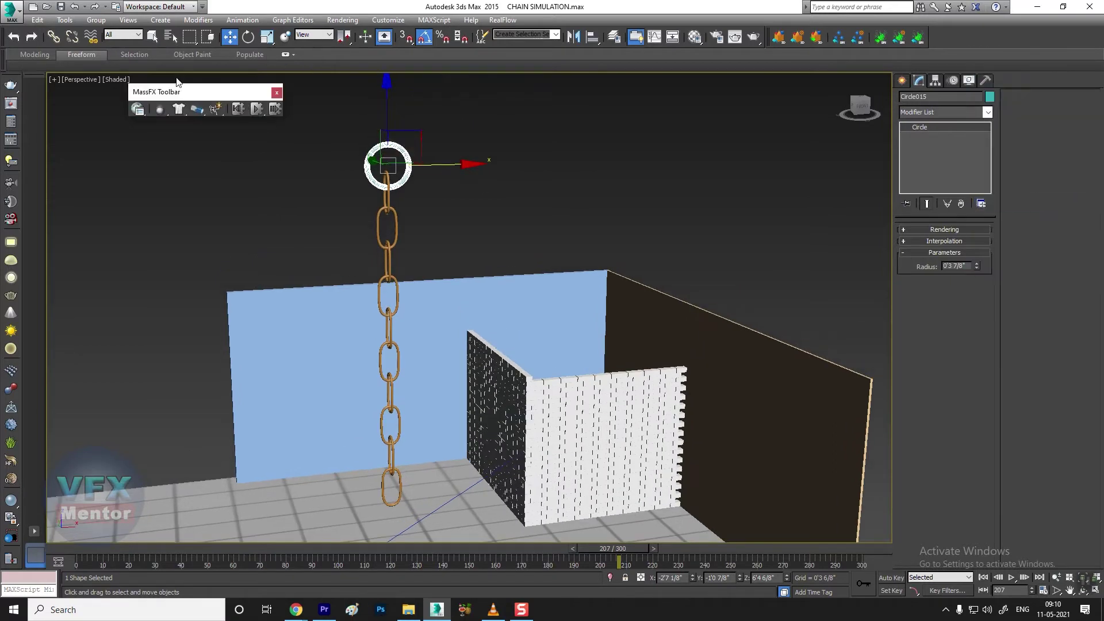
left_click_drag(160, 116, 235, 166)
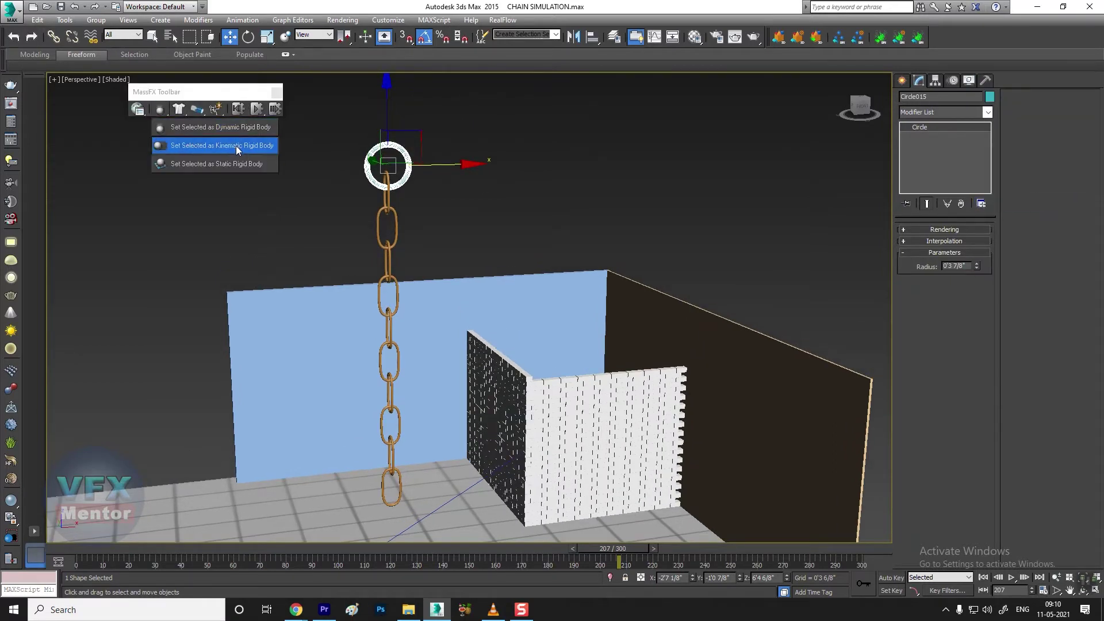
left_click(235, 166)
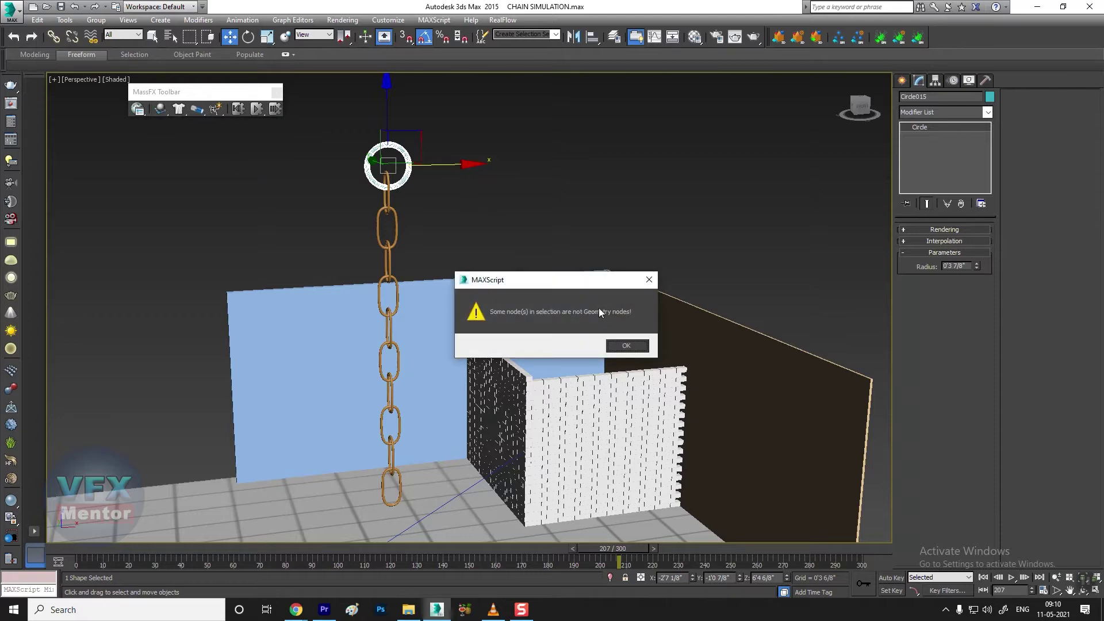
left_click(633, 346)
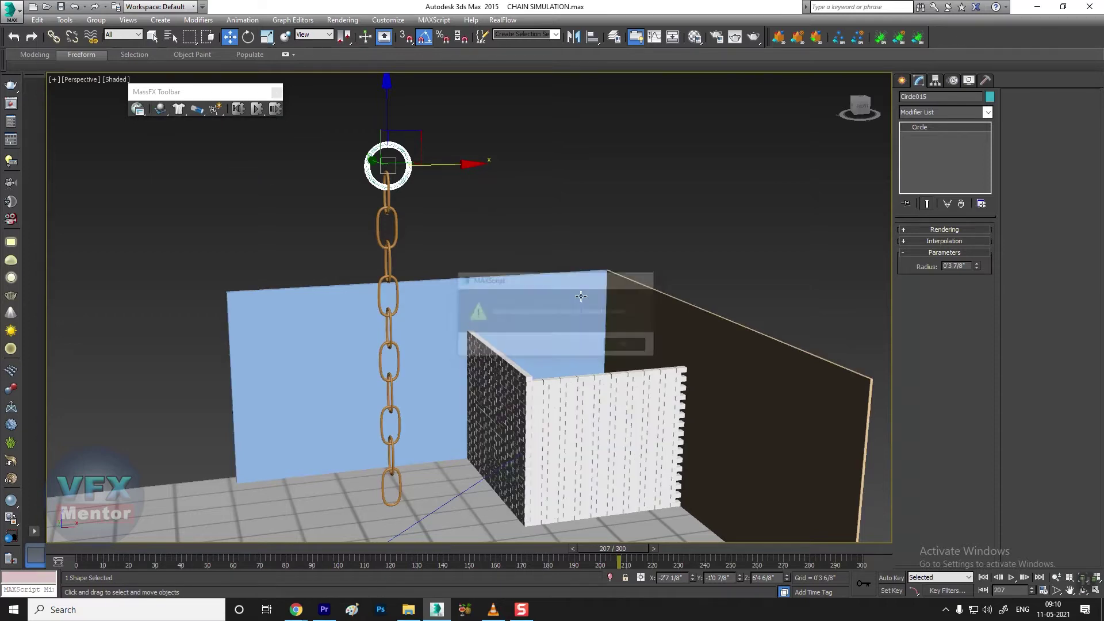
Convert Circle015 to Editable Poly and make it a static rigid body with Original shape.
right_click(401, 152)
mouse_move(444, 265)
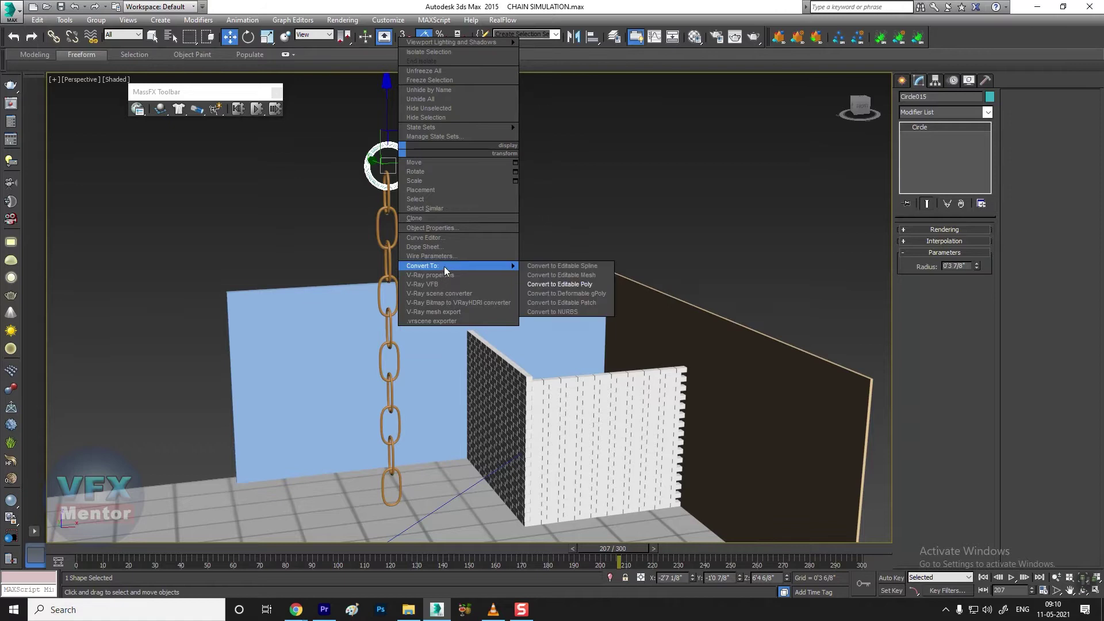
left_click(578, 285)
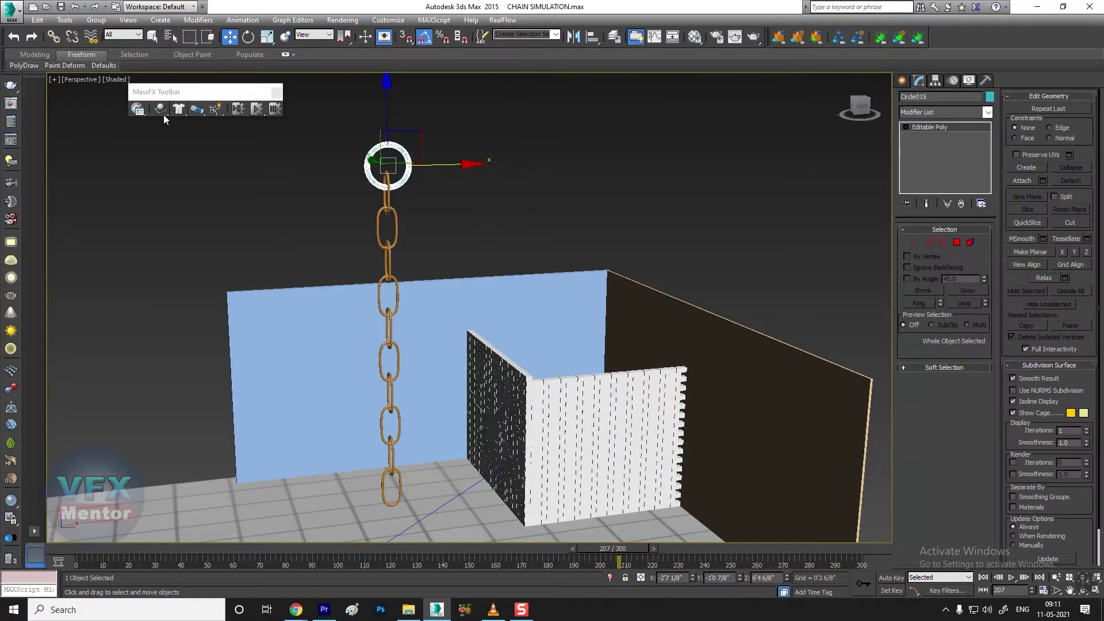
left_click_drag(166, 115, 222, 168)
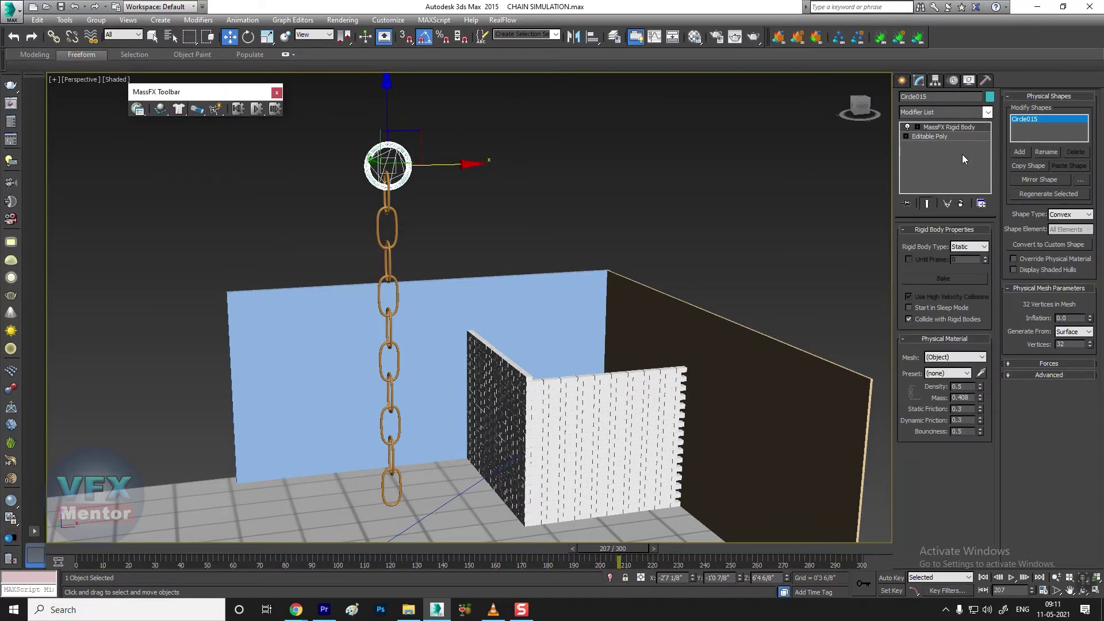
left_click(1071, 214)
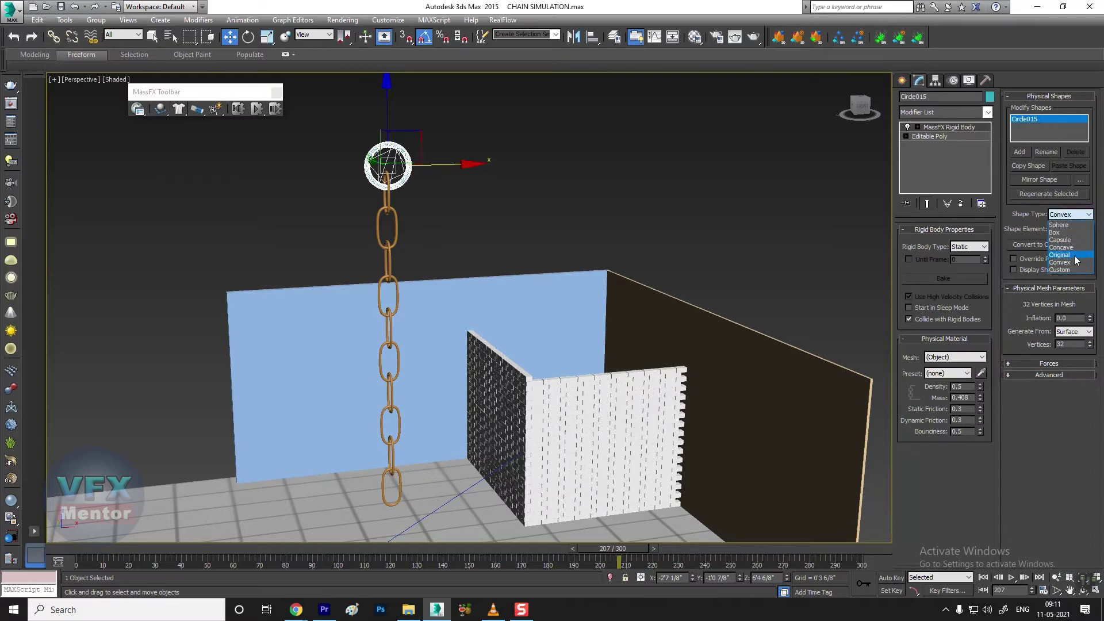
left_click(1068, 263)
scroll(402, 174, "up", 2)
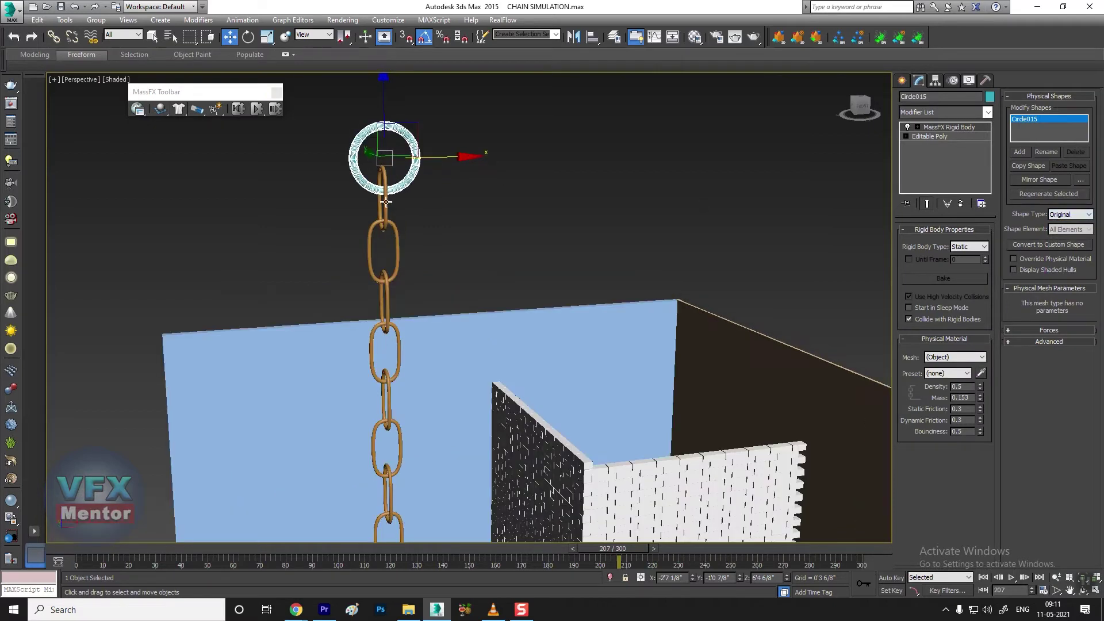
left_click(386, 202)
middle_click_drag(386, 201, 230, 151, "alt")
Make Circle006 a dynamic rigid body with a Concave shape generated as 29 hulls.
left_click_drag(160, 109, 229, 130)
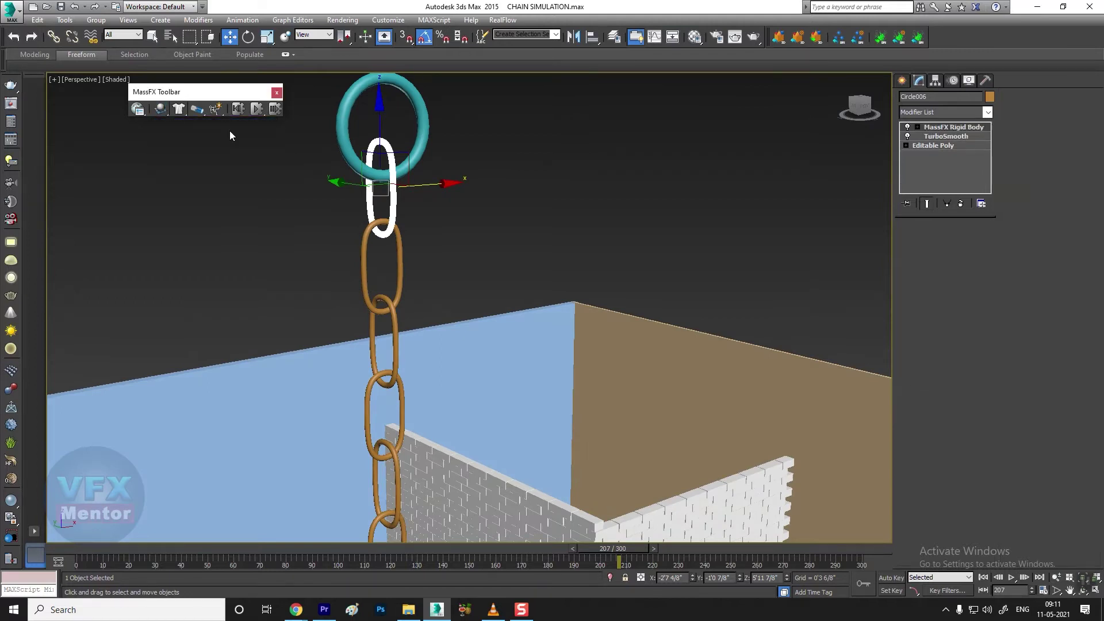
left_click(1071, 214)
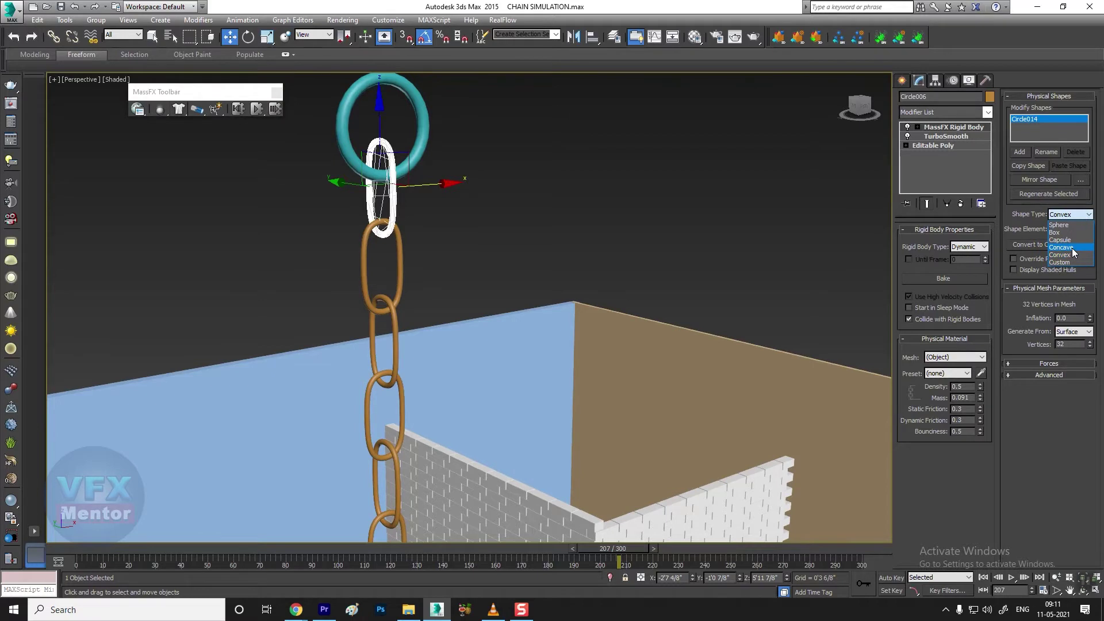
left_click(1070, 247)
left_click(1041, 391)
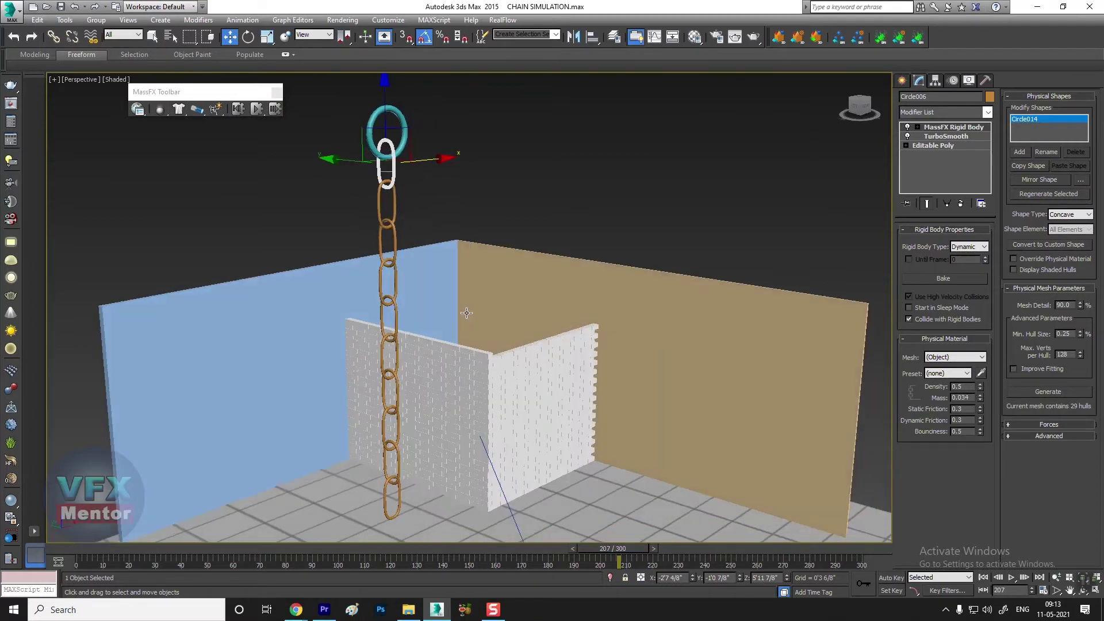
left_click(397, 200)
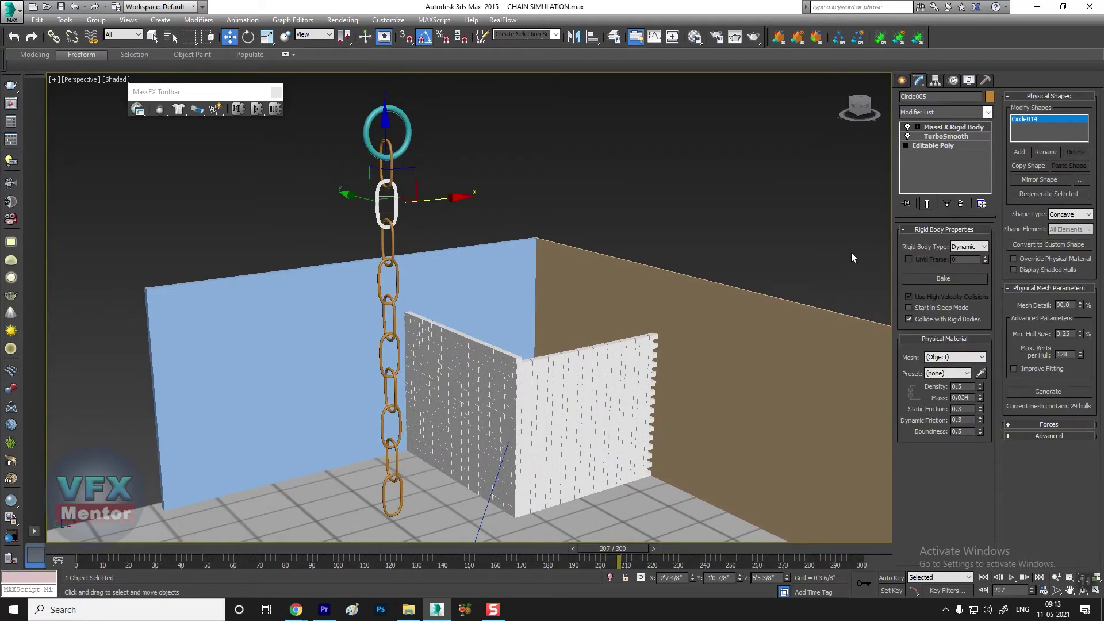
scroll(667, 211, "down", 5)
Make corner brick Box353 a dynamic MassFX rigid body with a Box shape.
middle_click_drag(667, 211, 448, 237, "alt")
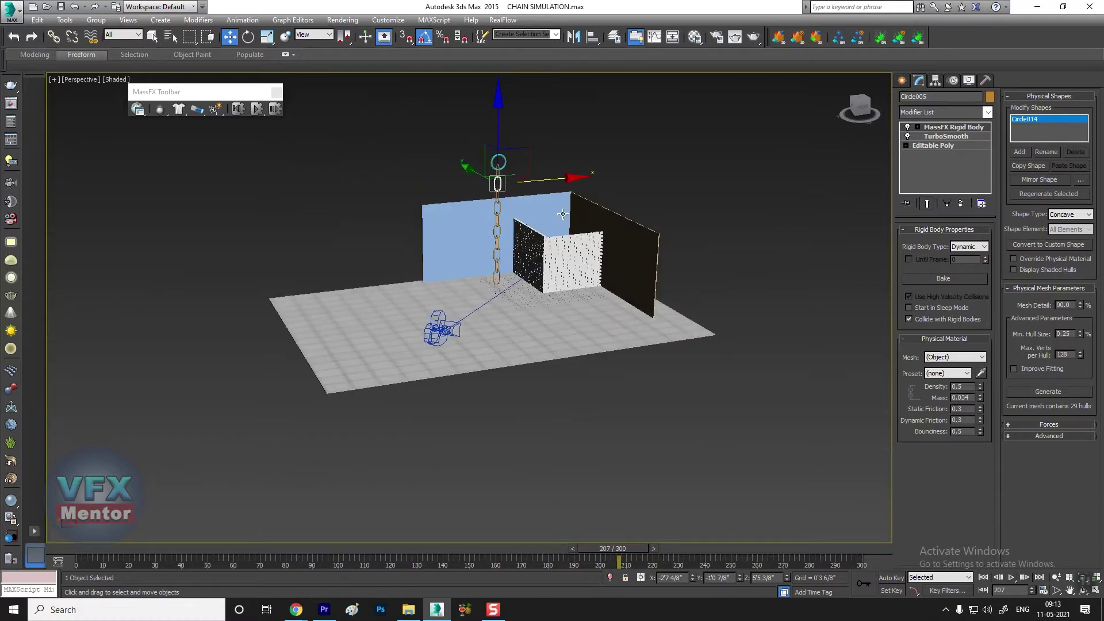
scroll(449, 237, "up", 5)
scroll(431, 266, "up", 5)
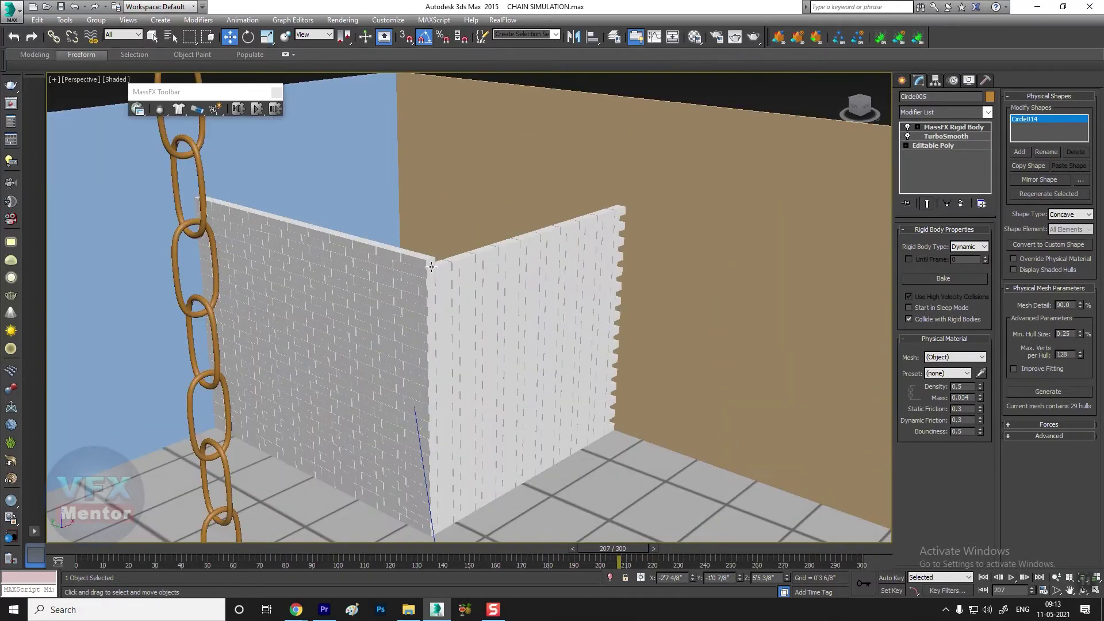
left_click(417, 257)
left_click_drag(159, 109, 233, 128)
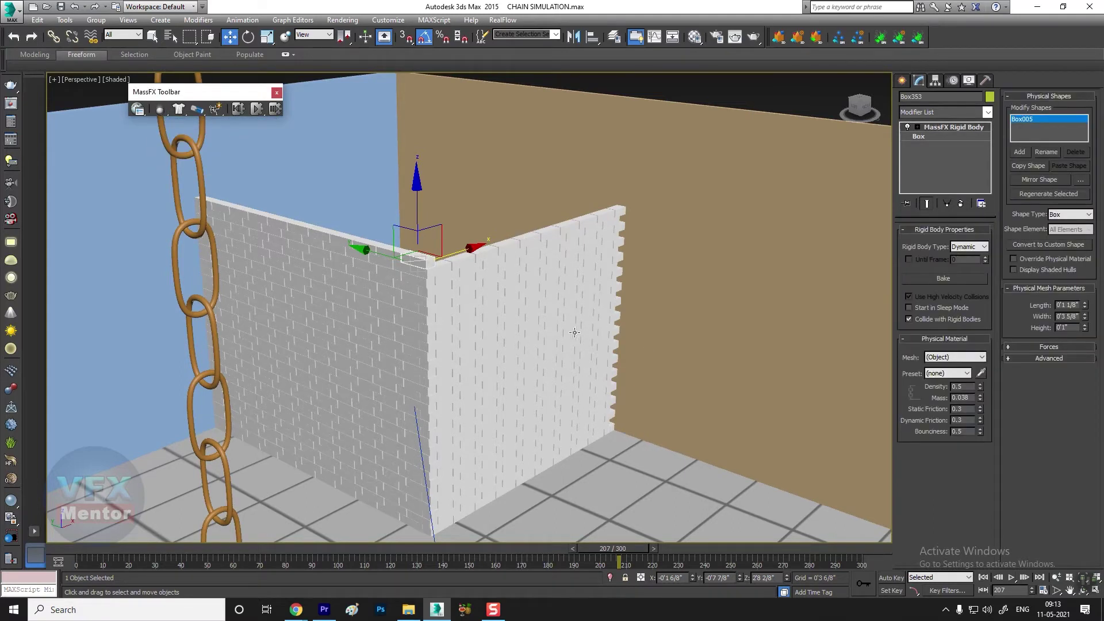
scroll(601, 350, "down", 3)
Orbit down onto the walls and select the pink paddle Box004.
middle_click_drag(600, 350, 580, 349, "alt")
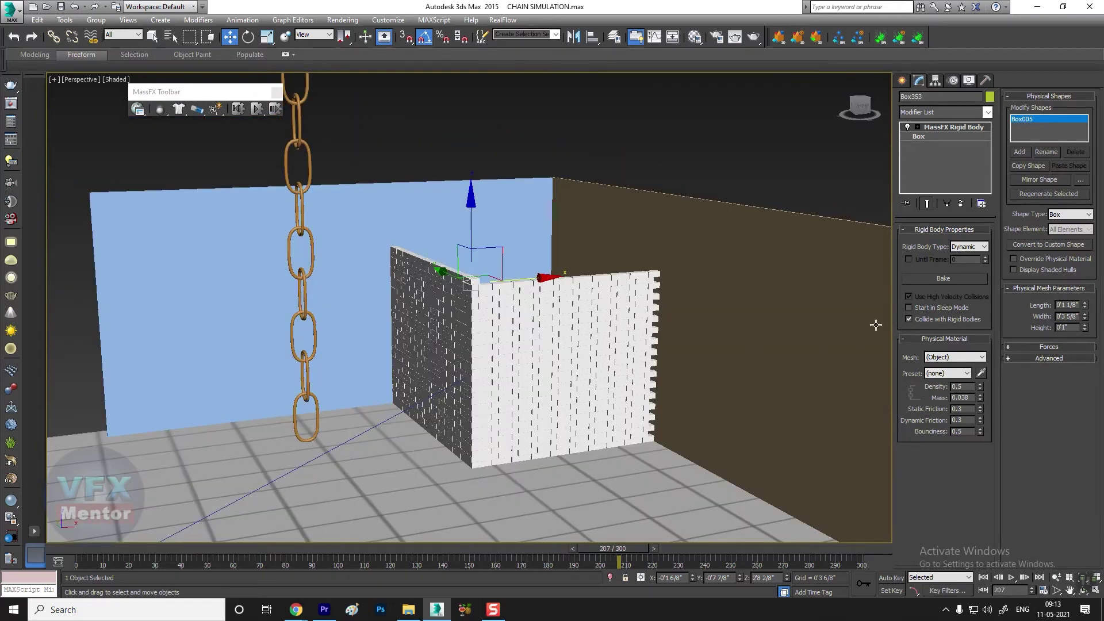
middle_click_drag(598, 336, 552, 322, "alt")
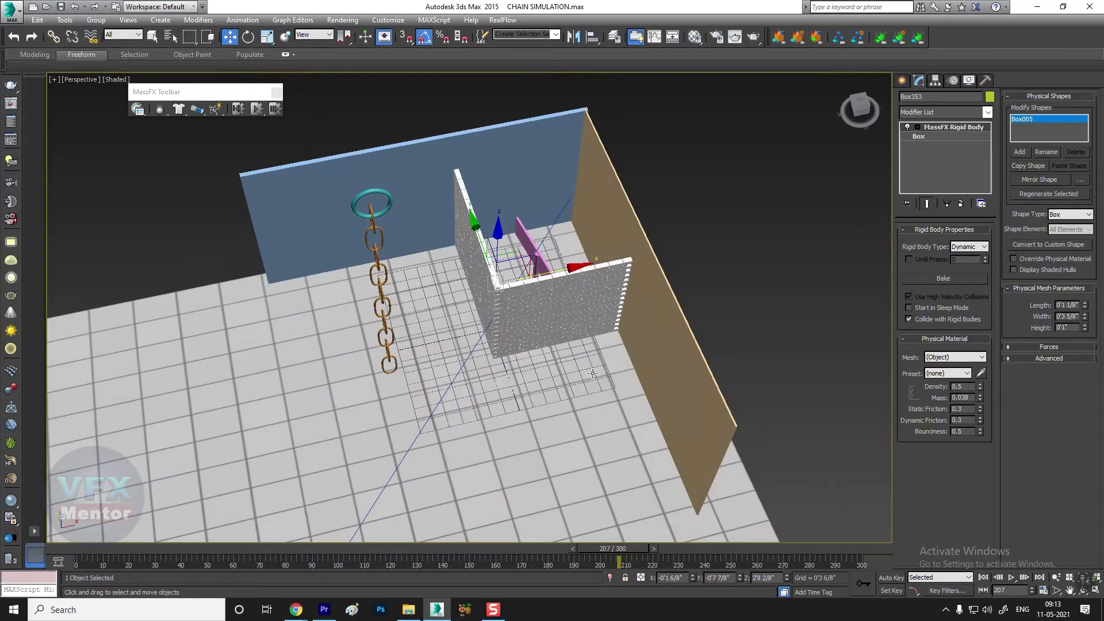
scroll(515, 329, "up", 5)
left_click(517, 317)
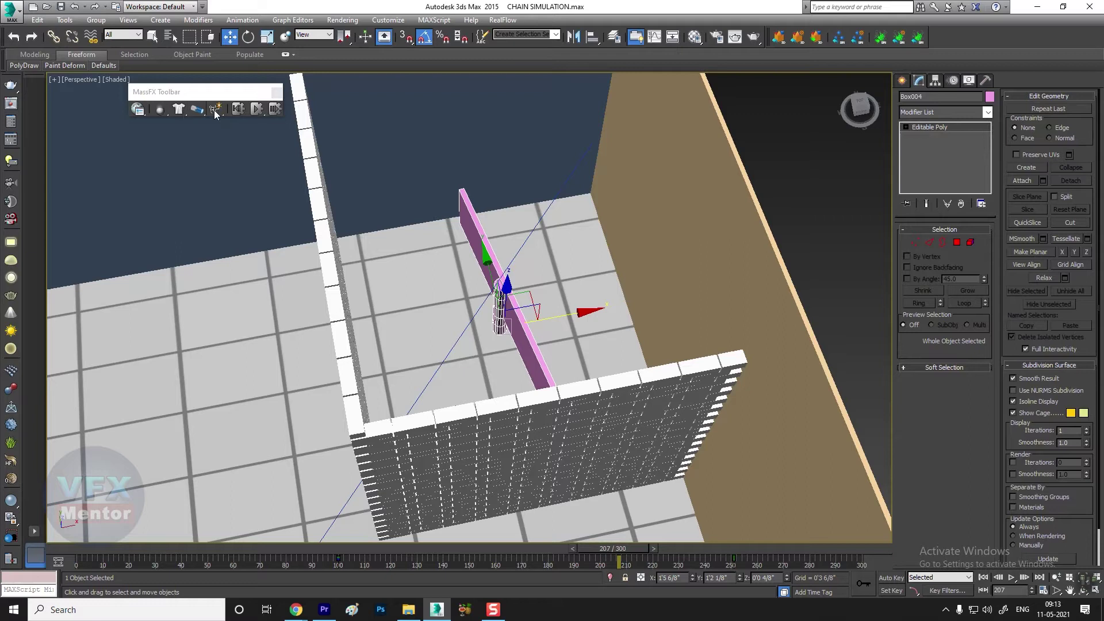
Make paddle Box004 a kinematic rigid body with a Concave shape of 3 hulls.
left_click_drag(155, 115, 218, 146)
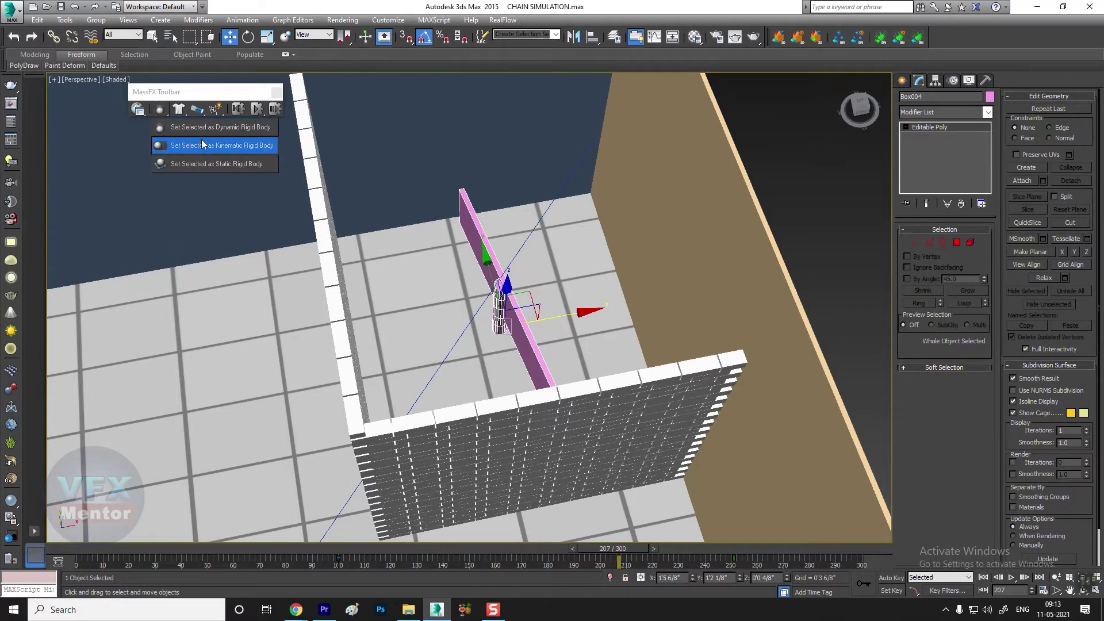
left_click(219, 146)
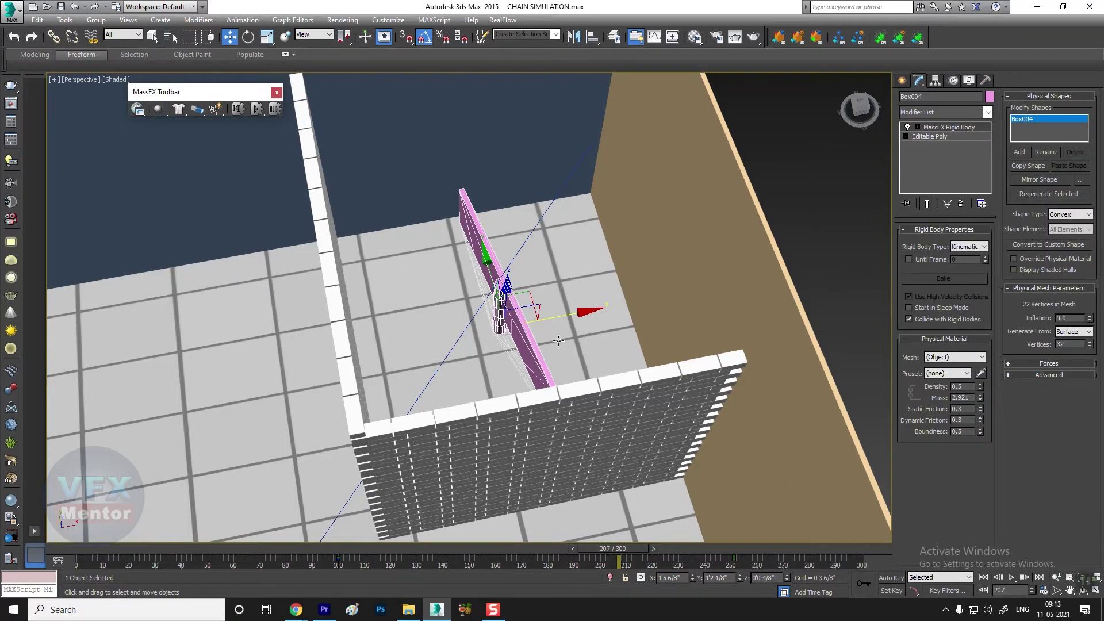
middle_click_drag(558, 340, 661, 322, "alt")
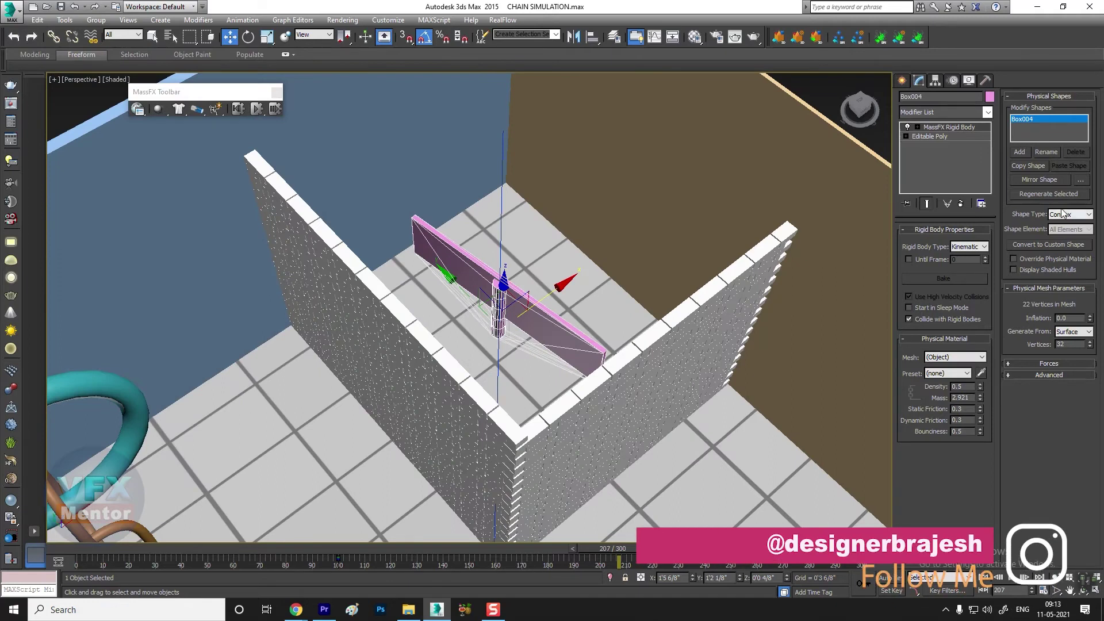
left_click(1063, 213)
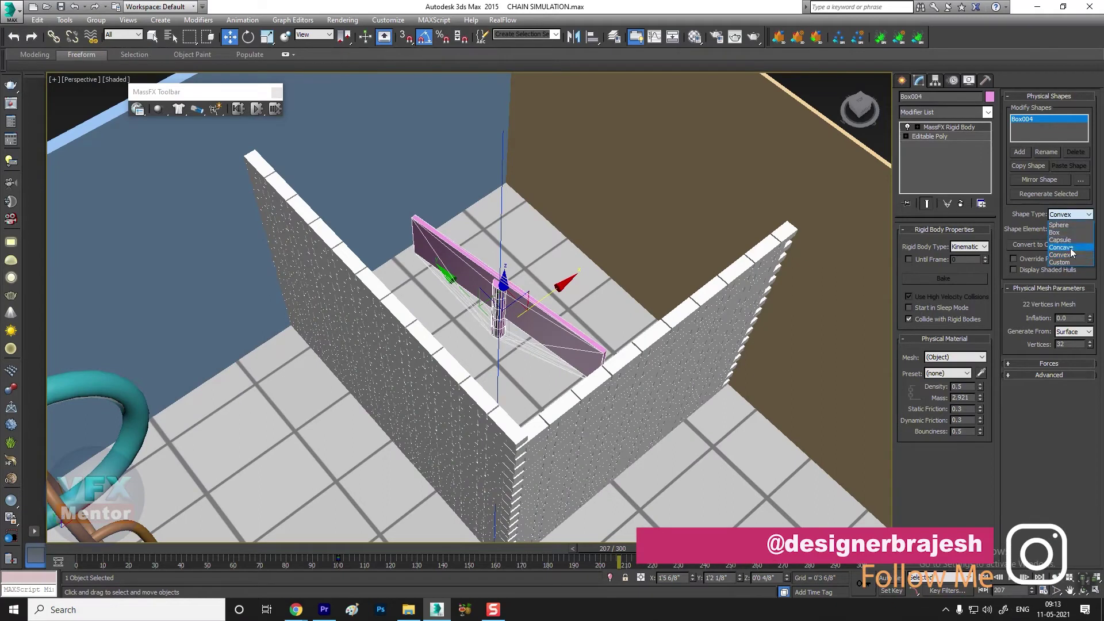
left_click(1073, 247)
left_click(1048, 392)
middle_click_drag(575, 349, 461, 338, "alt")
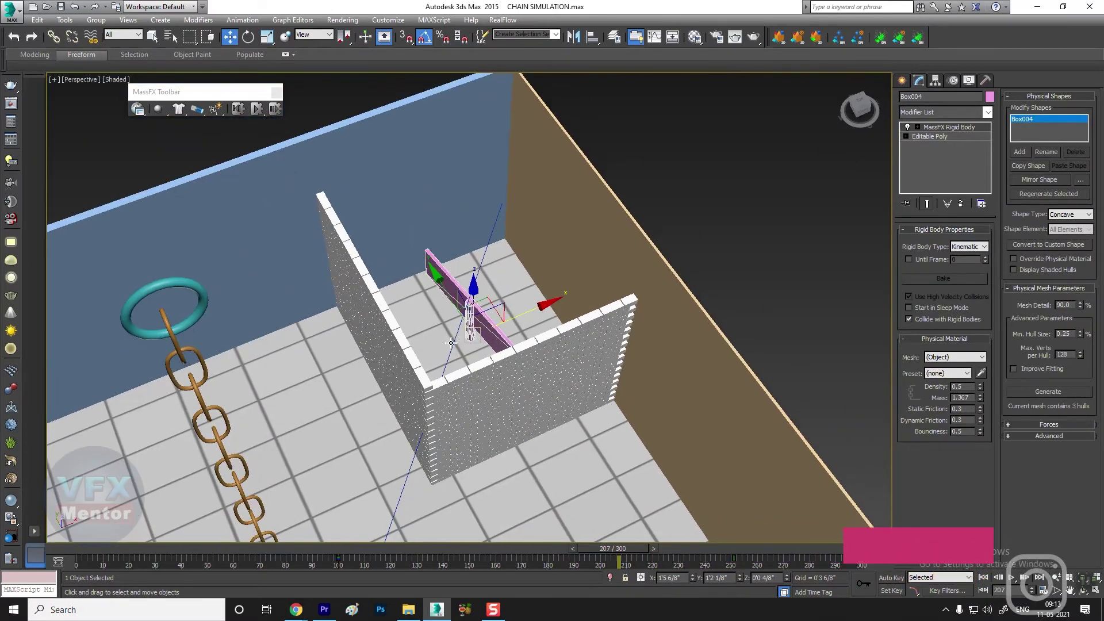
Run the MassFX simulation, then reset it back to frame 0.
left_click(256, 108)
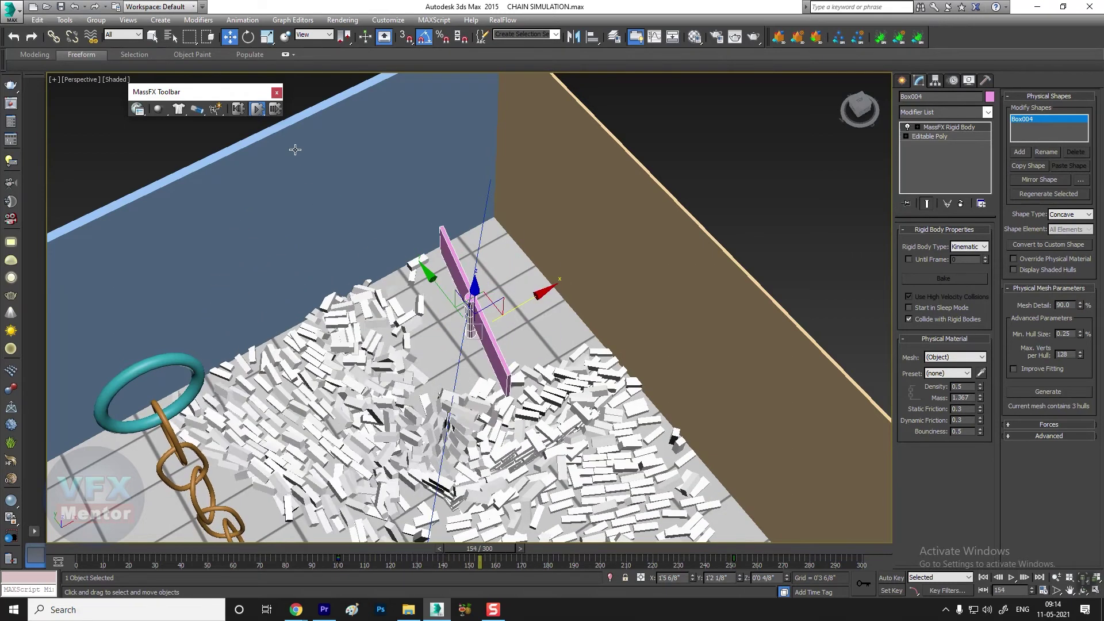
left_click(237, 109)
scroll(500, 319, "down", 5)
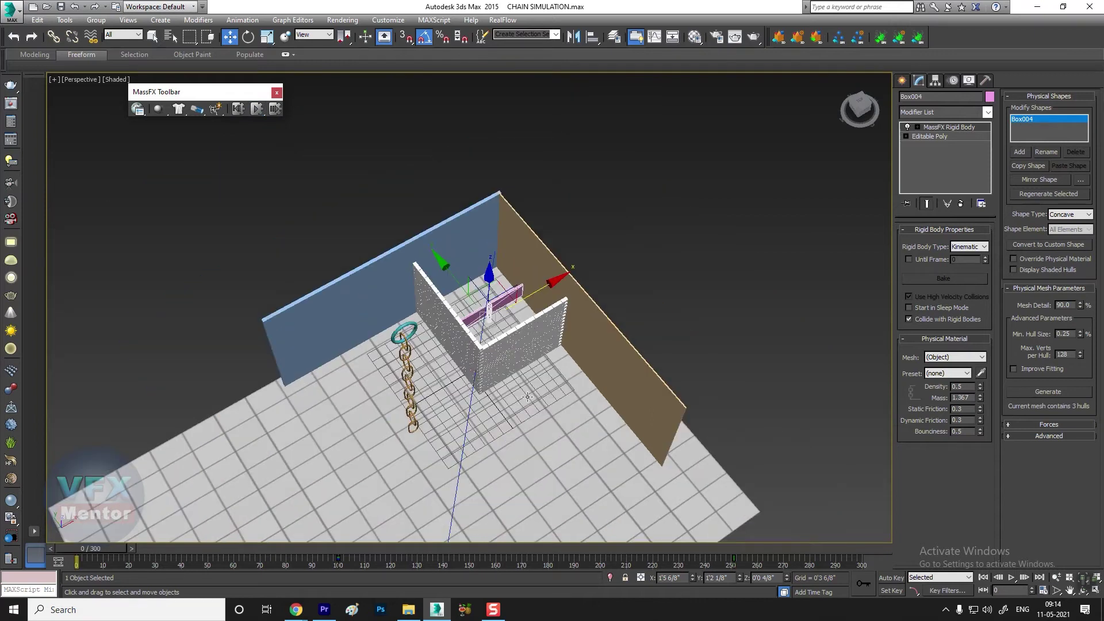
scroll(527, 396, "up", 2)
scroll(521, 374, "up", 6)
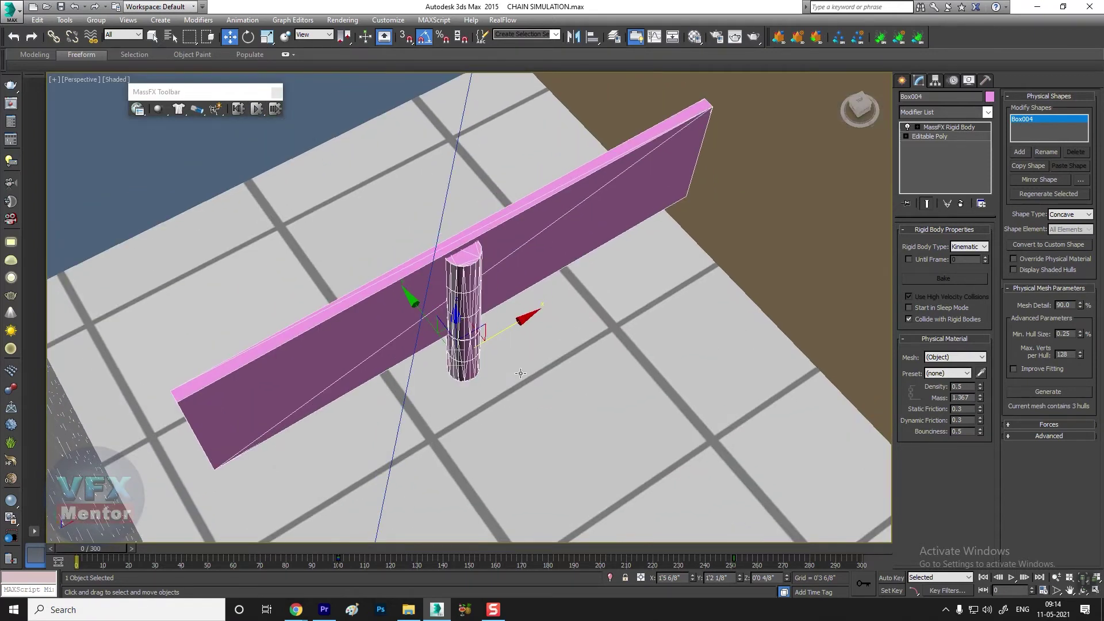
scroll(520, 374, "down", 5)
Orbit to bring the chain into view and reselect paddle Box004.
mouse_move(520, 373)
middle_mouse_down("alt")
mouse_move(562, 399)
mouse_move(535, 362)
mouse_move(768, 168)
middle_mouse_up("alt")
scroll(562, 400, "up", 2)
scroll(546, 380, "up", 1)
scroll(535, 362, "up", 4)
scroll(528, 351, "down", 2)
left_click(767, 167)
left_click(456, 336)
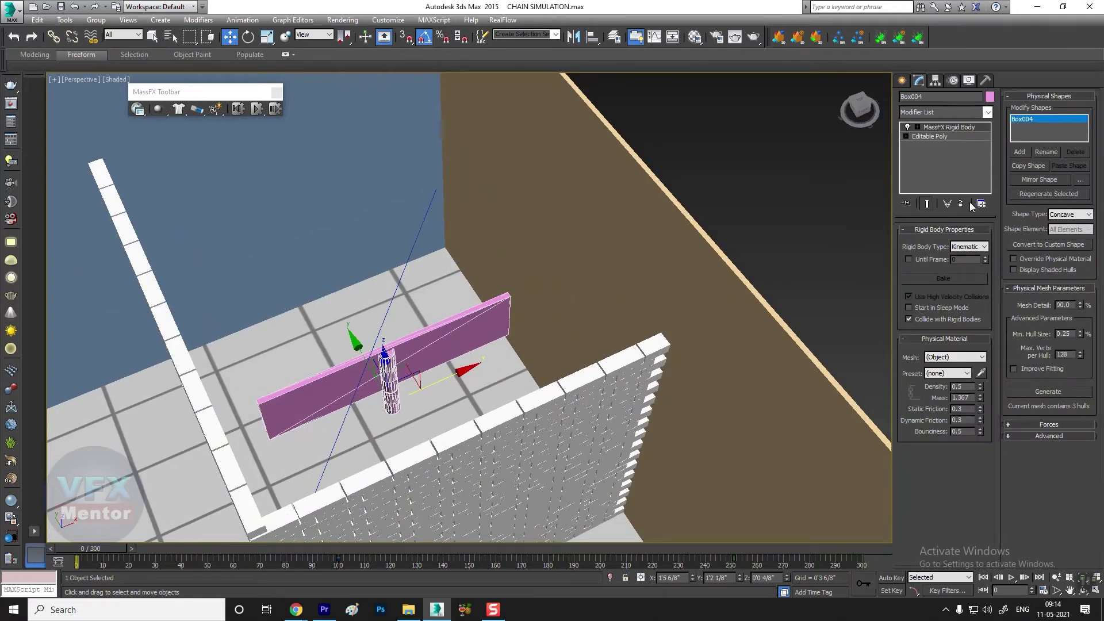
Assign an Autodesk Metal material to paddle Box004 in the Material Editor.
key("m")
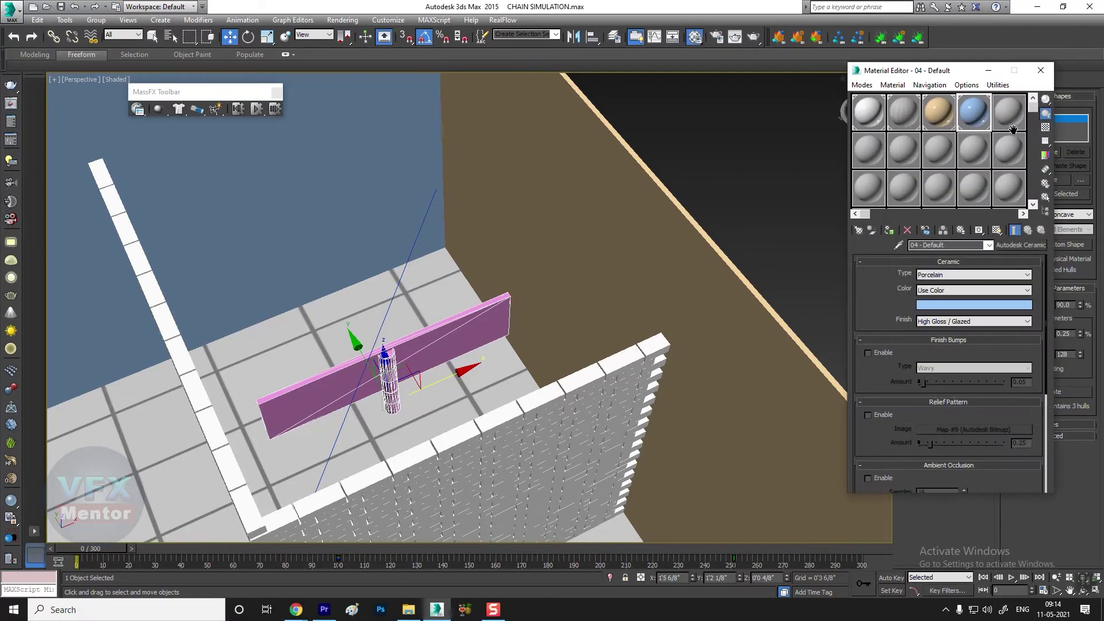
left_click(1043, 247)
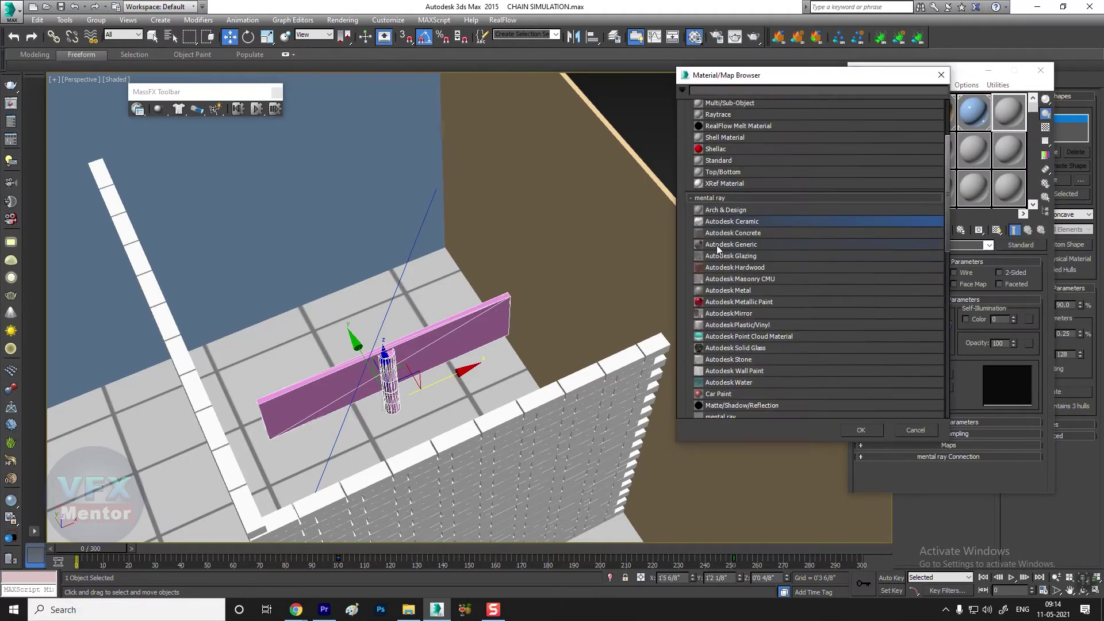
double_click(748, 291)
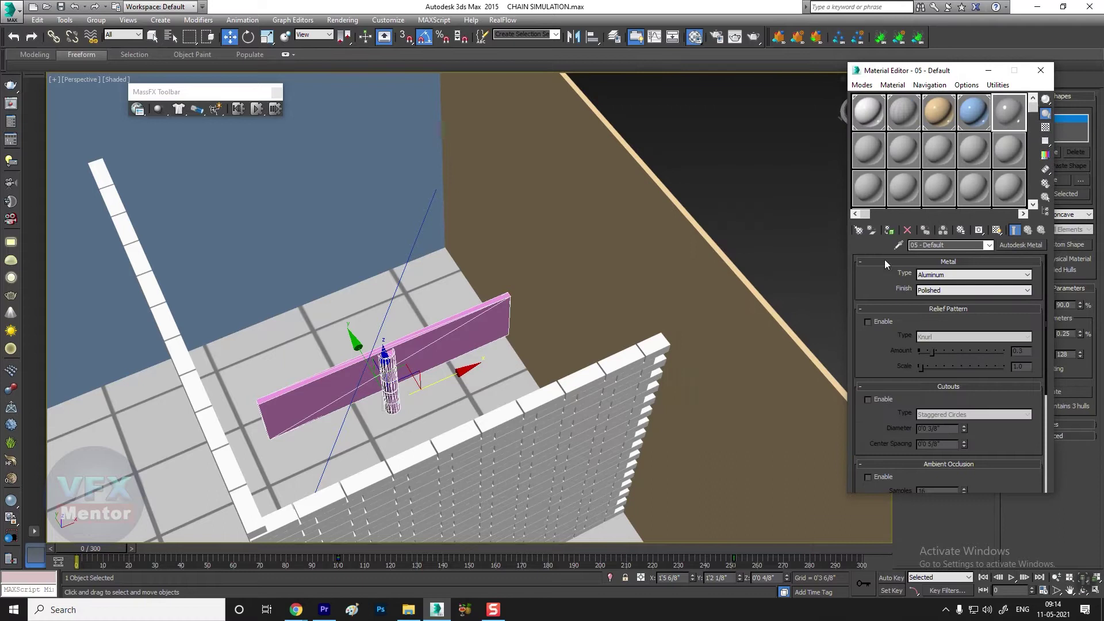
left_click(890, 231)
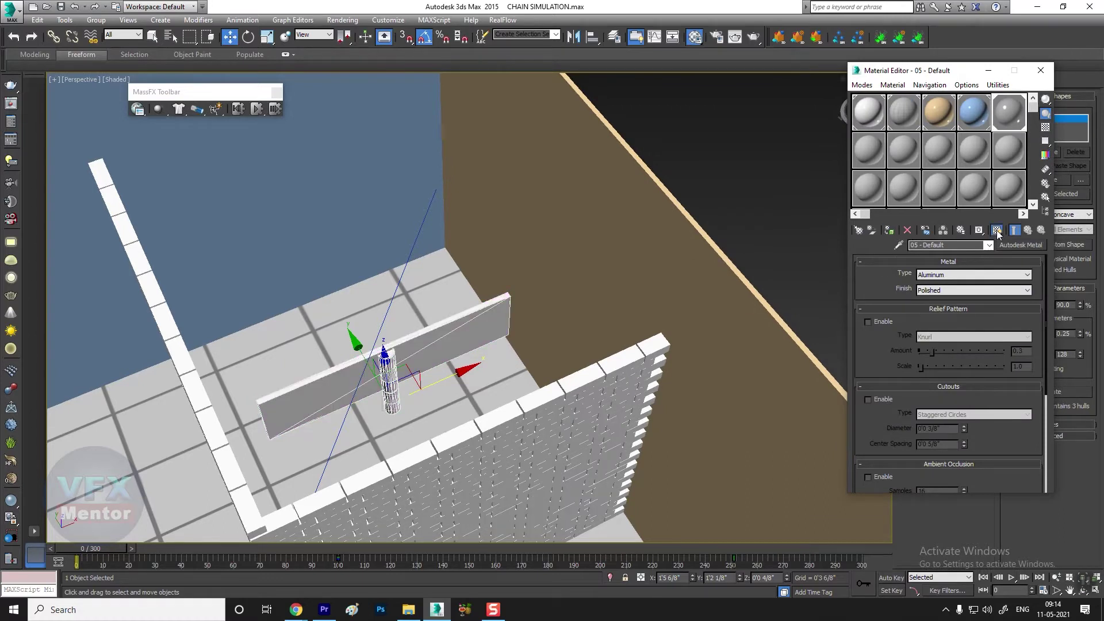
scroll(330, 308, "down", 5)
middle_click_drag(331, 308, 275, 208, "alt")
scroll(275, 208, "up", 3)
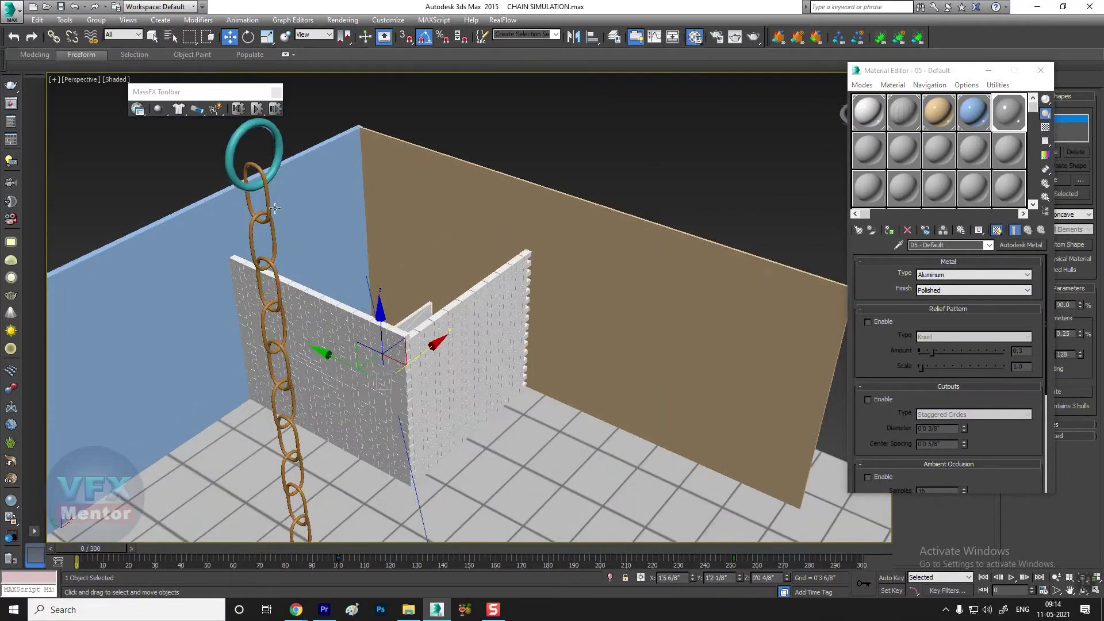
Apply a red Autodesk Metallic Paint material to the top chain link, shown in viewport.
left_click(266, 190)
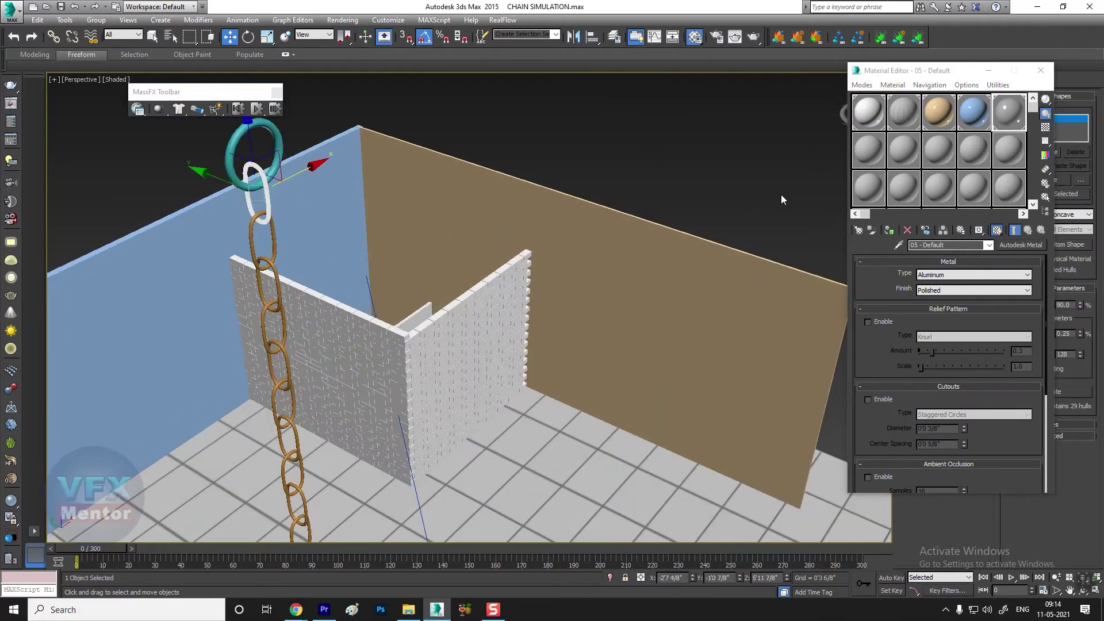
left_click(869, 150)
left_click(1020, 244)
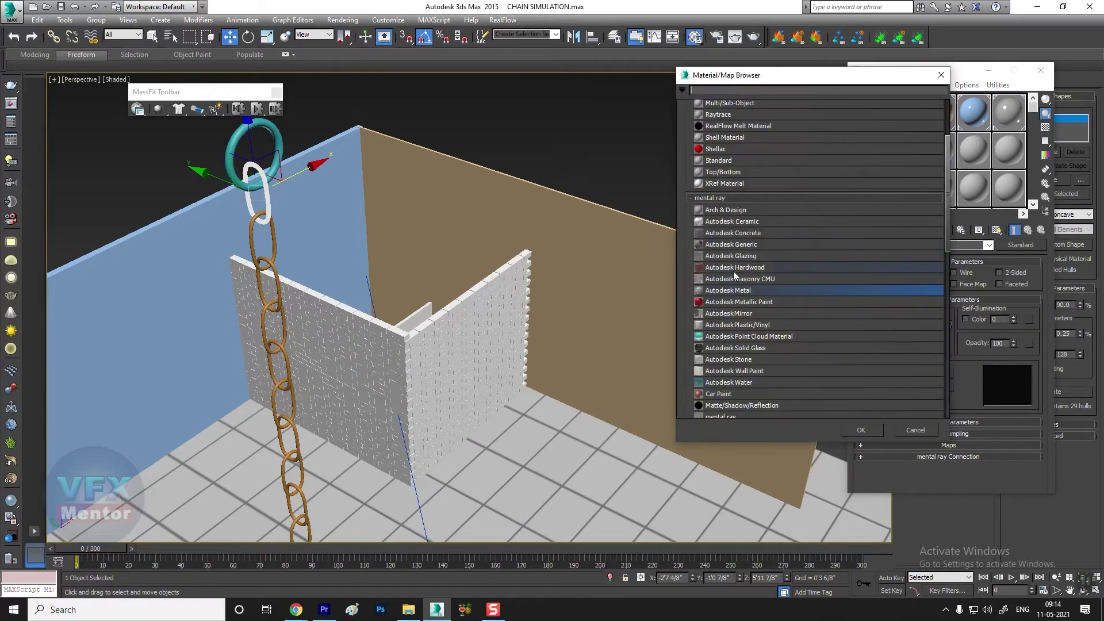
left_click(775, 301)
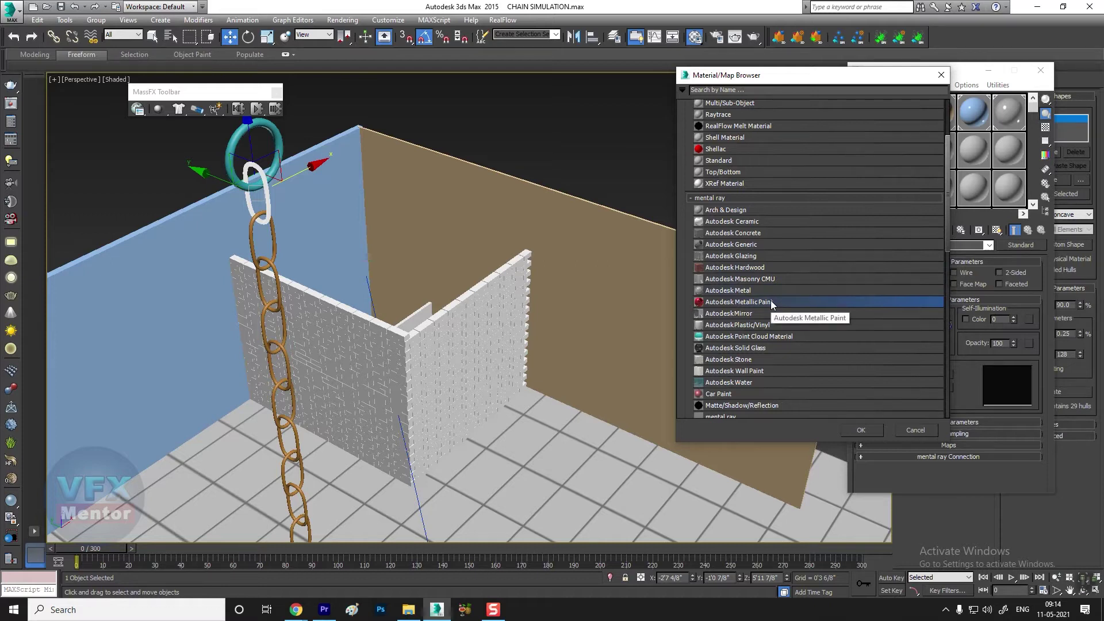
double_click(771, 303)
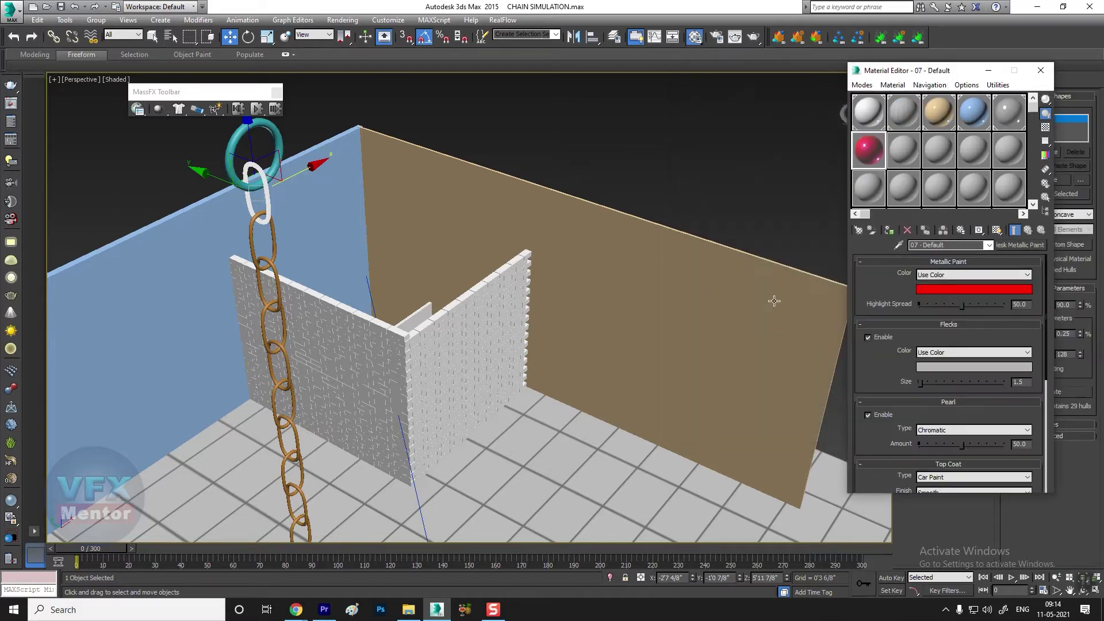
left_click(889, 233)
left_click(997, 230)
left_click(498, 134)
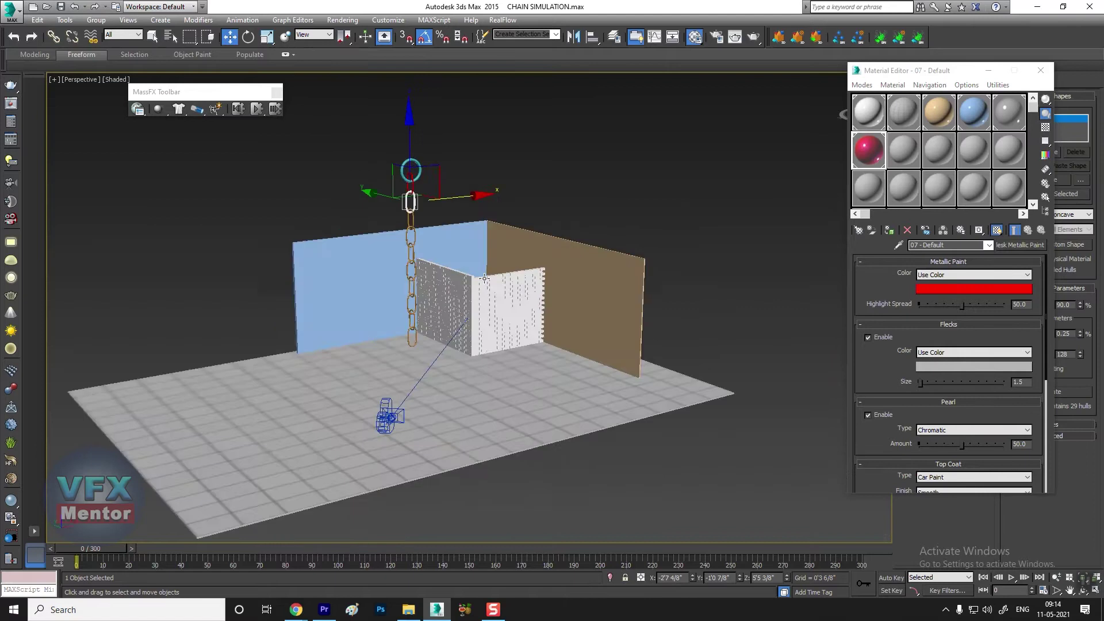
middle_click_drag(436, 216, 393, 229, "alt")
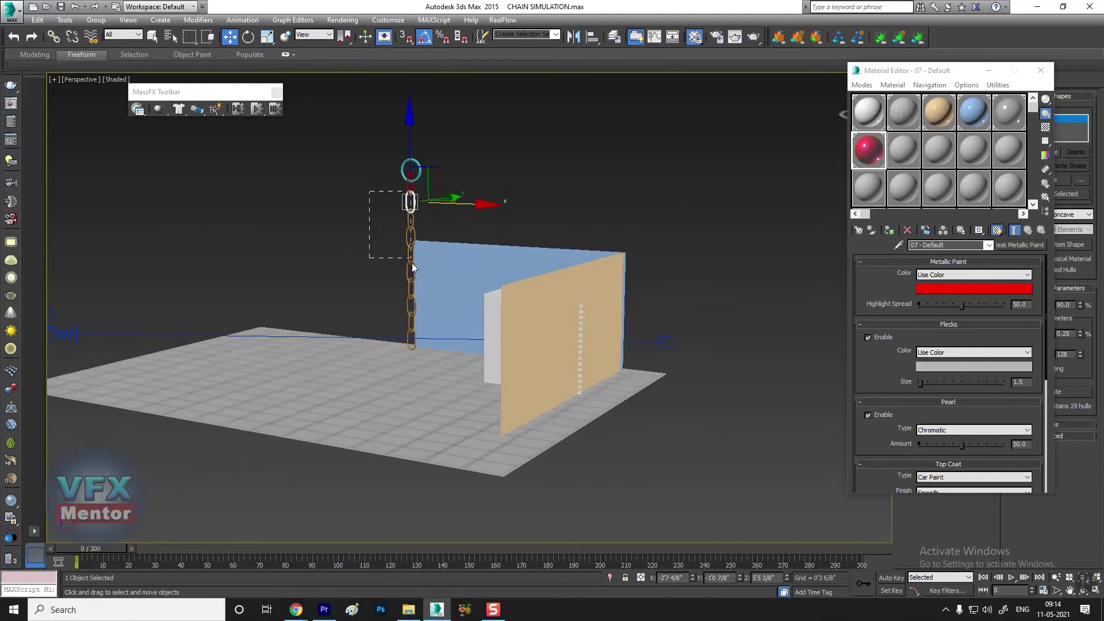
left_click_drag(369, 191, 418, 344)
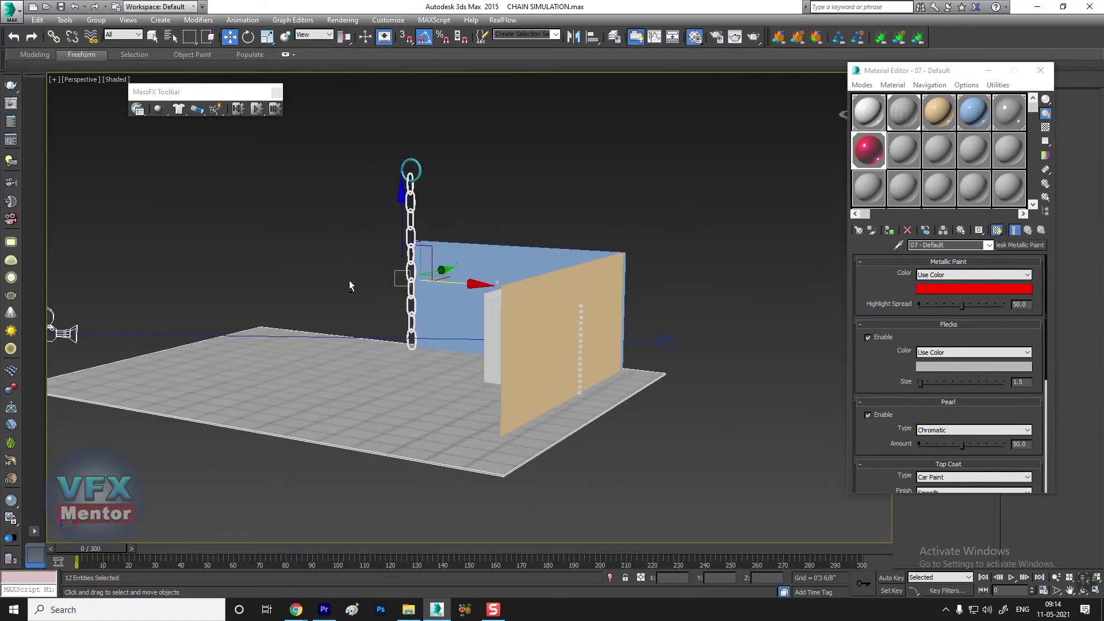
mouse_move(616, 444)
middle_mouse_down("alt")
mouse_move(695, 460)
mouse_move(572, 428)
middle_mouse_up("alt")
Apply the red metallic paint to the chain, deselect, and frame the whole chain.
left_click(889, 231)
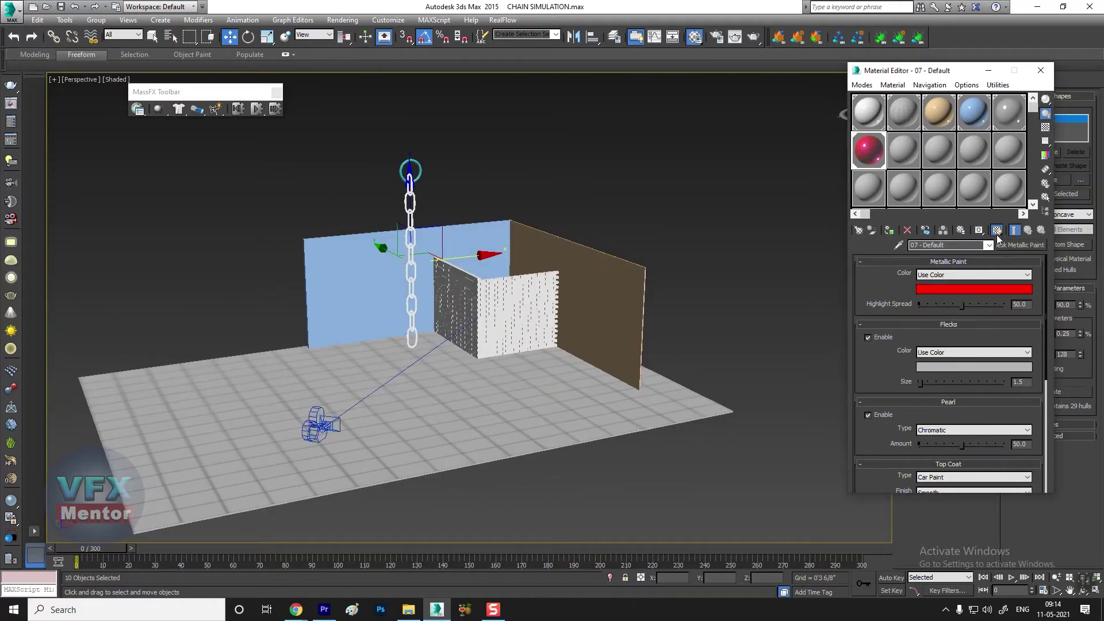
left_click(570, 170)
scroll(437, 207, "up", 1)
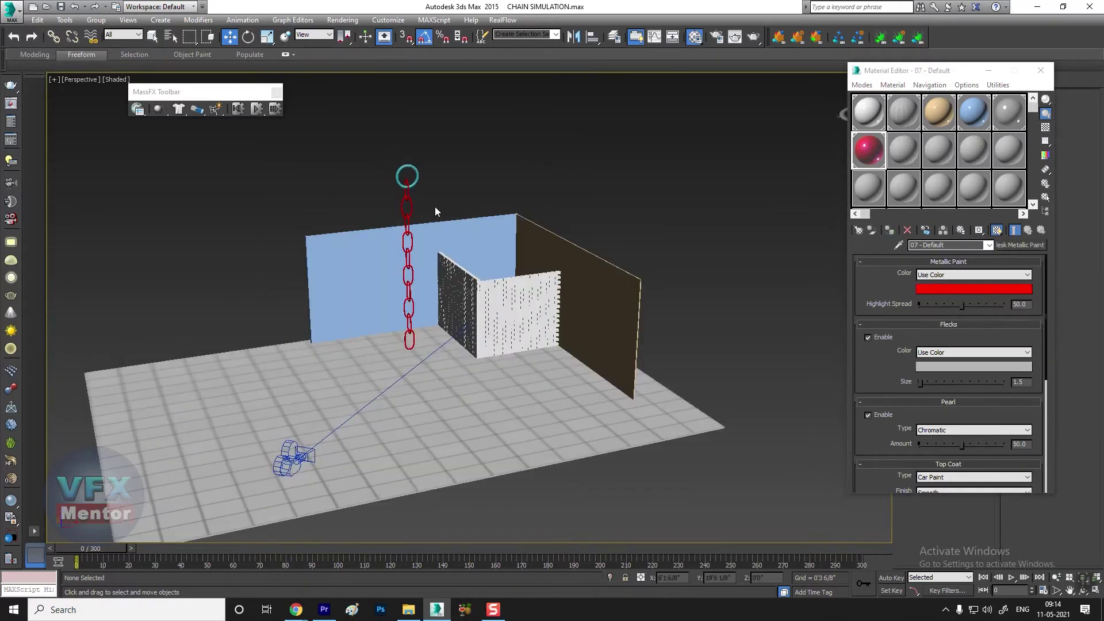
scroll(430, 227, "up", 3)
scroll(402, 299, "up", 3)
scroll(448, 343, "down", 2)
middle_click_drag(448, 343, 440, 236)
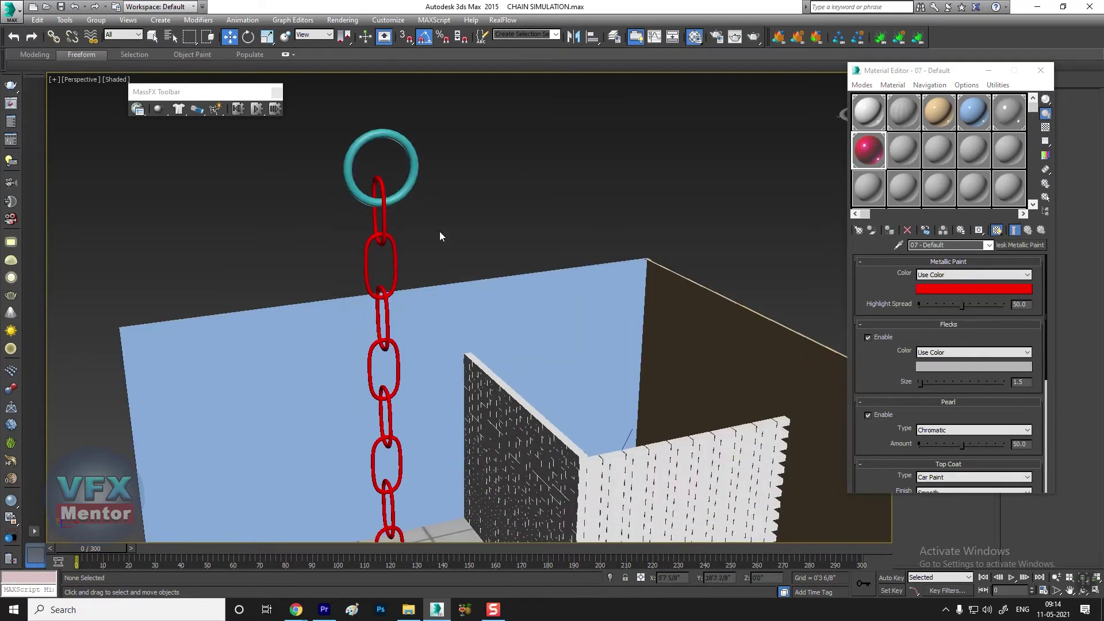
Select then deselect the chain's top ring and orbit to see the whole scene.
left_click(408, 153)
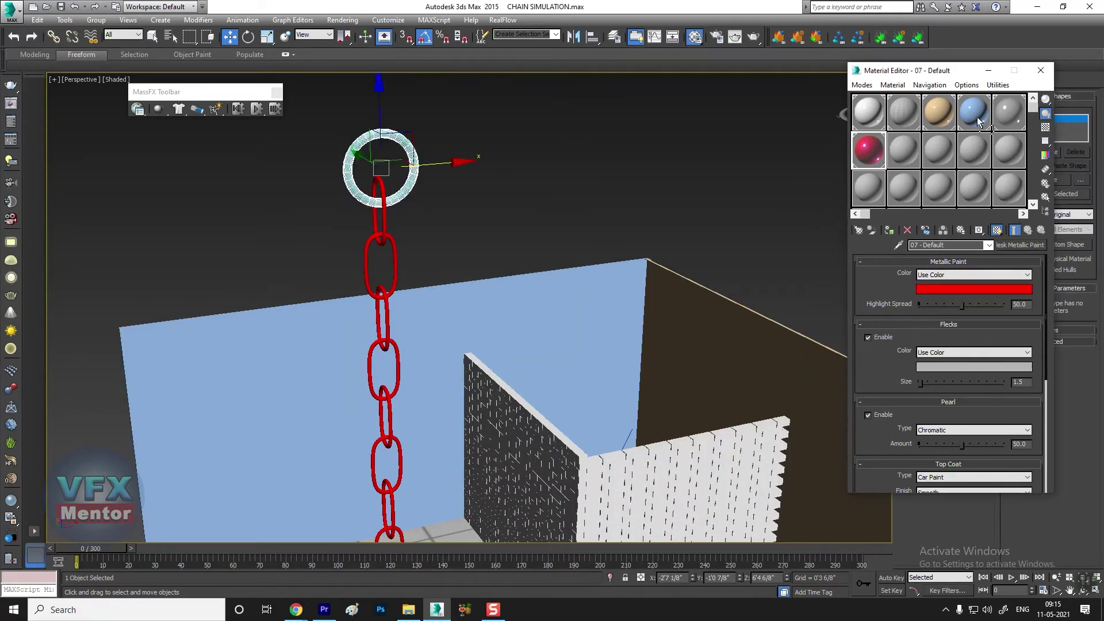
left_click(481, 162)
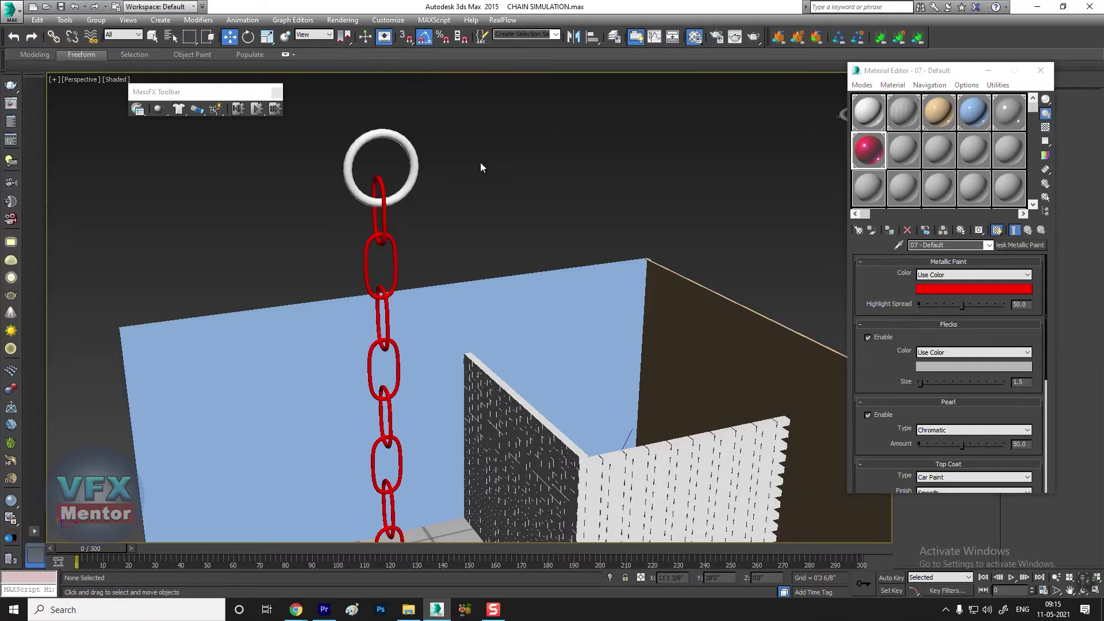
scroll(481, 162, "down", 10)
mouse_move(481, 162)
middle_mouse_down("alt")
mouse_move(471, 347)
mouse_move(410, 296)
middle_mouse_up("alt")
scroll(410, 296, "up", 3)
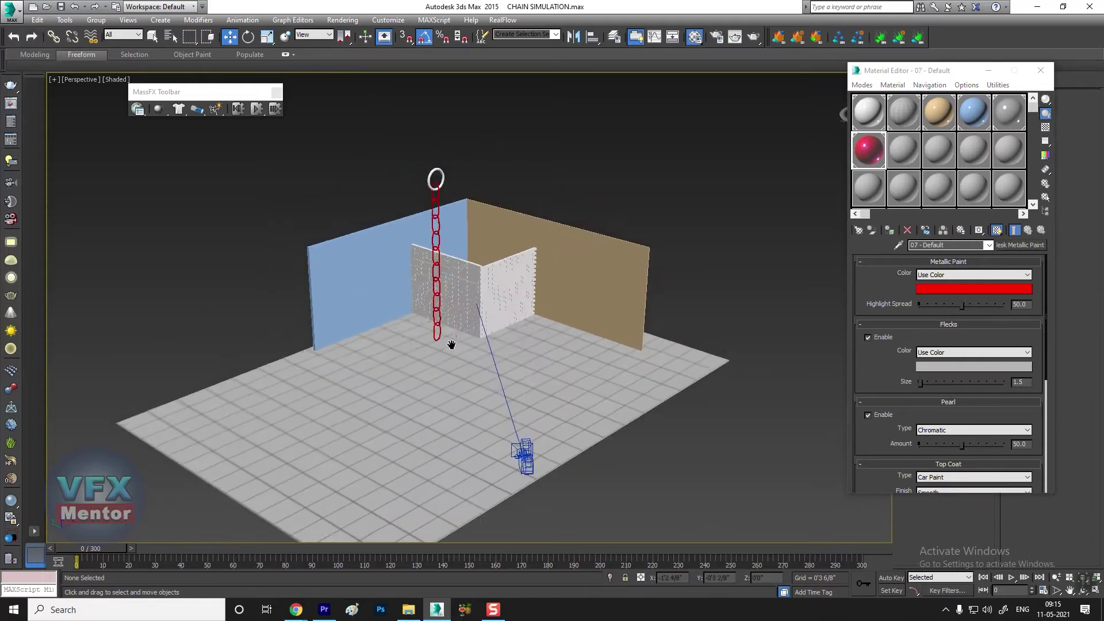
mouse_move(451, 345)
middle_mouse_down("alt")
mouse_move(445, 335)
mouse_move(525, 382)
mouse_move(509, 298)
mouse_move(361, 175)
middle_mouse_up("alt")
scroll(445, 335, "up", 3)
scroll(445, 335, "down", 5)
scroll(509, 298, "up", 2)
Select the brick wall and deselect extra objects until 649 bricks remain.
left_click_drag(579, 429, 580, 427)
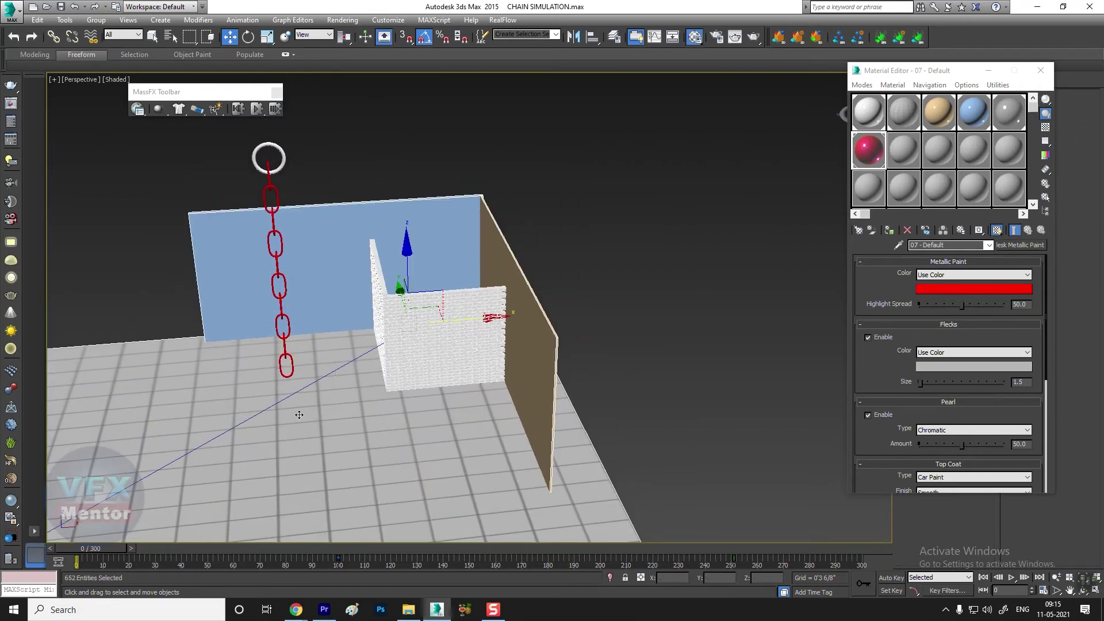
scroll(216, 391, "down", 5)
mouse_move(216, 391)
middle_mouse_down("alt")
mouse_move(180, 385)
mouse_move(249, 464)
middle_mouse_up("alt")
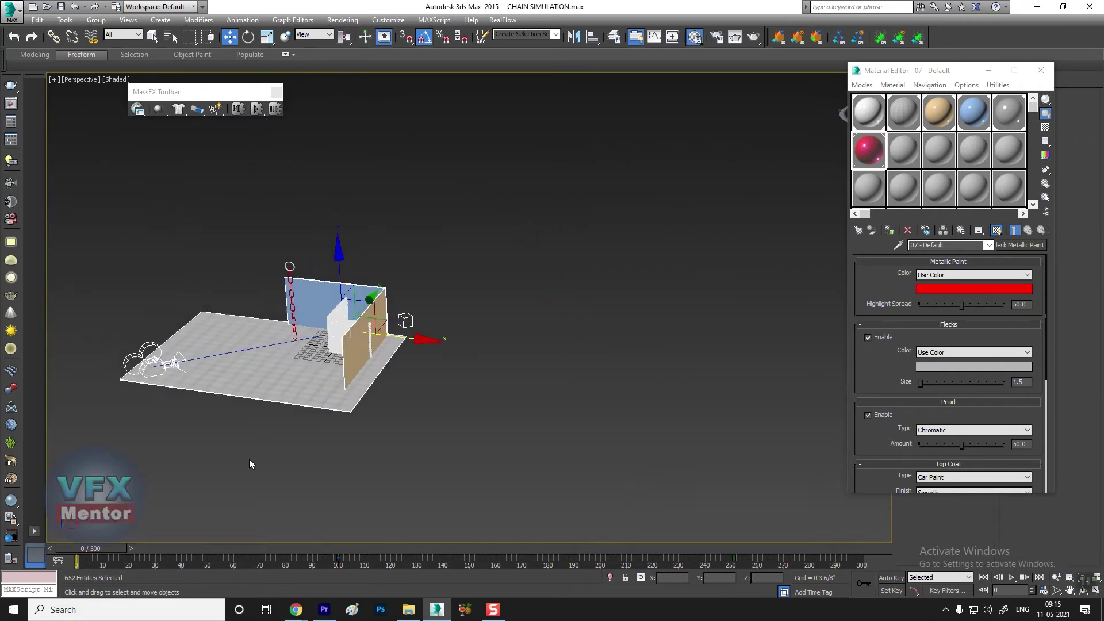
scroll(402, 299, "up", 4)
middle_click_drag(403, 299, 433, 240, "alt")
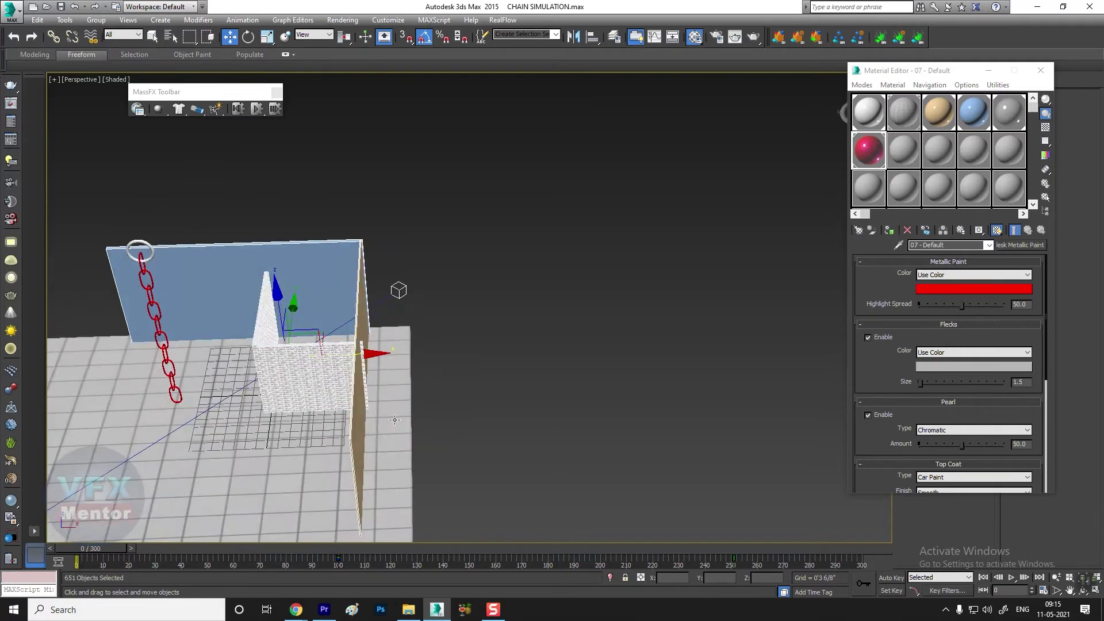
left_click_drag(410, 230, 370, 266, "alt")
scroll(322, 311, "up", 2)
scroll(291, 342, "up", 2)
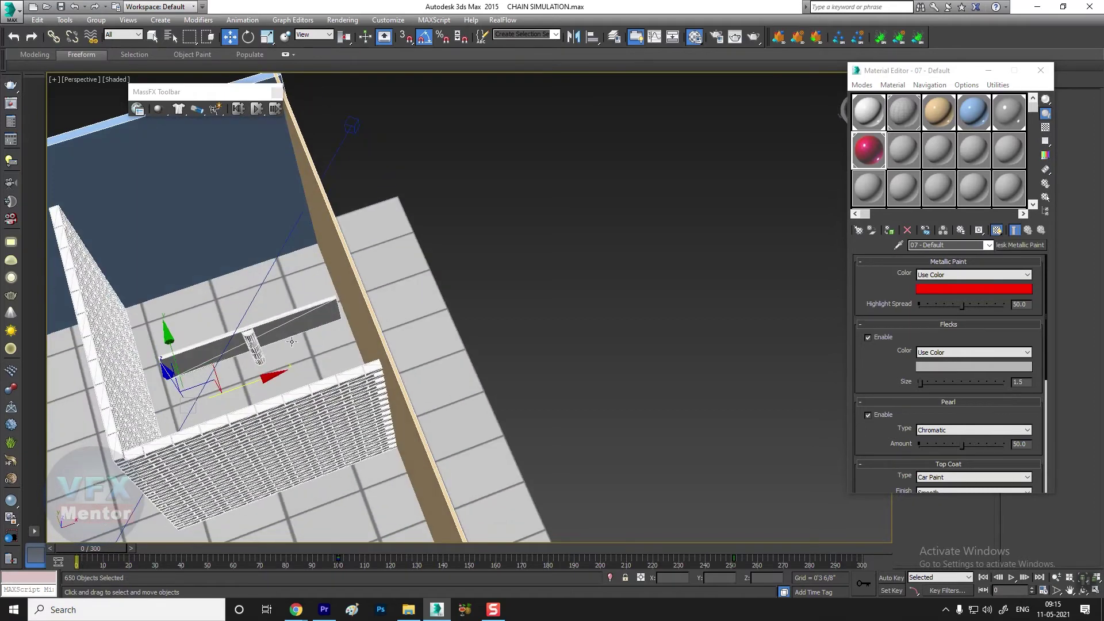
left_click(277, 323, "alt")
scroll(277, 324, "down", 3)
middle_click_drag(276, 323, 301, 311, "alt")
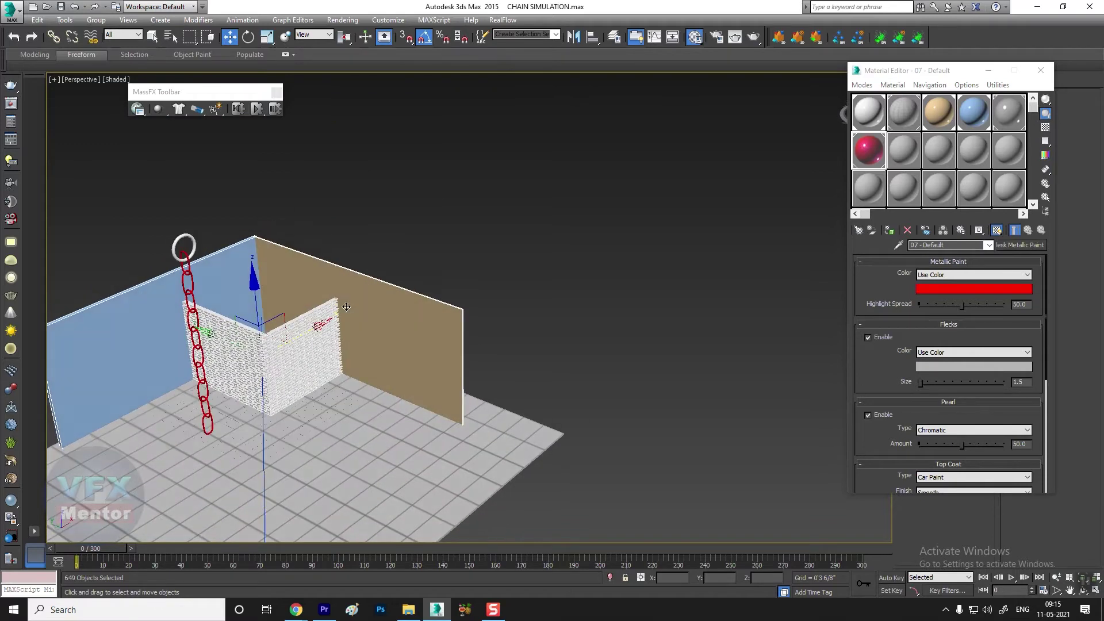
scroll(260, 328, "up", 4)
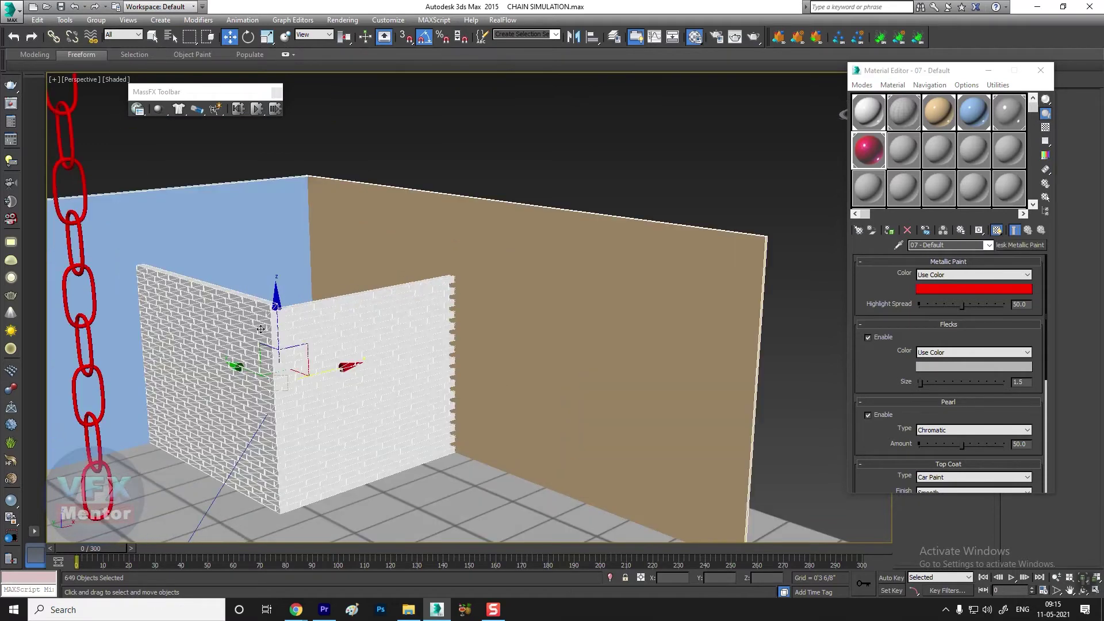
Enable Start in Sleep Mode for the selected brick rigid bodies in MassFX Tools.
left_click(138, 110)
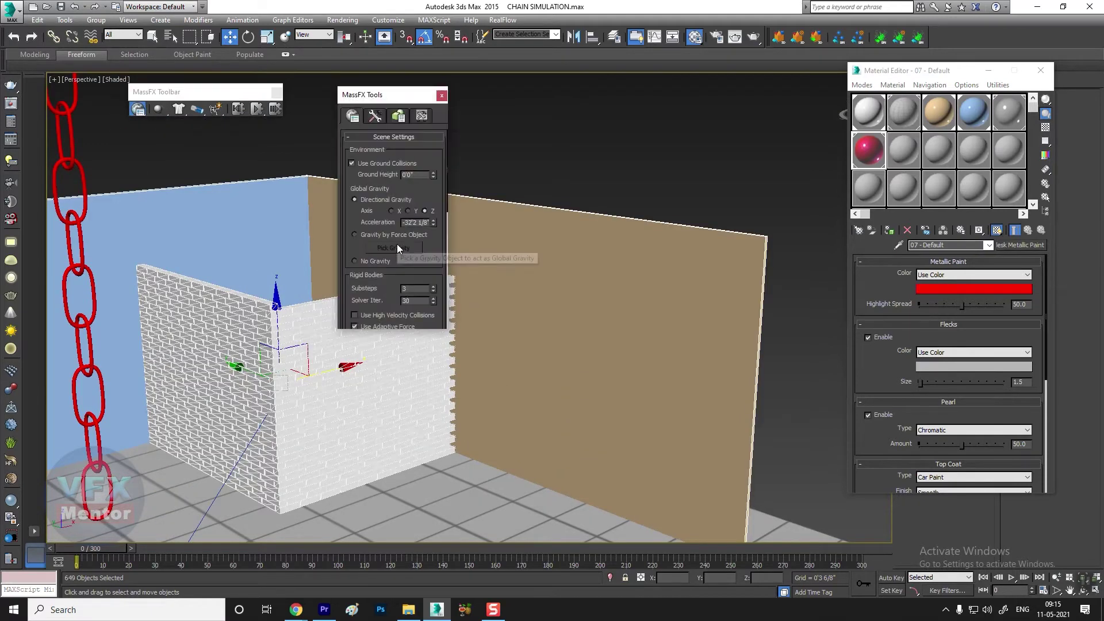
left_click(375, 115)
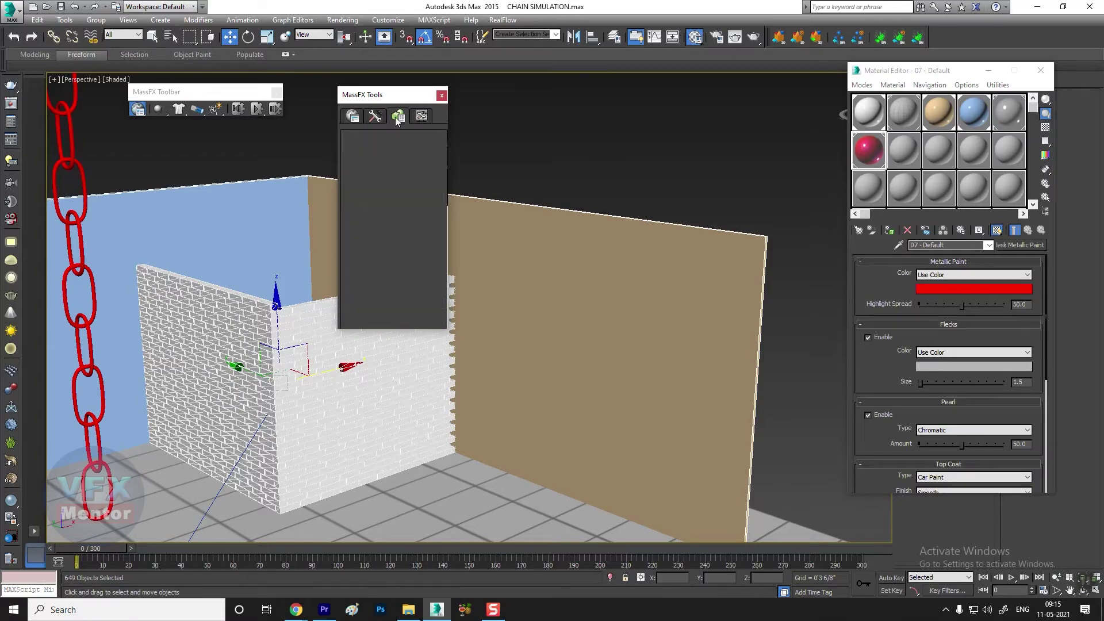
left_click(355, 211)
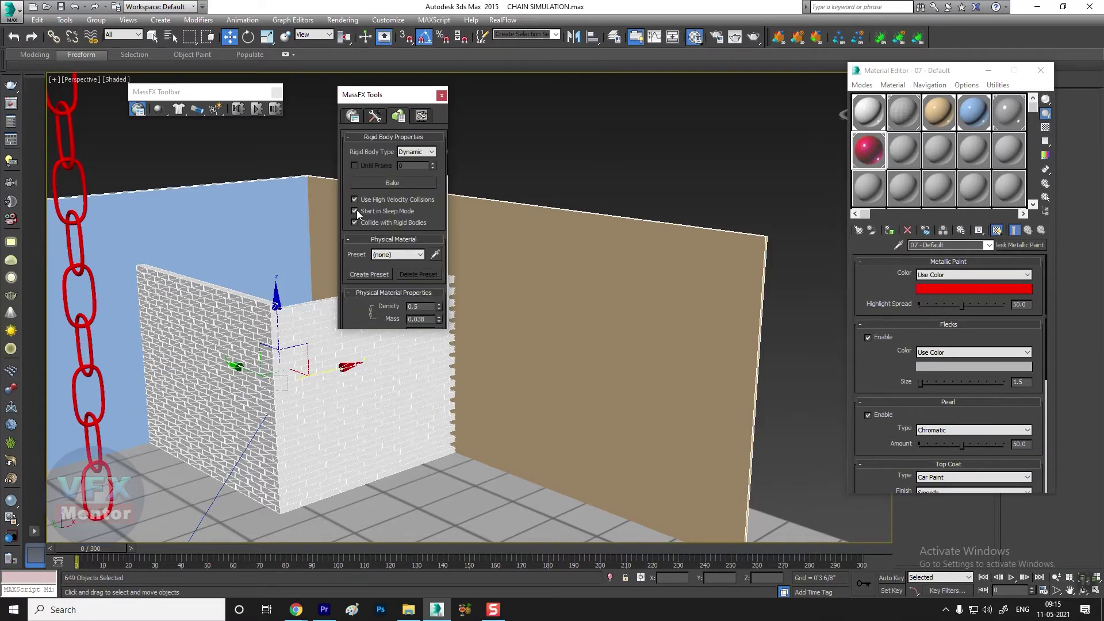
left_click_drag(408, 93, 772, 87)
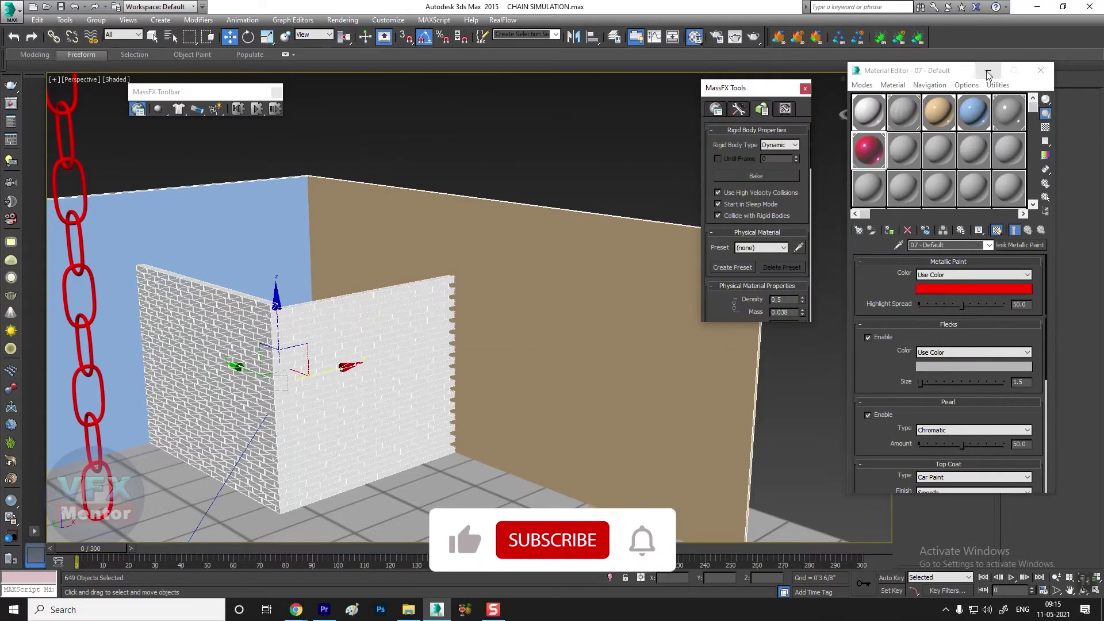
Minimize the Material Editor, orbit the view, and select the blue back wall.
left_click(988, 75)
mouse_move(313, 173)
middle_mouse_down("alt")
mouse_move(410, 327)
mouse_move(456, 328)
middle_mouse_up("alt")
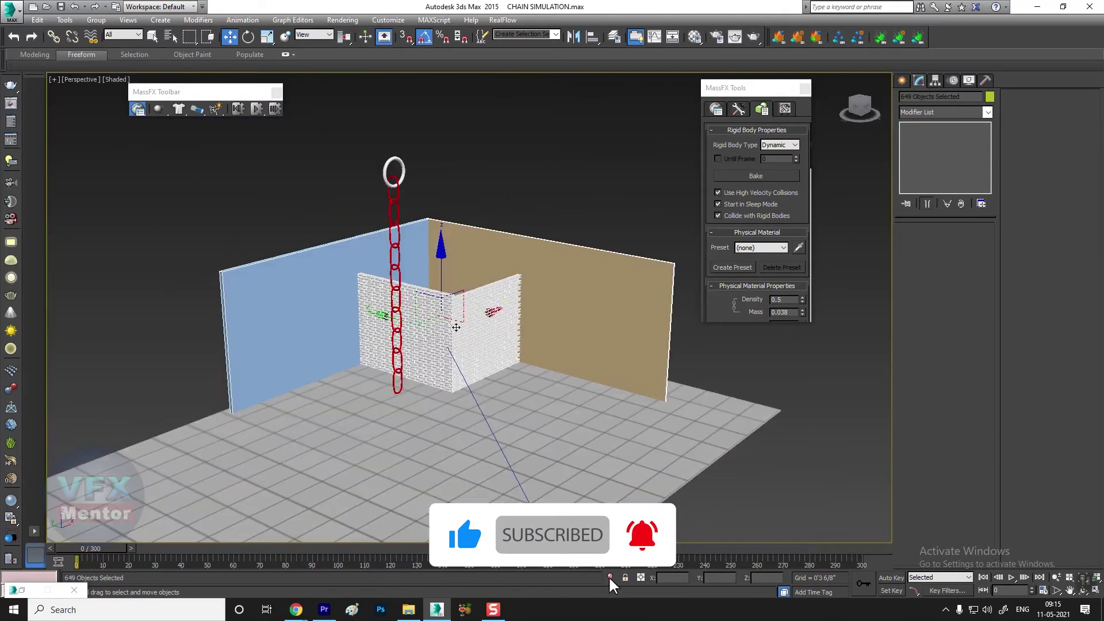
middle_click_drag(327, 262, 325, 238, "alt")
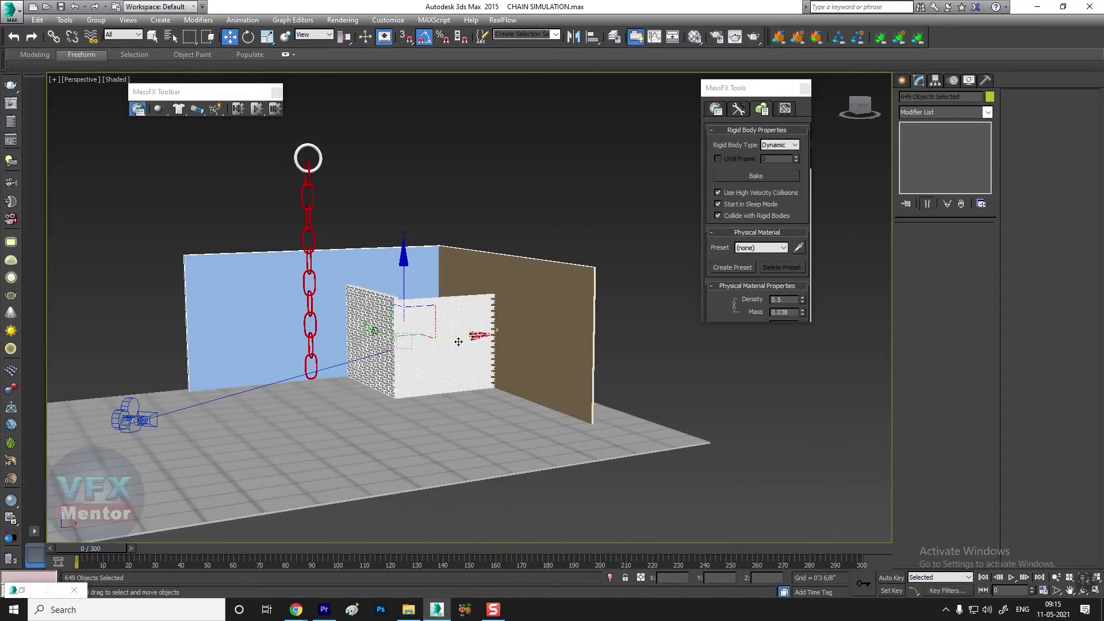
left_click(326, 238)
left_click(227, 278)
mouse_move(243, 160)
middle_mouse_down("alt")
mouse_move(502, 340)
mouse_move(506, 192)
middle_mouse_up("alt")
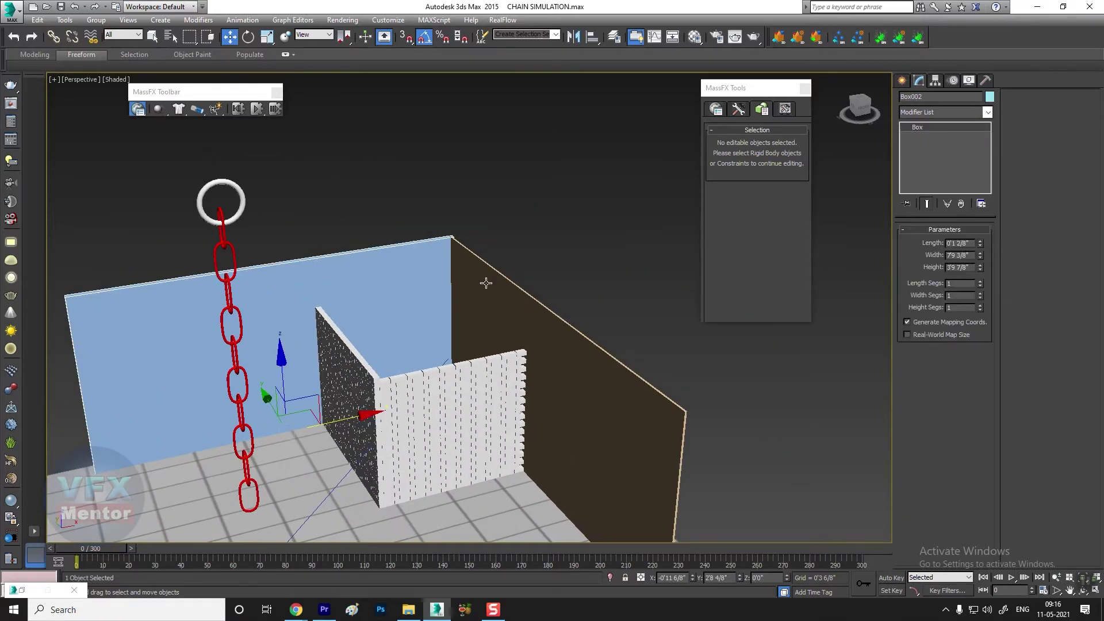
Make the blue back wall, tan side wall and floor static MassFX rigid bodies.
left_click_drag(164, 112, 209, 164)
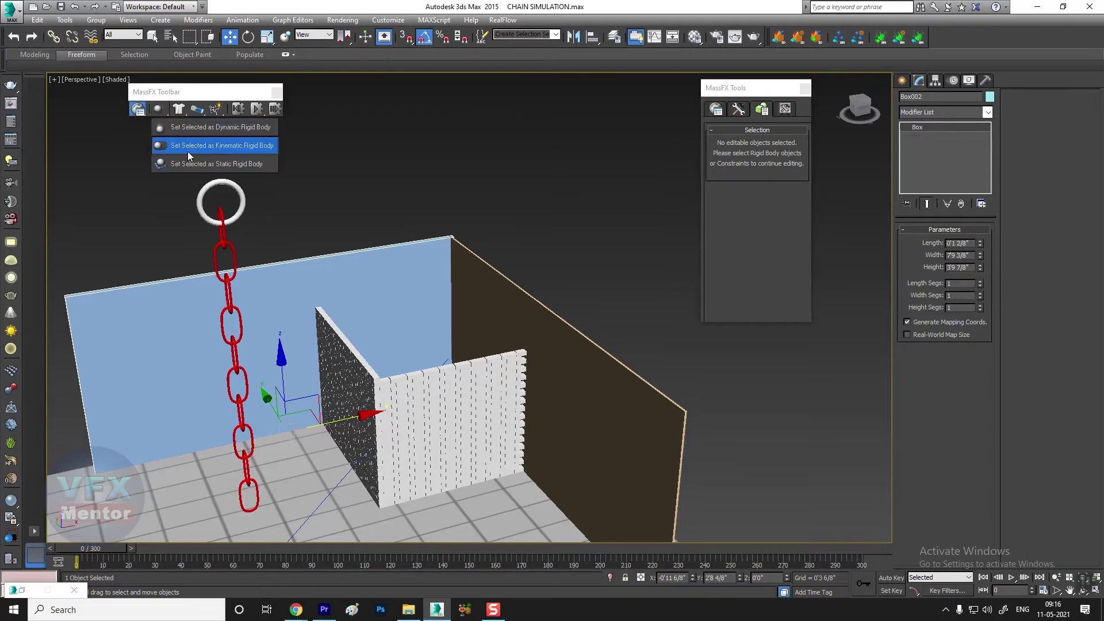
left_click(534, 319)
left_click_drag(160, 109, 191, 163)
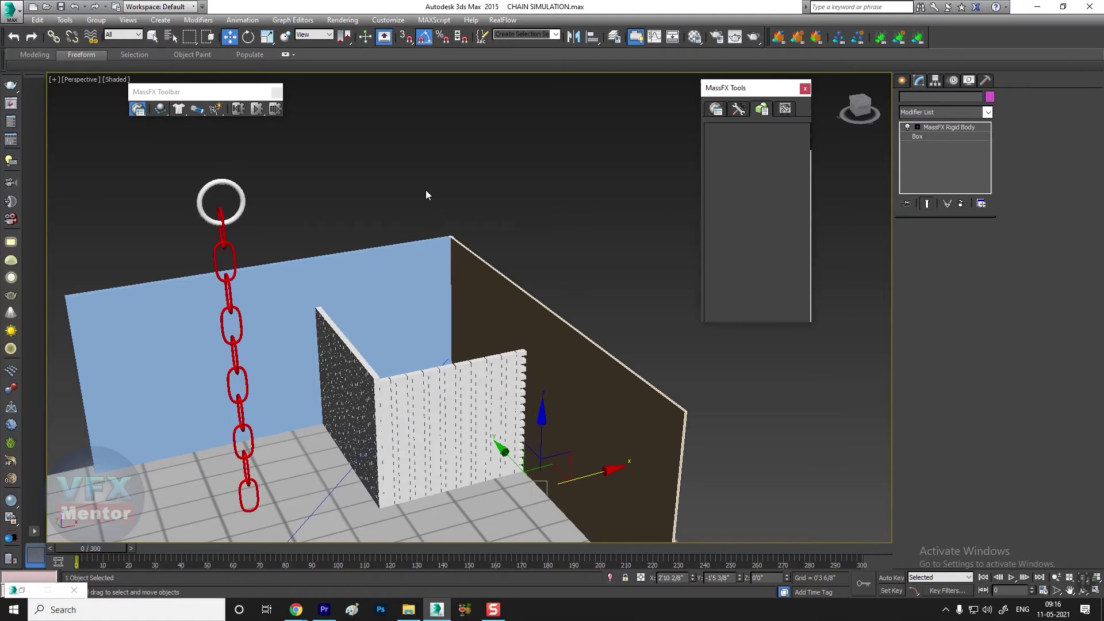
scroll(426, 190, "down", 5)
left_click(409, 381)
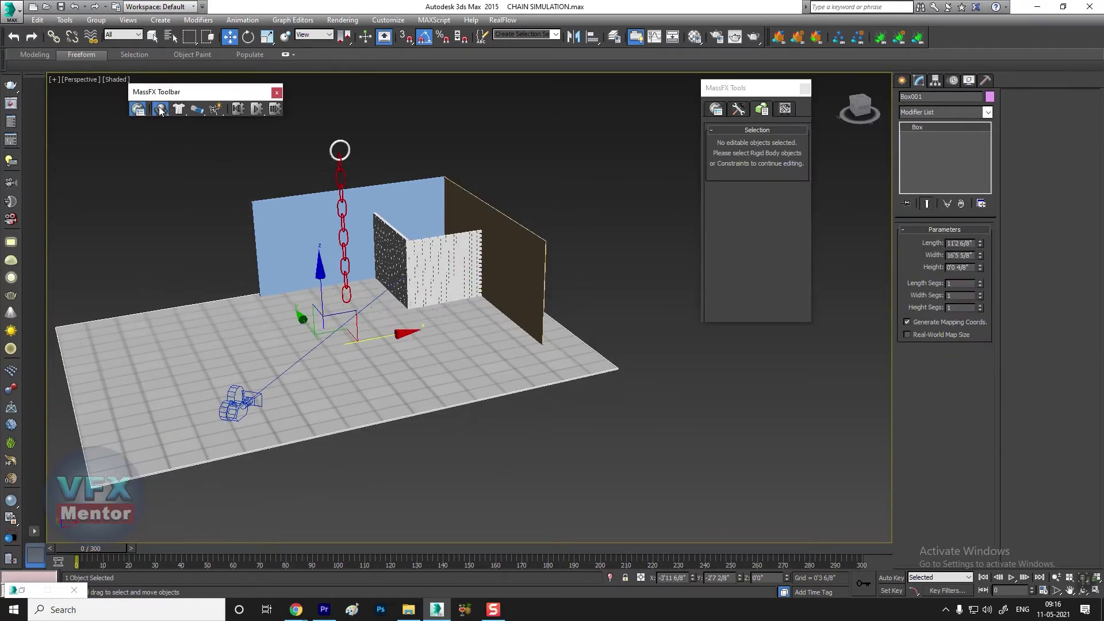
left_click_drag(160, 111, 201, 161)
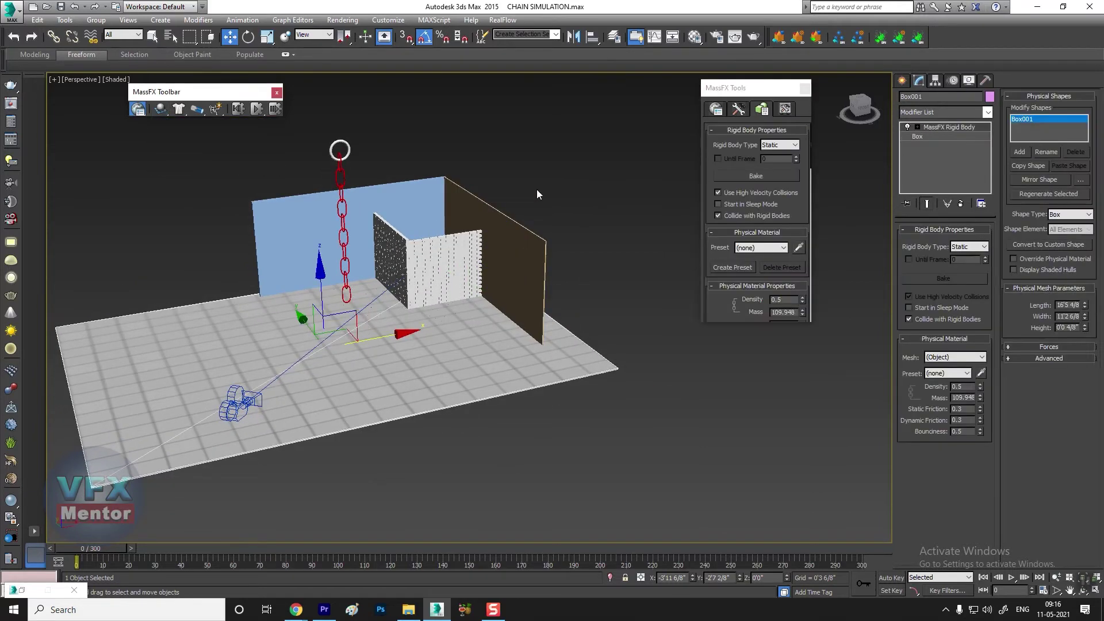
Orbit so the walls face the camera and select all the chain links.
scroll(437, 259, "up", 4)
scroll(403, 287, "up", 3)
scroll(373, 310, "down", 3)
scroll(354, 323, "up", 3)
mouse_move(354, 322)
middle_mouse_down("alt")
mouse_move(285, 309)
mouse_move(295, 304)
middle_mouse_up("alt")
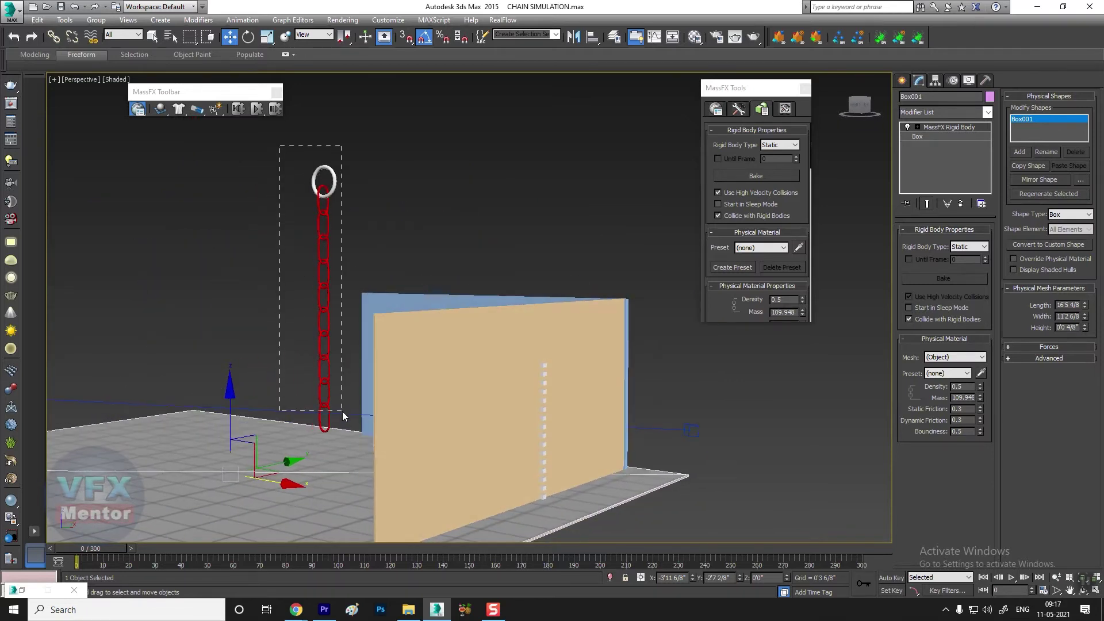
left_click_drag(343, 412, 343, 409)
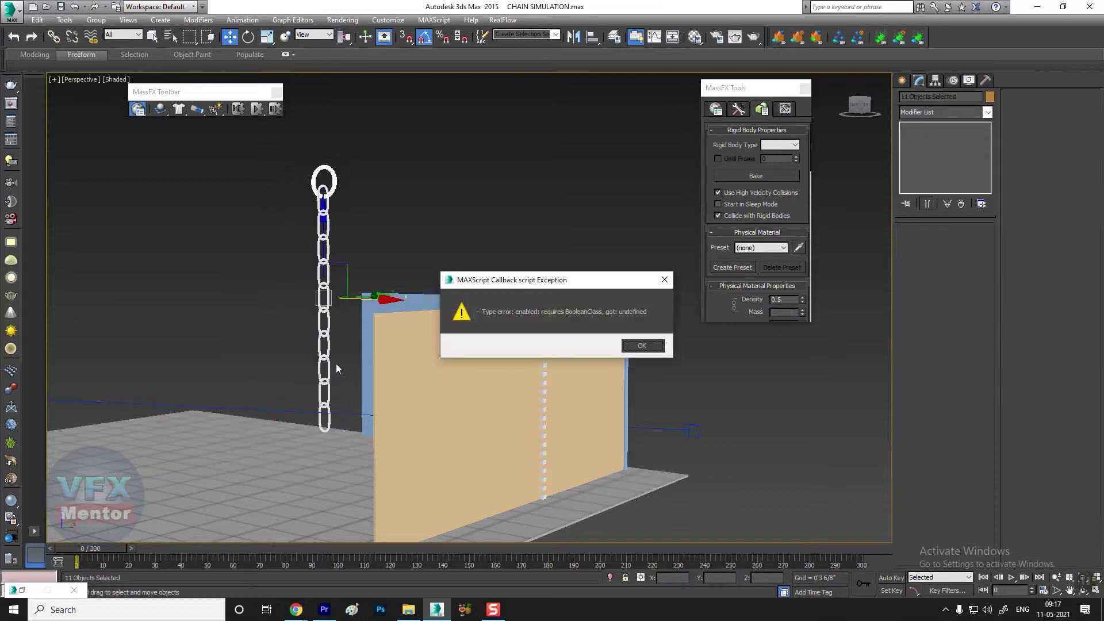
Dismiss the script errors, cancel an attempted chain move, and orbit to a frontal view.
left_click(638, 346)
scroll(344, 337, "down", 3)
middle_click_drag(343, 337, 337, 368, "alt")
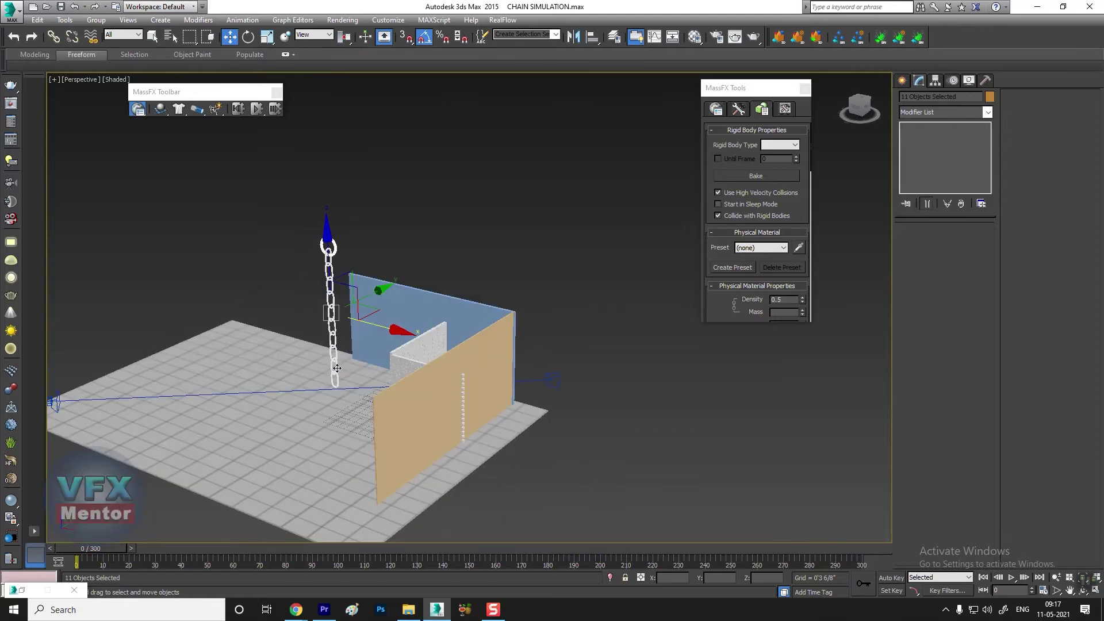
left_click_drag(395, 330, 275, 290)
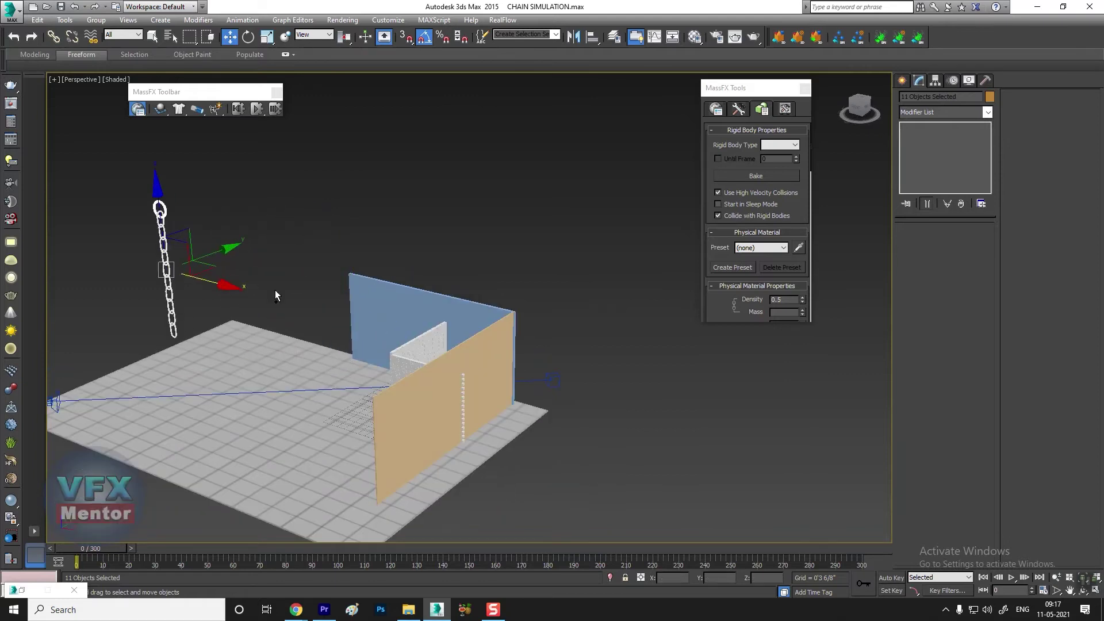
right_click(275, 290)
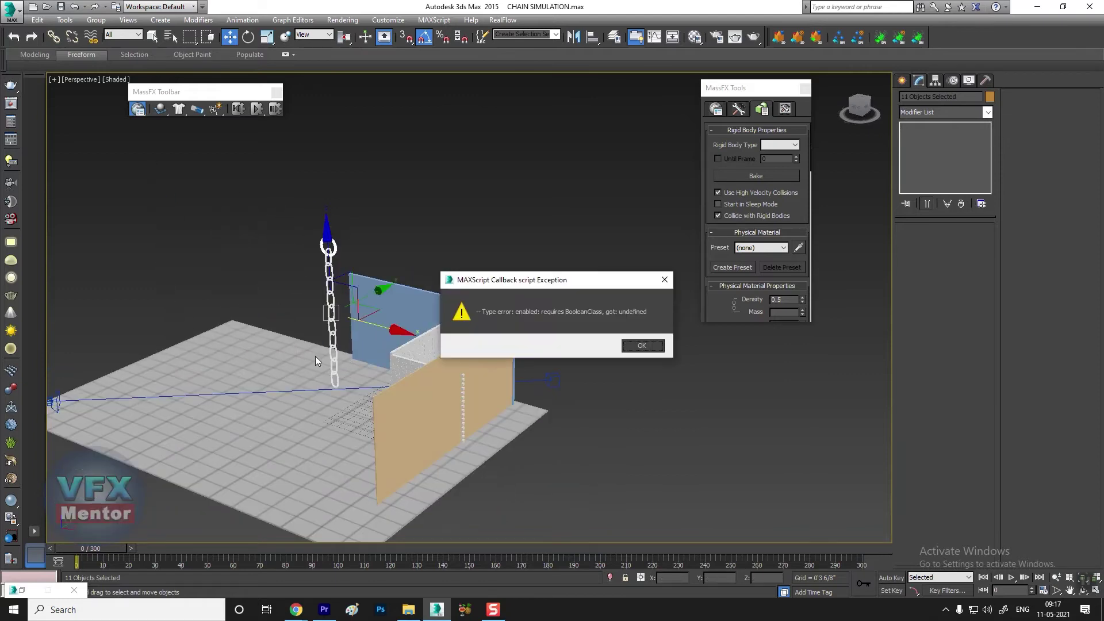
left_click(642, 346)
middle_click_drag(368, 345, 383, 341, "alt")
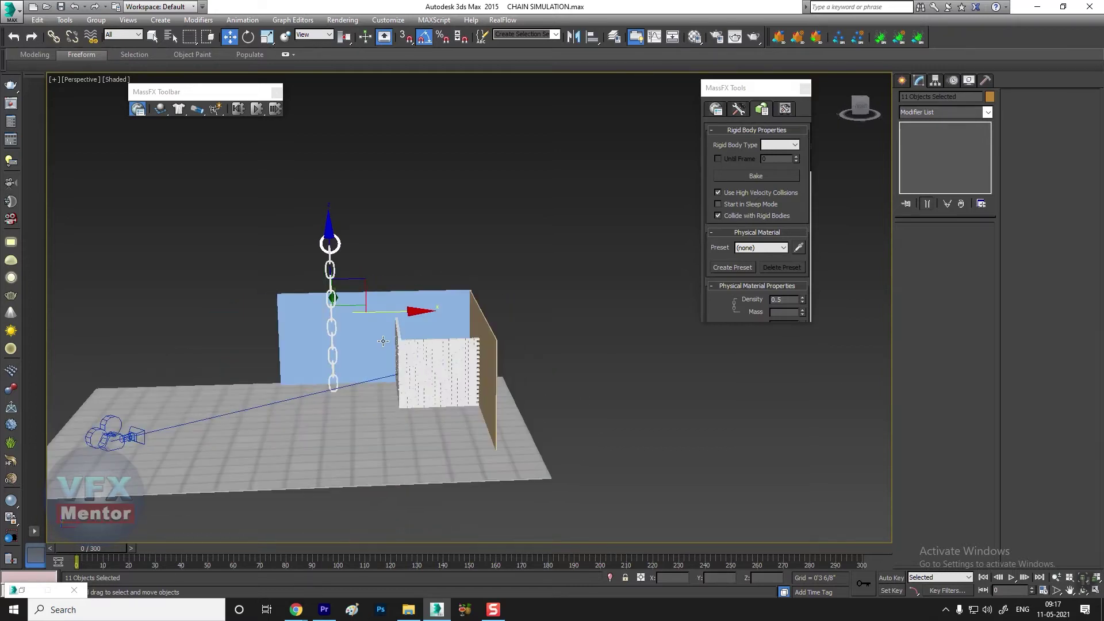
Rotate the chain about 29° on Y, shift it left, then tilt it 9° more.
key("e")
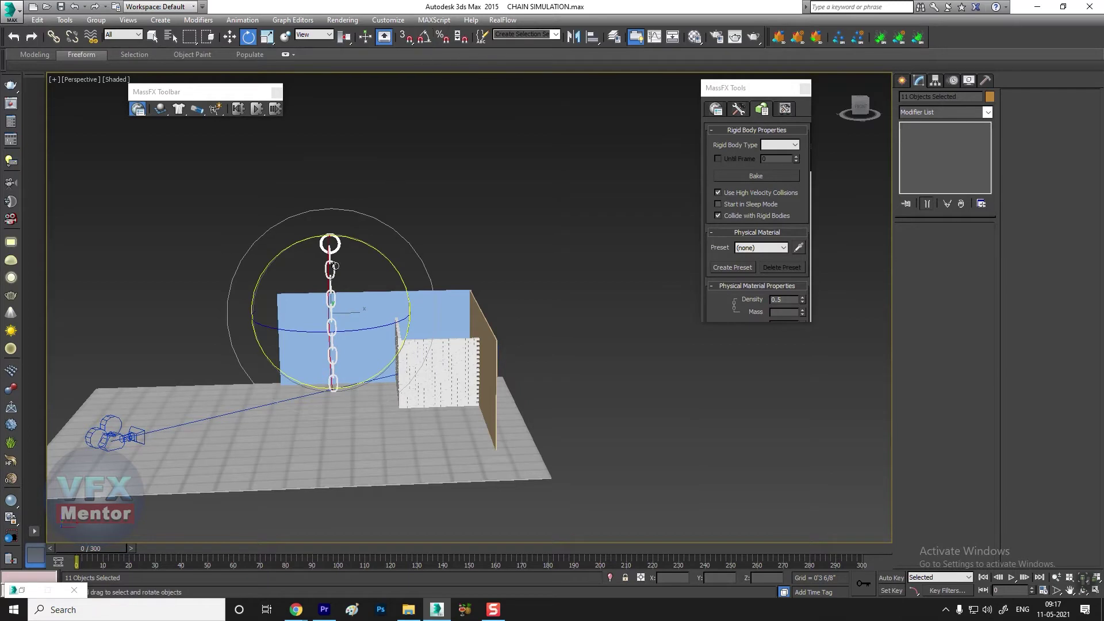
left_click_drag(366, 244, 396, 255)
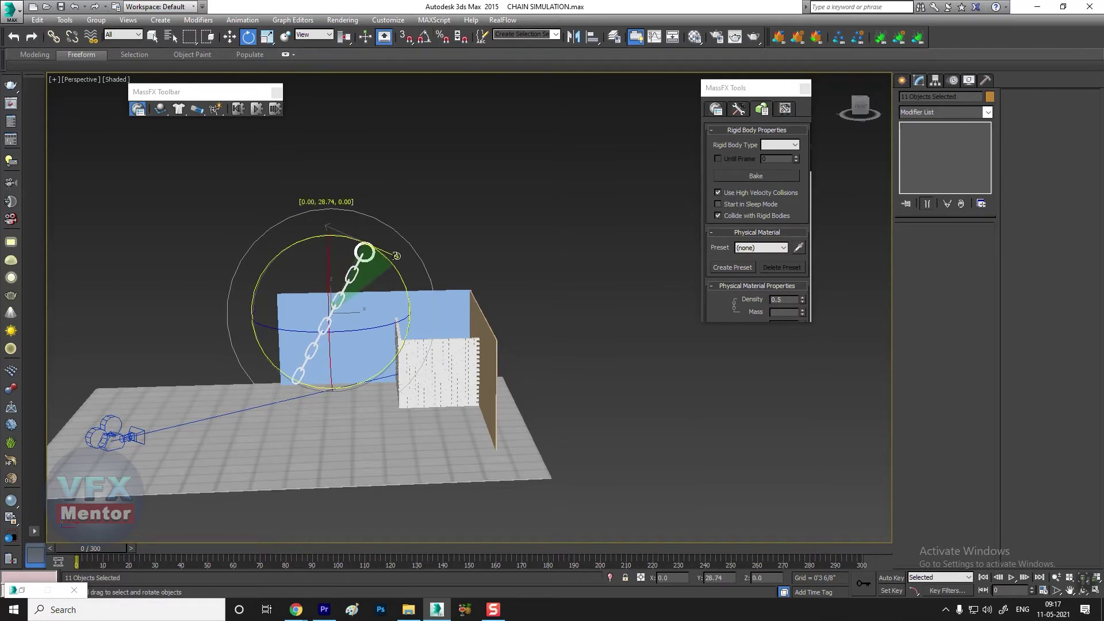
key("w")
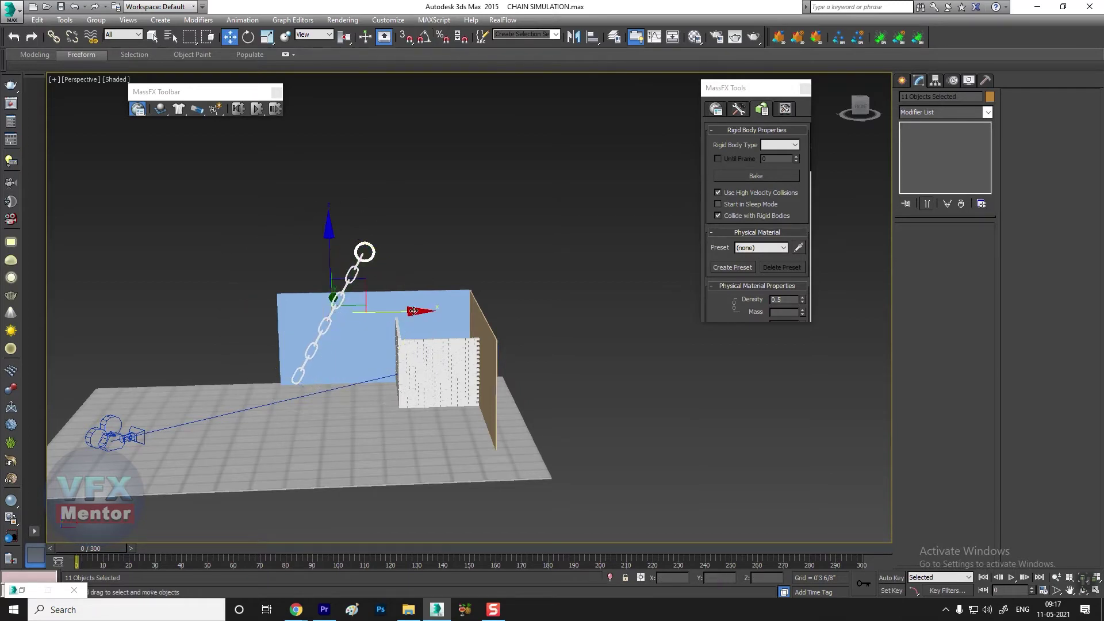
left_click_drag(413, 311, 375, 311)
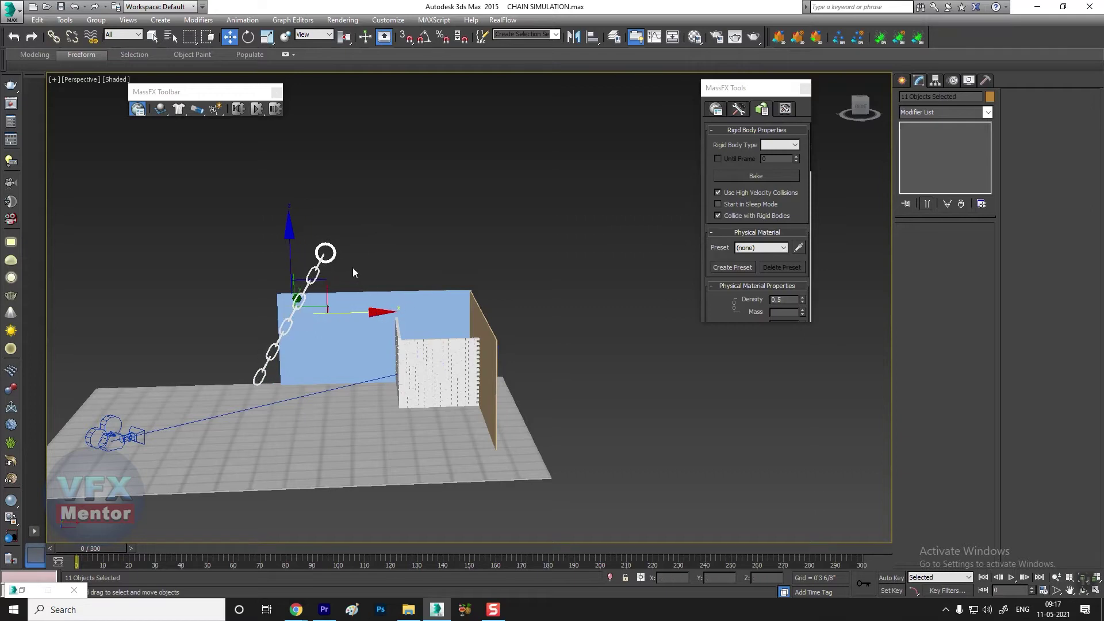
key("e")
left_click_drag(354, 268, 374, 274)
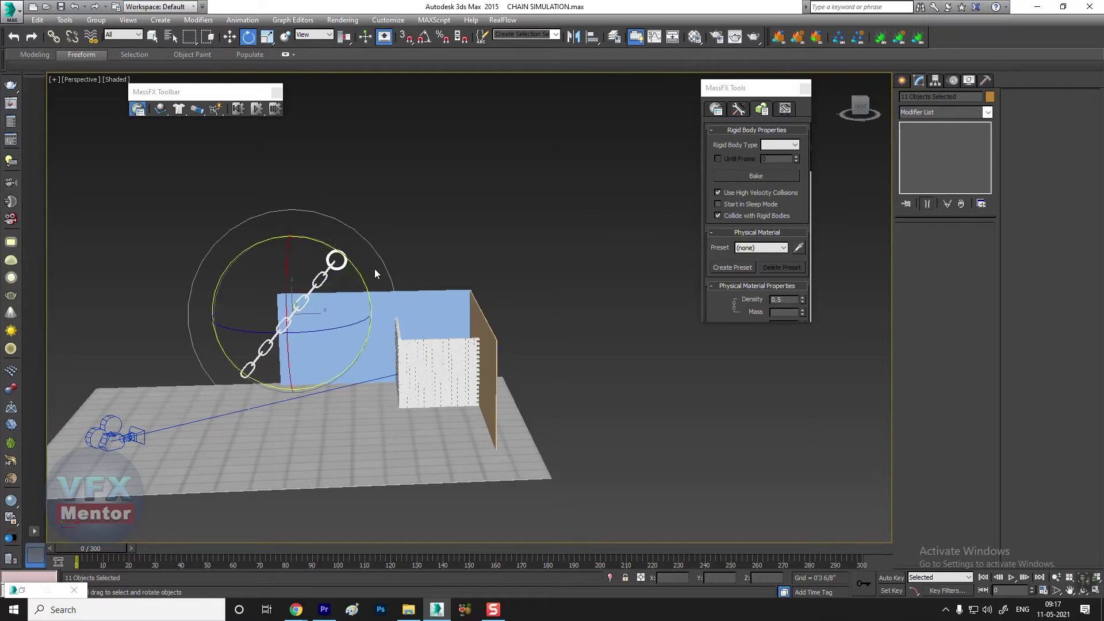
Deselect the chain, orbit the room, and switch to the Camera001 view.
left_click(456, 217)
scroll(455, 217, "down", 3)
mouse_move(456, 216)
middle_mouse_down("alt")
mouse_move(383, 352)
mouse_move(369, 328)
mouse_move(432, 295)
middle_mouse_up("alt")
scroll(374, 267, "up", 2)
scroll(385, 307, "up", 2)
key("c")
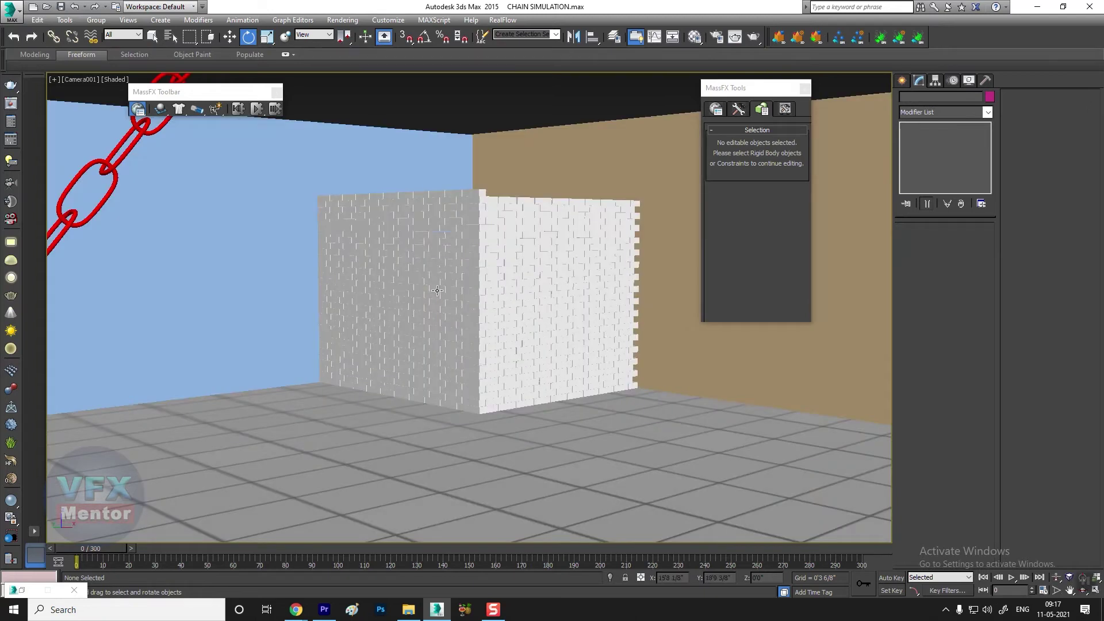
Move the MassFX toolbar aside and reset the simulation after the test run.
left_click_drag(239, 95, 184, 96)
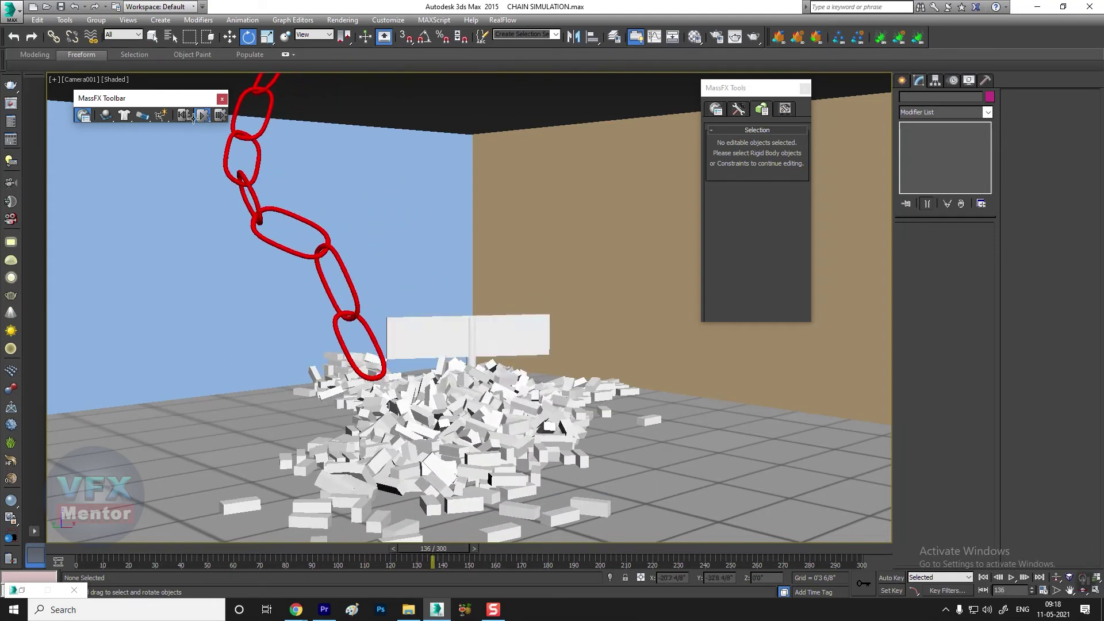
left_click(183, 115)
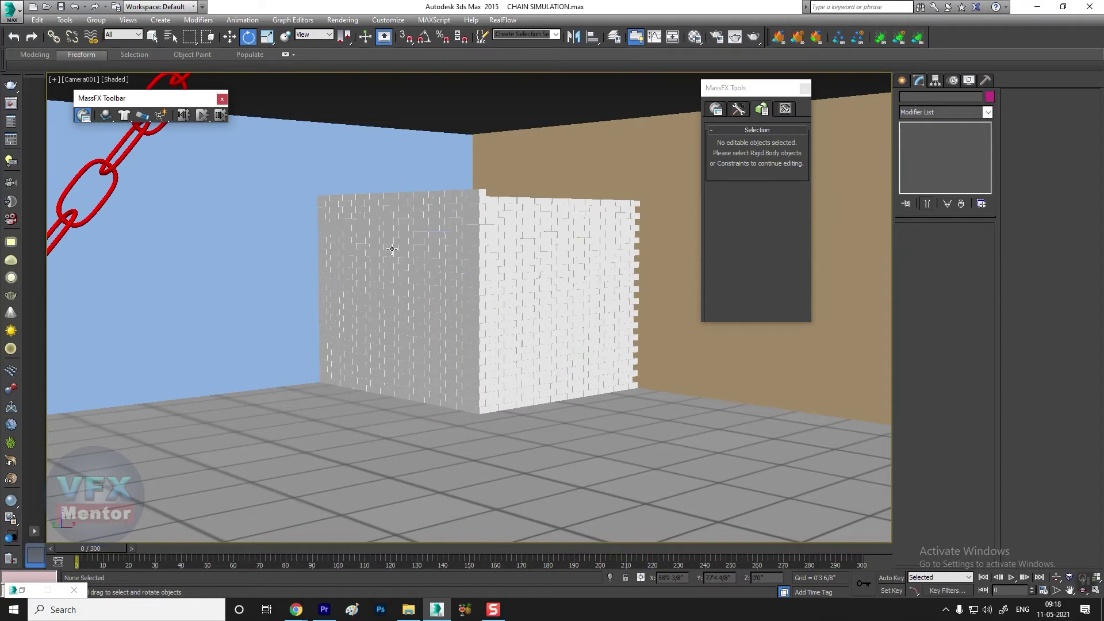
Return to Perspective view and select all chain links, dismissing the script error messages.
key("p")
scroll(399, 239, "down", 3)
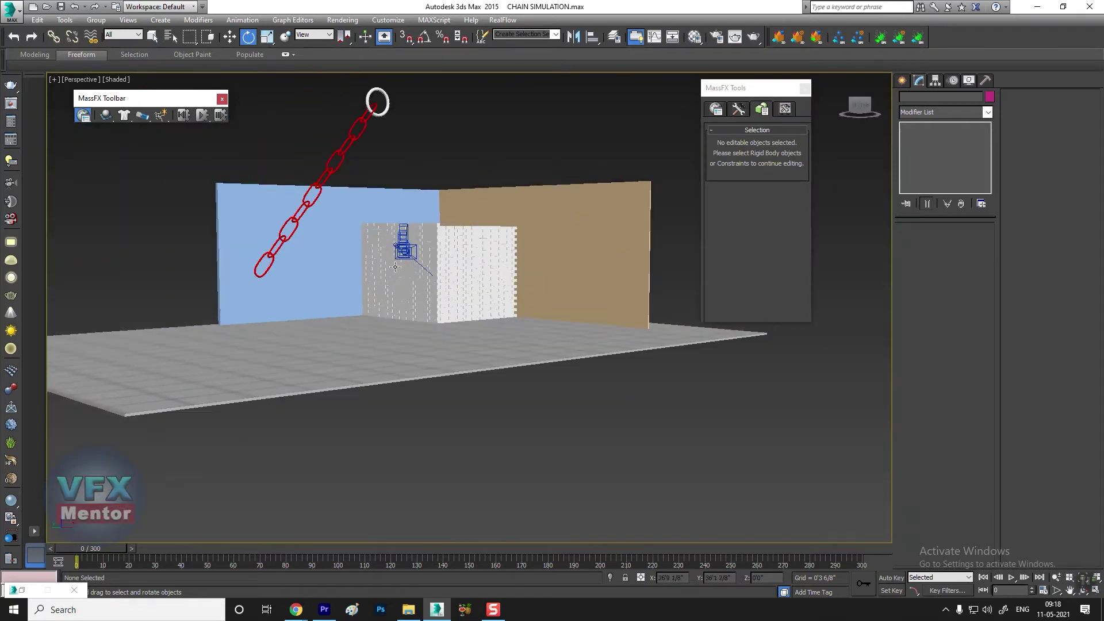
mouse_move(377, 101)
middle_mouse_down("alt")
mouse_move(464, 274)
mouse_move(468, 259)
mouse_move(502, 369)
mouse_move(506, 345)
middle_mouse_up("alt")
left_click_drag(537, 137, 462, 316)
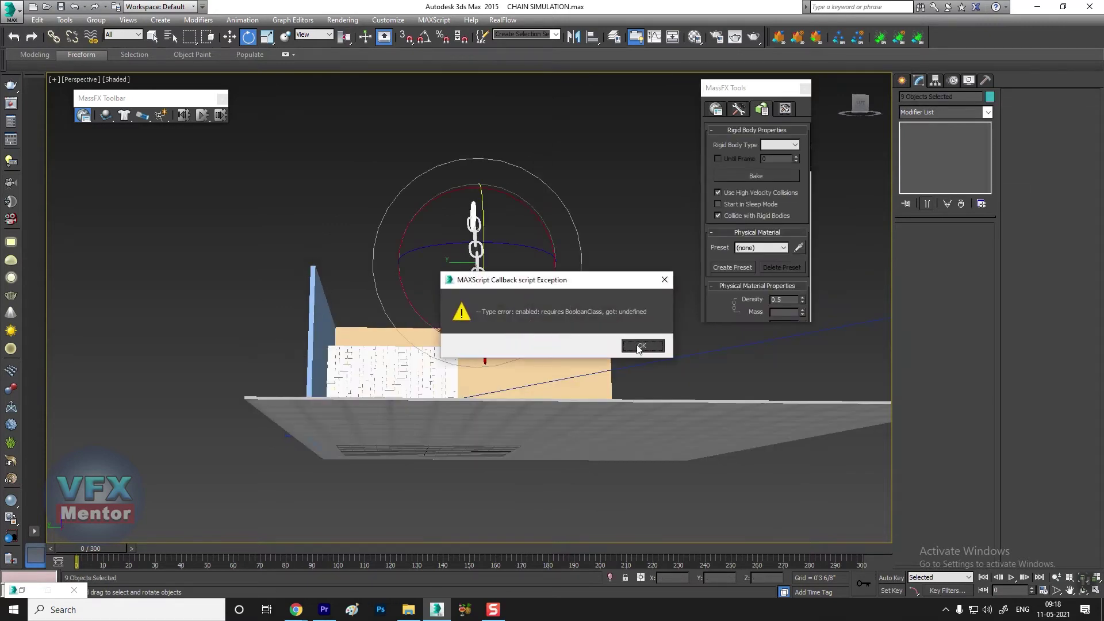
left_click(638, 346)
middle_click_drag(506, 368, 464, 372, "alt")
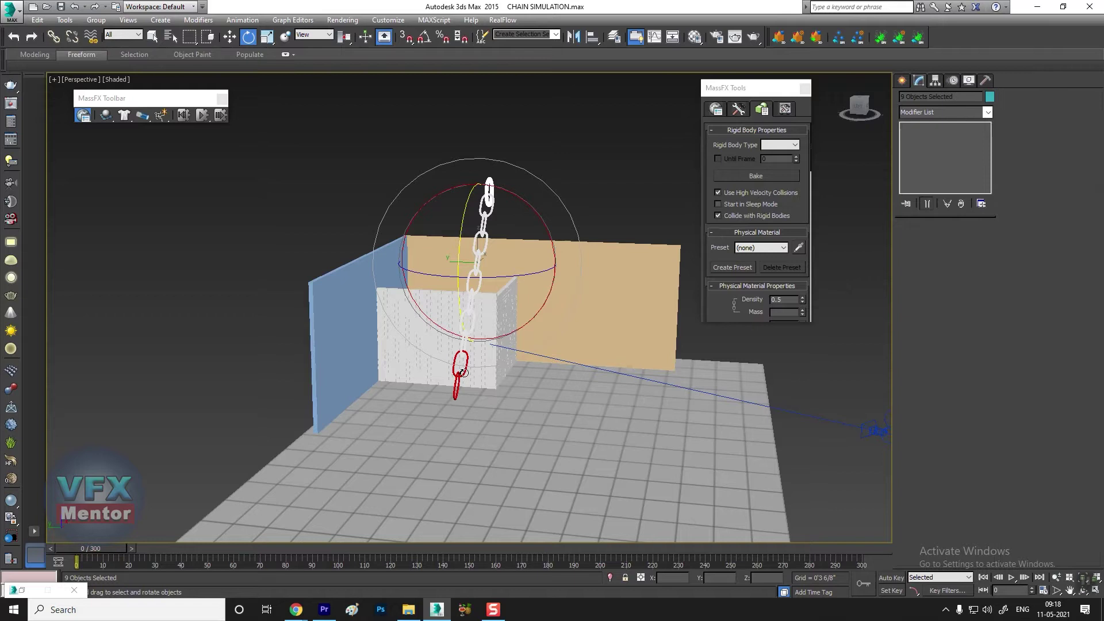
left_click(464, 372, "ctrl")
left_click(636, 348)
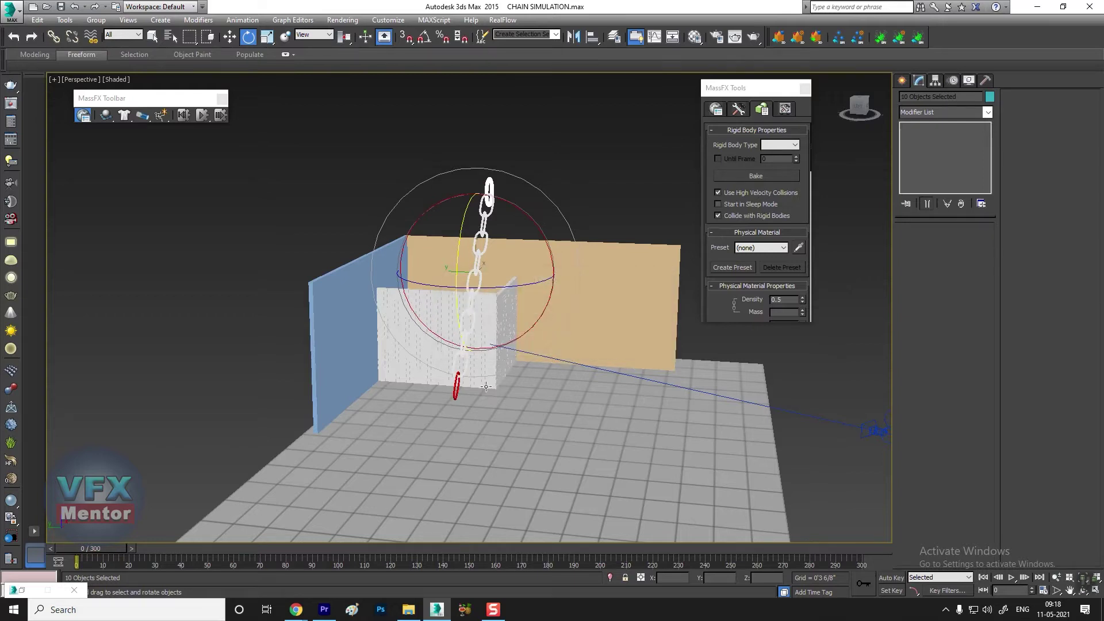
left_click(454, 393, "ctrl")
left_click(638, 345)
mouse_move(638, 345)
middle_mouse_down("alt")
mouse_move(498, 351)
mouse_move(498, 409)
middle_mouse_up("alt")
Move the chain left toward the blue wall and orbit to check its position.
key("w")
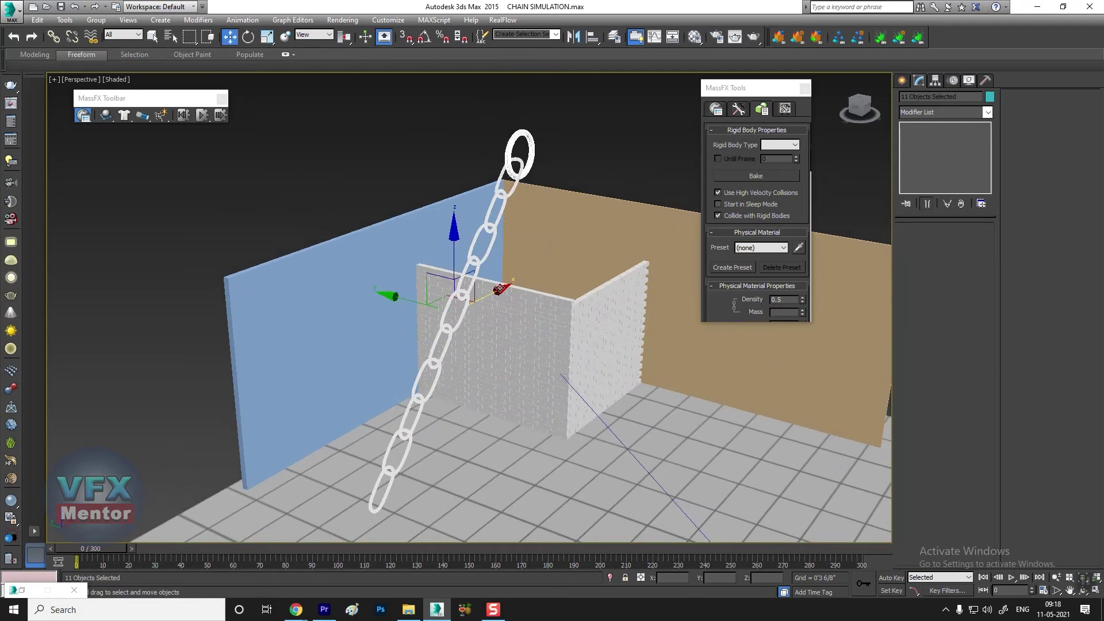
left_click_drag(396, 297, 361, 297)
mouse_move(362, 297)
middle_mouse_down("alt")
mouse_move(552, 310)
mouse_move(506, 294)
mouse_move(347, 313)
middle_mouse_up("alt")
left_click_drag(333, 302, 255, 302)
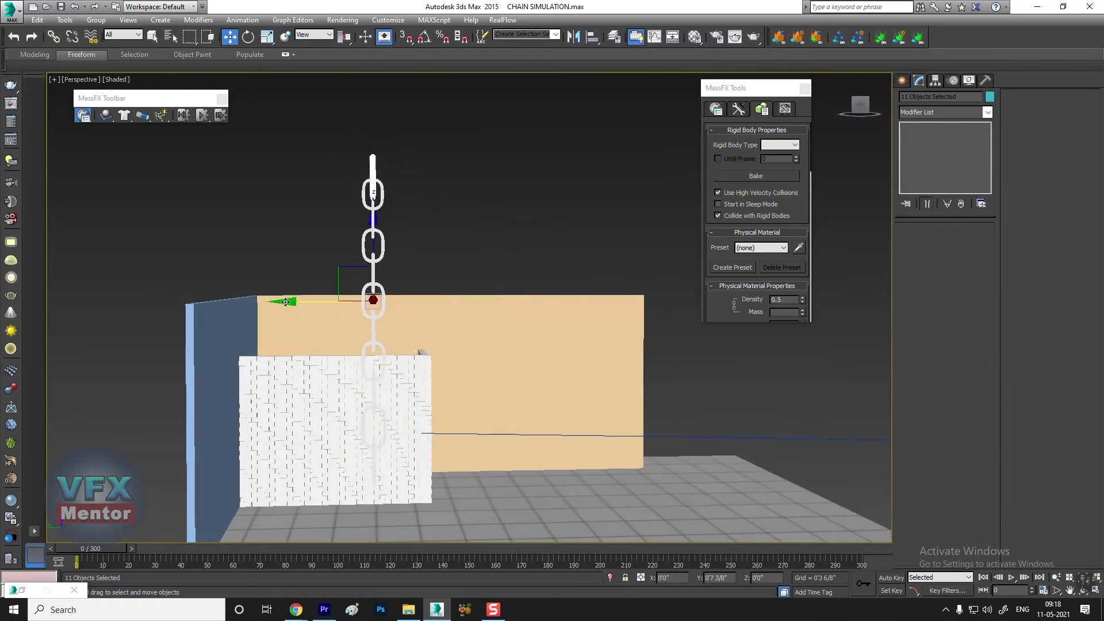
mouse_move(255, 302)
middle_mouse_down("alt")
mouse_move(549, 340)
mouse_move(481, 156)
middle_mouse_up("alt")
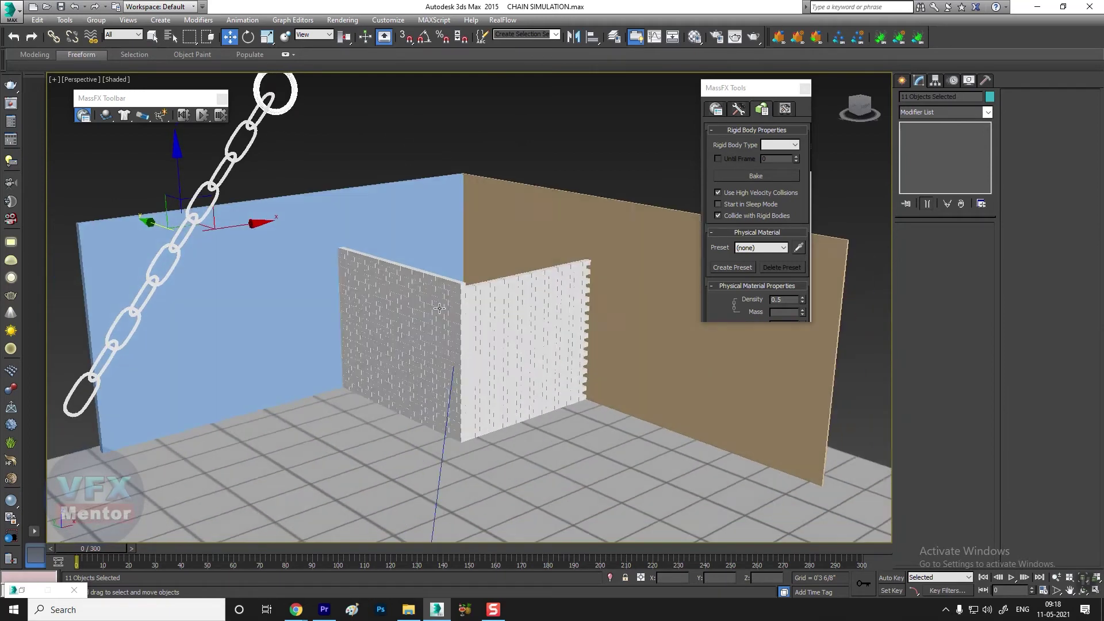
Deselect the chain, open MassFX World Parameters, orbit to the blue wall, and start the simulation.
left_click(454, 147)
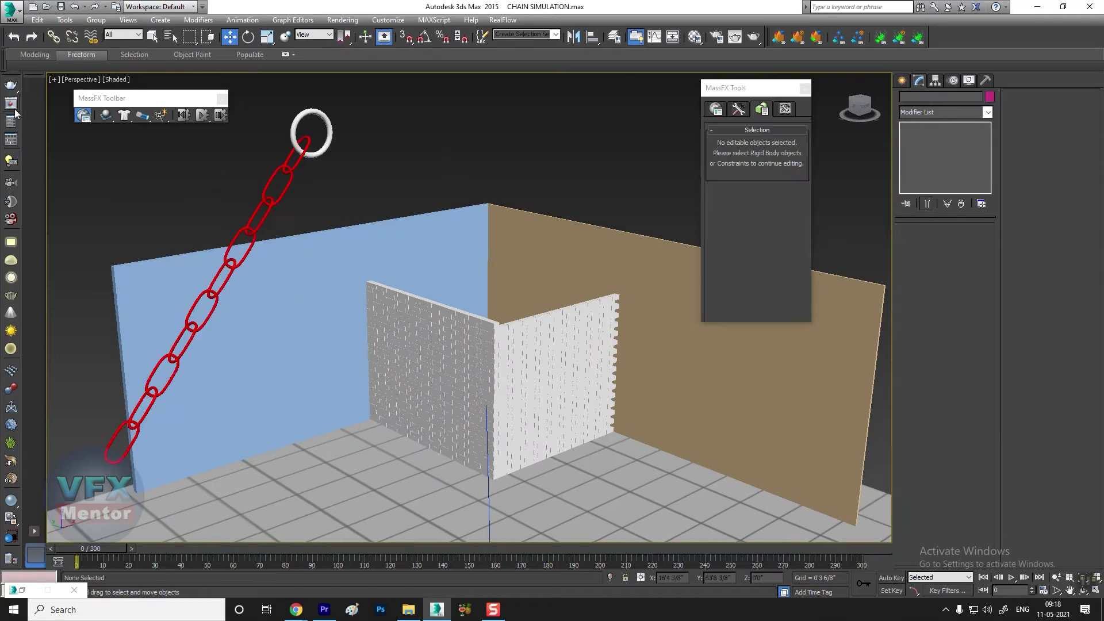
left_click(83, 115)
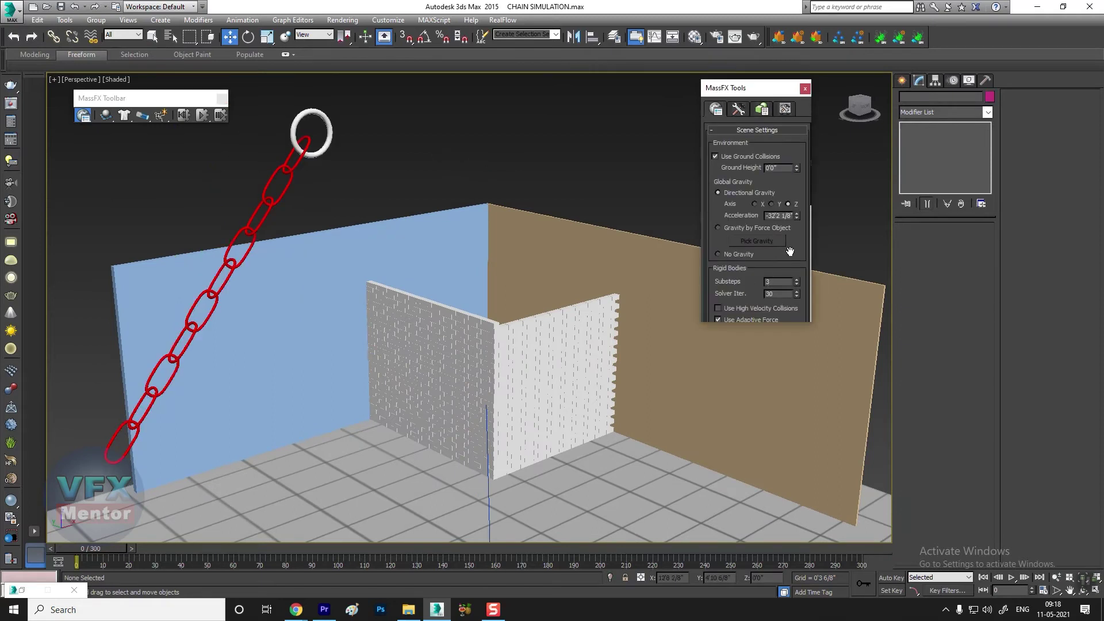
scroll(798, 245, "down", 5)
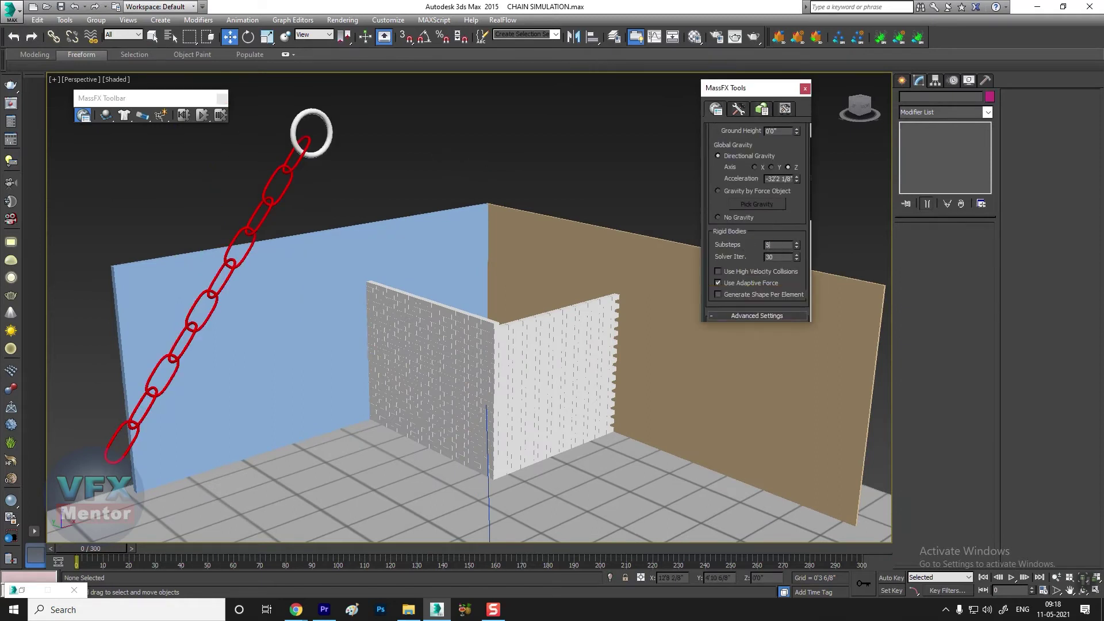
scroll(549, 230, "down", 3)
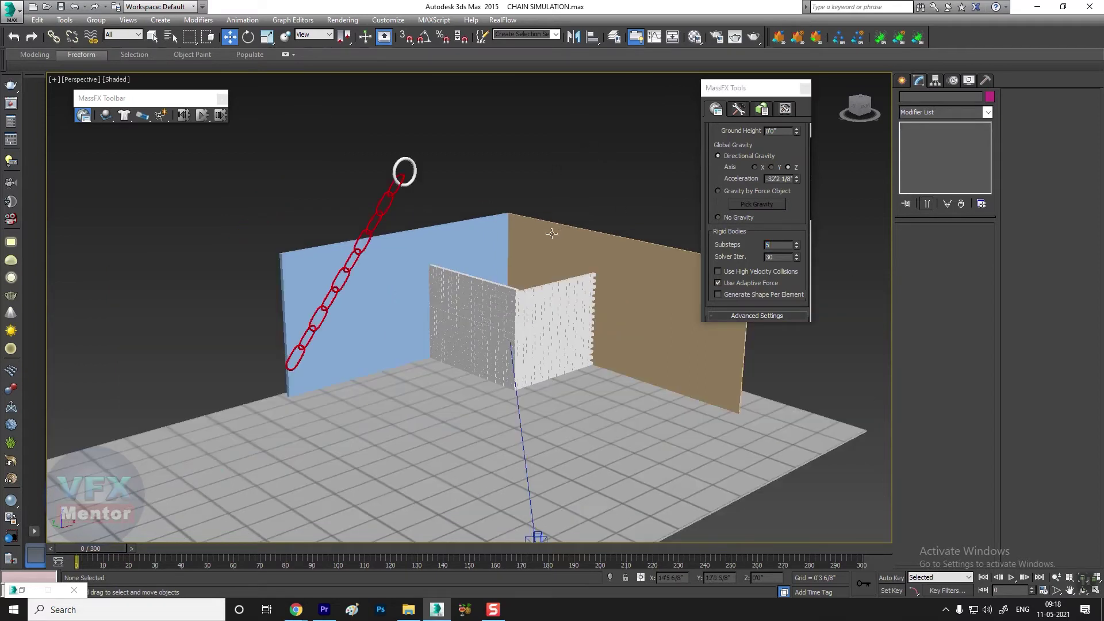
scroll(551, 233, "down", 2)
middle_click_drag(551, 233, 529, 315, "alt")
scroll(529, 315, "up", 4)
scroll(523, 345, "down", 3)
scroll(519, 369, "up", 2)
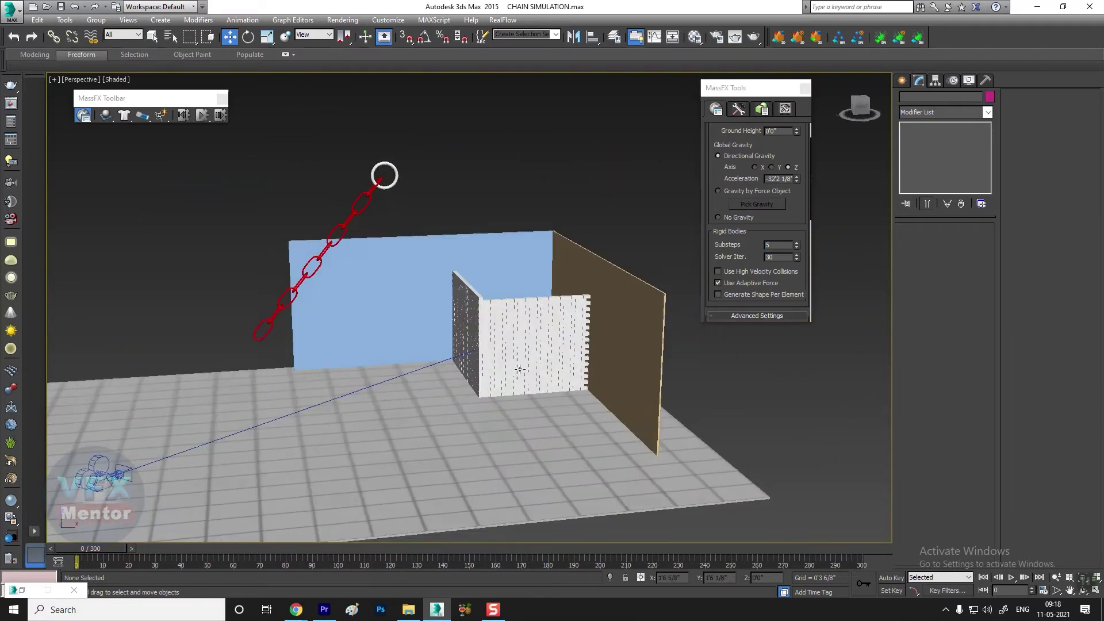
scroll(519, 370, "down", 1)
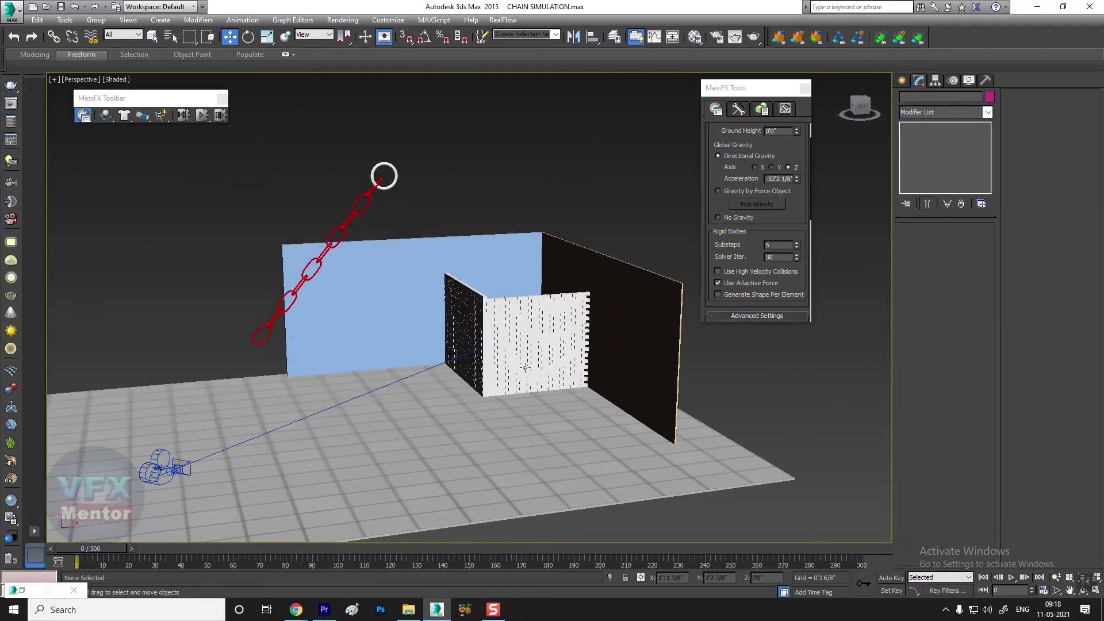
left_click(203, 117)
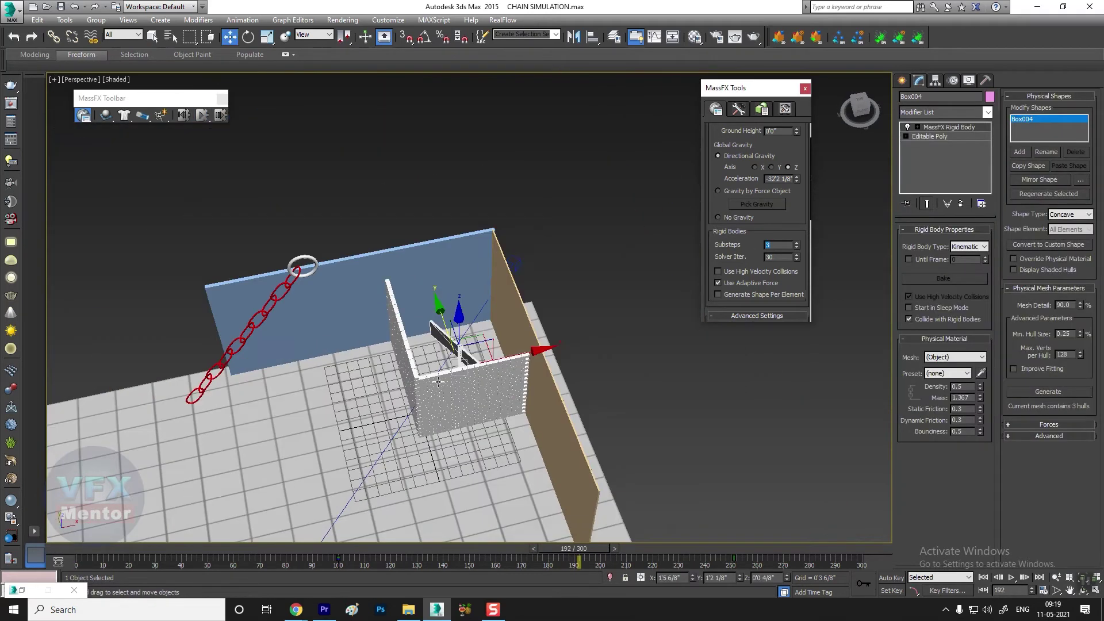
Scrub the time slider back to frame 60 and orbit closer to the walls.
middle_click_drag(439, 382, 537, 560, "alt")
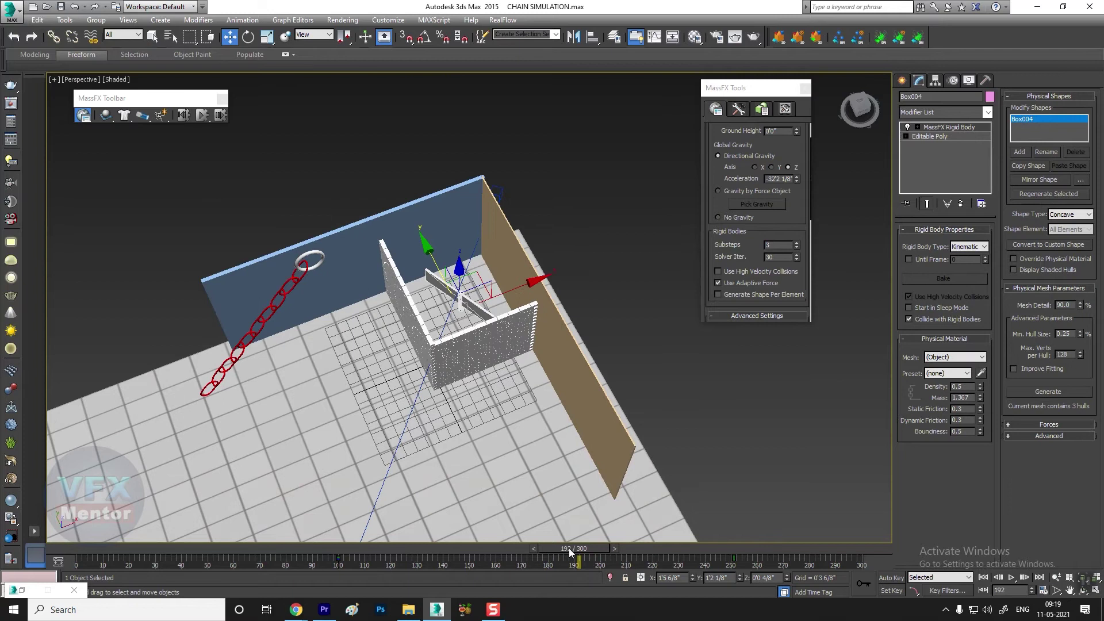
left_click_drag(569, 549, 295, 550)
mouse_move(460, 311)
middle_mouse_down("alt")
mouse_move(430, 299)
mouse_move(449, 305)
middle_mouse_up("alt")
scroll(430, 299, "up", 5)
Select a corner brick, then box-select the whole brick wall and frame it closer.
left_click(423, 268)
mouse_move(423, 267)
middle_mouse_down("alt")
mouse_move(460, 322)
mouse_move(501, 347)
middle_mouse_up("alt")
scroll(460, 322, "down", 3)
scroll(486, 348, "up", 3)
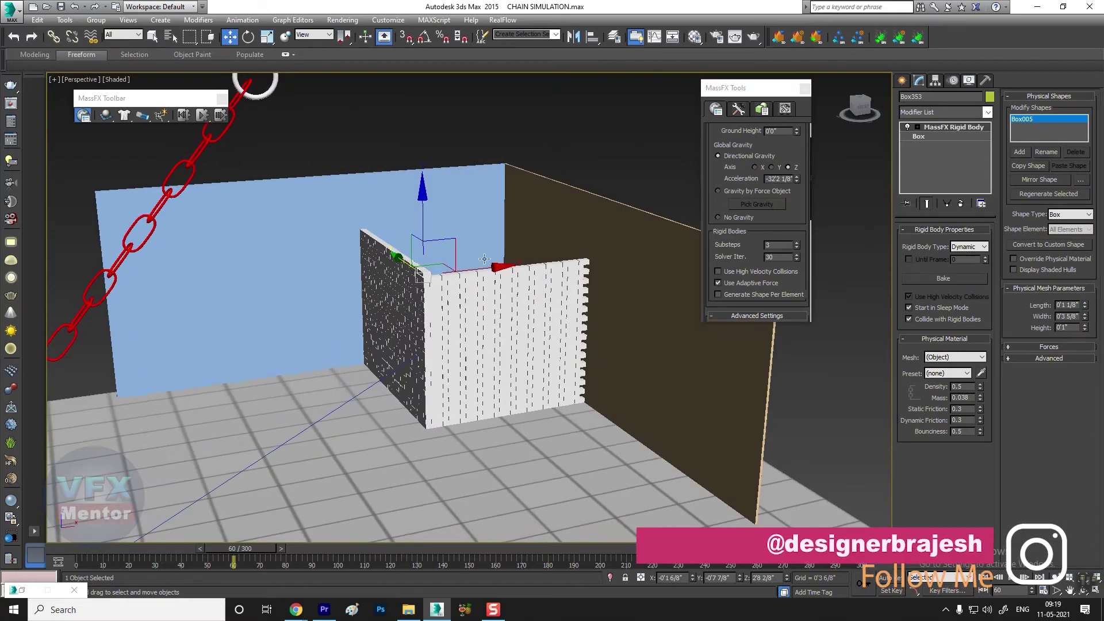
scroll(485, 259, "down", 3)
middle_click_drag(484, 259, 502, 370, "alt")
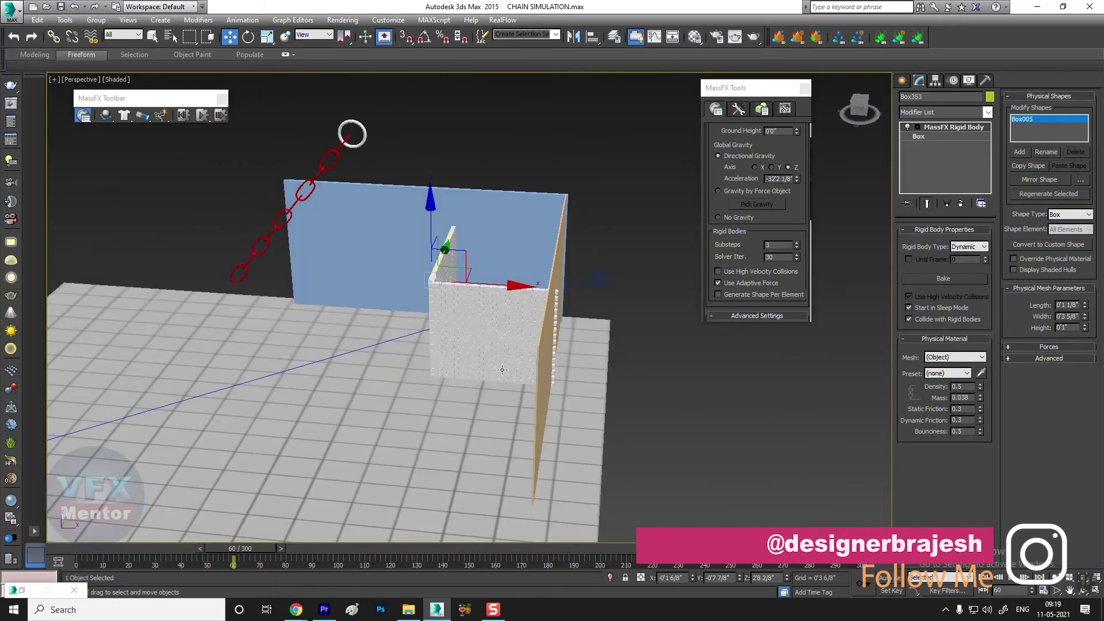
left_click_drag(630, 447, 632, 450)
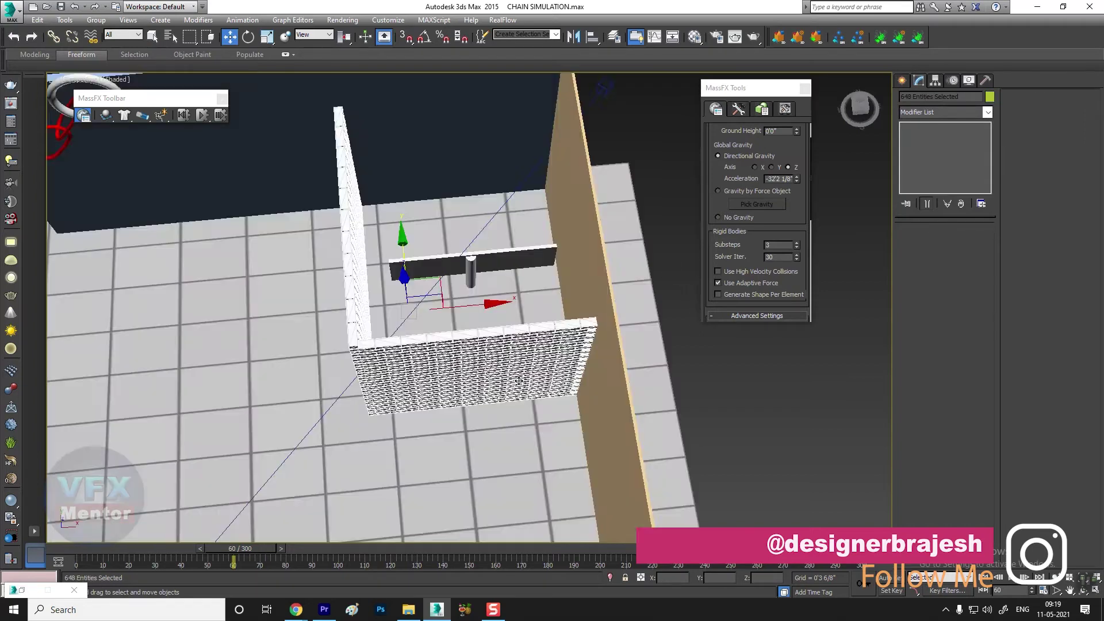
middle_click_drag(188, 367, 443, 379, "alt")
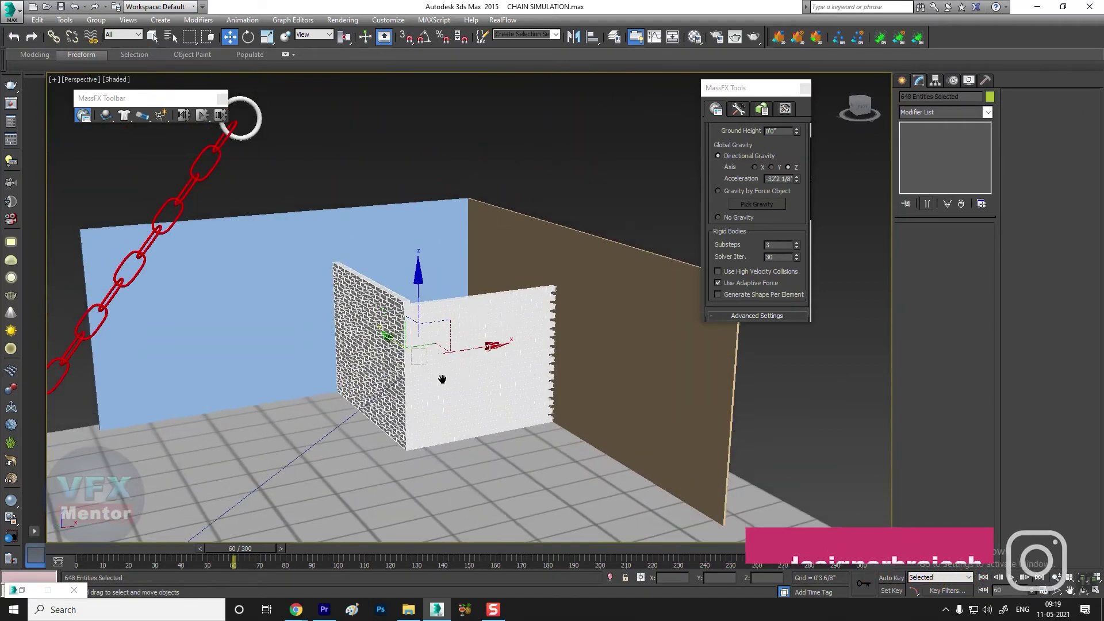
Clear the selection and choose the 'wall brick' named selection set.
left_click(582, 103)
scroll(582, 103, "down", 5)
middle_click_drag(581, 102, 512, 88, "alt")
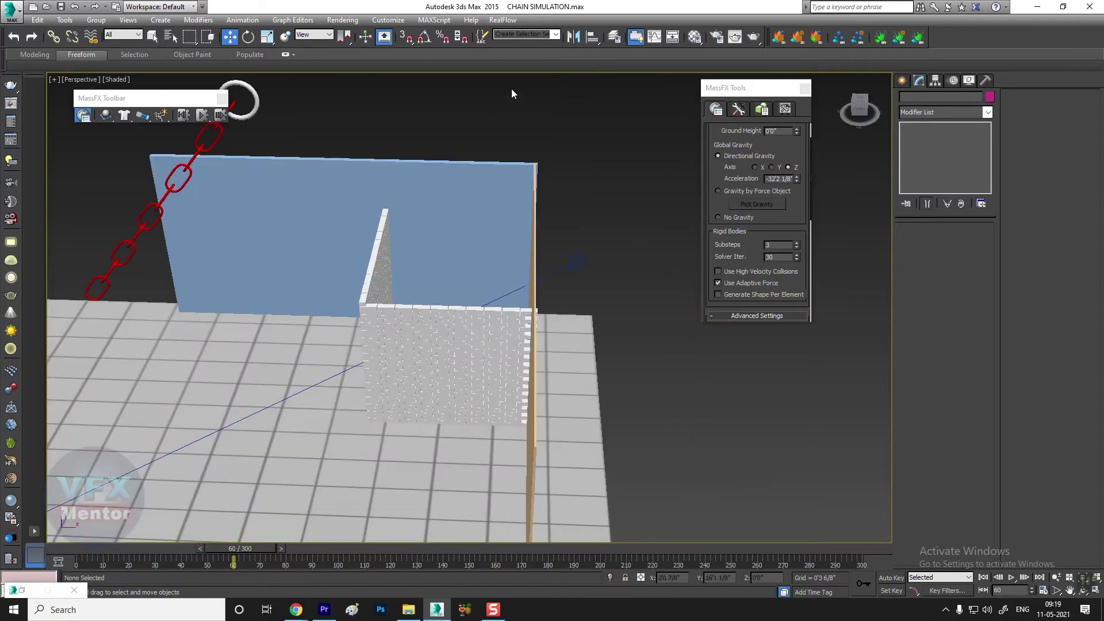
left_click(556, 34)
left_click(511, 47)
Open the MassFX Multi-Object Editor for the bricks and highlight the Density field.
scroll(440, 359, "up", 2)
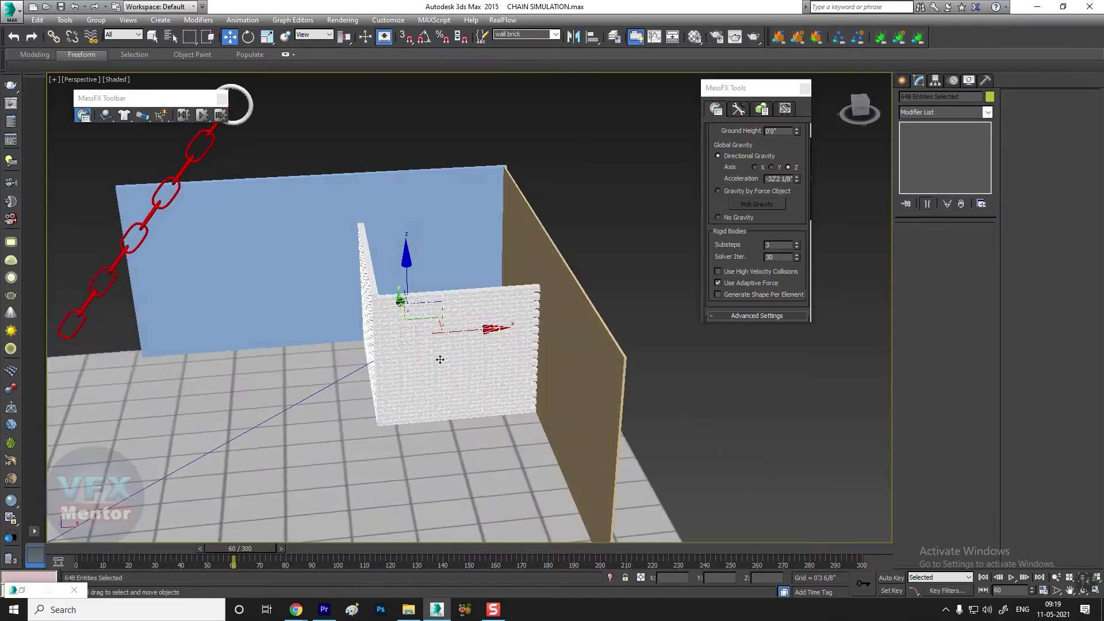
middle_click_drag(440, 360, 682, 222, "alt")
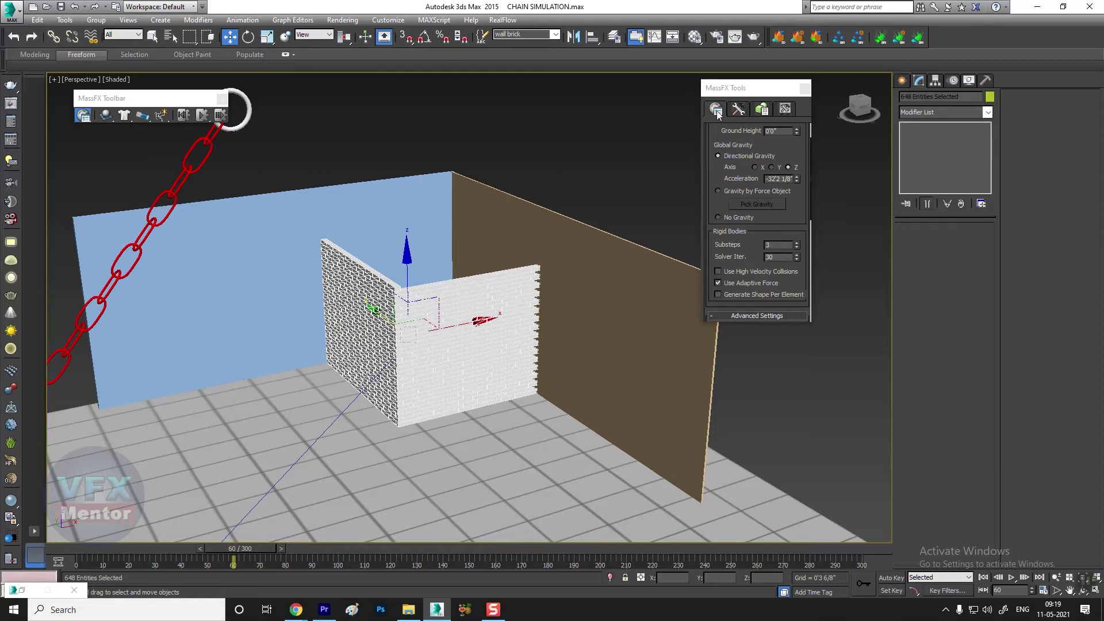
left_click(761, 109)
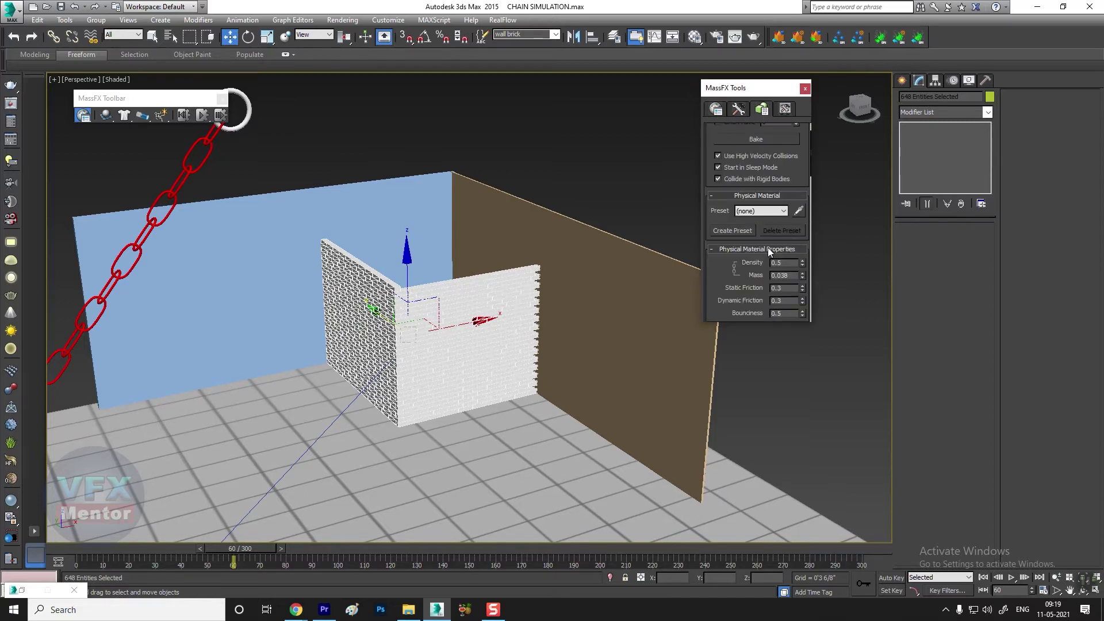
scroll(771, 253, "down", 2)
scroll(782, 230, "down", 1)
left_click_drag(789, 199, 752, 199)
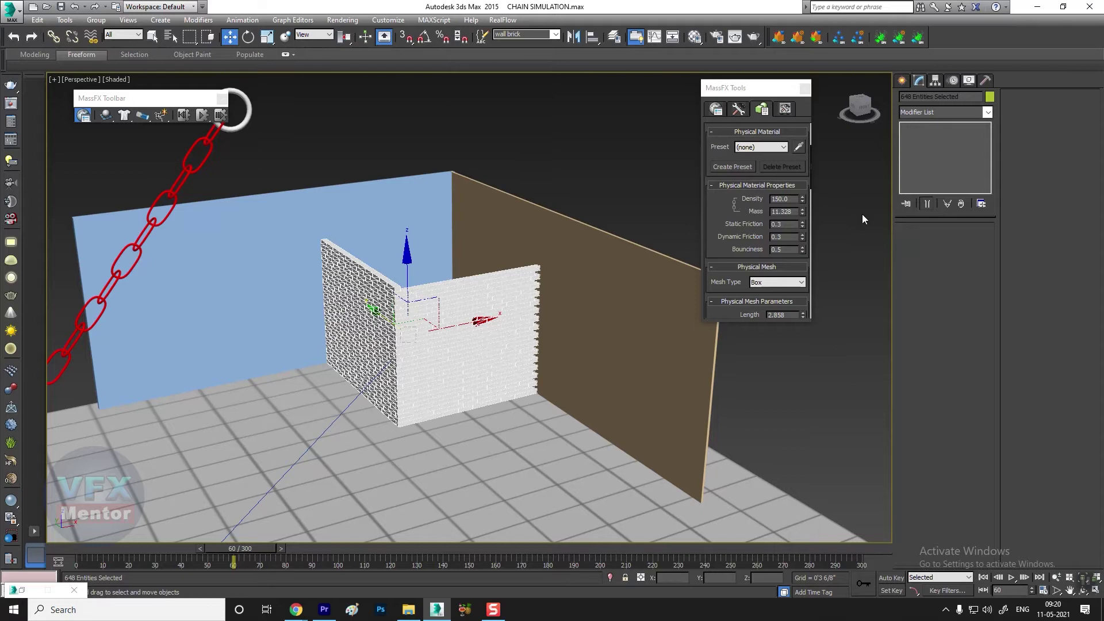
scroll(554, 270, "down", 3)
scroll(520, 301, "up", 5)
scroll(575, 276, "down", 2)
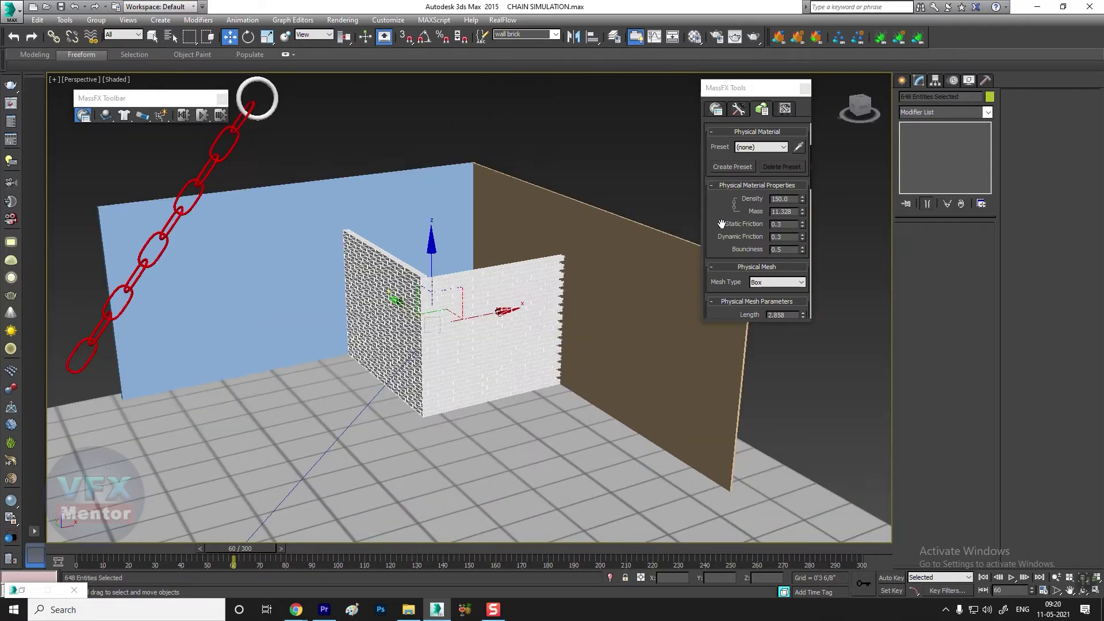
Set the bricks' physical material Density to 80 and Bounciness to 0.1.
double_click(792, 199)
type("8")
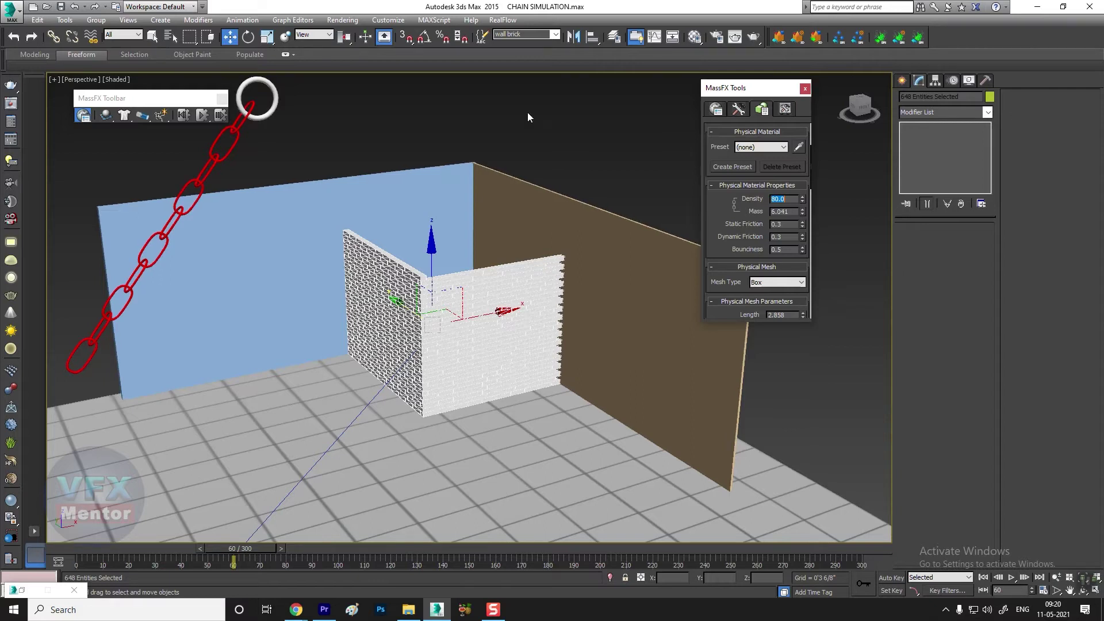
left_click(788, 250)
type(".1")
scroll(474, 292, "down", 3)
scroll(474, 292, "down", 2)
scroll(475, 302, "up", 3)
scroll(489, 311, "down", 3)
scroll(480, 328, "up", 2)
scroll(481, 333, "up", 1)
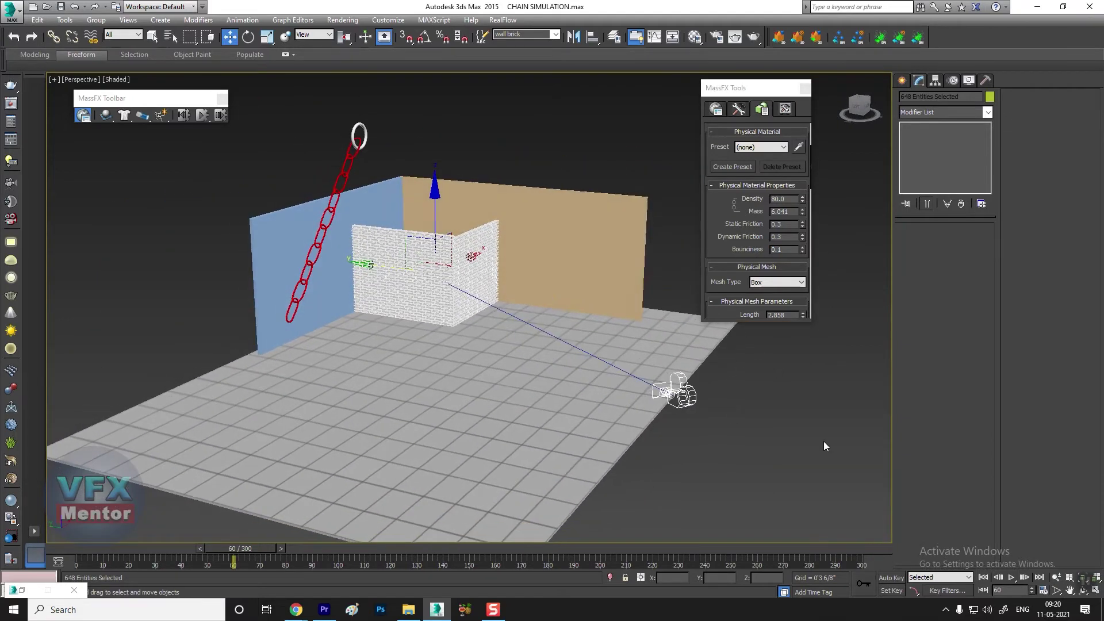
Select the 'wall brick' set minus the camera and name it as new selection set 'brick 2'.
left_click(681, 392)
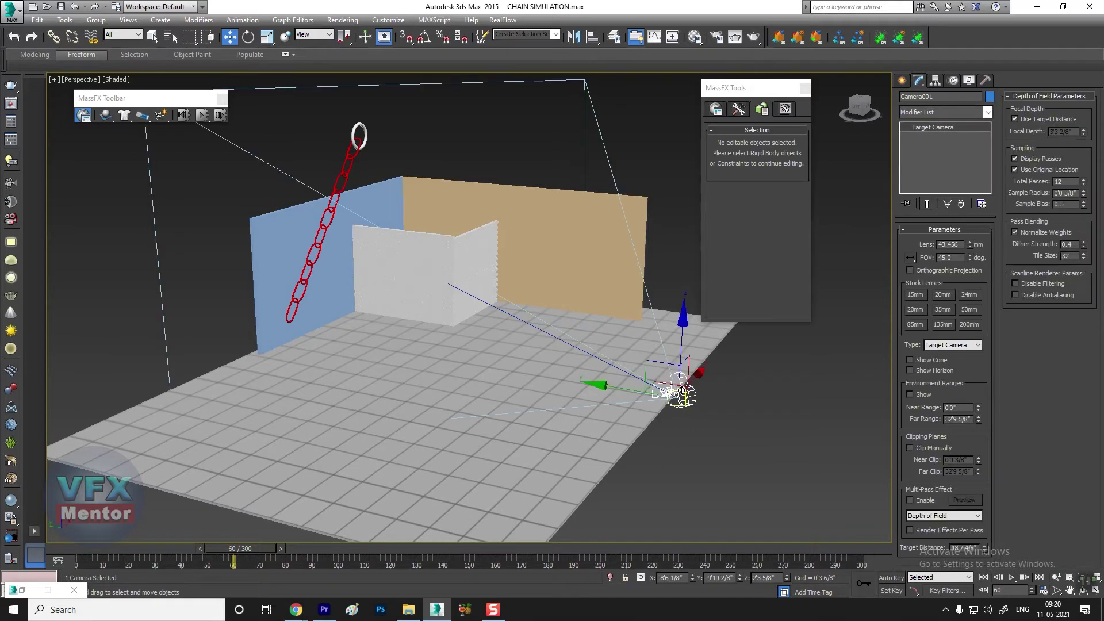
left_click(554, 35)
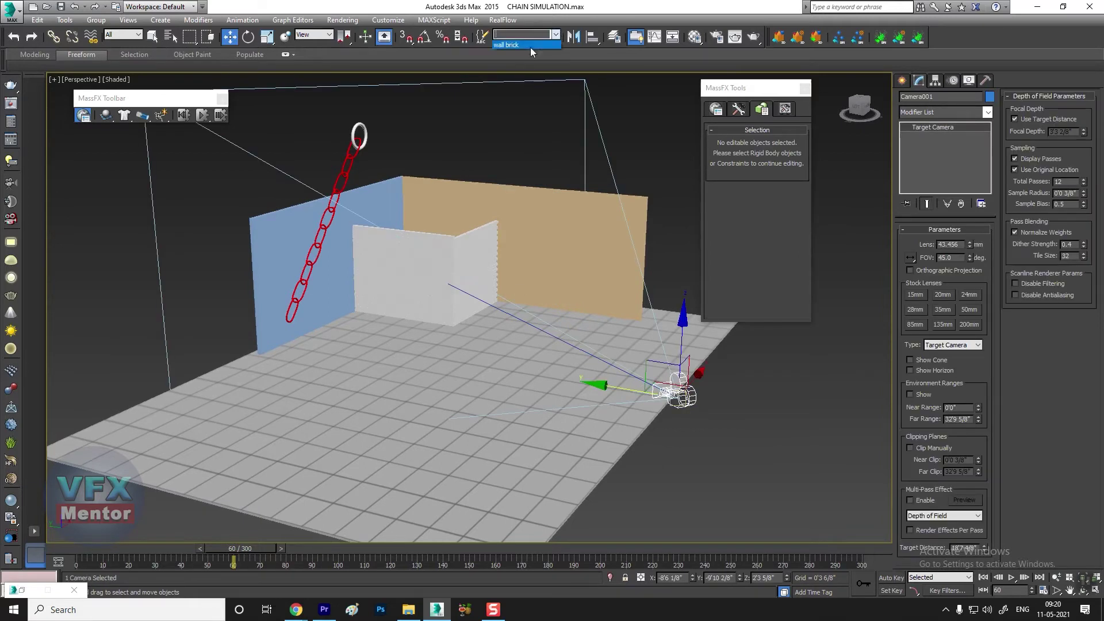
left_click(508, 45)
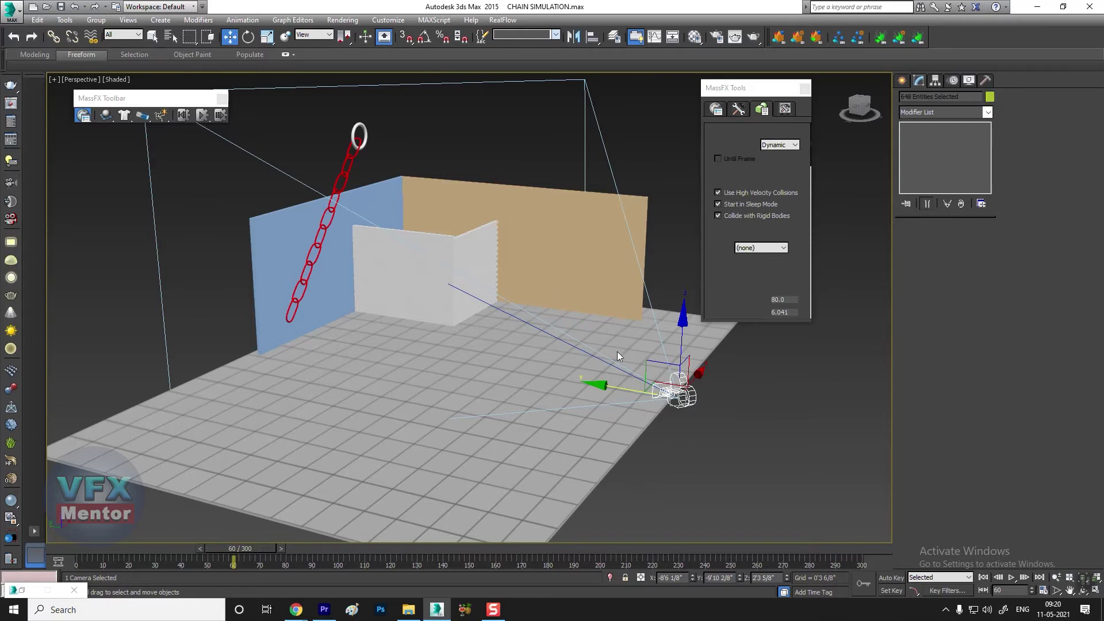
left_click_drag(719, 434, 747, 377)
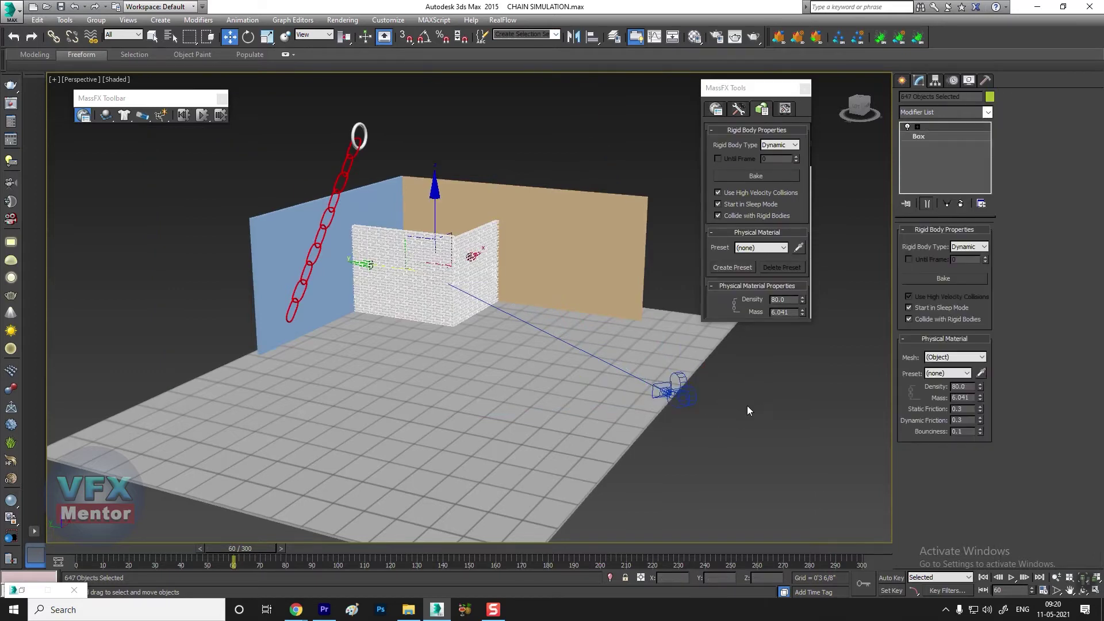
left_click(529, 31)
type("brick 2")
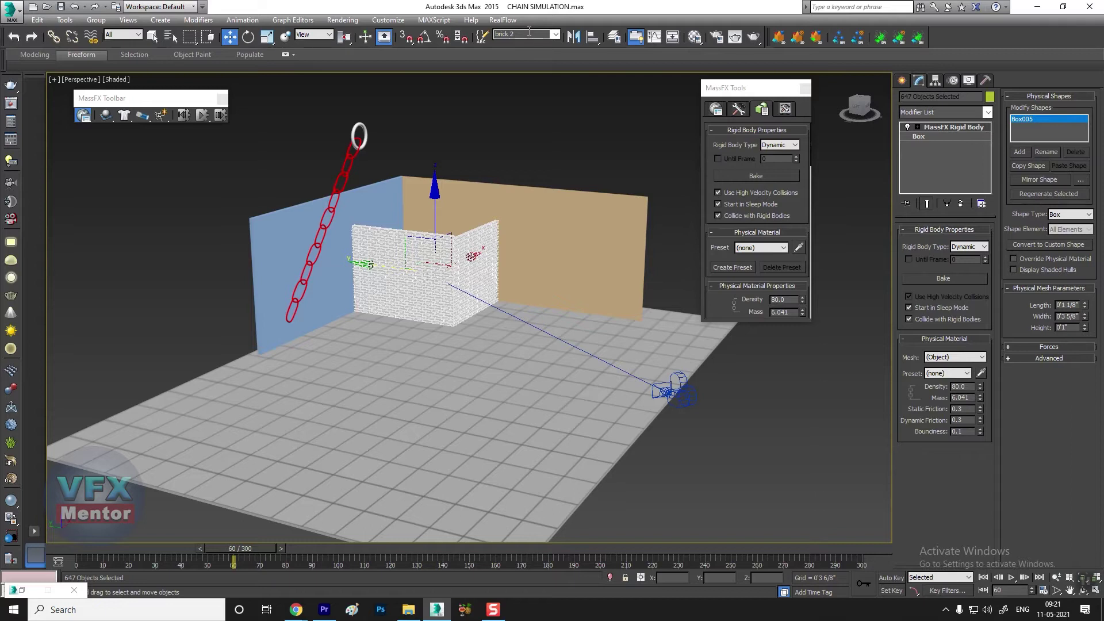
Recall the saved brick selection to check it, deselect, and reset the simulation to frame 0.
left_click(575, 149)
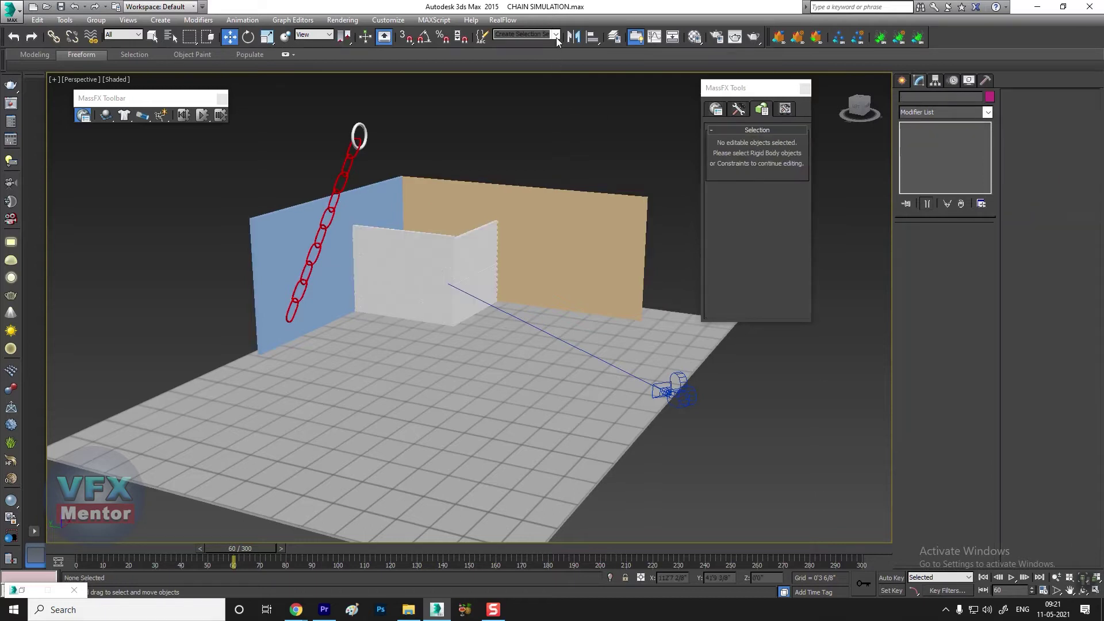
left_click(555, 35)
left_click(509, 51)
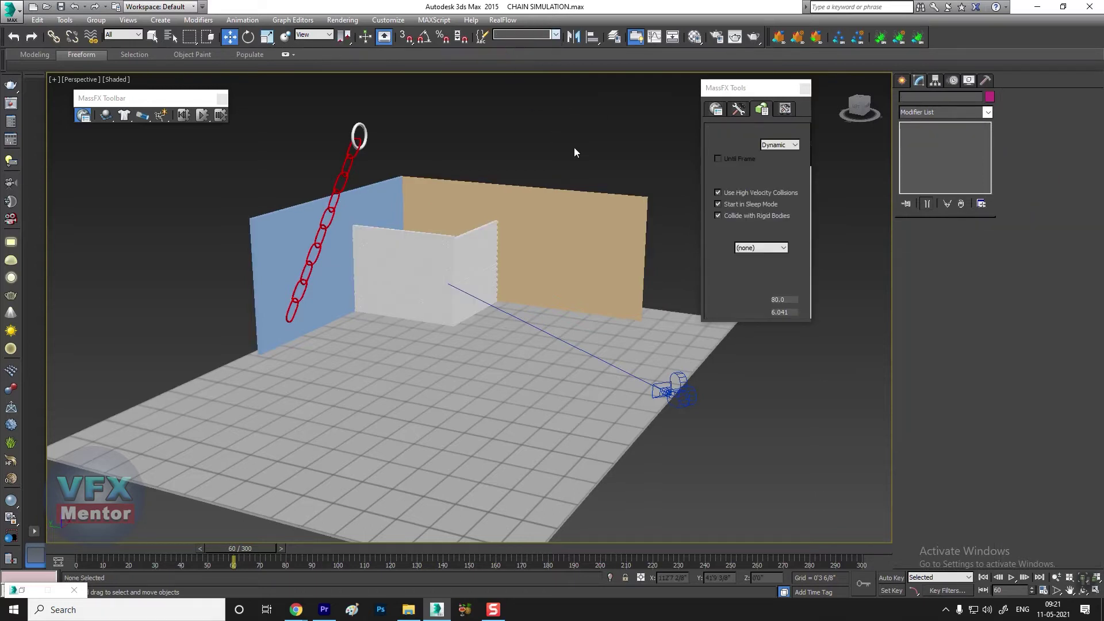
mouse_move(524, 271)
middle_mouse_down("alt")
mouse_move(482, 402)
mouse_move(511, 394)
mouse_move(519, 214)
middle_mouse_up("alt")
left_click(520, 214)
scroll(520, 214, "up", 3)
scroll(400, 258, "up", 3)
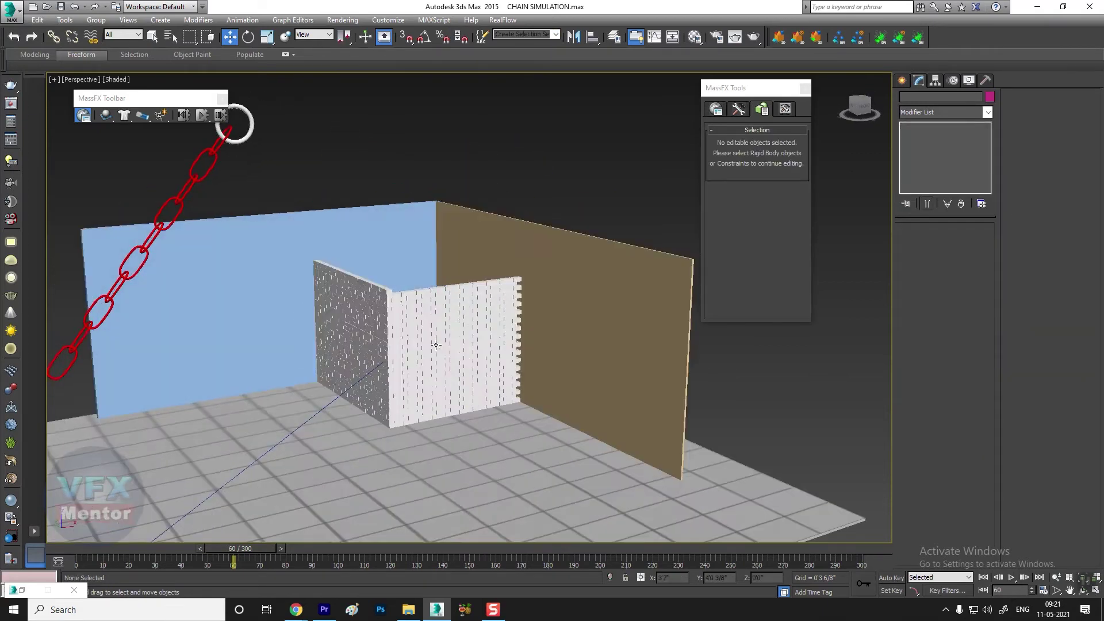
left_click(203, 115)
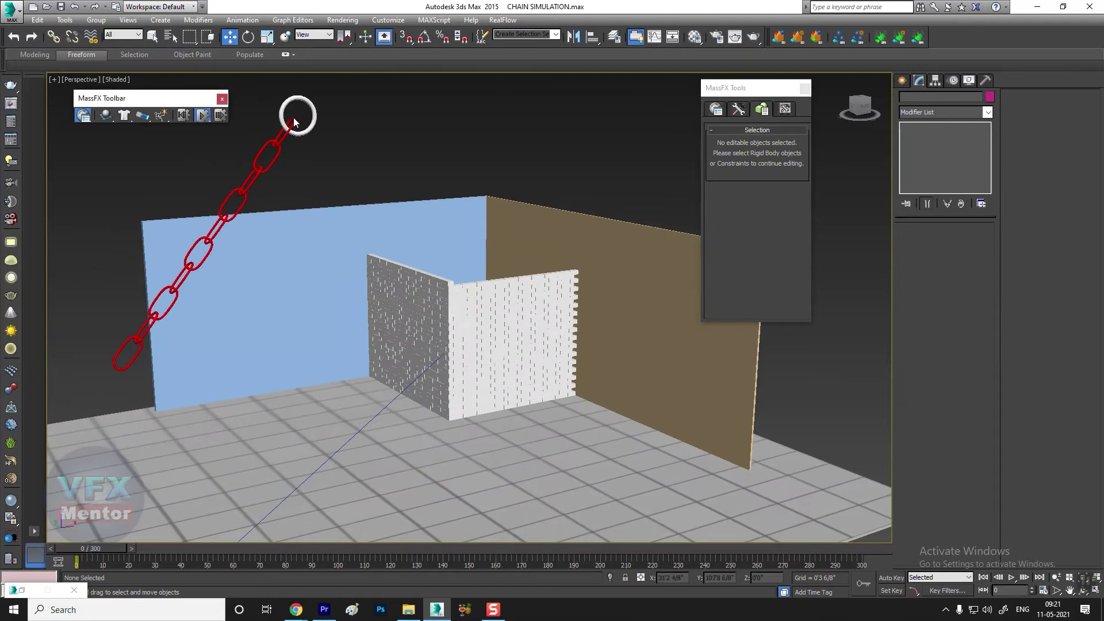
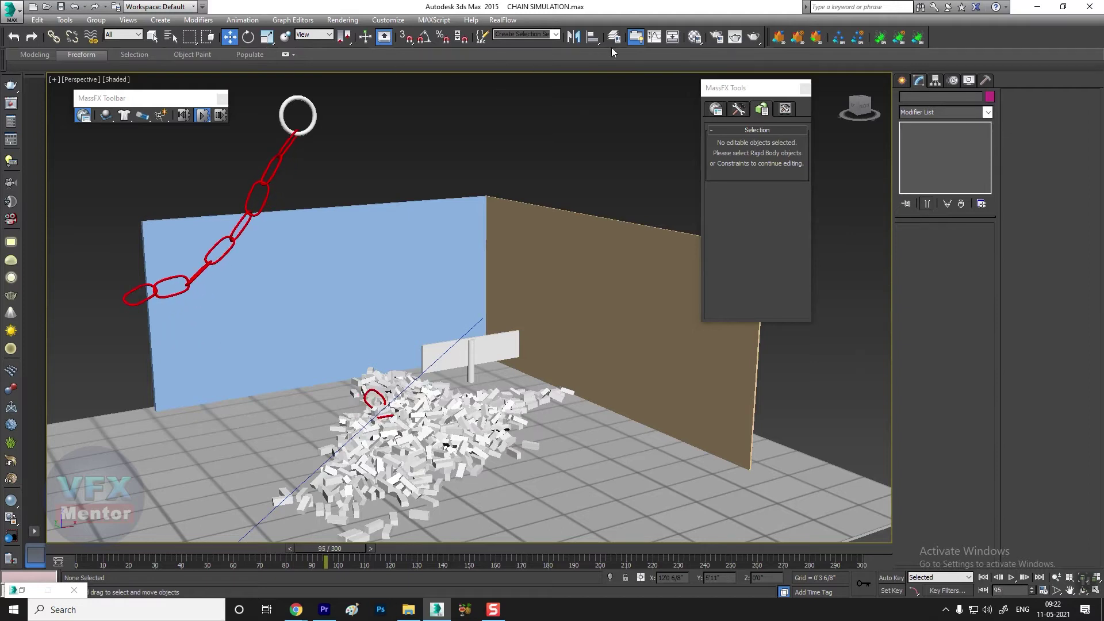
Stop and reset the running MassFX simulation.
left_click(202, 117)
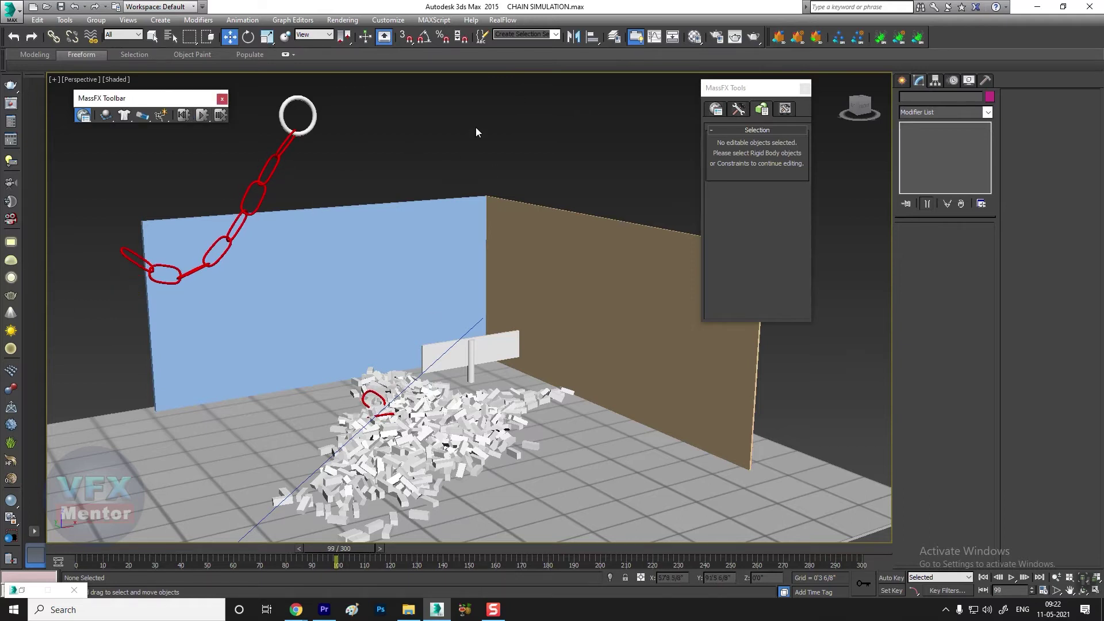
left_click(185, 120)
middle_click_drag(403, 287, 509, 235, "alt")
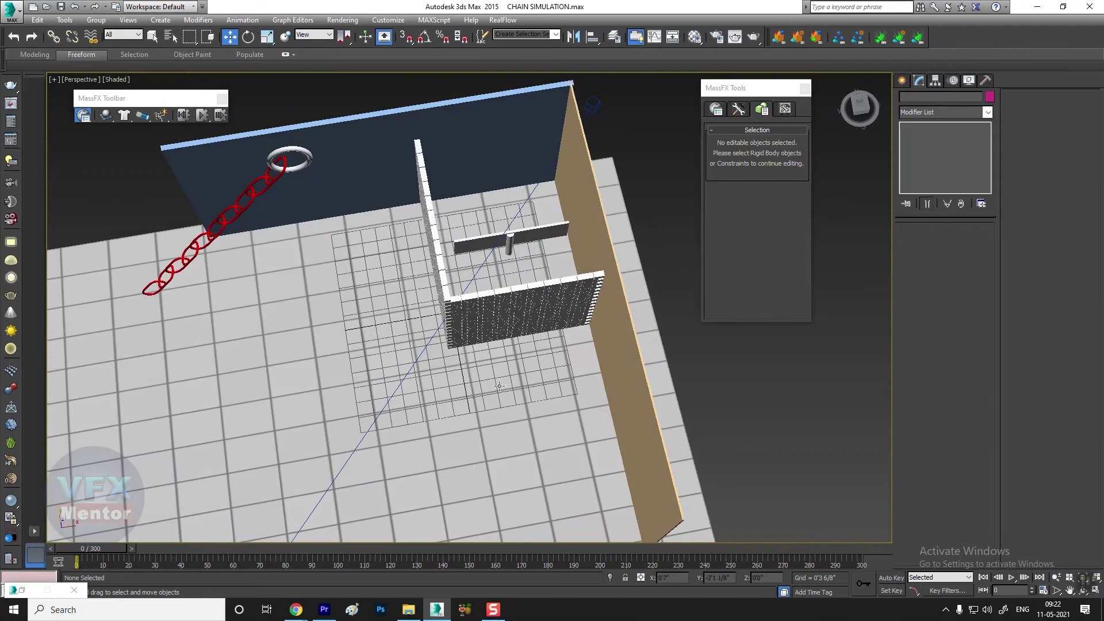
scroll(509, 235, "up", 4)
Move the bar's (Box004) animation key from frame 100 to frame 26.
left_click(509, 235)
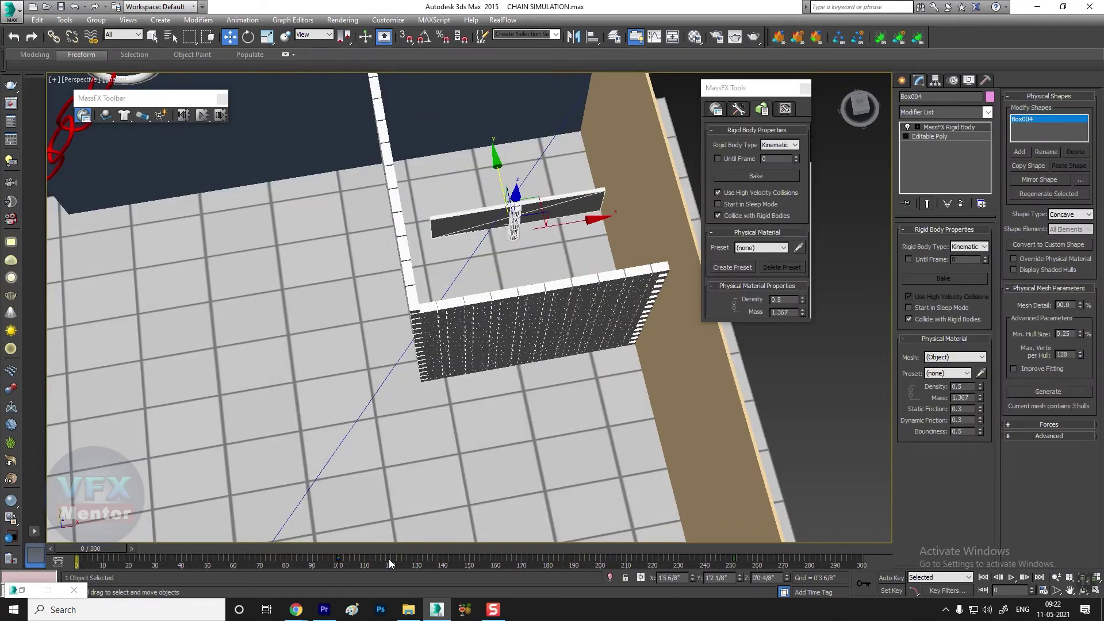
left_click_drag(339, 559, 129, 560)
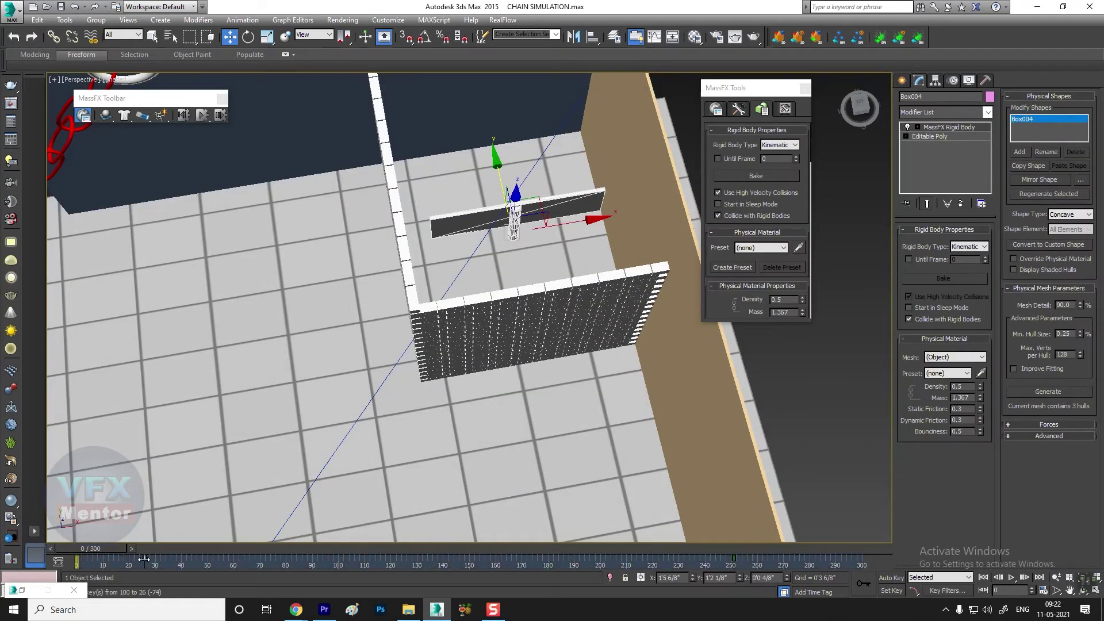
left_click(417, 311)
mouse_move(417, 310)
middle_mouse_down("alt")
mouse_move(662, 465)
mouse_move(530, 147)
middle_mouse_up("alt")
scroll(662, 465, "up", 3)
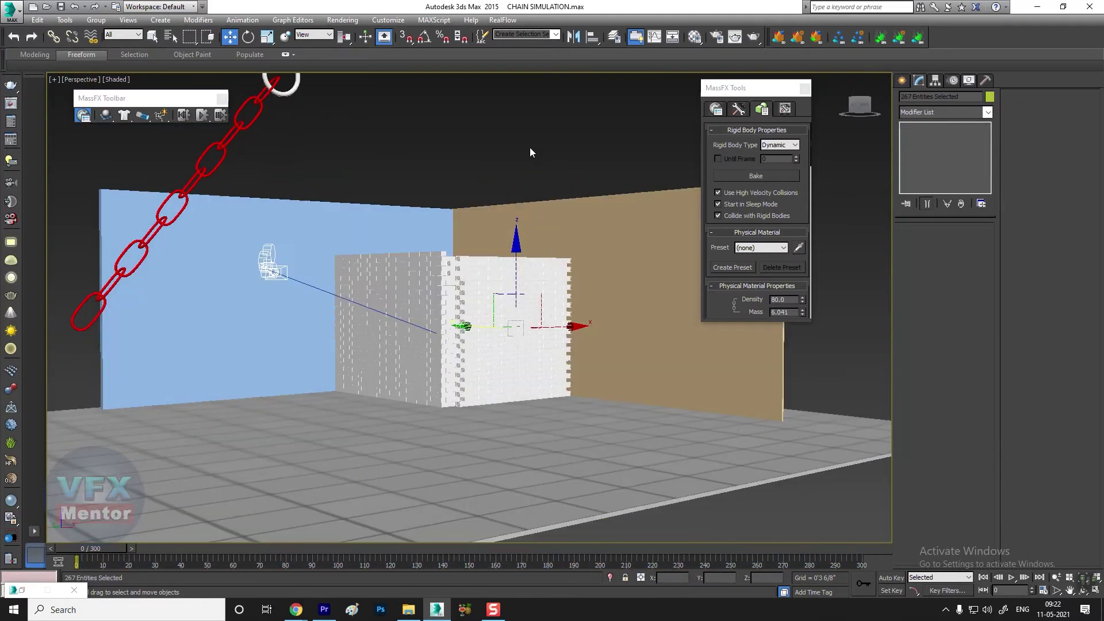
left_click(530, 147)
Give the top chain ring a MassFX rigid body density of 30.
scroll(494, 316, "up", 3)
scroll(494, 317, "up", 5)
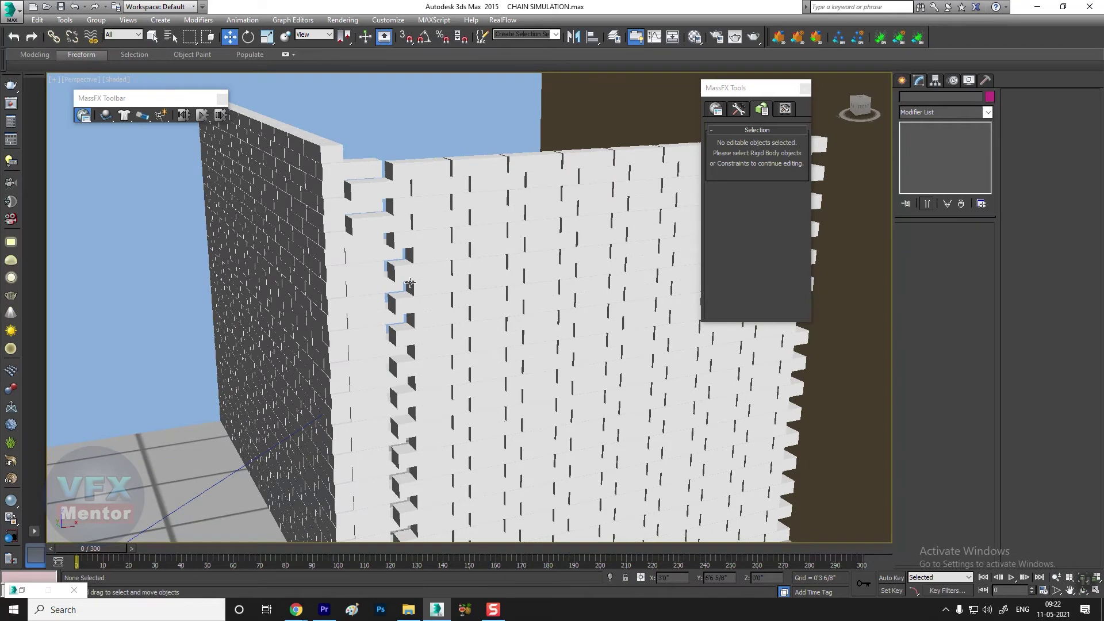
middle_click_drag(449, 287, 452, 264, "alt")
scroll(460, 260, "down", 5)
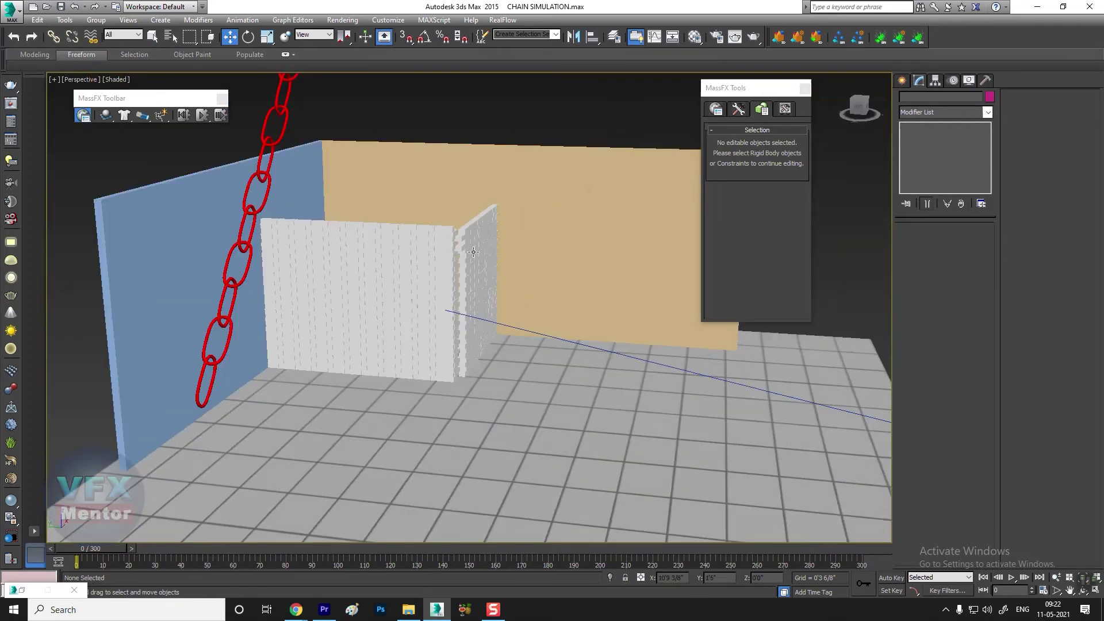
middle_click_drag(460, 260, 519, 342, "alt")
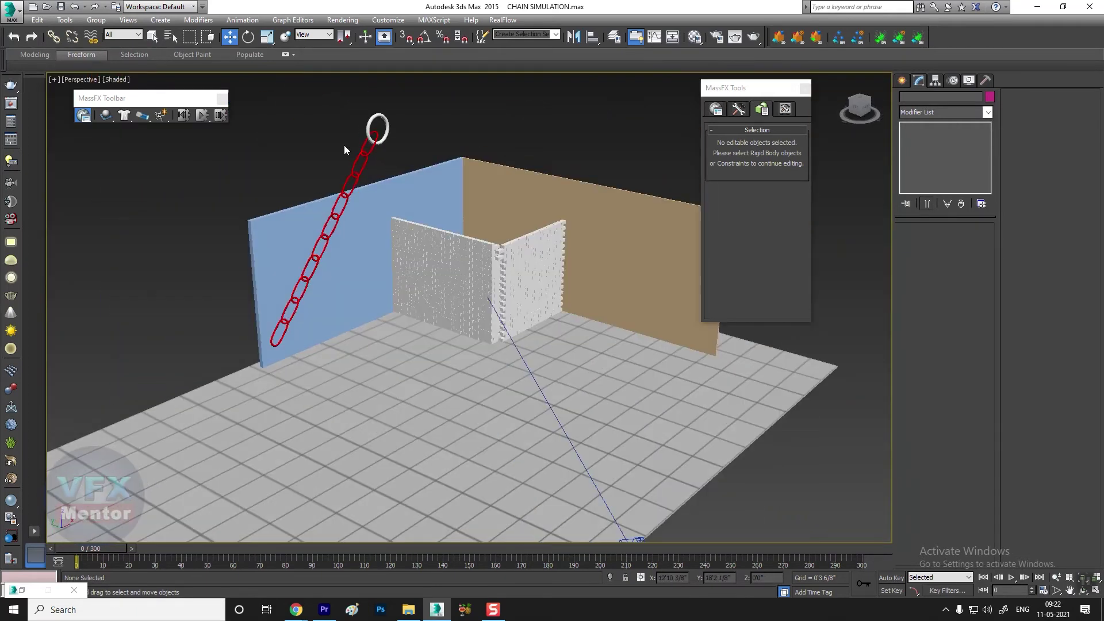
scroll(345, 146, "up", 5)
left_click(457, 220)
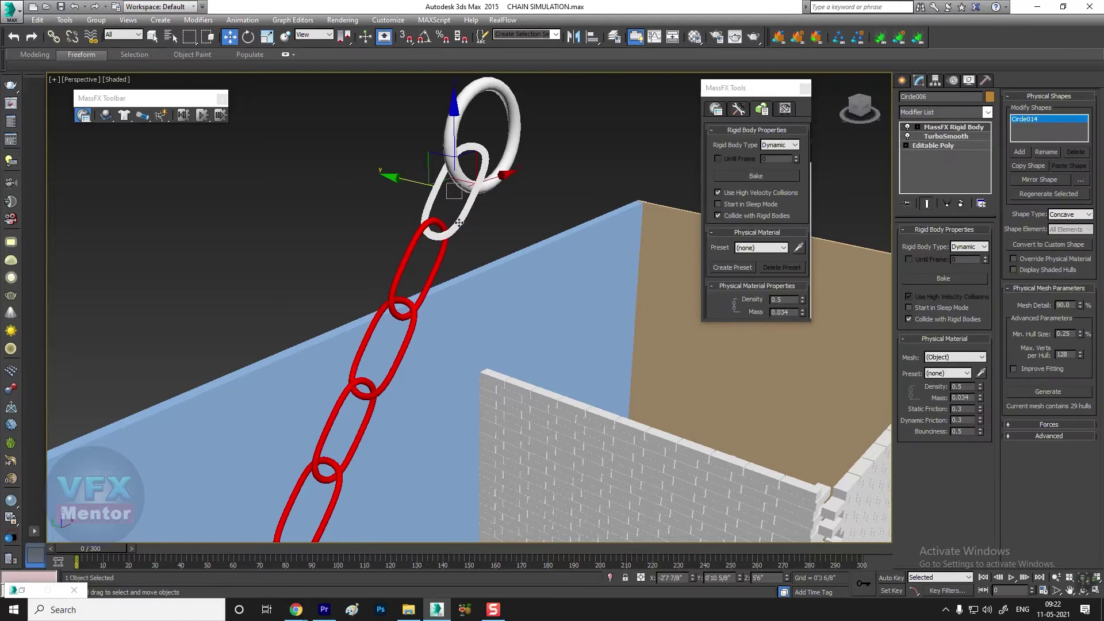
left_click_drag(786, 300, 748, 299)
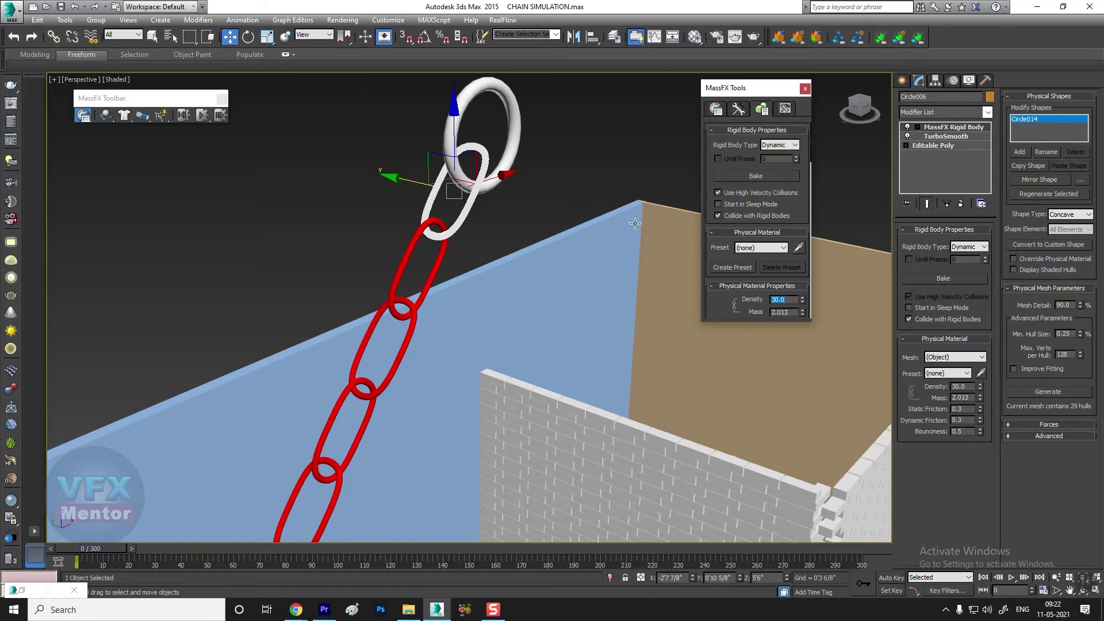
Deselect the ring and frame the whole scene in the viewport.
left_click(592, 154)
key("z")
middle_click_drag(535, 187, 545, 276, "alt")
scroll(545, 277, "up", 5)
scroll(498, 266, "down", 3)
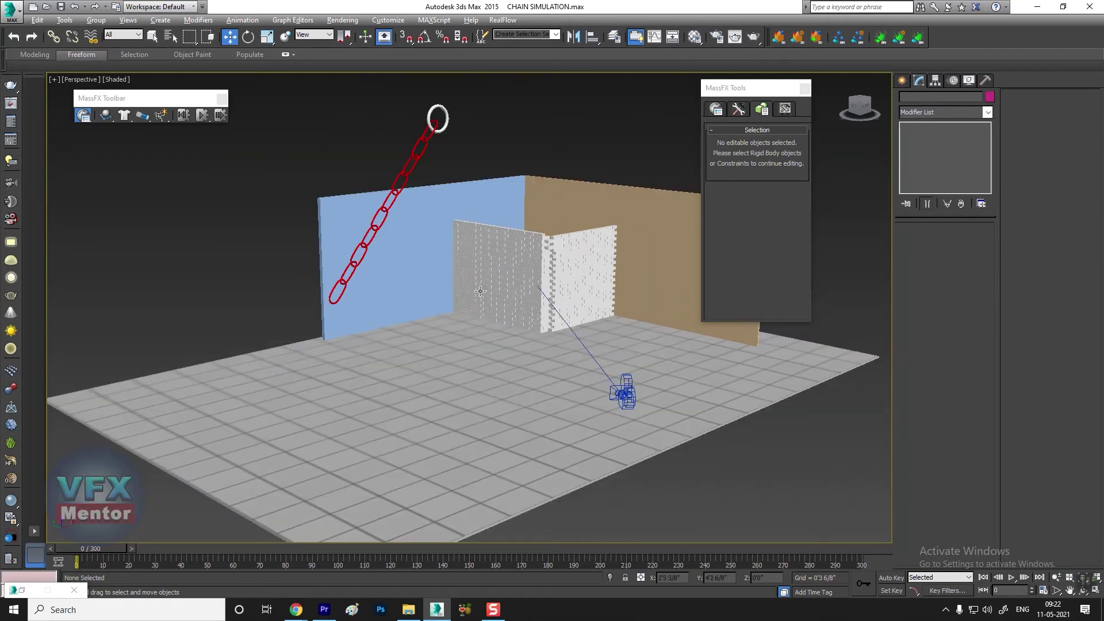
scroll(483, 294, "up", 2)
scroll(364, 310, "up", 2)
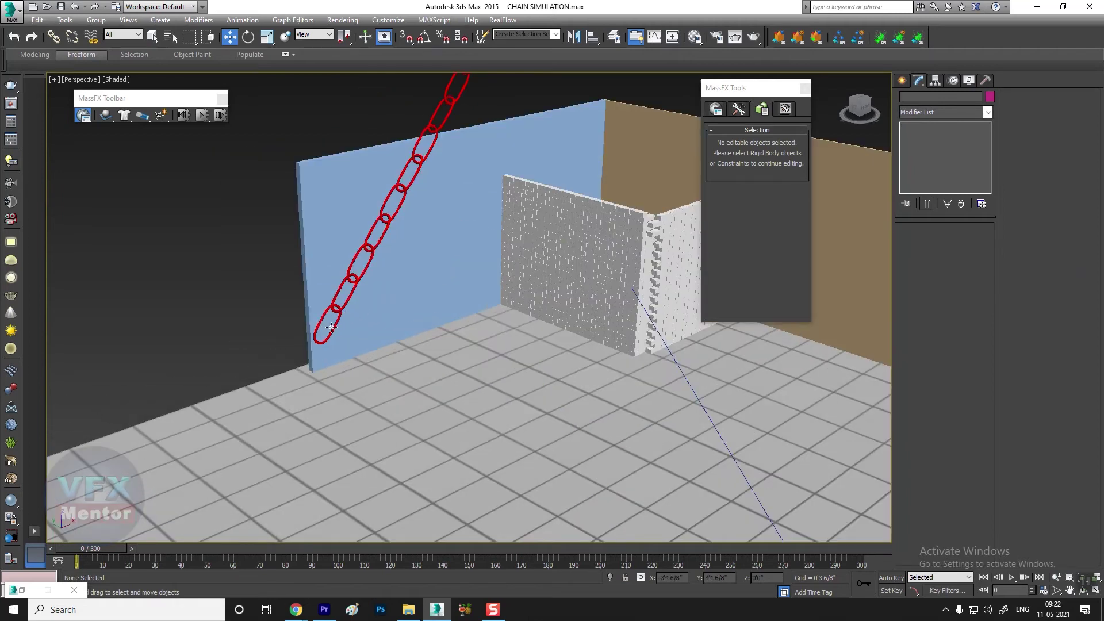
Delete the two bottom links of the chain.
left_click(331, 328)
key("Delete")
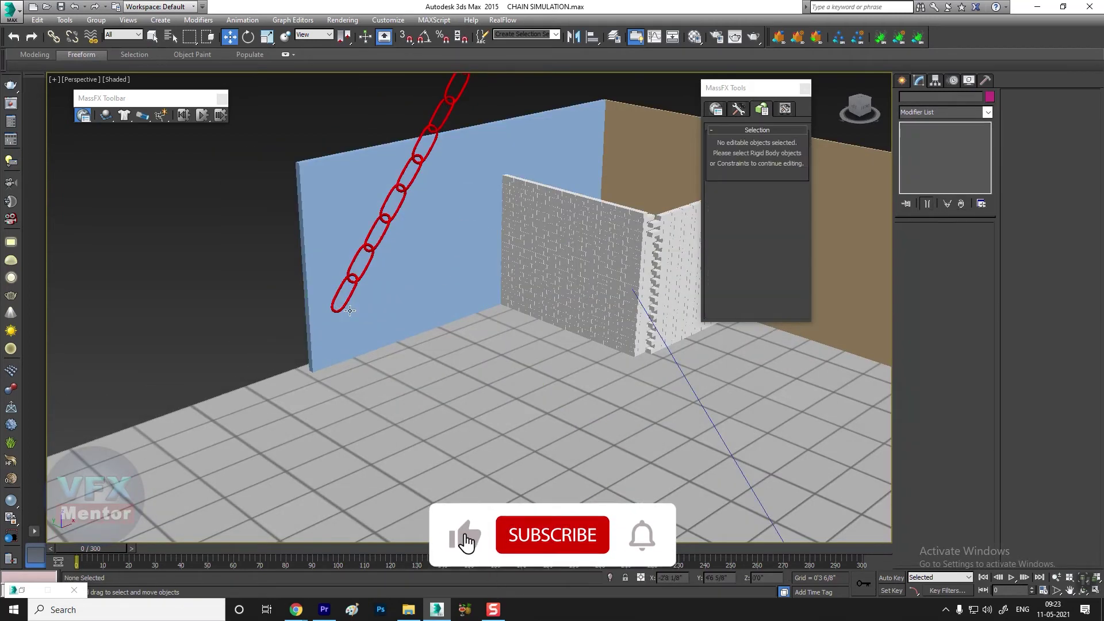
left_click(347, 299)
key("Delete")
Start the MassFX simulation and watch the brick wall collapse.
scroll(348, 300, "down", 3)
mouse_move(402, 310)
middle_mouse_down("alt")
mouse_move(475, 329)
mouse_move(258, 167)
middle_mouse_up("alt")
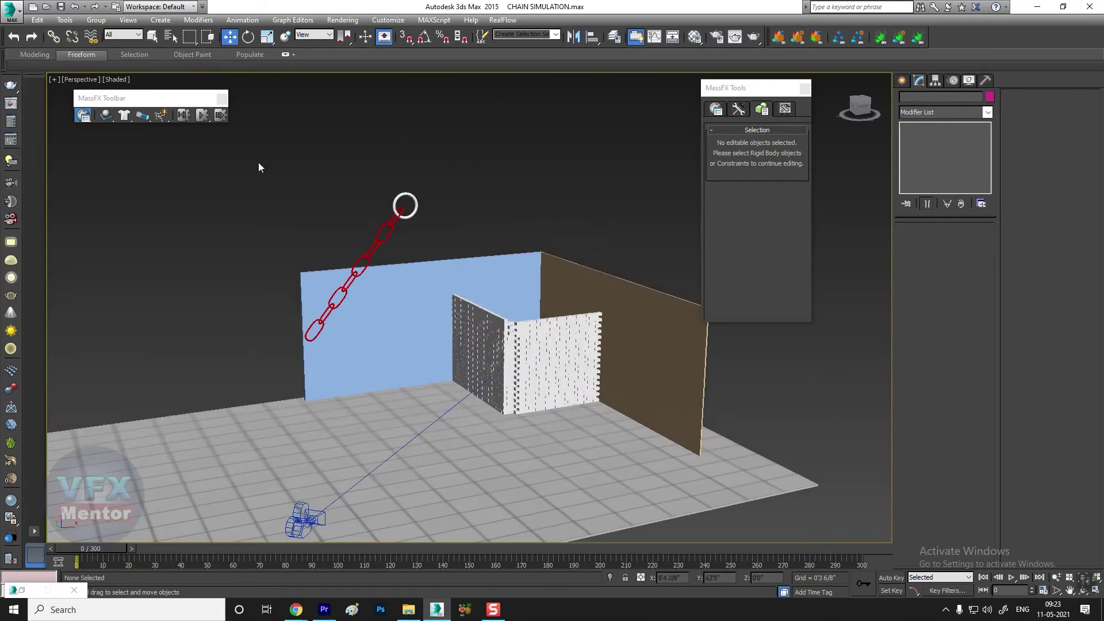
left_click(202, 116)
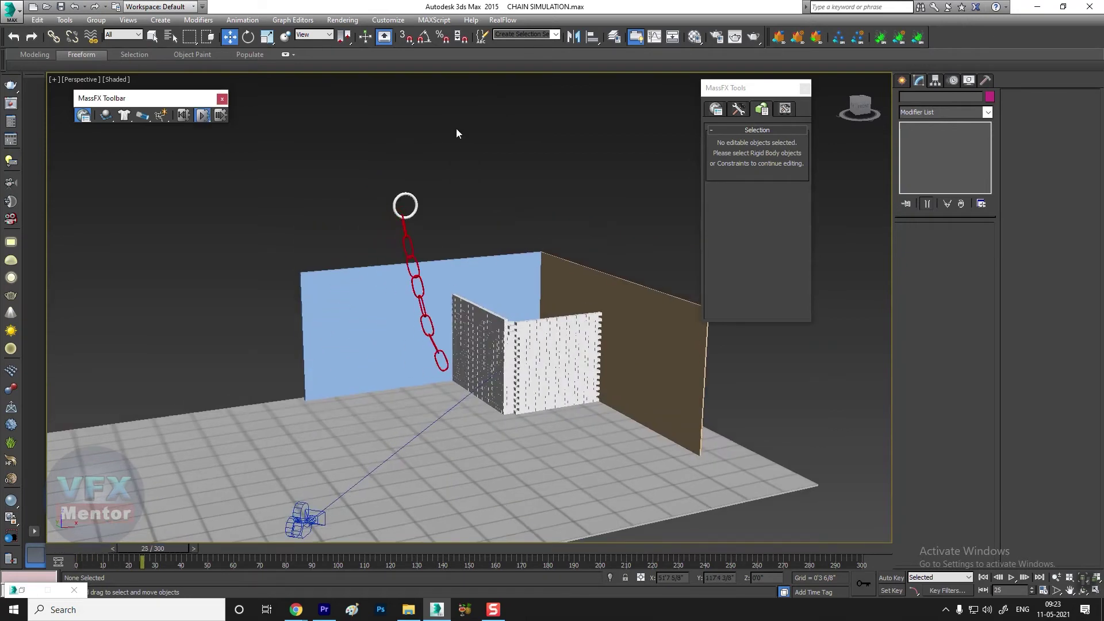
scroll(497, 508, "up", 3)
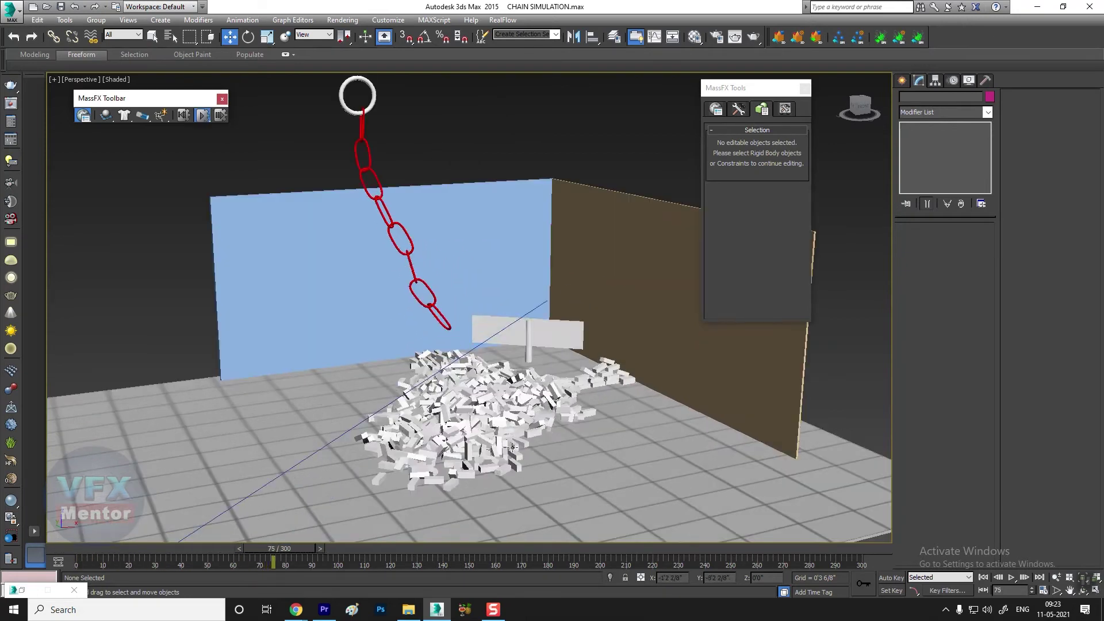
scroll(494, 428, "up", 5)
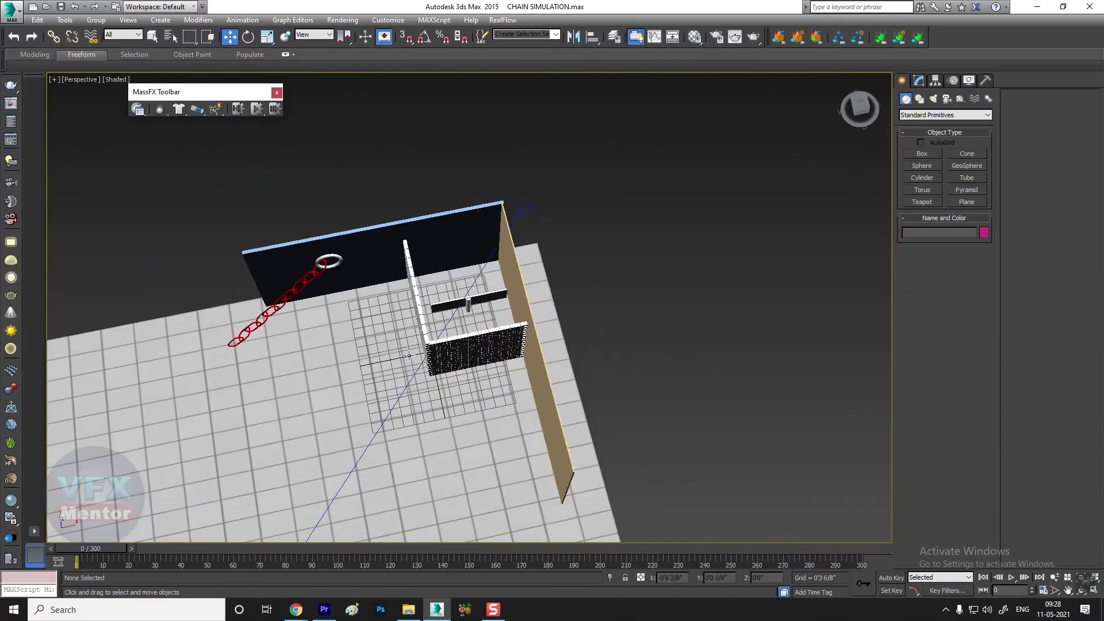
In MassFX World Parameters, set rigid-body Substeps to 8 and Solver Iterations to 60.
scroll(436, 300, "up", 3)
scroll(436, 300, "down", 3)
mouse_move(437, 300)
middle_mouse_down("alt")
mouse_move(547, 334)
mouse_move(460, 328)
middle_mouse_up("alt")
scroll(547, 334, "up", 2)
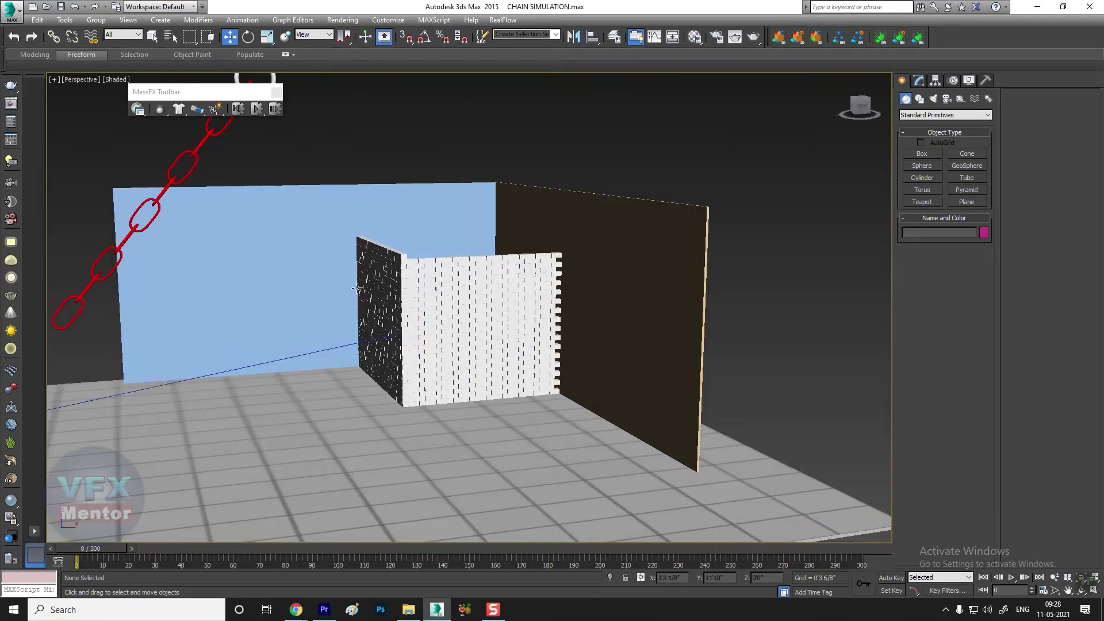
left_click(137, 110)
left_click_drag(384, 99, 651, 94)
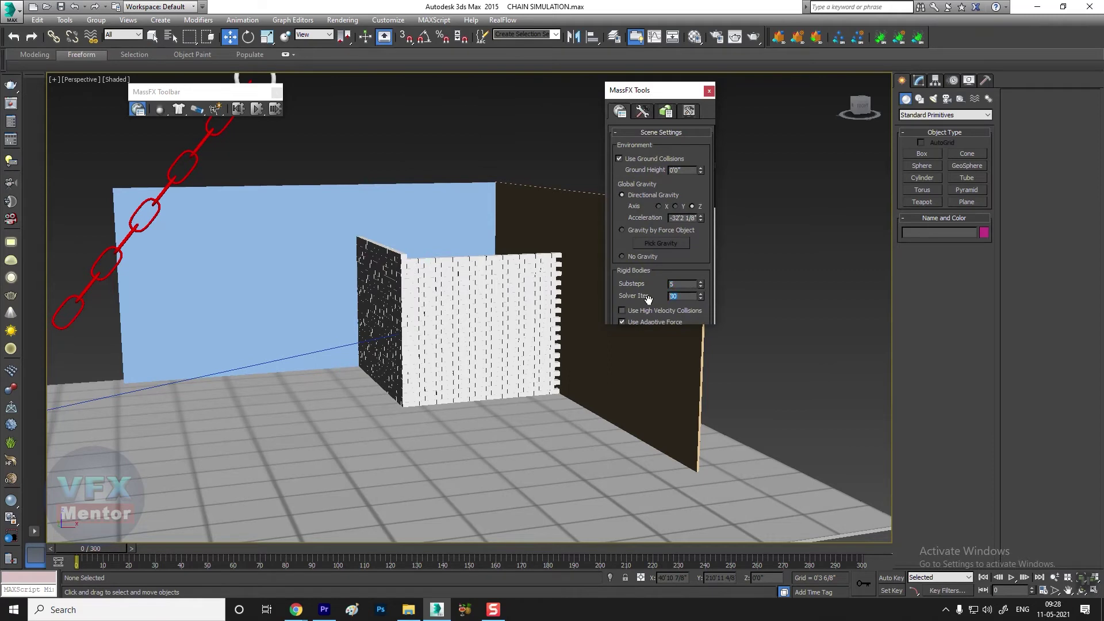
type("60")
key("Return")
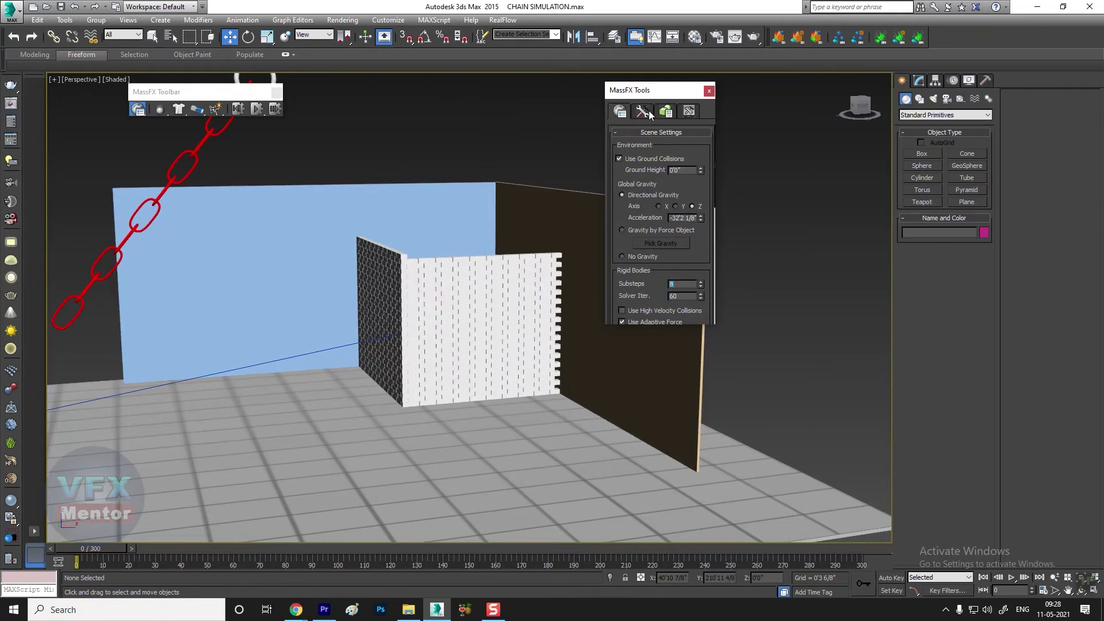
left_click_drag(655, 90, 750, 85)
left_click_drag(795, 323, 803, 502)
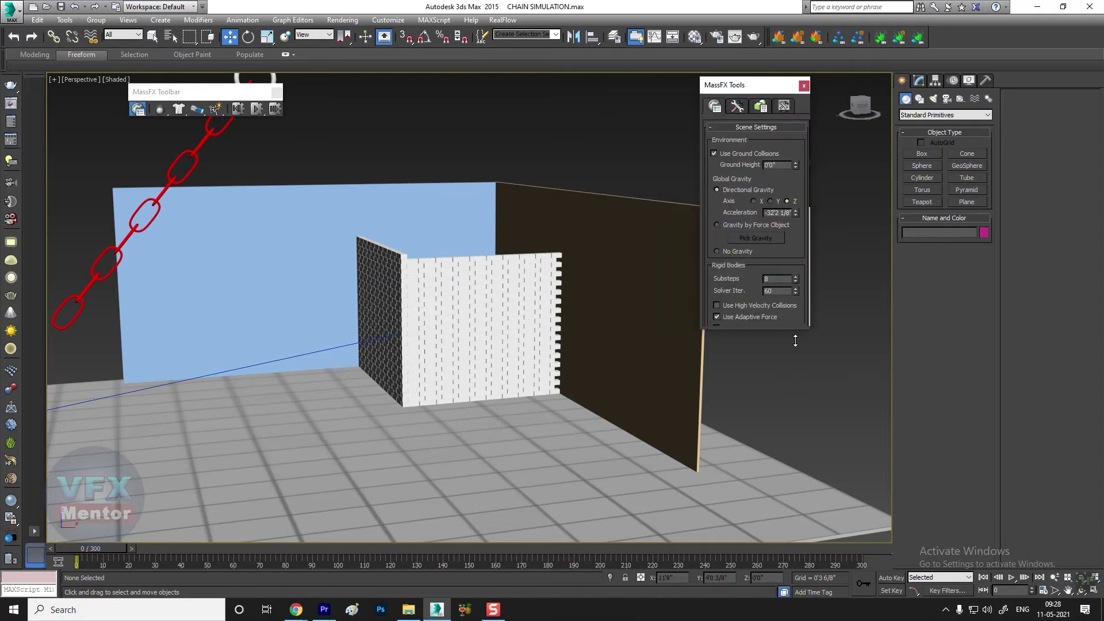
left_click_drag(748, 81, 783, 139)
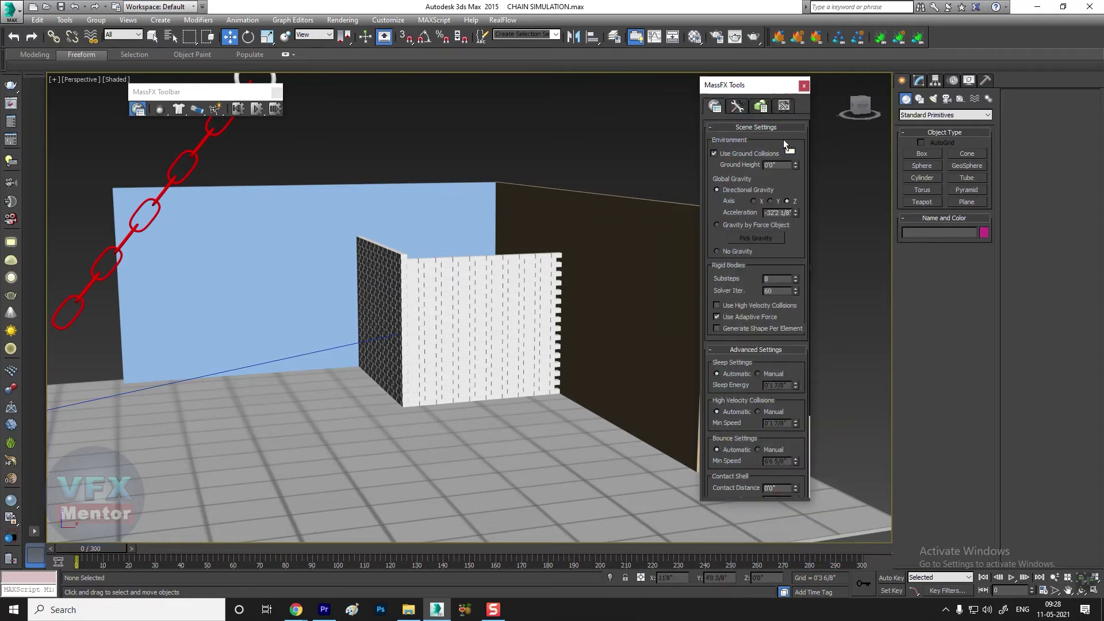
scroll(460, 271, "down", 3)
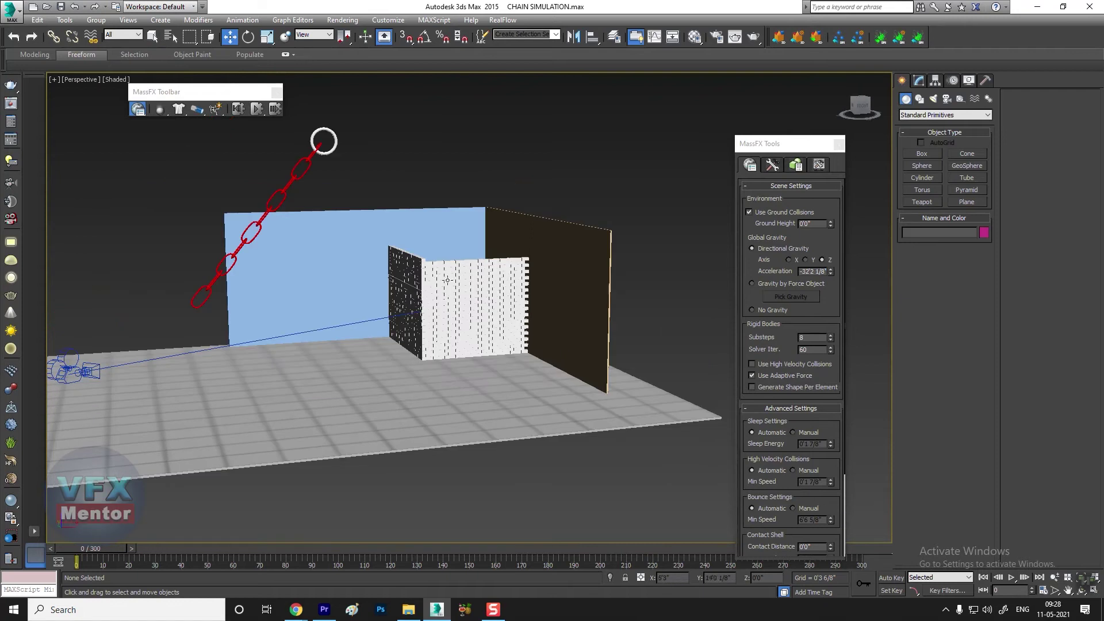
middle_click_drag(447, 280, 437, 368, "alt")
Preview the animation and move the bar's keyframe from frame 18 to 64.
key("slash")
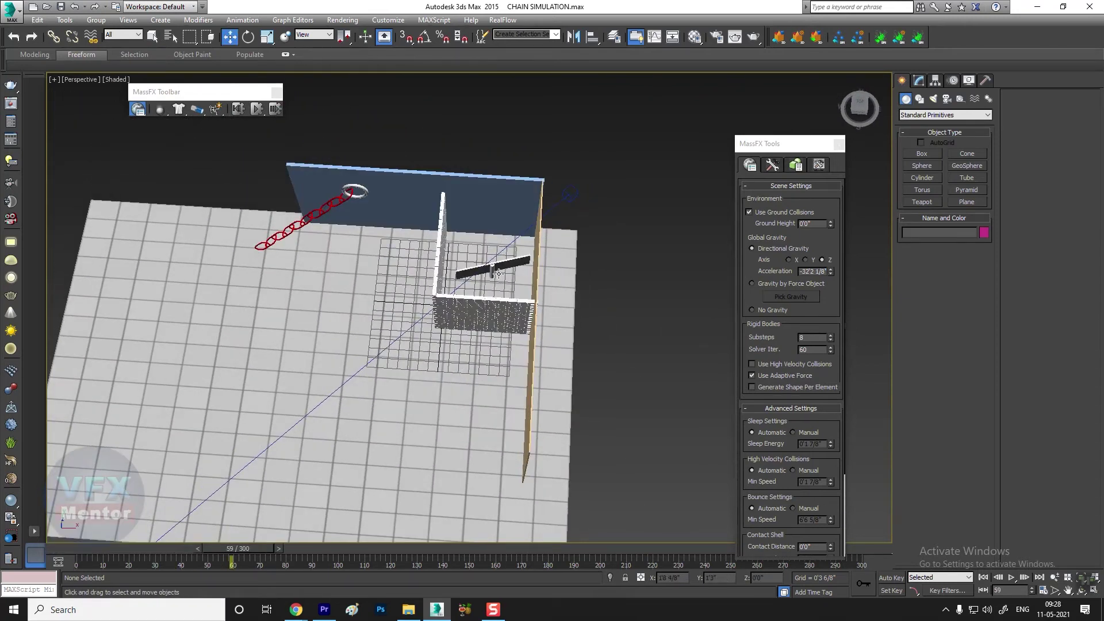
left_click(498, 274)
left_click_drag(239, 551, 311, 551)
key("w")
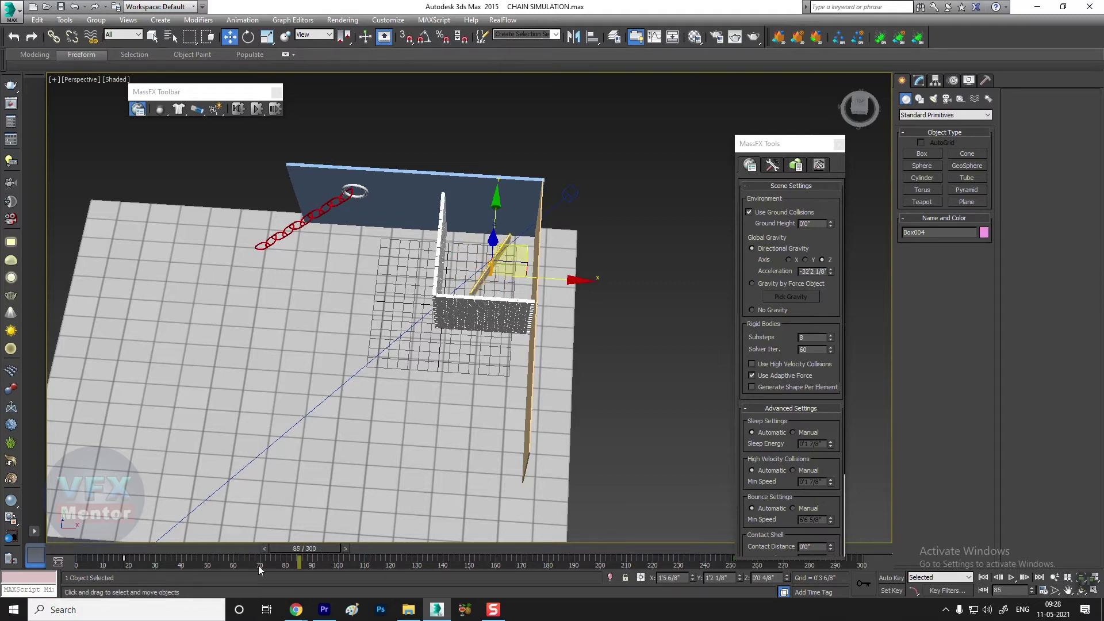
left_click_drag(124, 561, 309, 550)
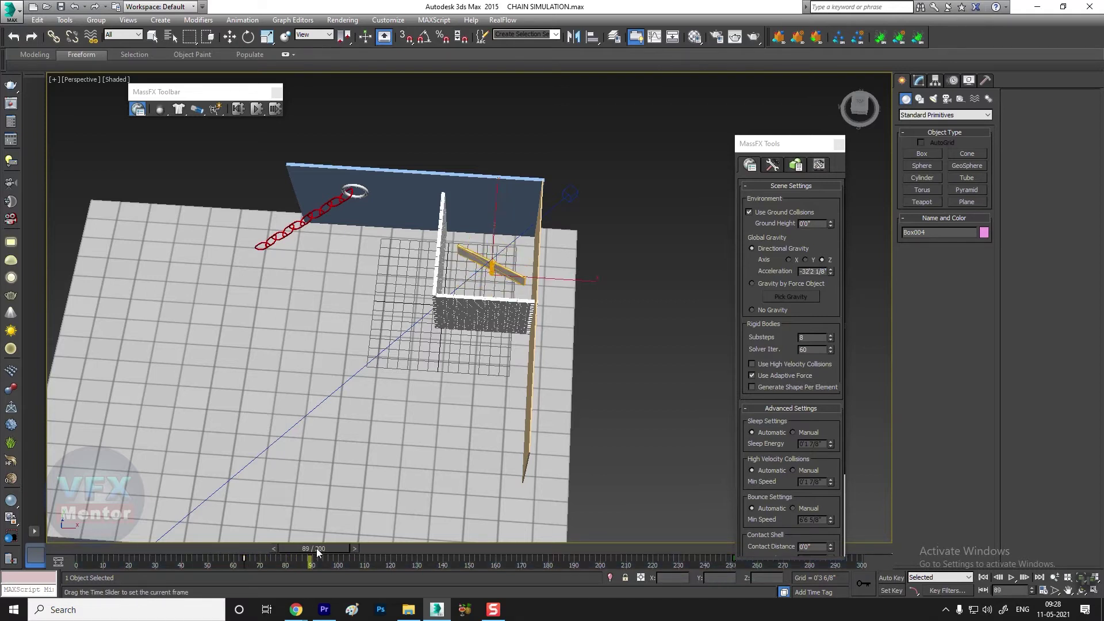
key("w")
With Auto Key on, key the bar sliding left along X at frame 142.
left_click(886, 579)
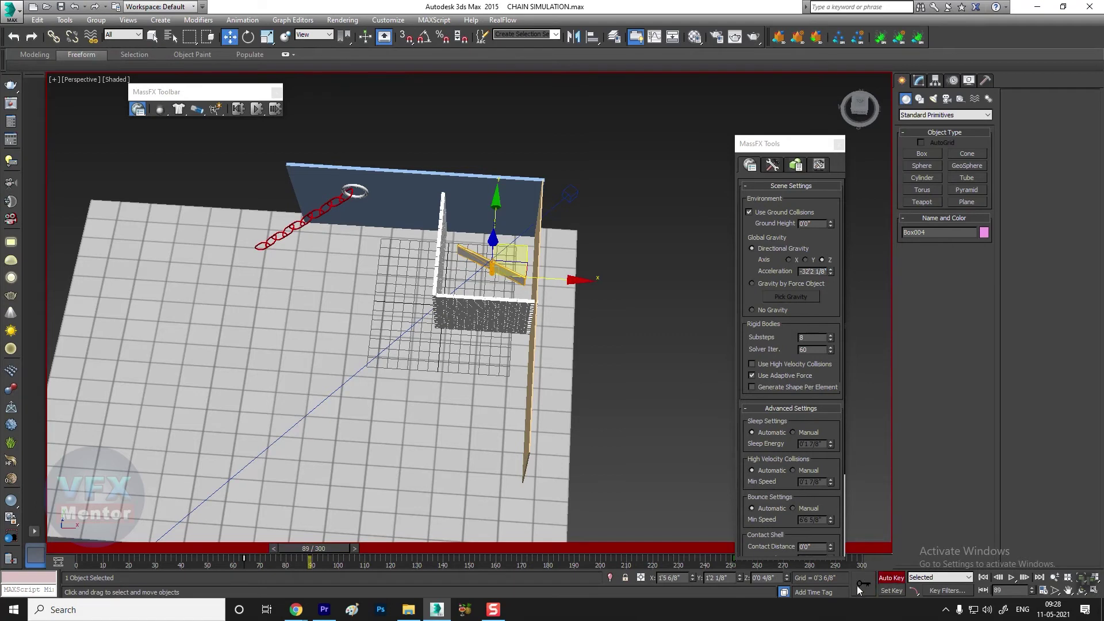
left_click_drag(337, 547, 477, 541)
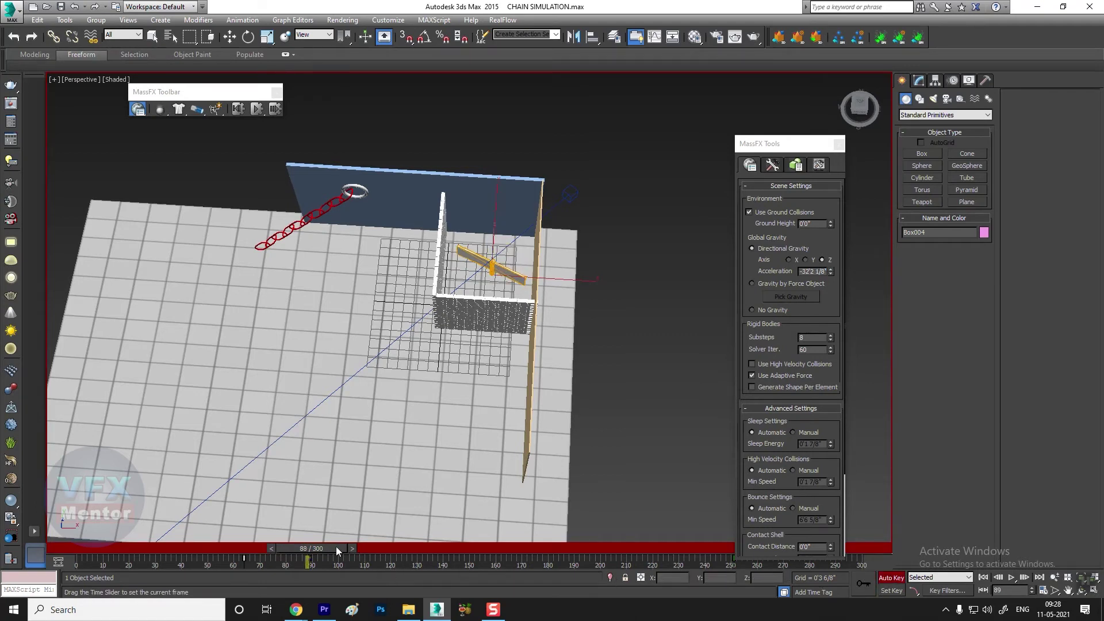
left_click_drag(577, 288, 527, 286)
mouse_move(451, 547)
left_mouse_down()
mouse_move(365, 563)
mouse_move(659, 564)
left_mouse_up()
key("w")
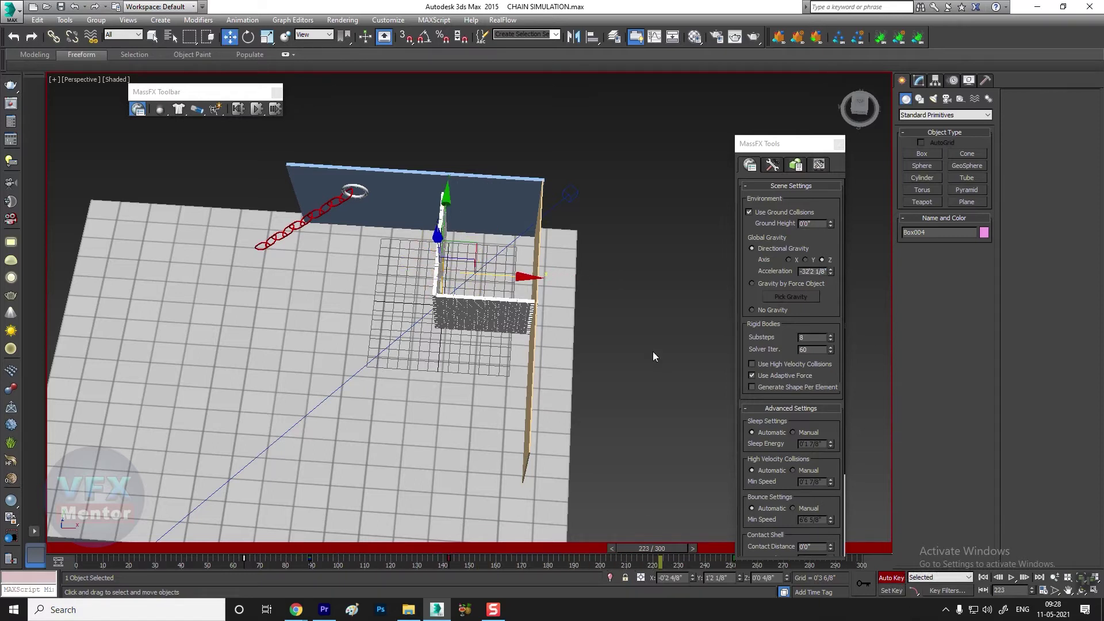
Turn off Auto Key, clear the selection and rewind the timeline to frame 1.
left_click(892, 579)
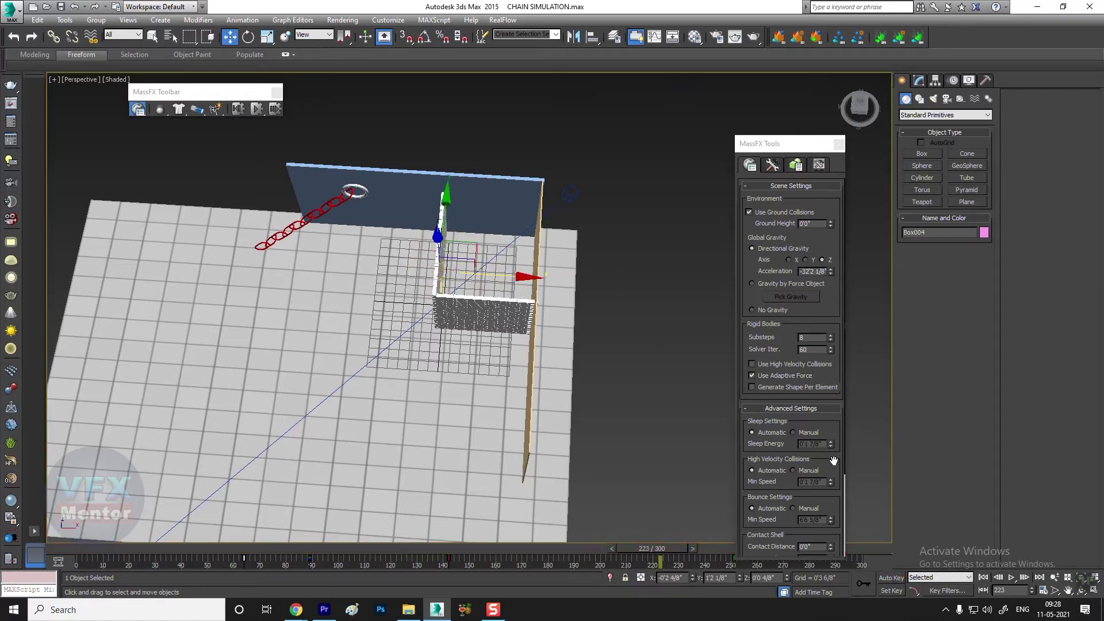
left_click(667, 80)
middle_click_drag(667, 81, 412, 344, "alt")
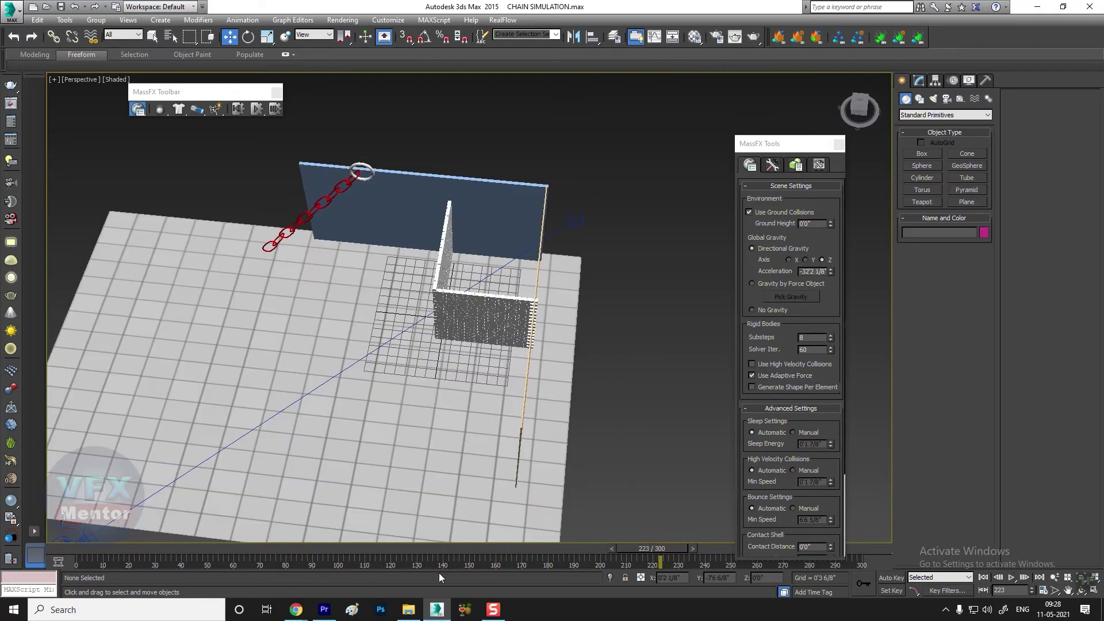
left_click_drag(643, 549, 80, 549)
mouse_move(403, 299)
middle_mouse_down("alt")
mouse_move(460, 277)
mouse_move(419, 517)
mouse_move(280, 156)
middle_mouse_up("alt")
scroll(460, 277, "down", 3)
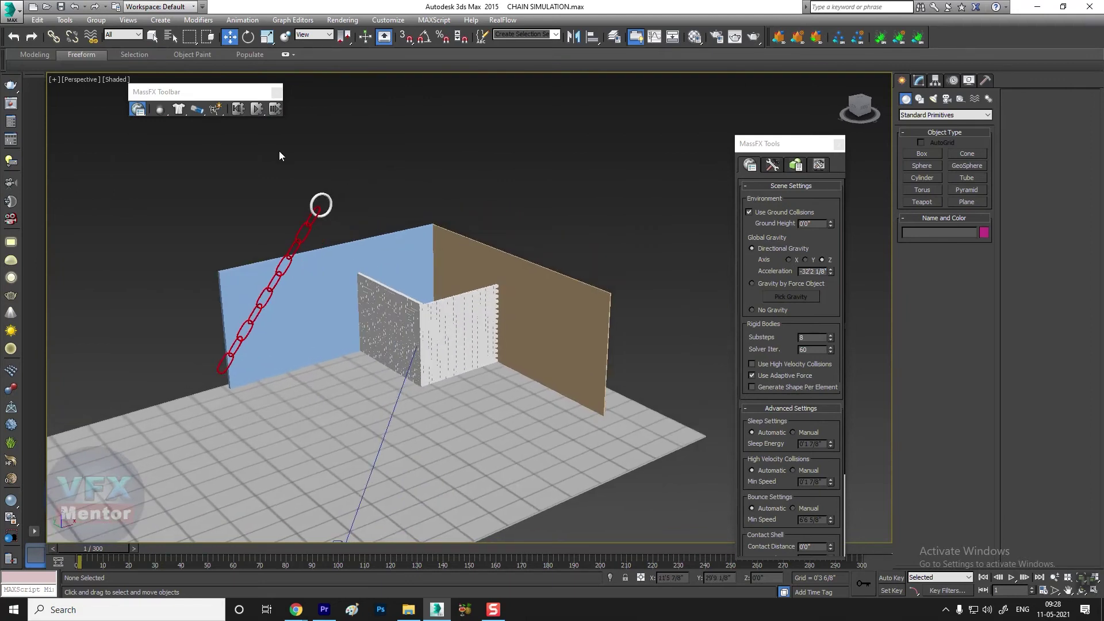
left_click(257, 109)
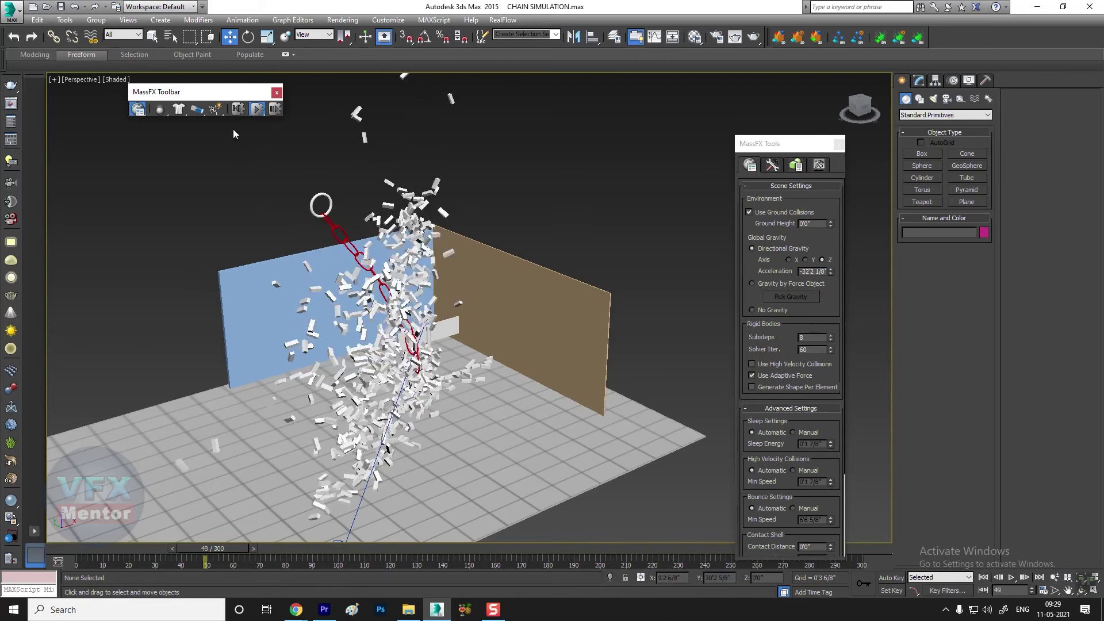
left_click(241, 109)
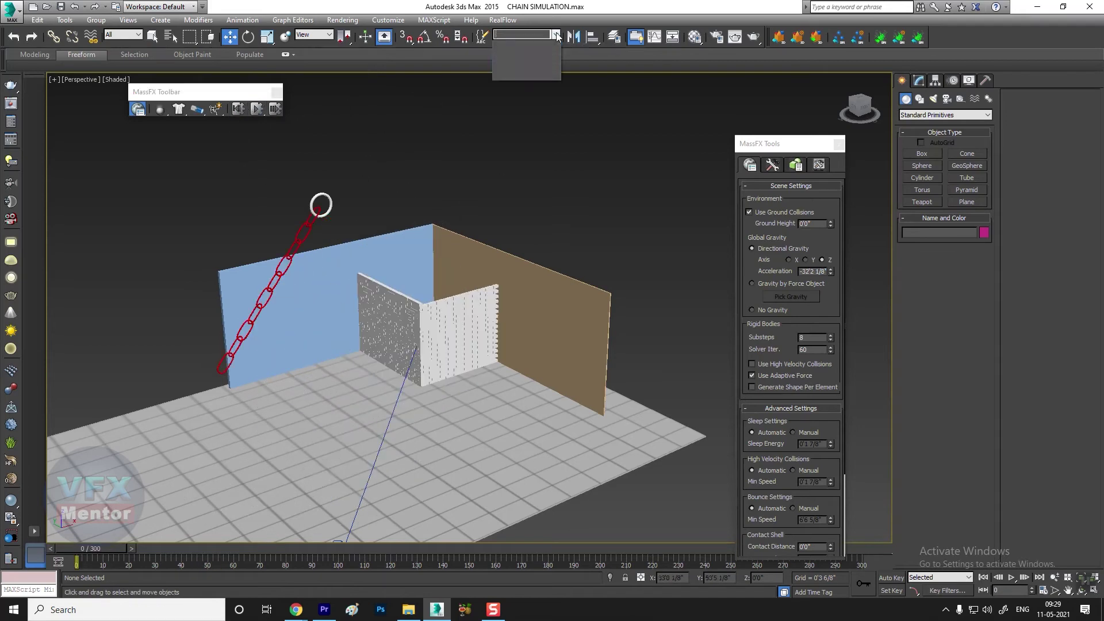
scroll(424, 332, "up", 2)
mouse_move(423, 333)
middle_mouse_down("alt")
mouse_move(458, 314)
mouse_move(471, 342)
mouse_move(453, 282)
mouse_move(352, 182)
mouse_move(359, 222)
mouse_move(472, 297)
mouse_move(422, 236)
middle_mouse_up("alt")
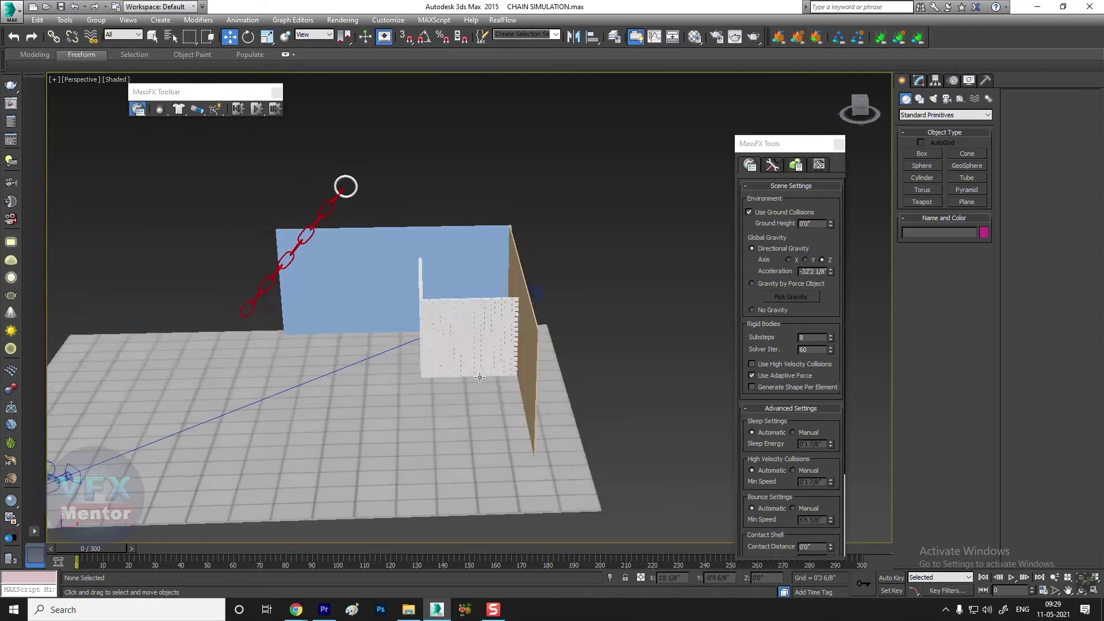
Window-select the wall, then deselect the chain, blue plane and bar, leaving the 97 bricks.
left_click_drag(517, 400, 524, 400)
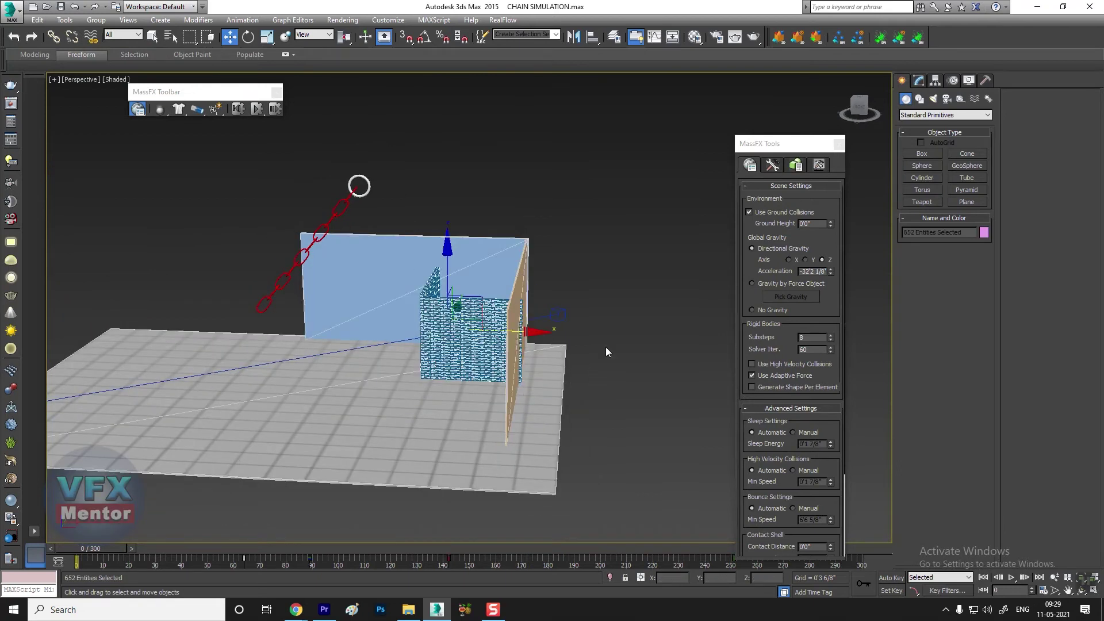
left_click_drag(556, 332, 622, 410, "alt")
left_click_drag(547, 490, 546, 490, "alt")
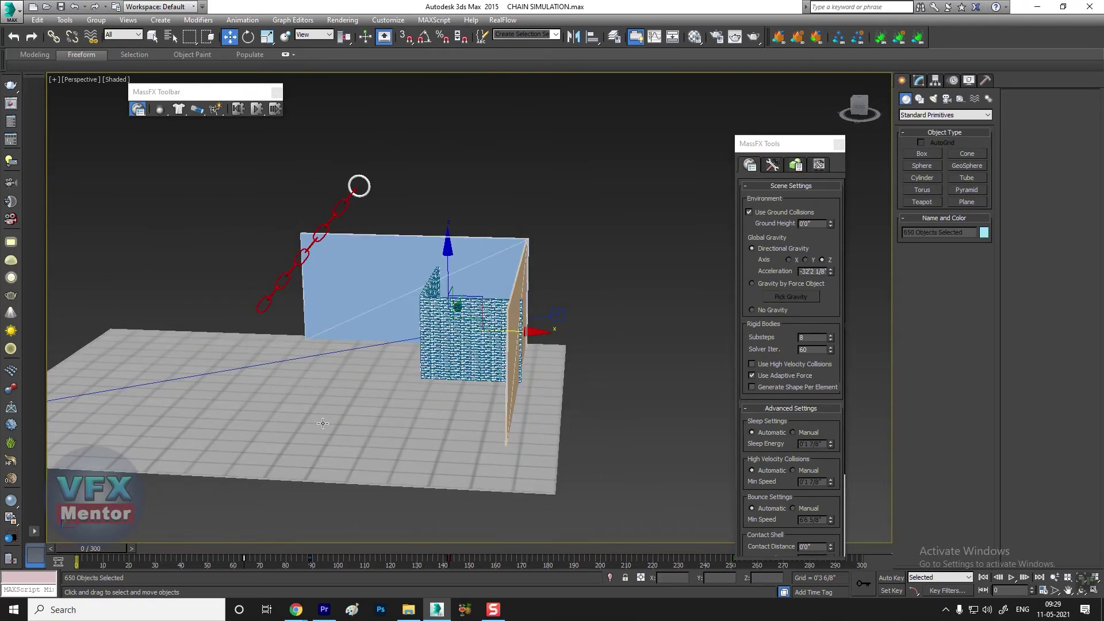
left_click_drag(348, 309, 348, 311, "alt")
middle_click_drag(574, 285, 595, 419, "alt")
scroll(491, 310, "up", 5)
left_click(492, 311, "alt")
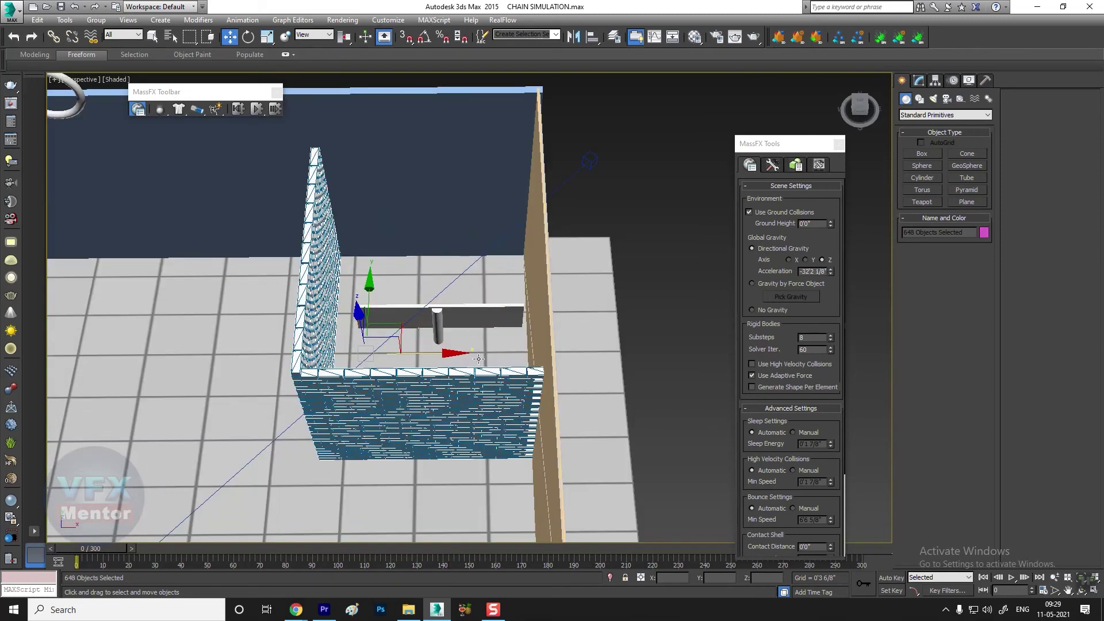
scroll(478, 359, "down", 8)
mouse_move(456, 316)
middle_mouse_down("alt")
mouse_move(461, 224)
mouse_move(505, 84)
middle_mouse_up("alt")
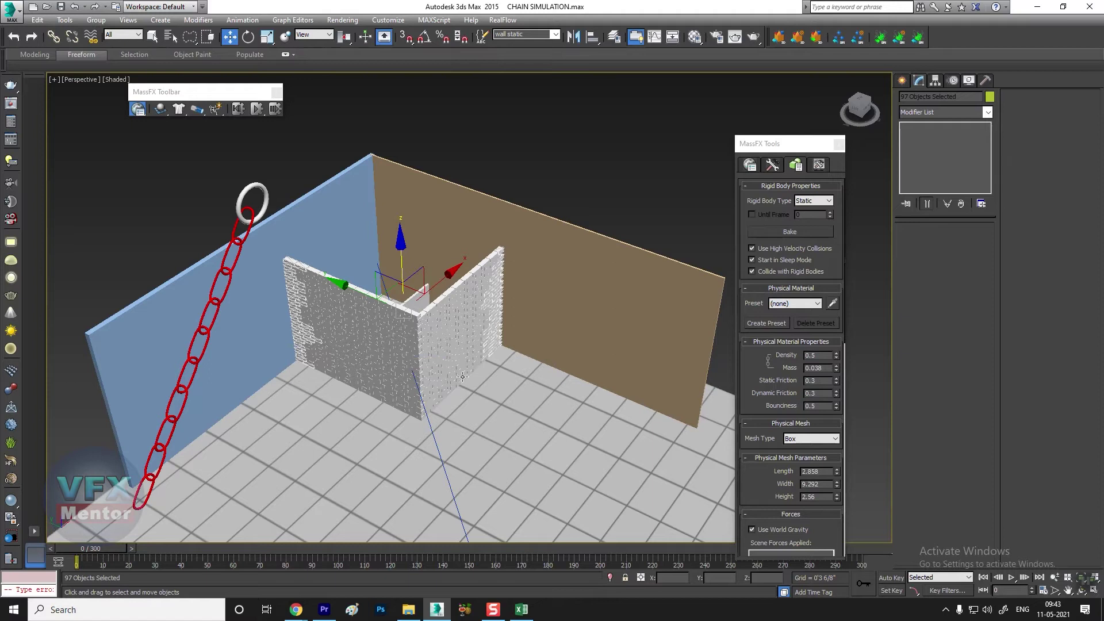
Invert the selection to the other scene objects and dismiss the MAXScript errors.
scroll(462, 376, "down", 2)
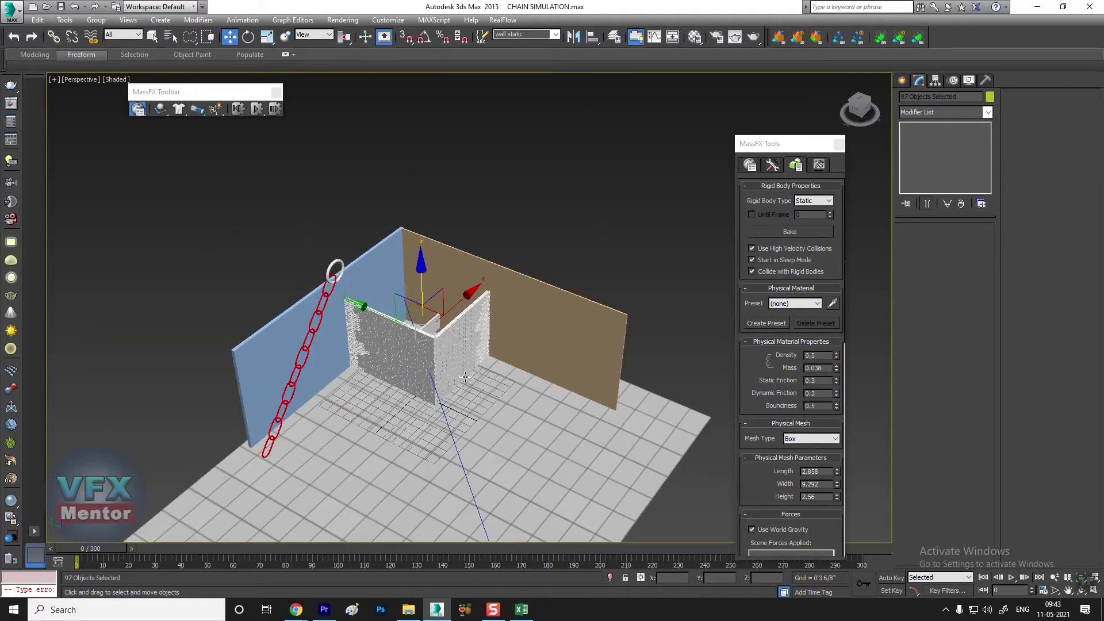
key("ctrl+a")
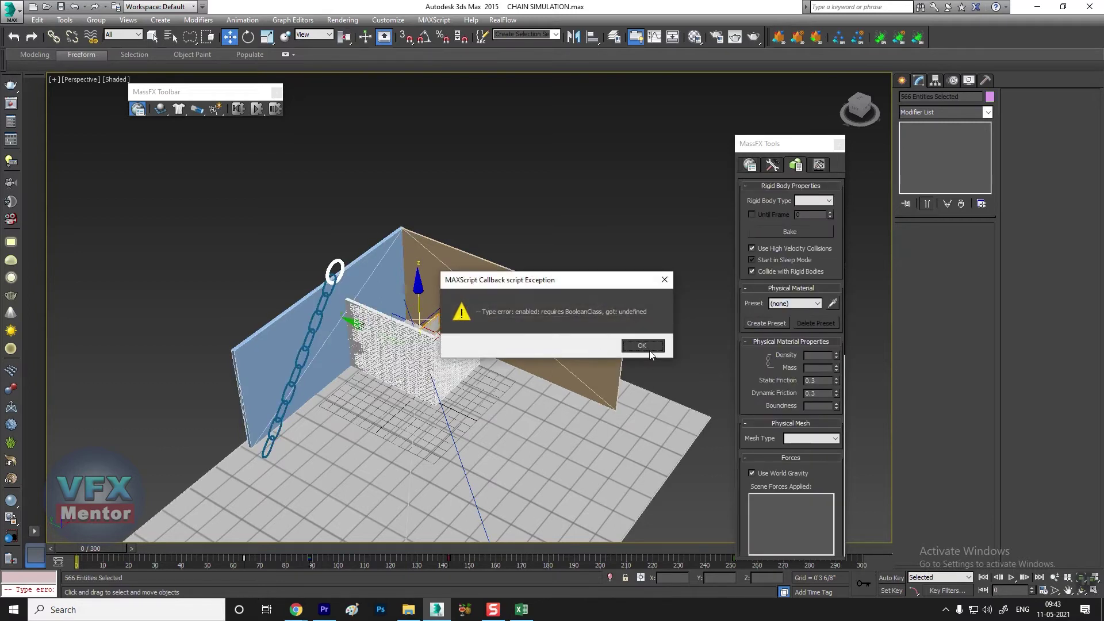
left_click(650, 351)
middle_click_drag(649, 351, 530, 413, "alt")
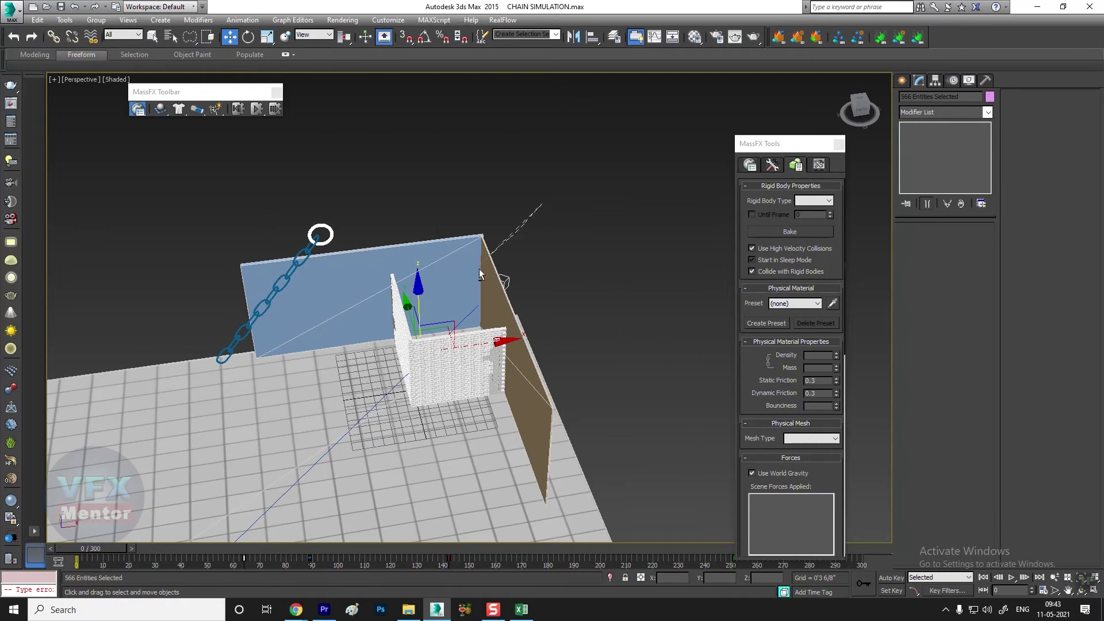
key("Delete")
key("Return")
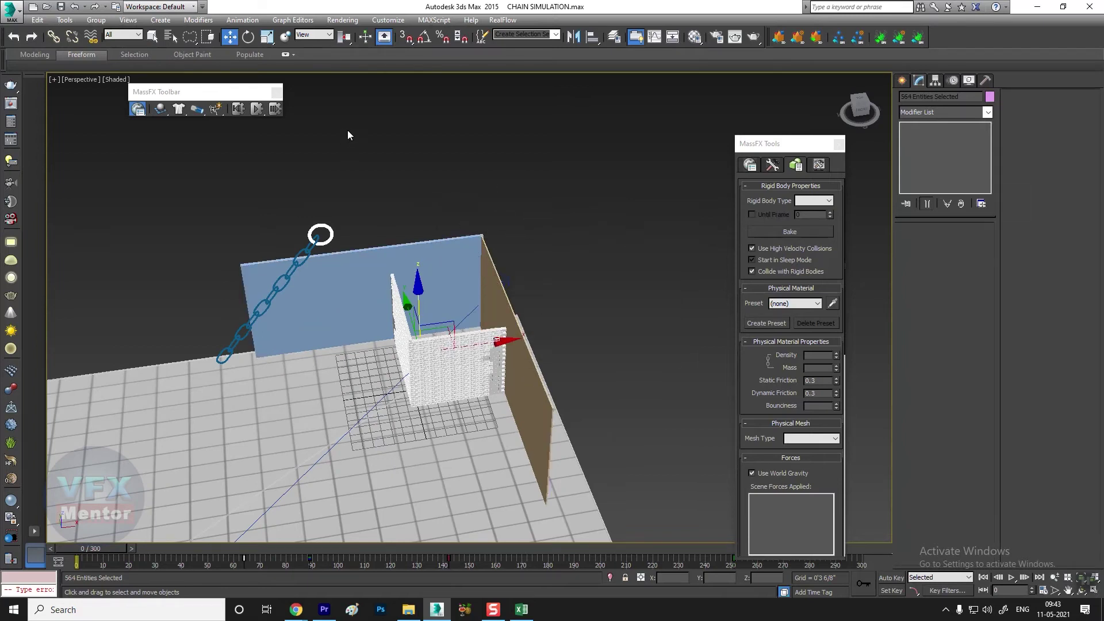
left_click(636, 349)
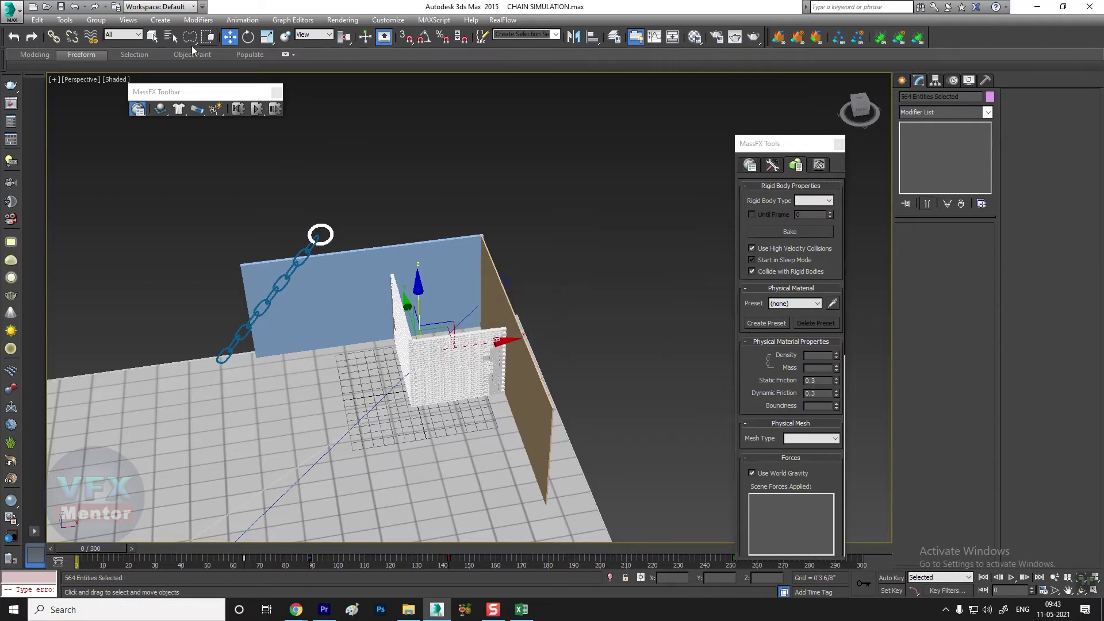
Switch to Select Object mode and remove the yellow bar from the selection.
left_click(154, 40)
left_click_drag(189, 44, 194, 56)
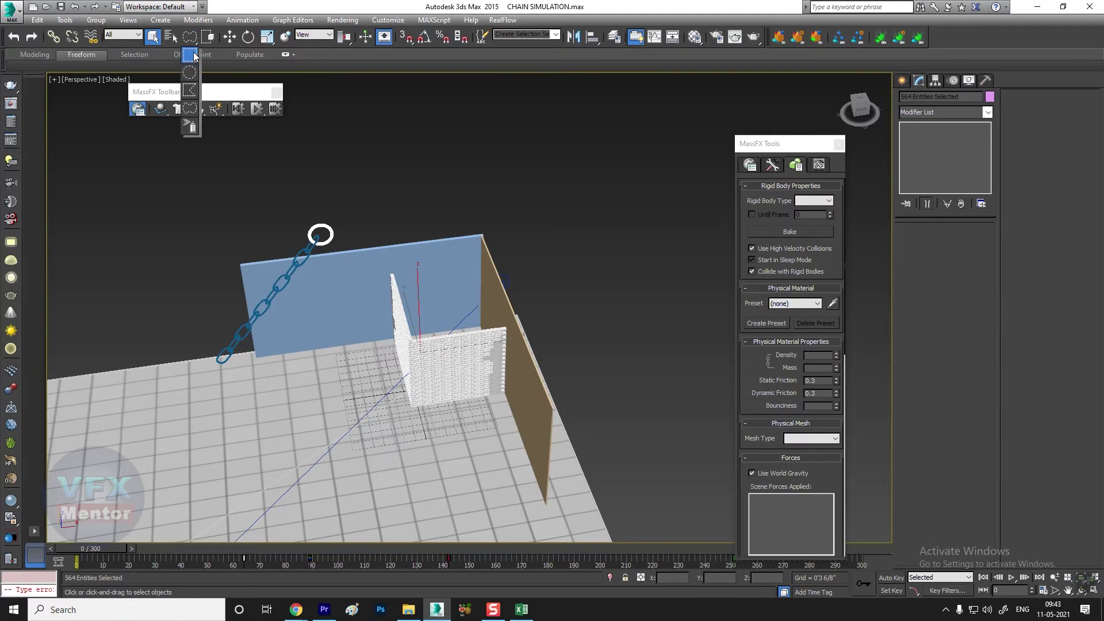
middle_click_drag(539, 264, 506, 314, "alt")
left_click(466, 331, "alt")
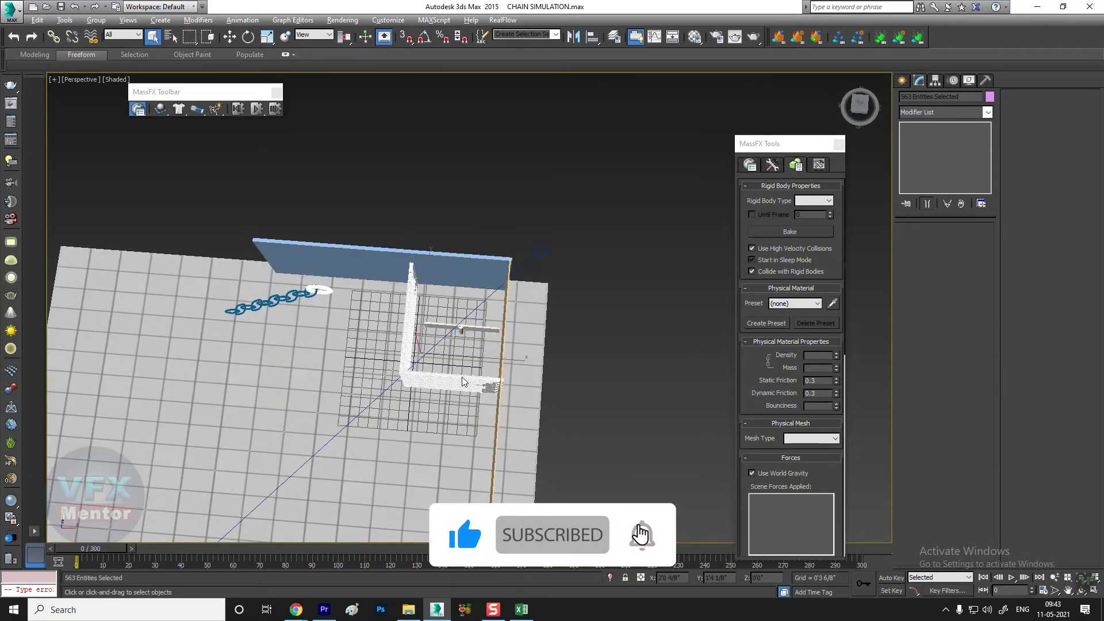
left_click(639, 346)
mouse_move(638, 346)
middle_mouse_down("alt")
mouse_move(494, 343)
mouse_move(429, 409)
mouse_move(399, 402)
middle_mouse_up("alt")
scroll(493, 344, "down", 5)
Deselect the remaining helpers, planes and top ring, leaving 557 dynamic rigid bodies.
mouse_move(235, 254)
left_mouse_down()
mouse_move(388, 389)
mouse_move(376, 375)
left_mouse_up()
left_click(636, 346)
middle_click_drag(424, 372, 461, 268, "alt")
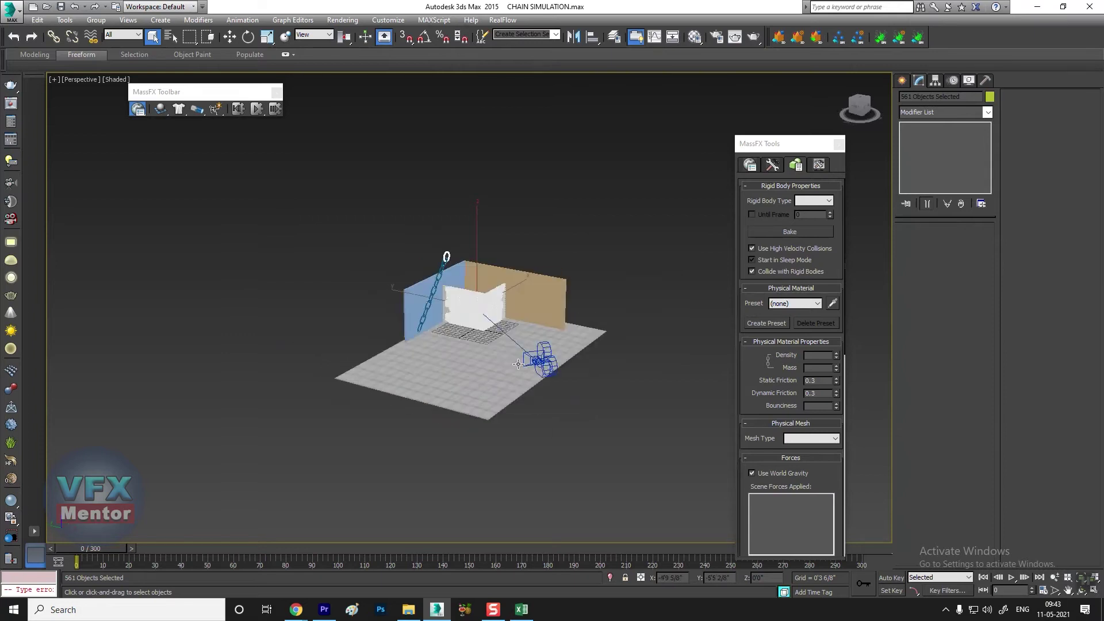
left_click_drag(380, 277, 384, 267)
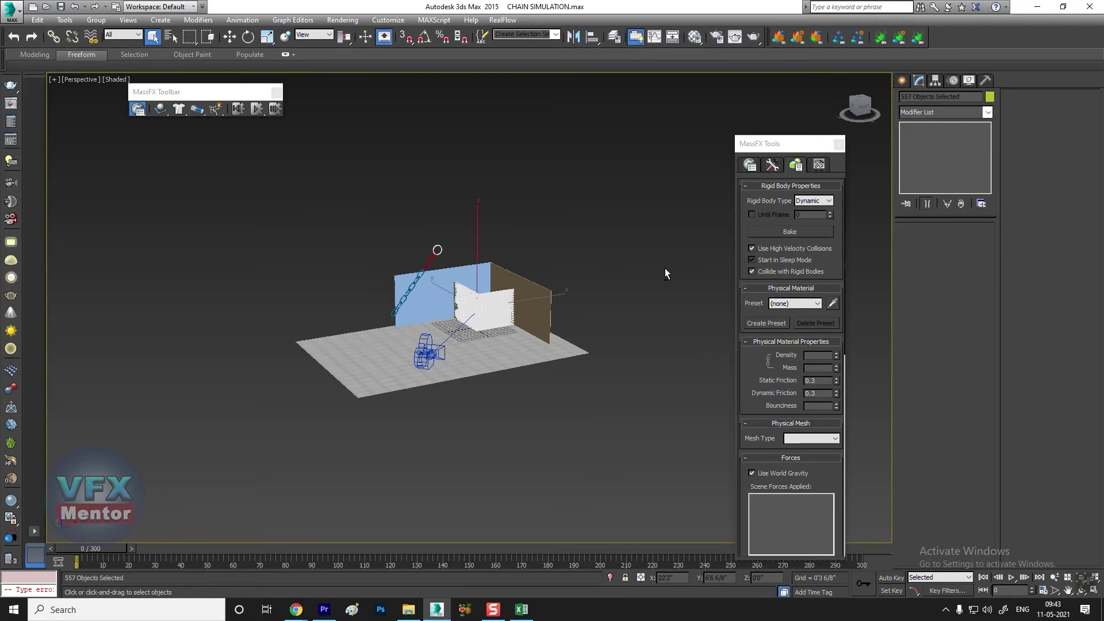
scroll(489, 264, "up", 2)
scroll(489, 270, "up", 4)
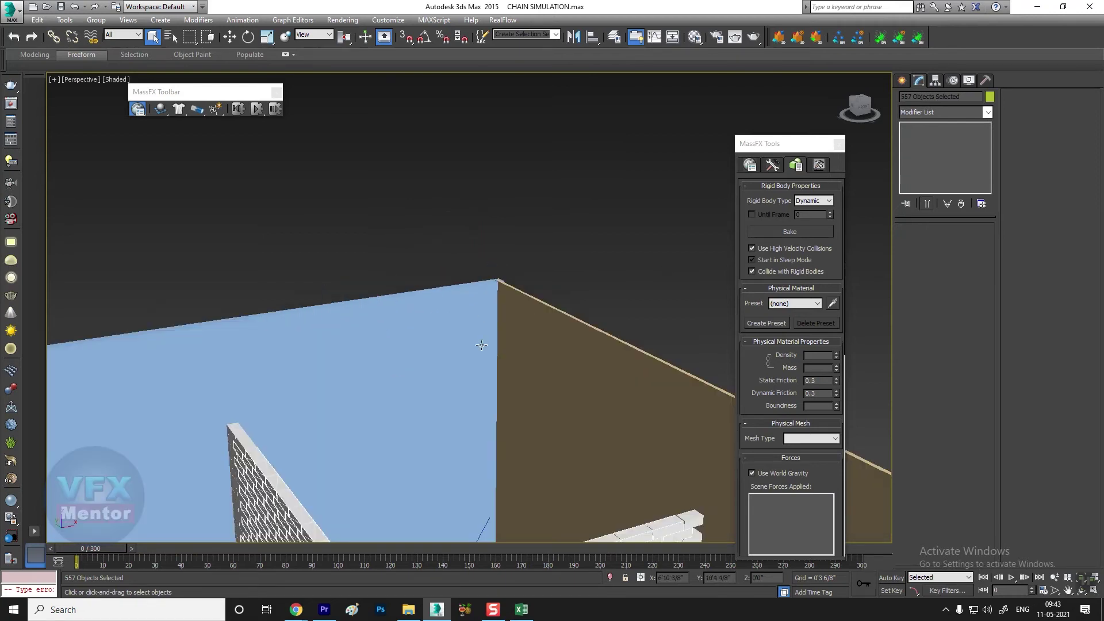
scroll(488, 283, "down", 2)
middle_click_drag(489, 282, 454, 276, "alt")
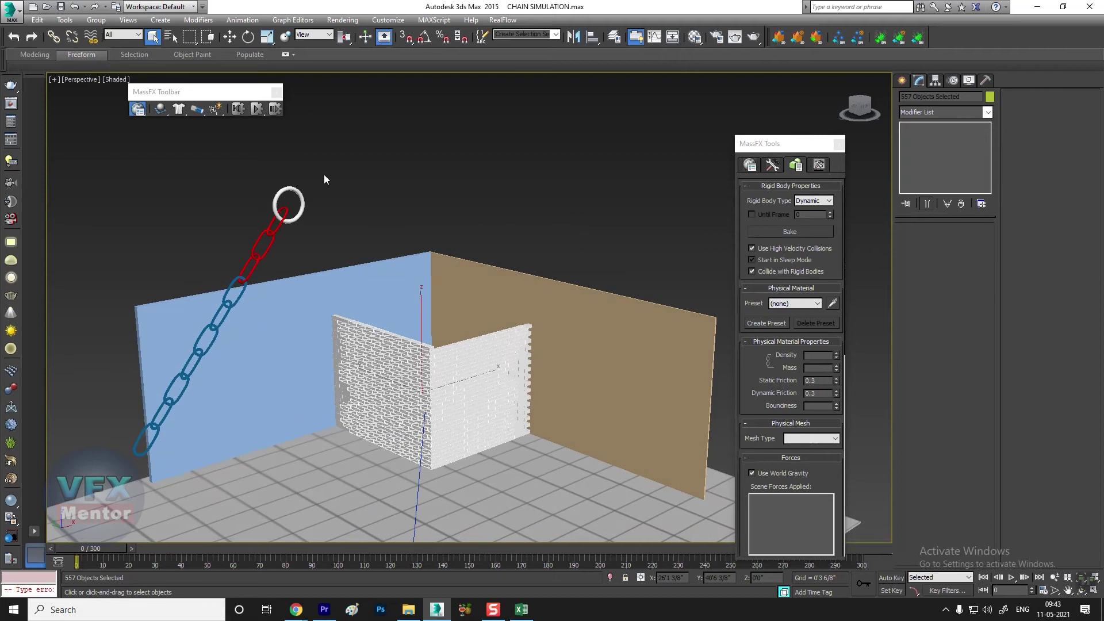
left_click_drag(329, 160, 226, 236)
middle_click_drag(328, 372, 111, 232, "alt")
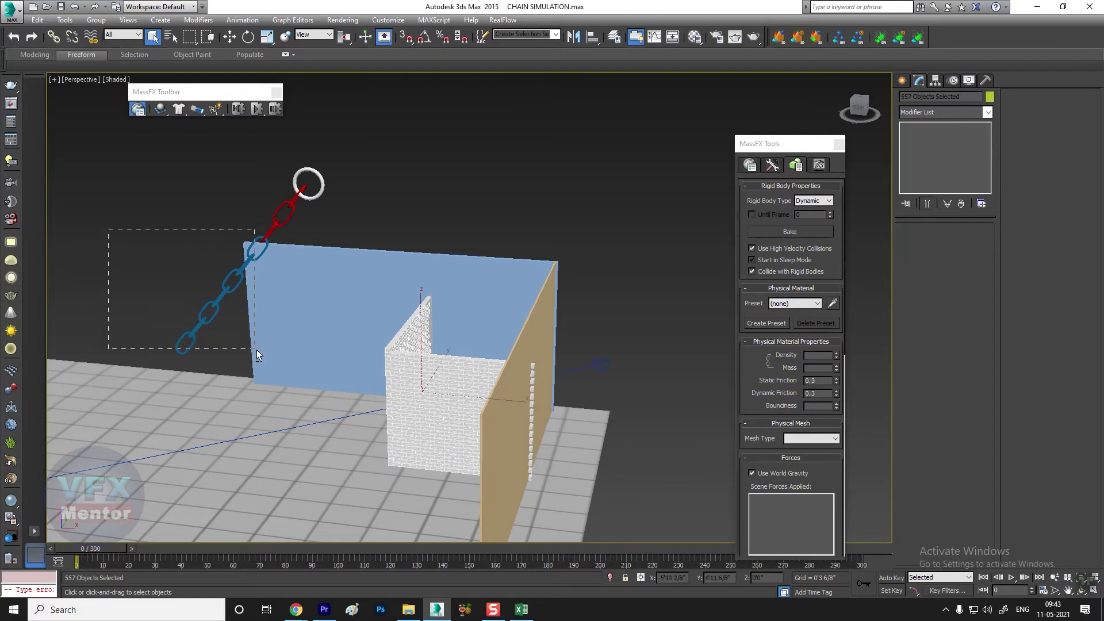
Marquee-deselect the chain links so only 550 dynamic bricks remain selected.
left_click_drag(109, 229, 256, 358)
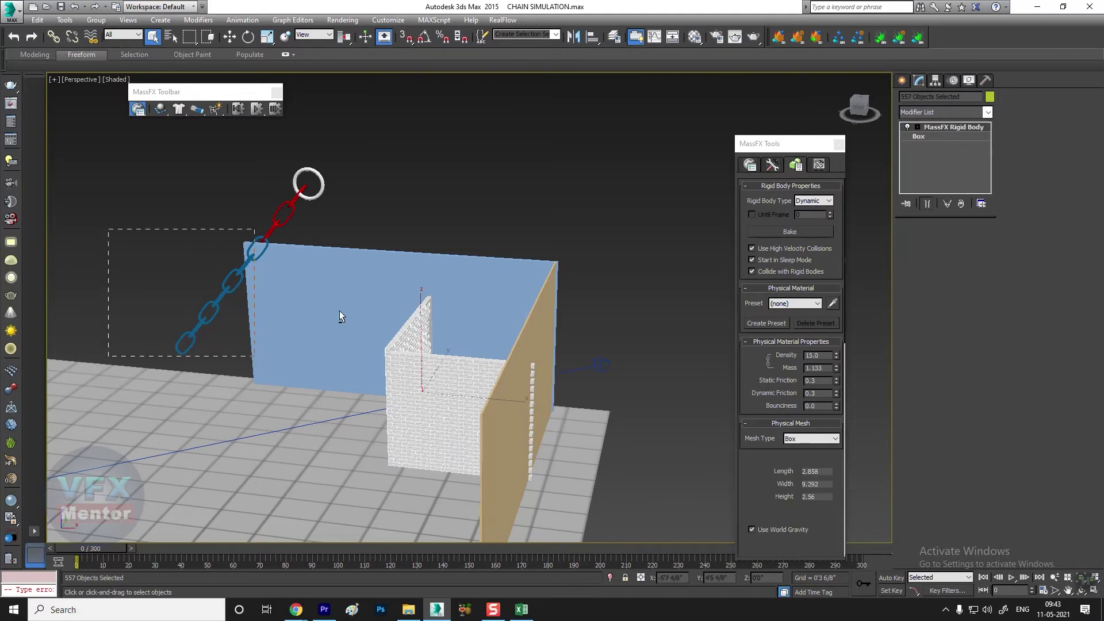
mouse_move(338, 311)
middle_mouse_down("alt")
mouse_move(481, 358)
mouse_move(481, 378)
middle_mouse_up("alt")
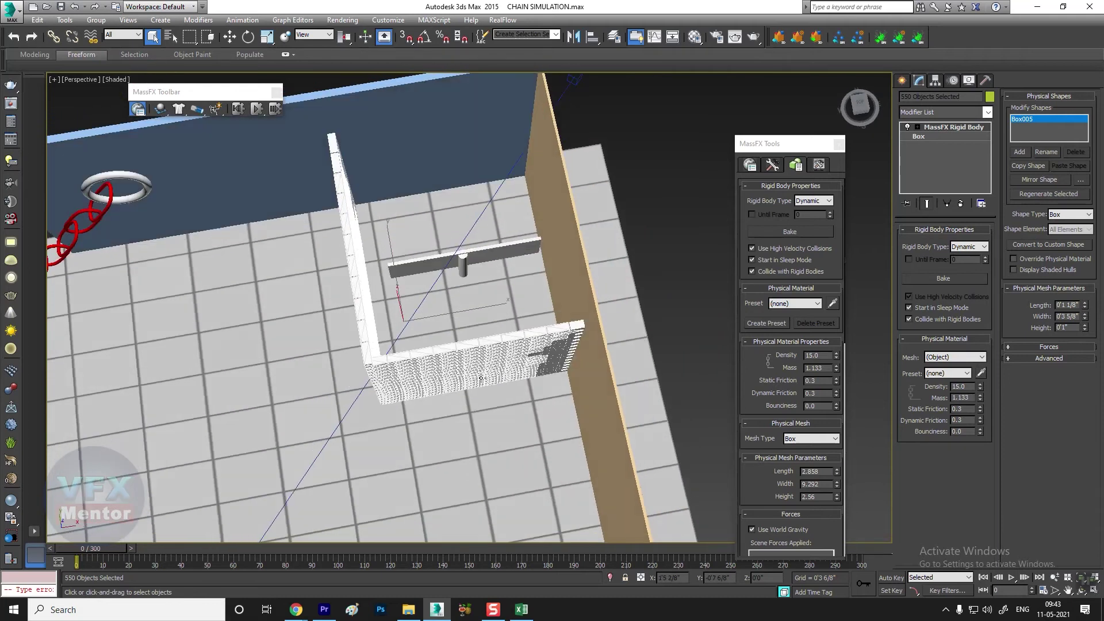
left_click_drag(752, 372, 757, 426)
Scroll through the MassFX rigid body rollouts and bring up World Parameters.
scroll(757, 426, "down", 3)
scroll(762, 432, "down", 3)
scroll(768, 437, "down", 3)
scroll(771, 440, "down", 2)
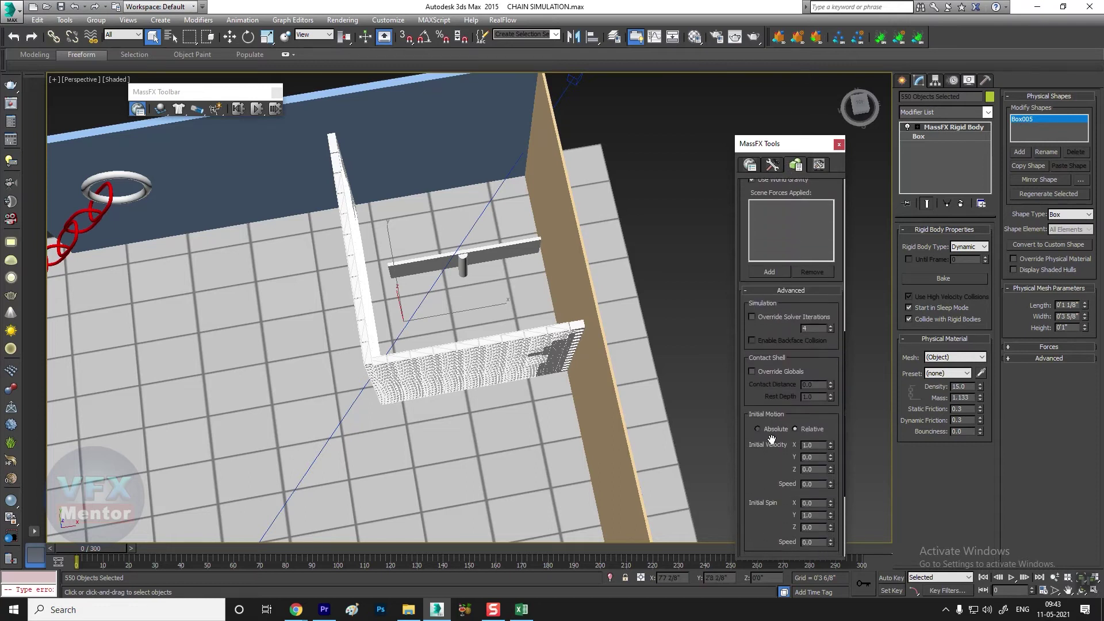
left_click_drag(766, 471, 798, 207)
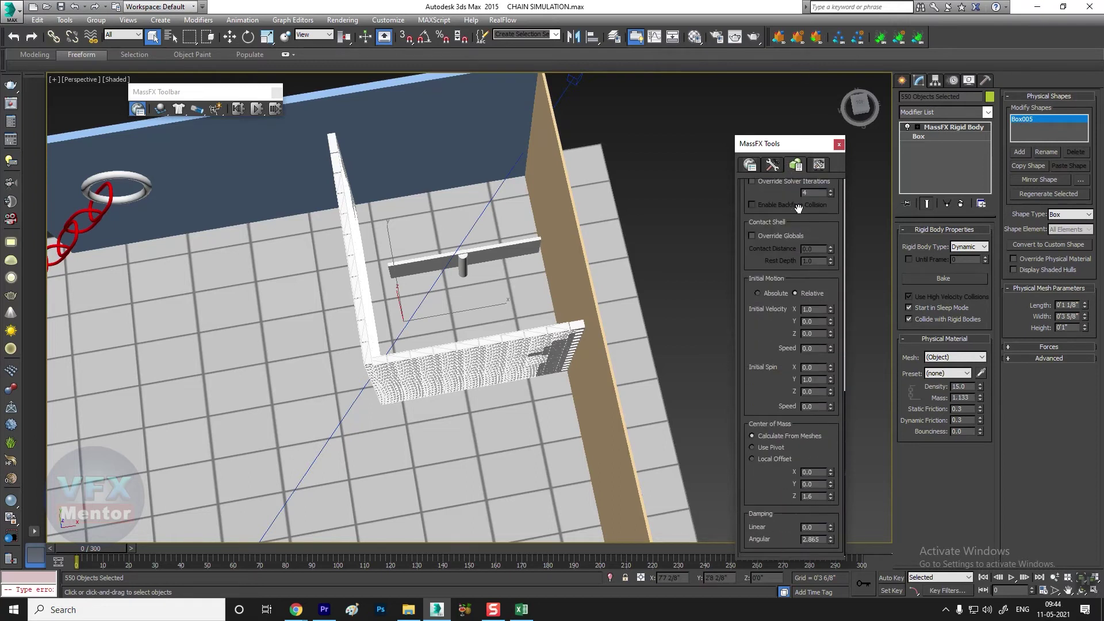
scroll(798, 208, "up", 3)
scroll(756, 175, "up", 4)
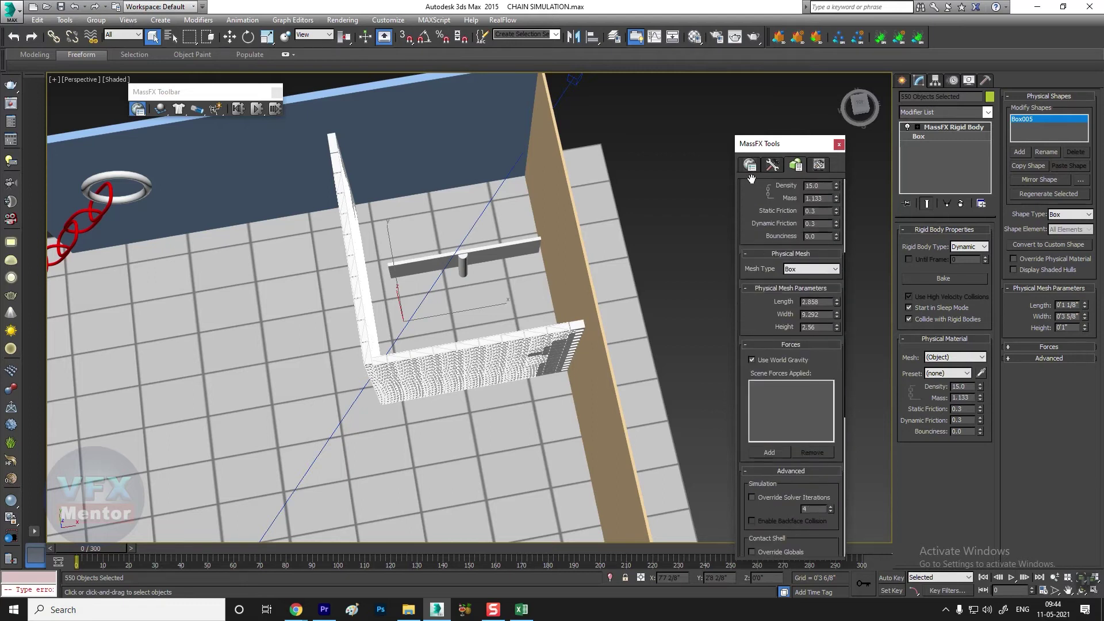
left_click(750, 170)
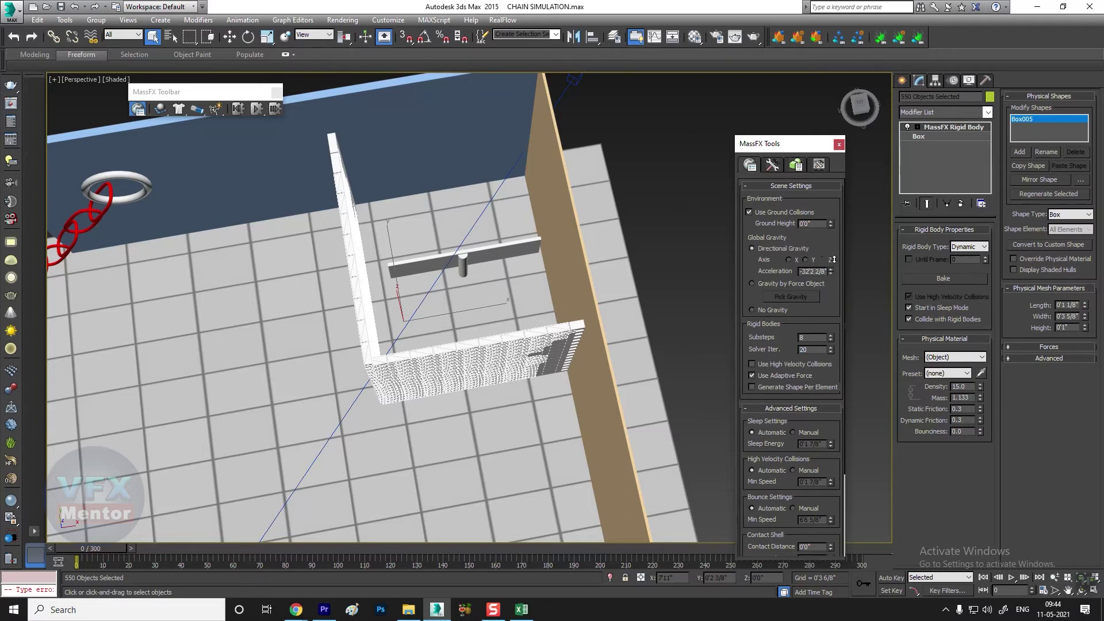
Raise the MassFX gravity acceleration to about -34' 6 6/8".
left_click_drag(831, 272, 837, 274)
left_click_drag(830, 348, 828, 412)
left_click_drag(876, 125, 905, 320)
left_click_drag(879, 372, 722, 571)
Orbit and zoom to frame both brick walls and the red chain.
scroll(457, 254, "down", 5)
middle_click_drag(457, 253, 487, 326, "alt")
scroll(487, 326, "up", 5)
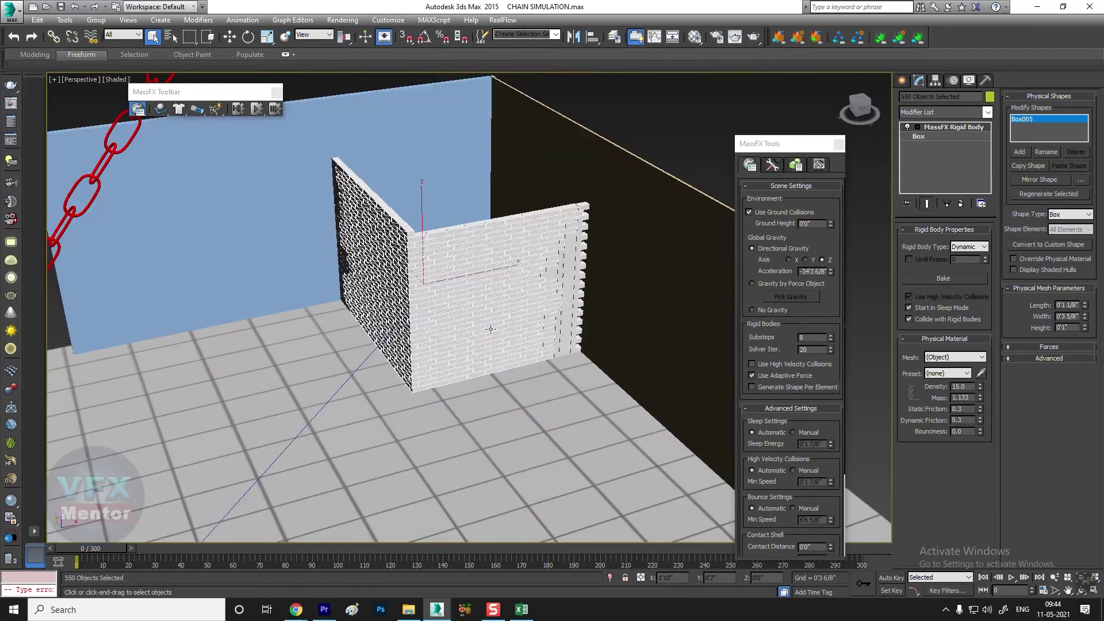
scroll(487, 326, "down", 5)
scroll(470, 340, "up", 3)
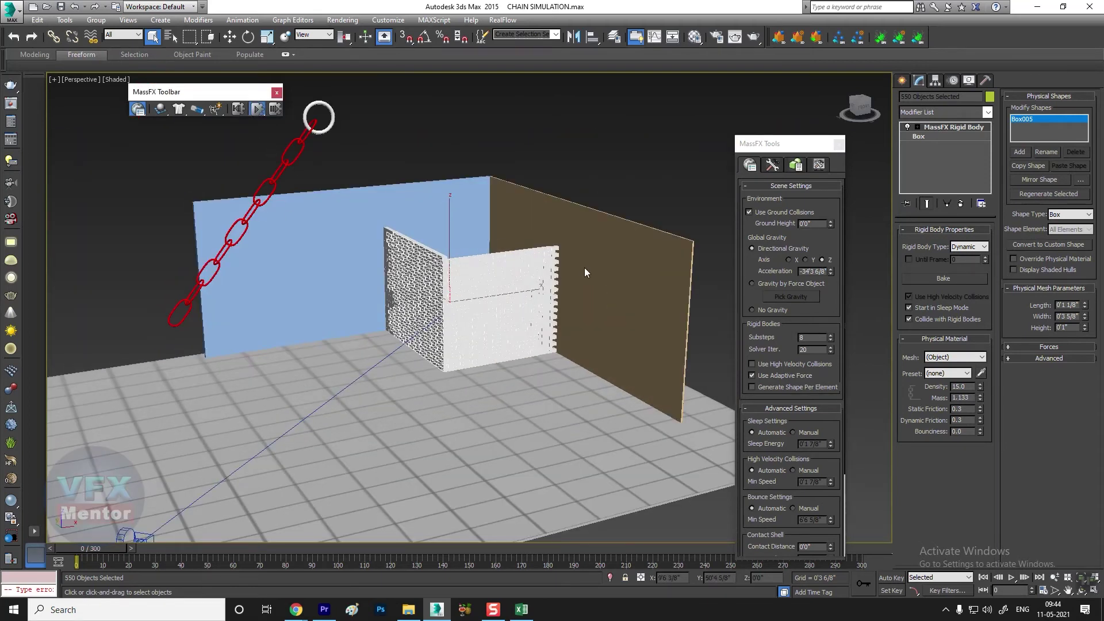
Play the simulation and orbit to watch the chain topple the bricks.
key("slash")
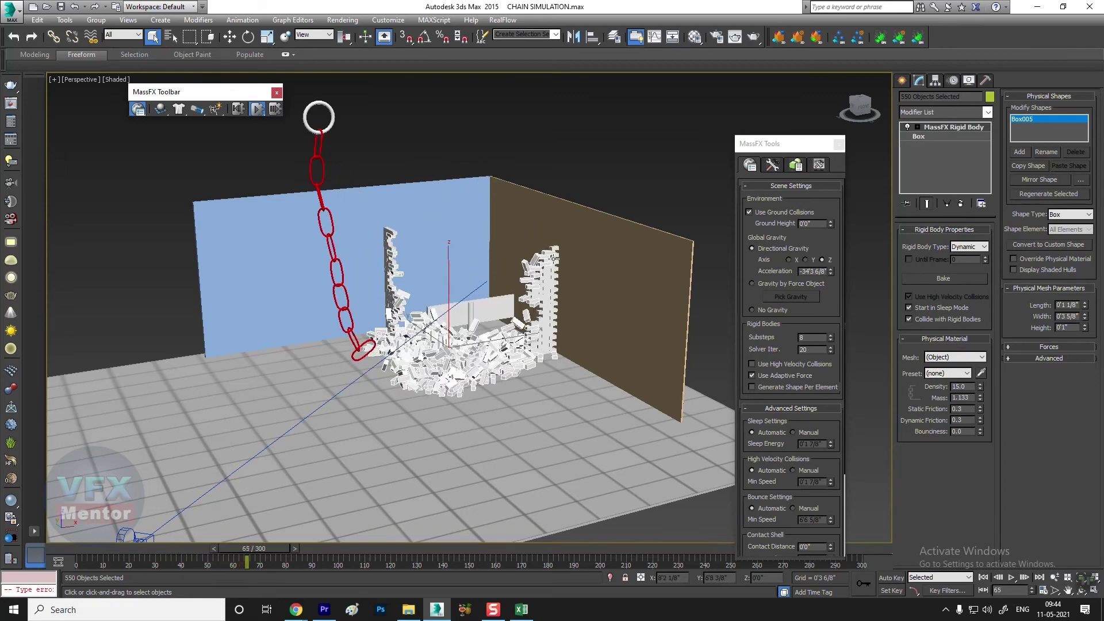
scroll(488, 366, "up", 5)
middle_click_drag(488, 366, 443, 355, "alt")
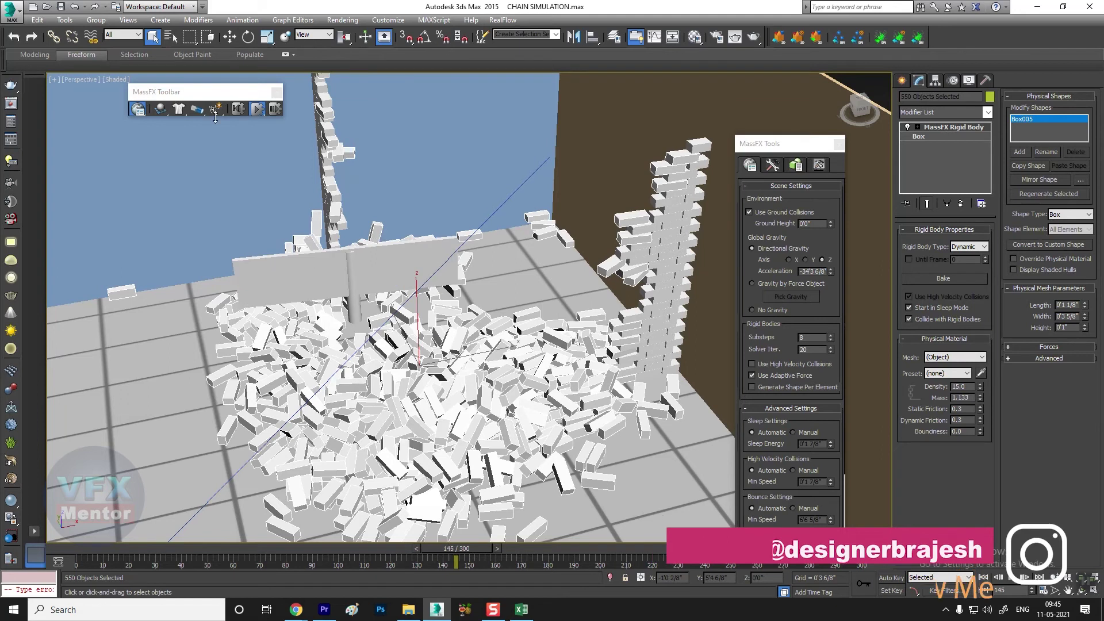
scroll(491, 332, "down", 5)
middle_click_drag(491, 332, 548, 188, "alt")
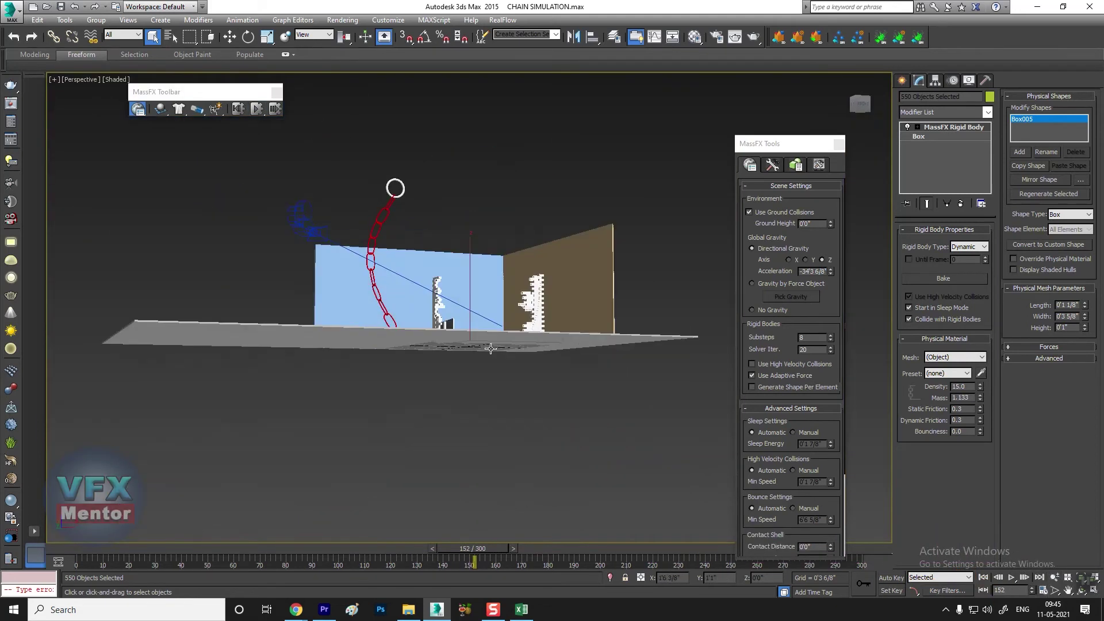
Inspect the chain's last link and the brick pile from closer angles.
left_click(548, 188)
scroll(439, 348, "up", 4)
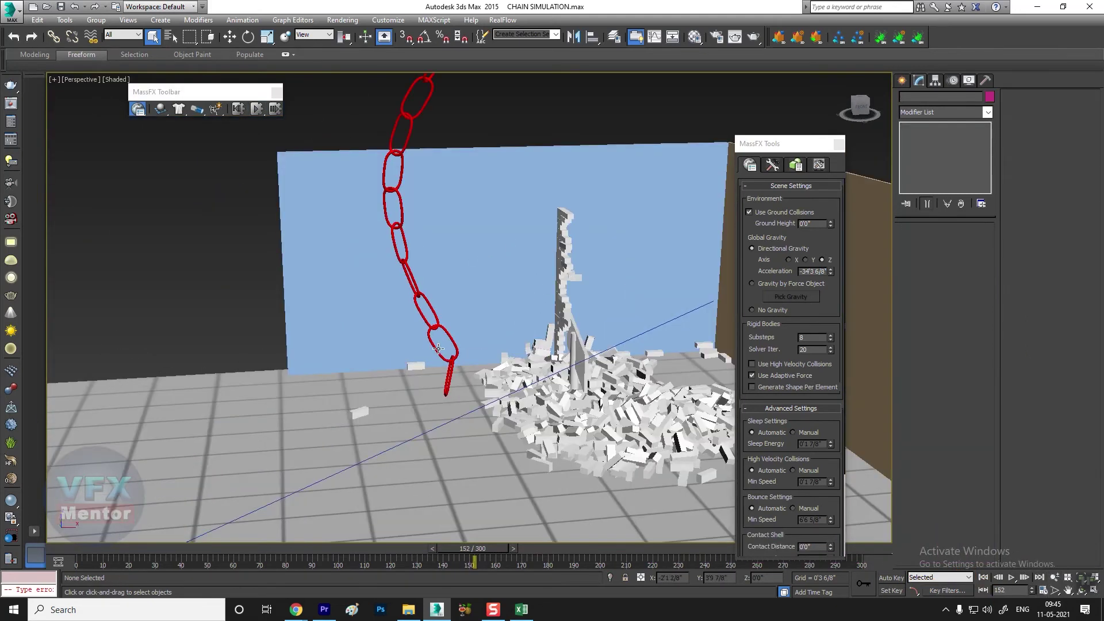
left_click(447, 376)
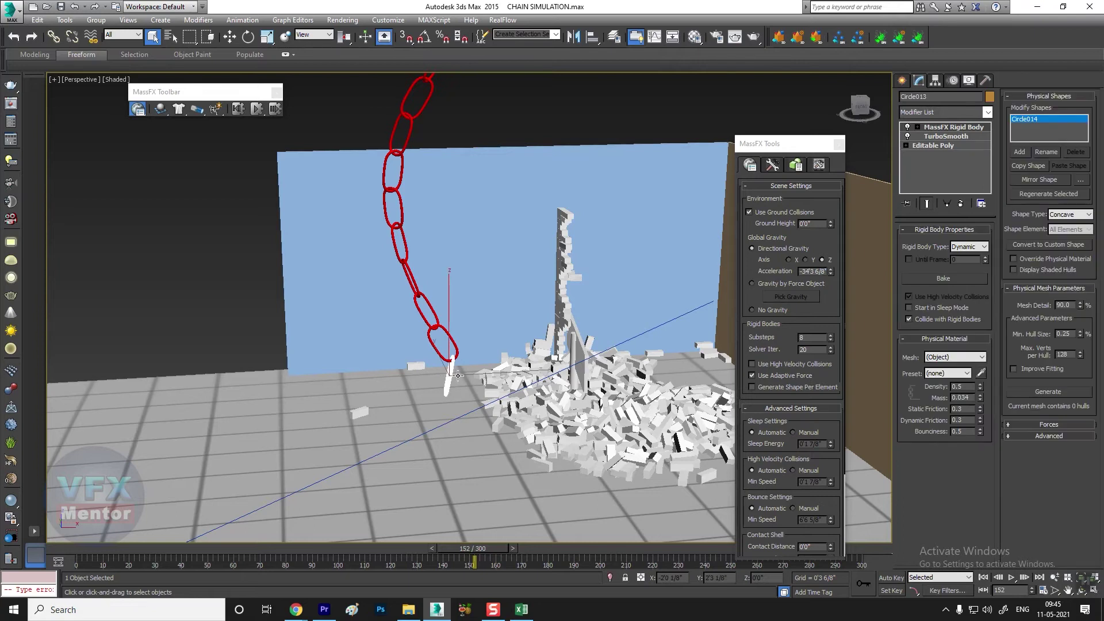
left_click(458, 376)
scroll(484, 382, "down", 3)
scroll(485, 382, "down", 2)
middle_click_drag(484, 383, 510, 443, "alt")
scroll(494, 385, "up", 5)
scroll(499, 386, "up", 3)
Reset the simulation and orbit to show the chain beside the rebuilt walls.
left_click(238, 108)
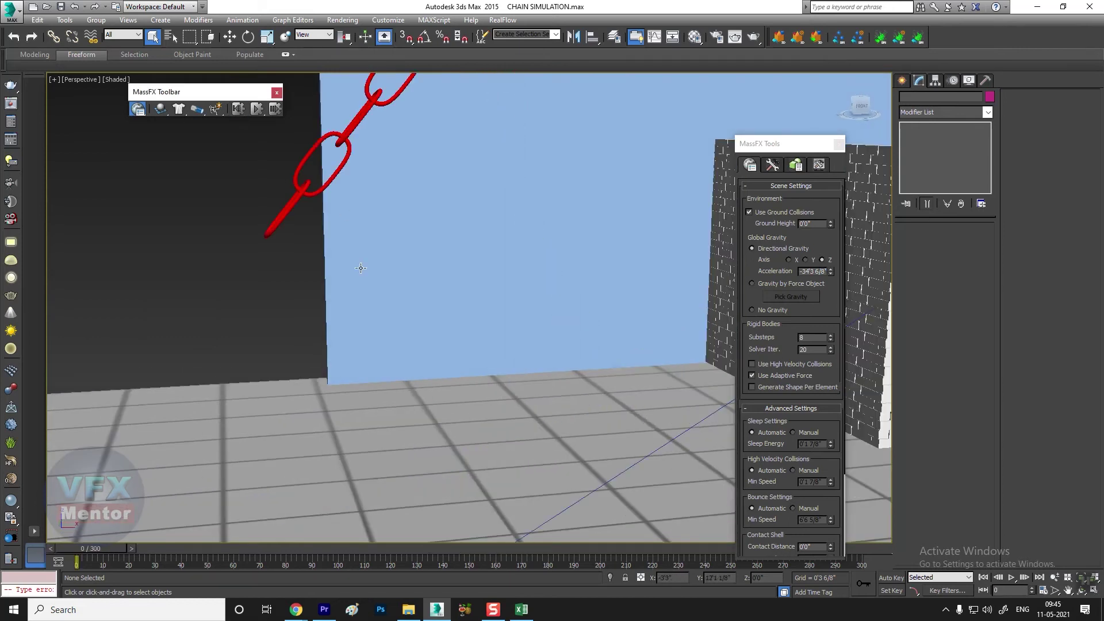
scroll(360, 267, "down", 3)
scroll(352, 305, "up", 1)
scroll(392, 277, "up", 3)
middle_click_drag(398, 293, 472, 322, "alt")
Close MassFX Tools and choose the Standard Primitives Sphere tool.
left_click(839, 144)
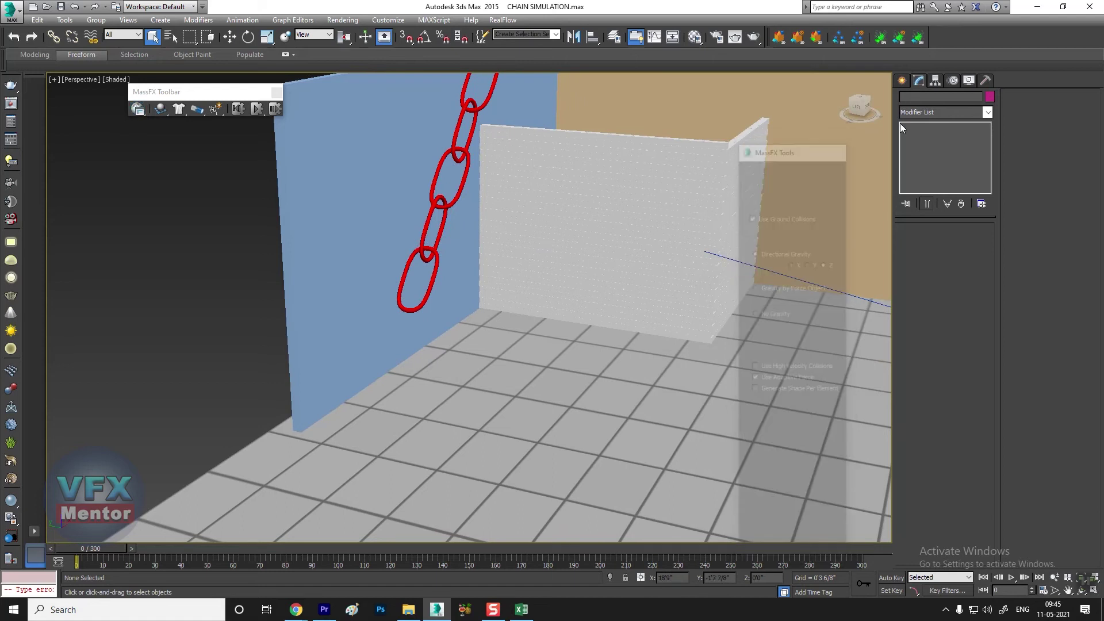
left_click(902, 80)
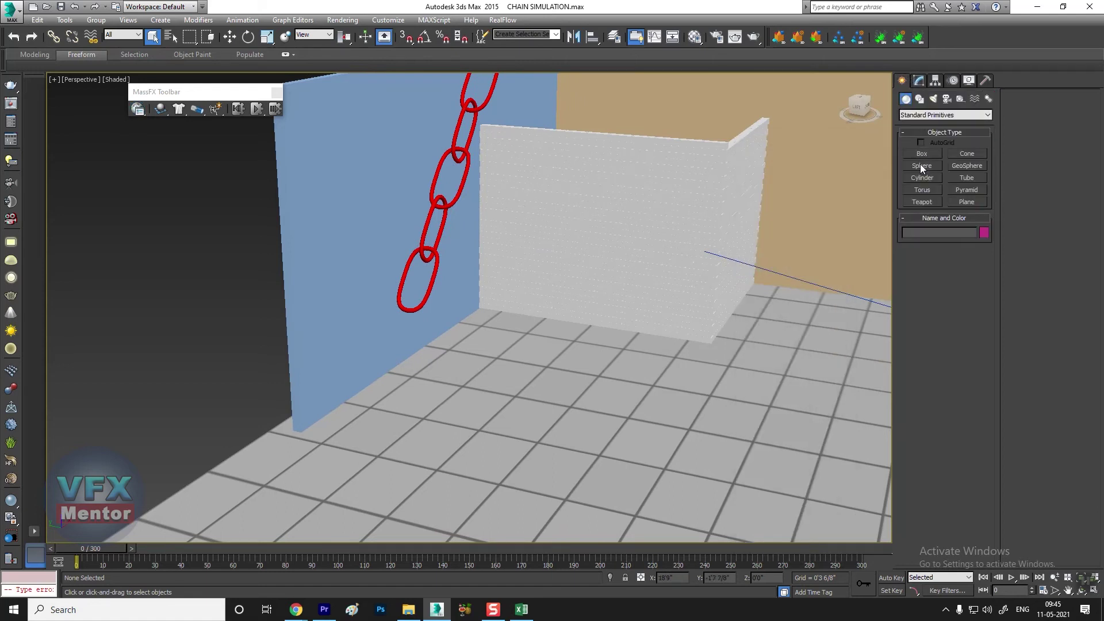
left_click(921, 166)
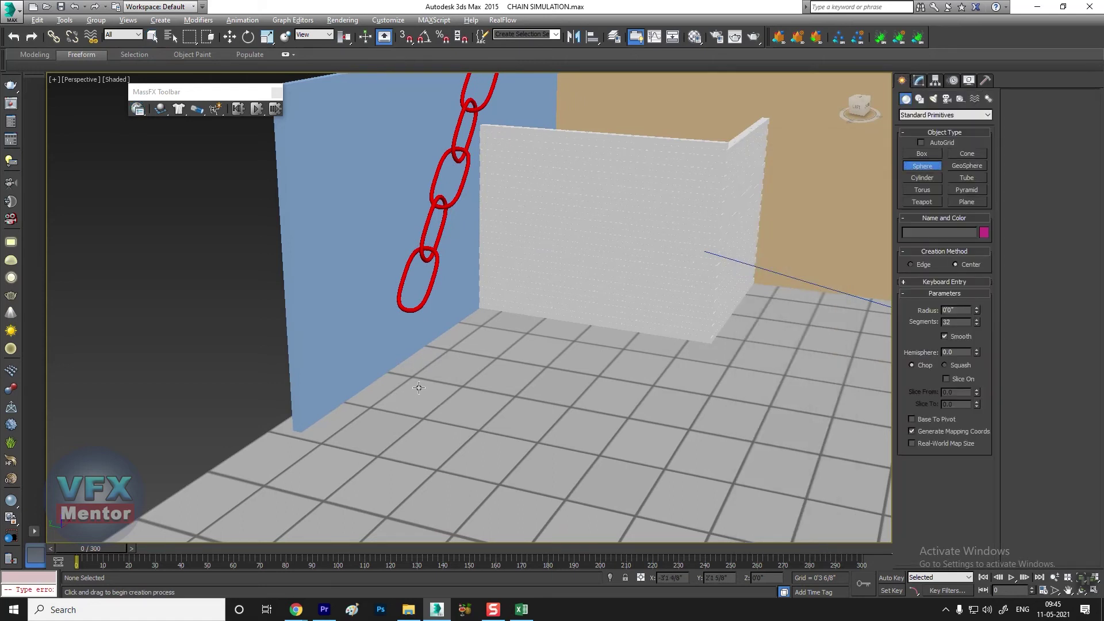
key("alt+w")
scroll(297, 439, "down", 3)
scroll(190, 448, "down", 2)
middle_click_drag(182, 447, 278, 418)
Frame the chain end in the Front view and draw Sphere001 there.
scroll(278, 418, "up", 3)
scroll(699, 206, "down", 2)
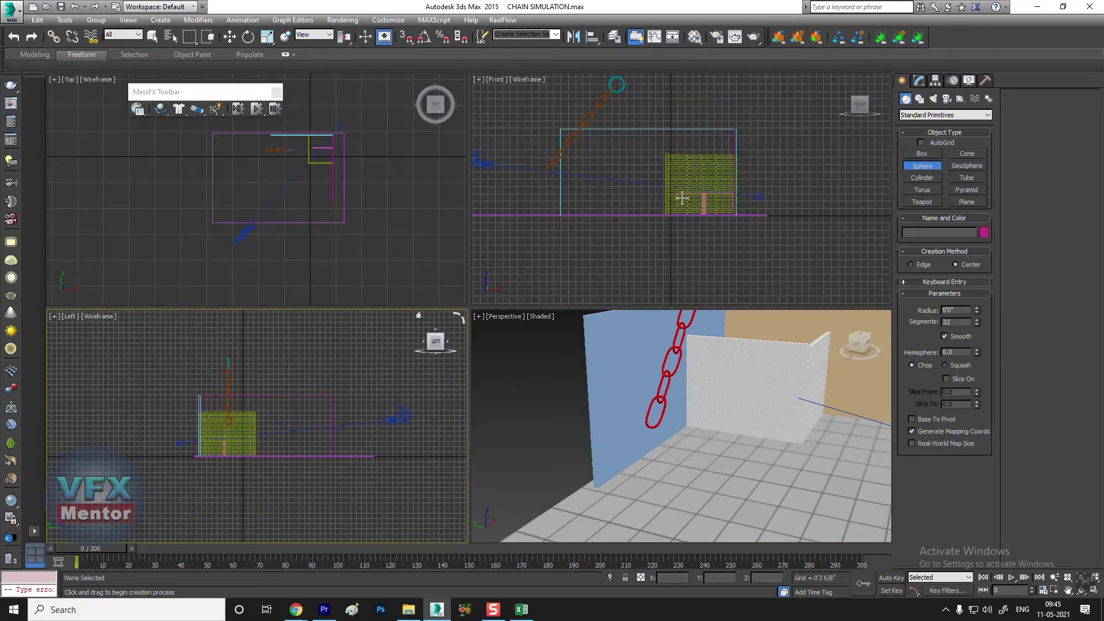
key("alt+w")
scroll(314, 299, "up", 5)
scroll(327, 357, "up", 3)
middle_click_drag(327, 358, 403, 313)
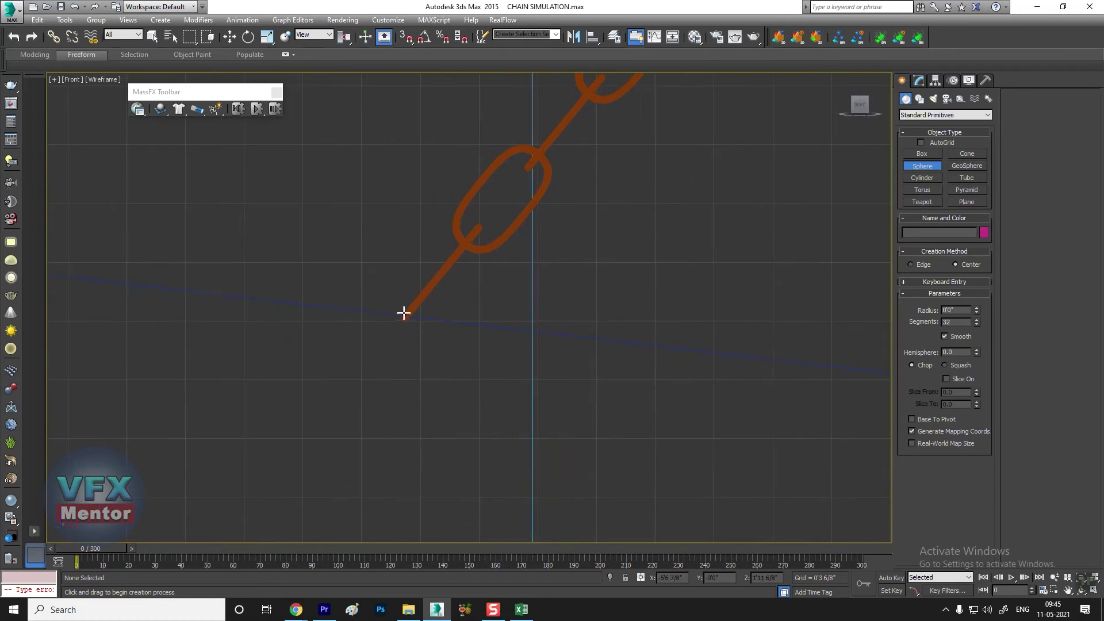
left_click_drag(384, 361, 410, 319)
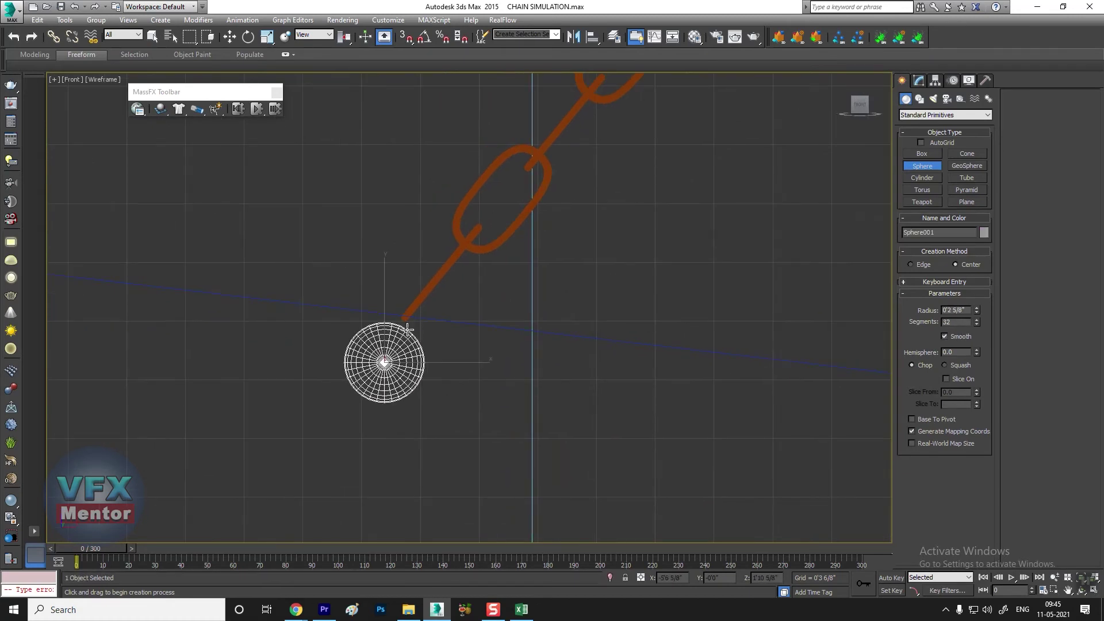
Rotate Sphere001 about its X and Z axes.
key("e")
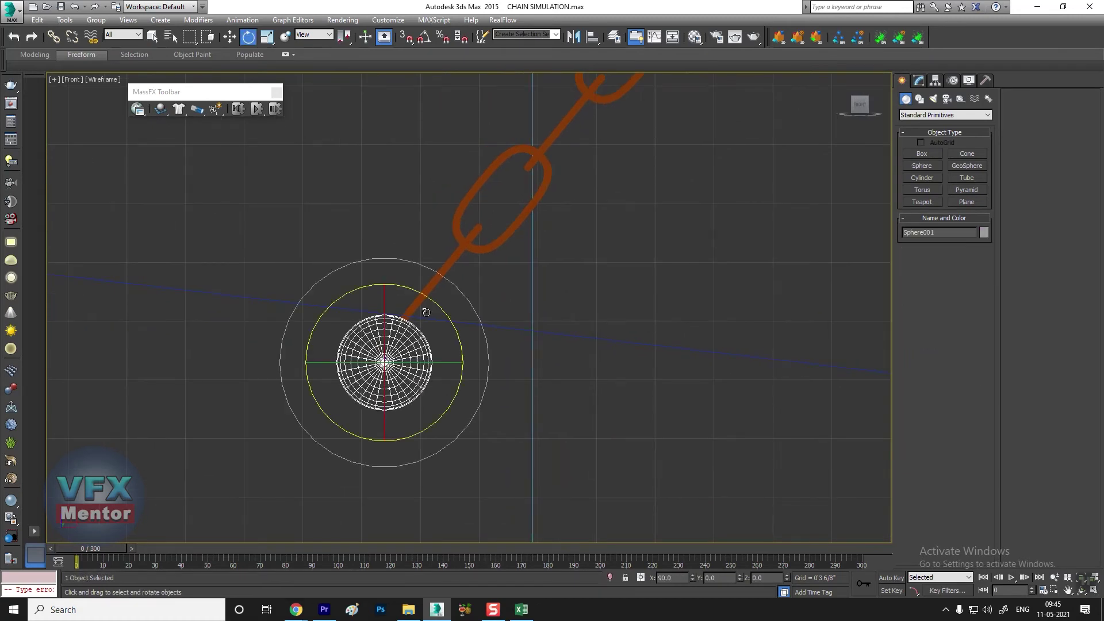
mouse_move(384, 311)
left_mouse_down()
mouse_move(432, 372)
mouse_move(360, 366)
left_mouse_up()
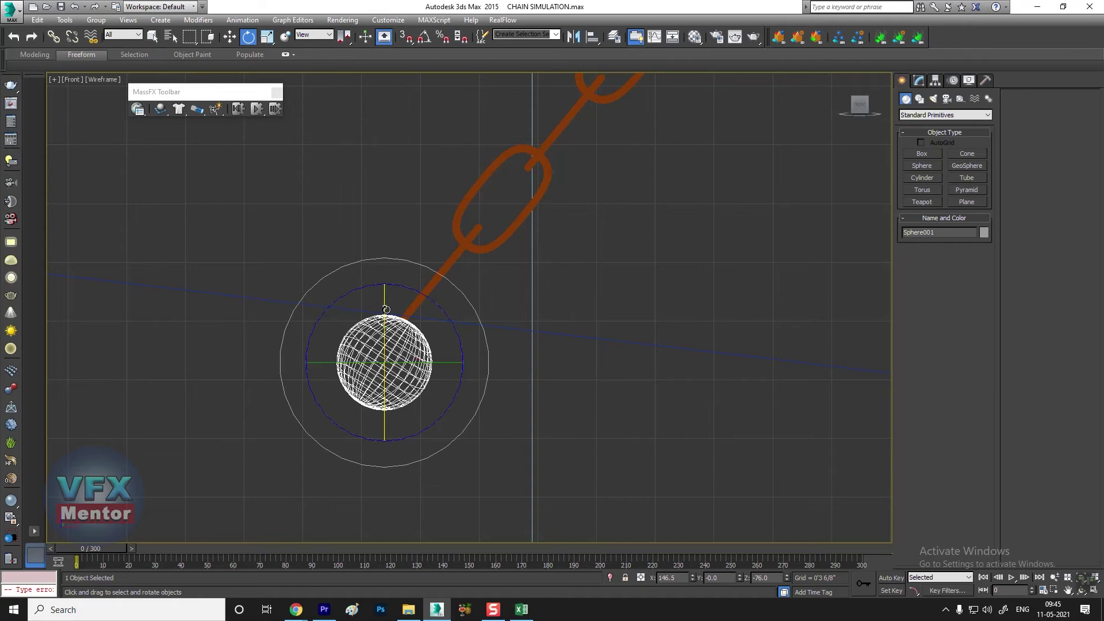
left_click_drag(384, 307, 345, 311)
left_click_drag(437, 361, 425, 362)
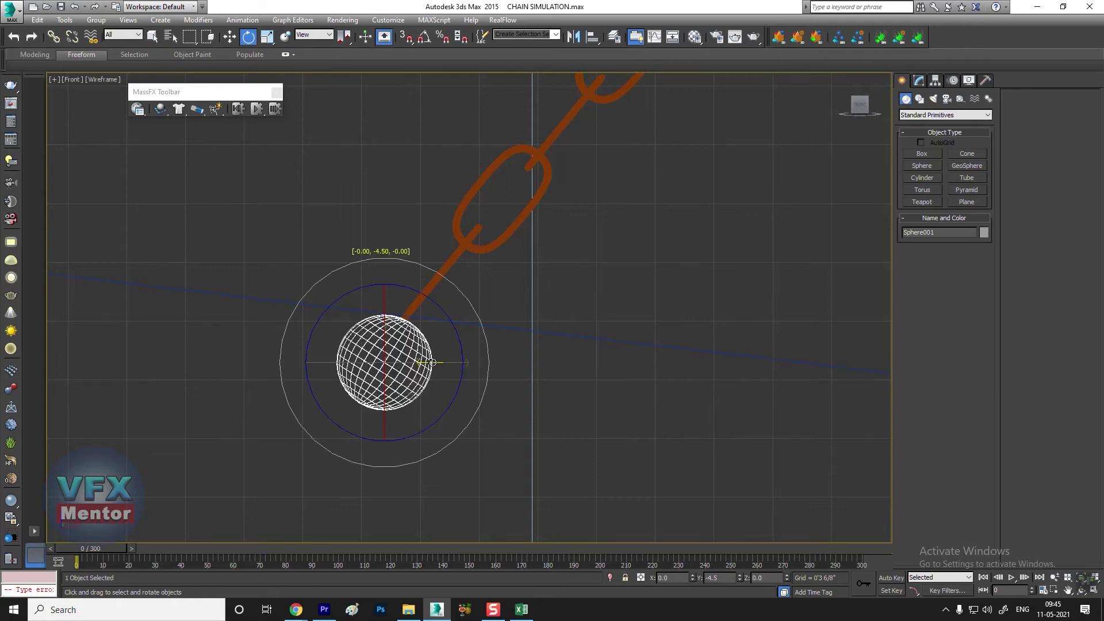
left_click_drag(432, 301, 454, 308)
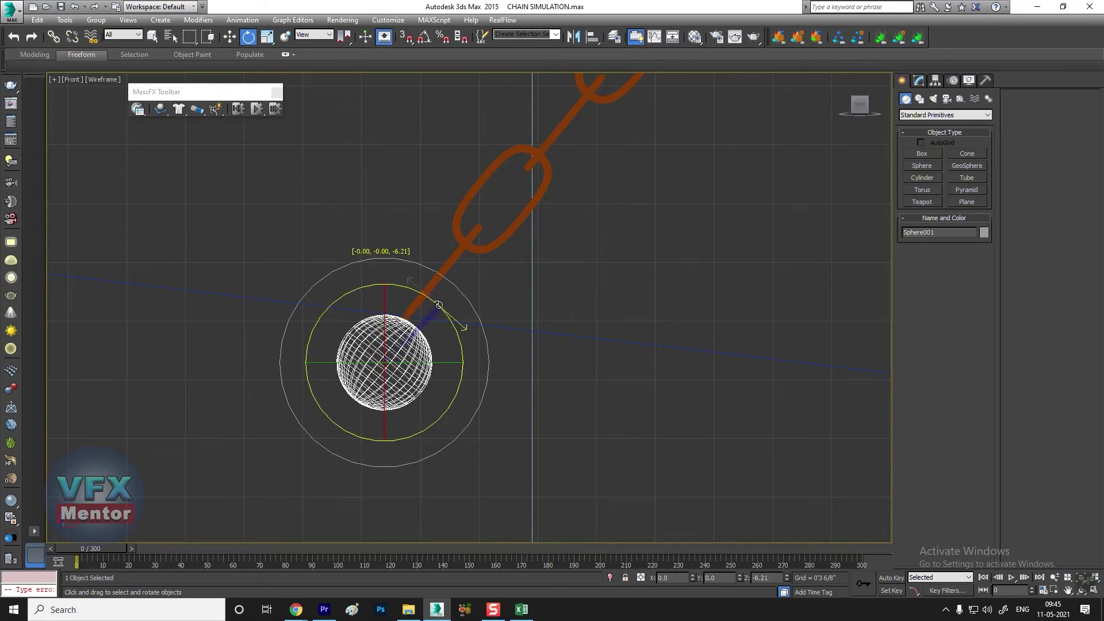
key("w")
key("alt+w")
key("alt+w")
middle_click_drag(406, 314, 411, 322, "alt")
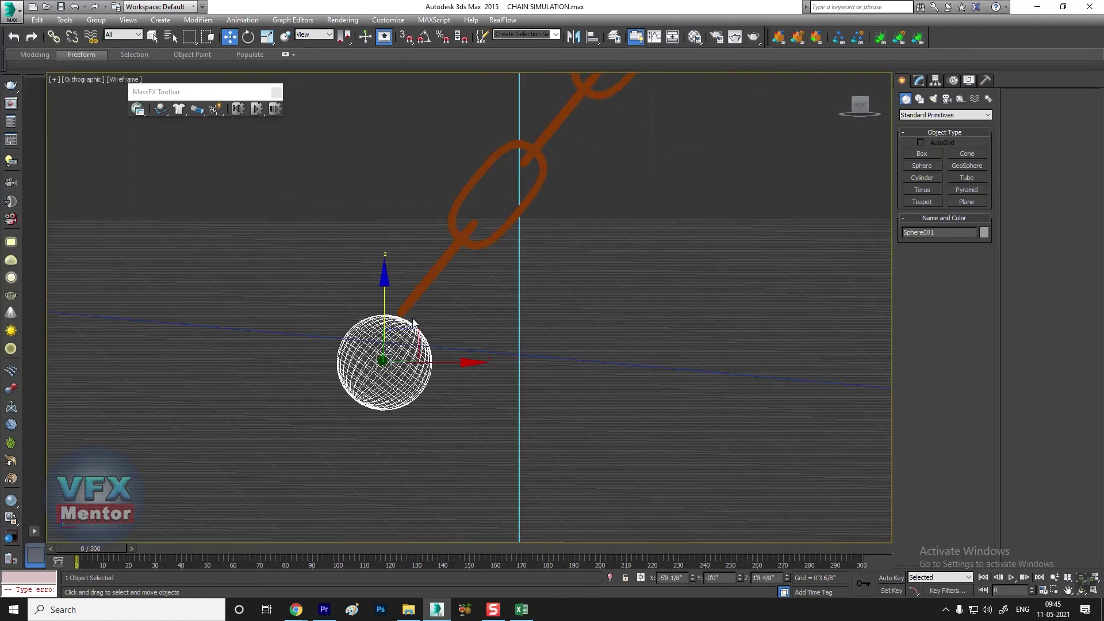
key("f")
scroll(467, 318, "down", 3)
scroll(467, 318, "down", 3)
Move Sphere001 toward the chain end in the Top view.
key("alt+w")
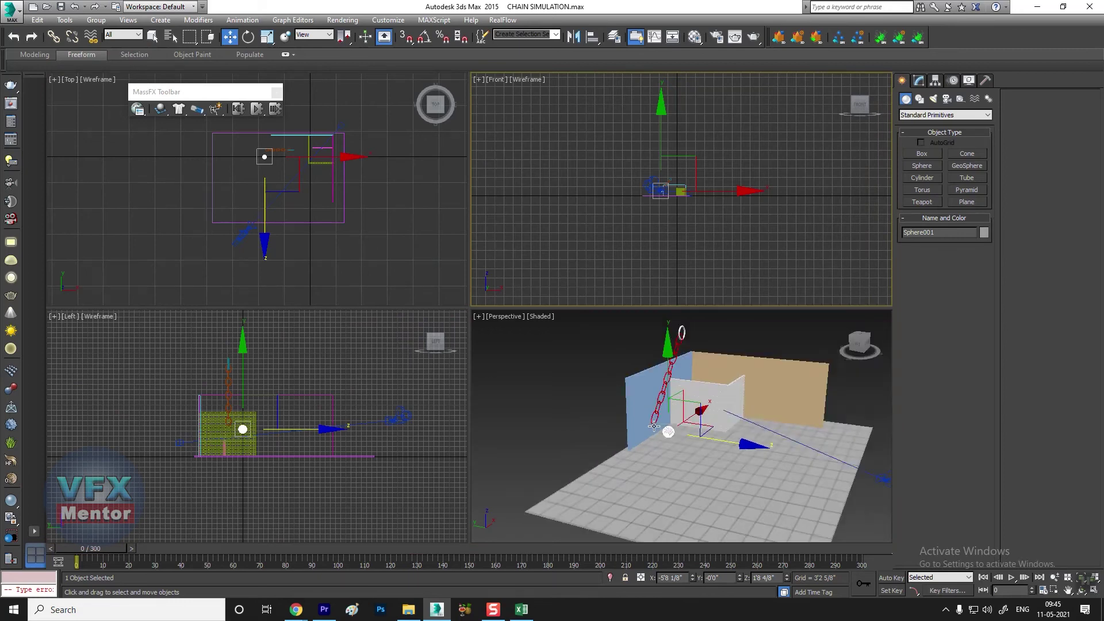
scroll(291, 224, "up", 5)
mouse_move(357, 98)
middle_mouse_down()
mouse_move(377, 156)
mouse_move(356, 248)
middle_mouse_up()
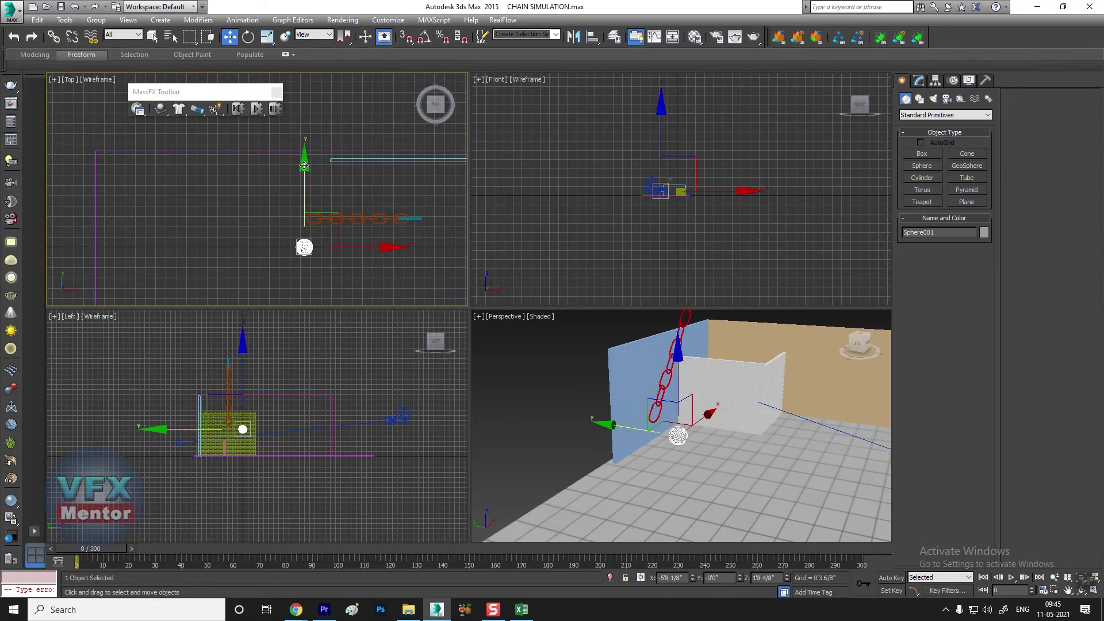
left_click_drag(303, 165, 309, 136)
Raise Sphere001 up to the chain's end in the Front view.
scroll(636, 197, "up", 1)
scroll(660, 229, "up", 2)
scroll(632, 230, "up", 2)
scroll(615, 233, "up", 2)
middle_click_drag(615, 233, 617, 235)
left_click_drag(589, 136, 589, 119)
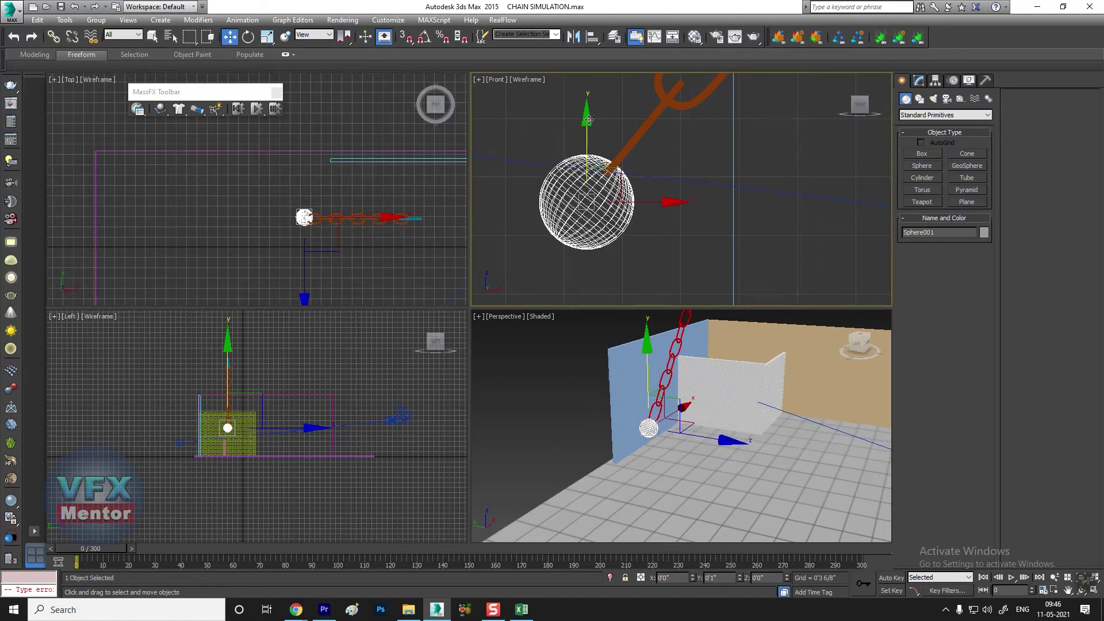
scroll(394, 446, "up", 2)
scroll(393, 447, "up", 8)
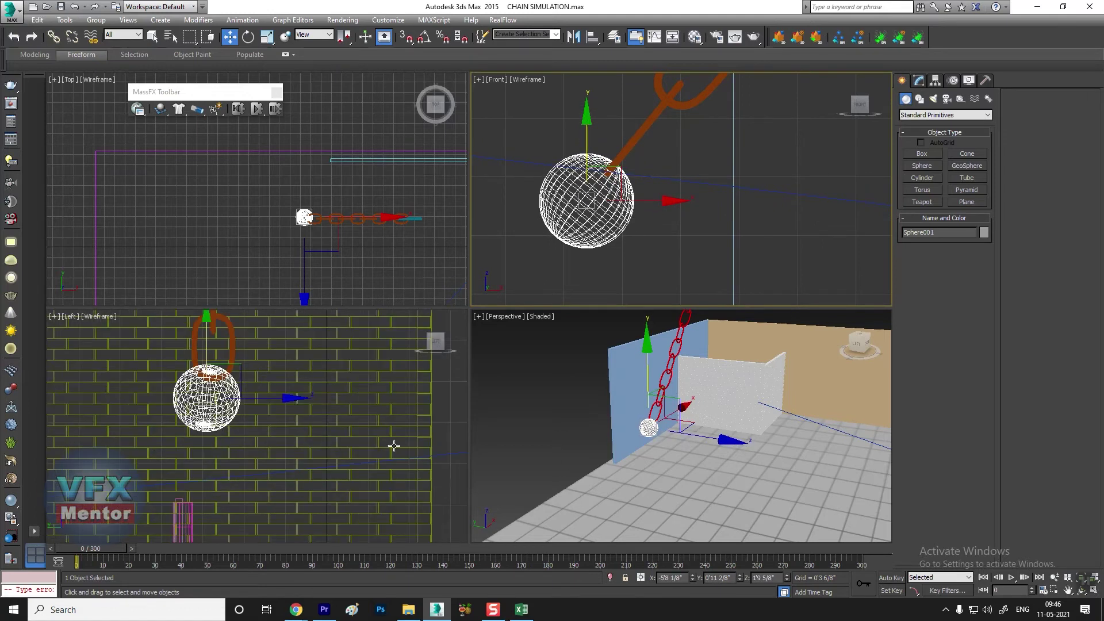
In the Perspective view, nudge Sphere001 along Y and X and lower it onto the last link.
key("alt+w")
scroll(403, 314, "up", 3)
scroll(423, 344, "up", 4)
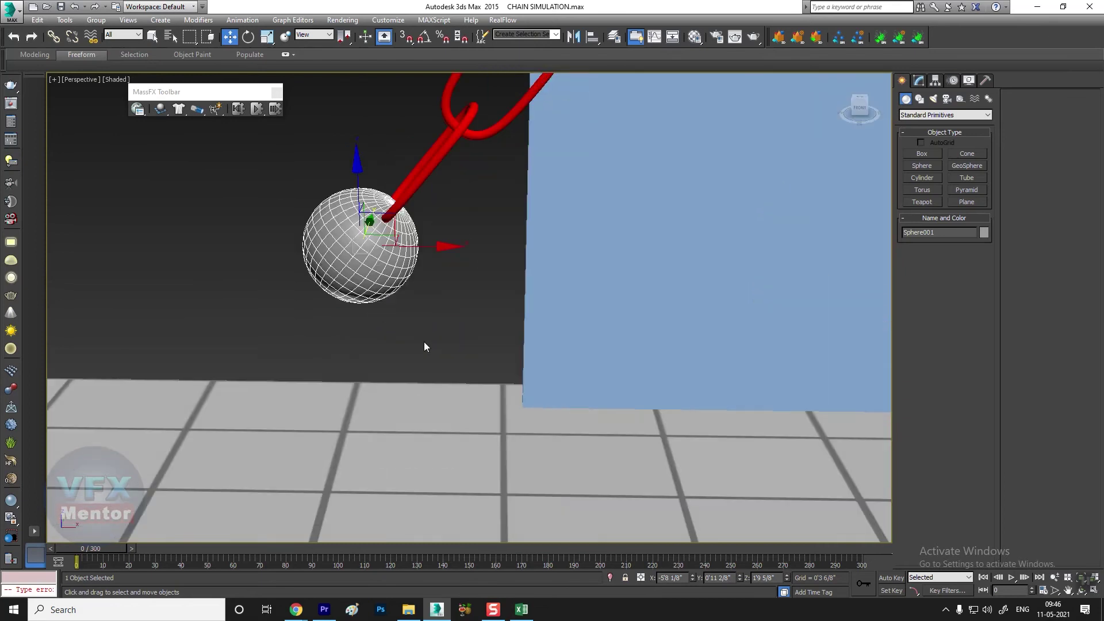
scroll(390, 268, "up", 3)
middle_click_drag(390, 269, 348, 387, "alt")
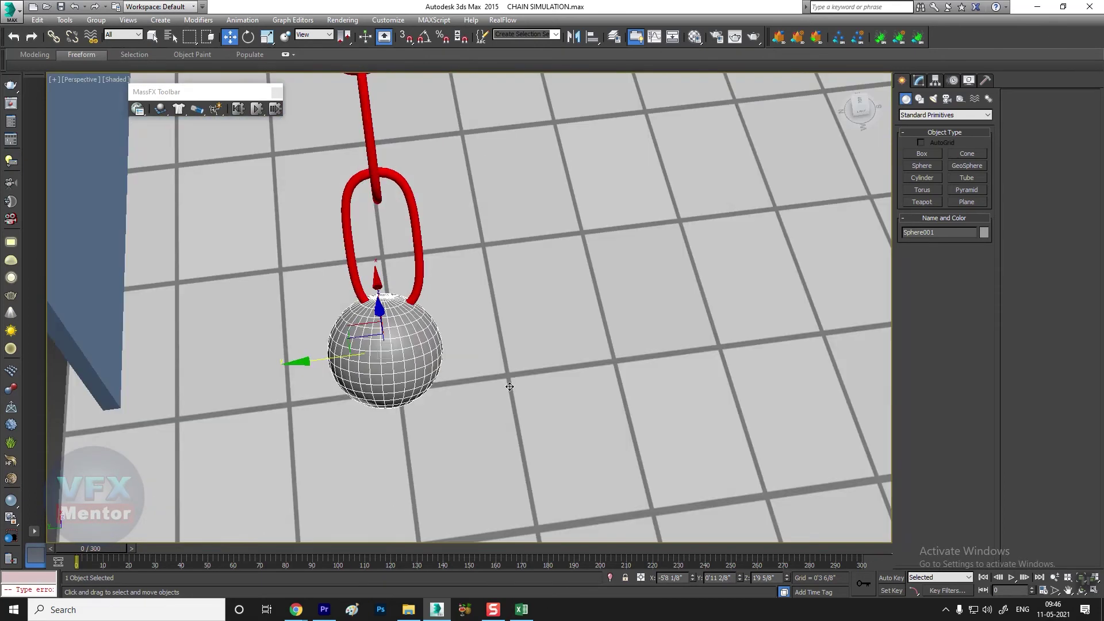
left_click_drag(312, 382, 316, 381)
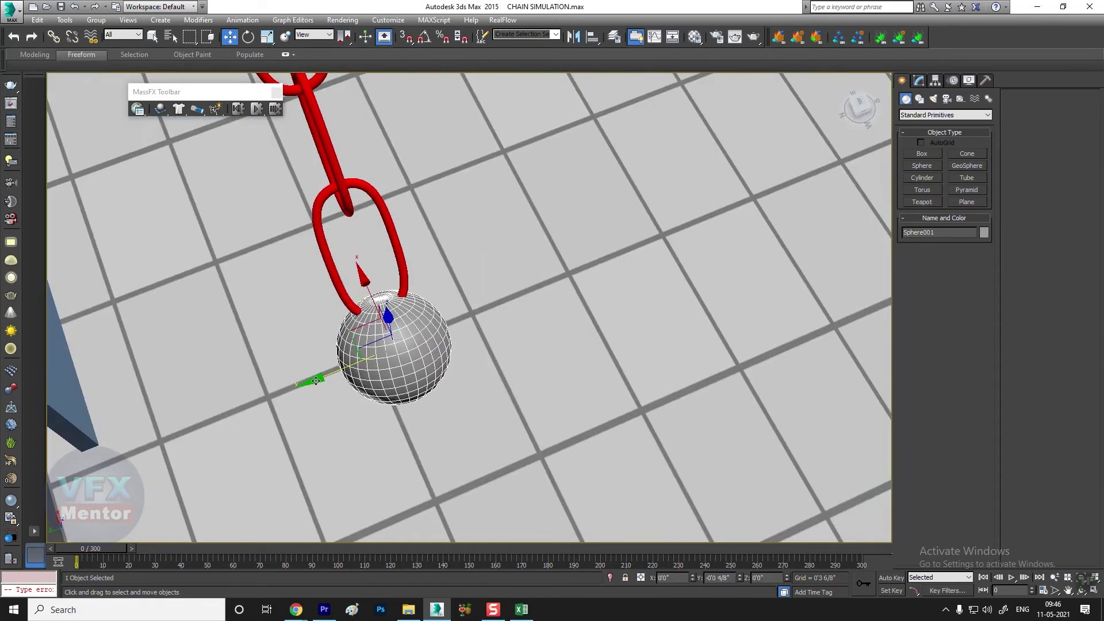
middle_click_drag(316, 381, 369, 353, "alt")
left_click_drag(322, 365, 363, 345)
left_click_drag(406, 274, 396, 287)
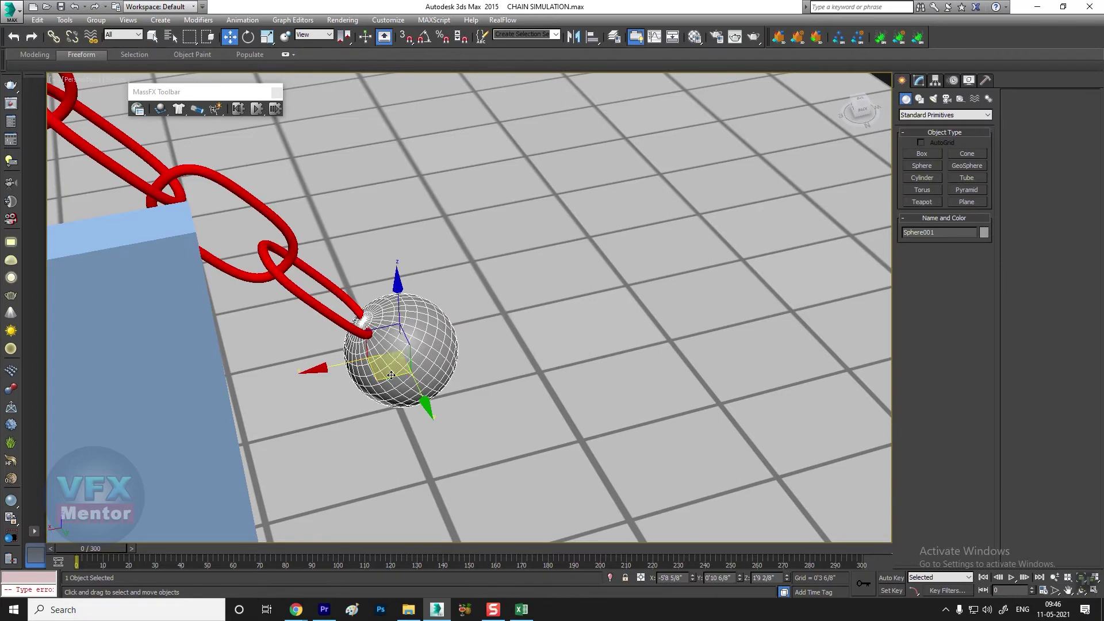
Fine-tune Sphere001's X and Y position so the last link hooks into its top.
middle_click_drag(405, 365, 462, 415, "alt")
left_click_drag(452, 411, 451, 414)
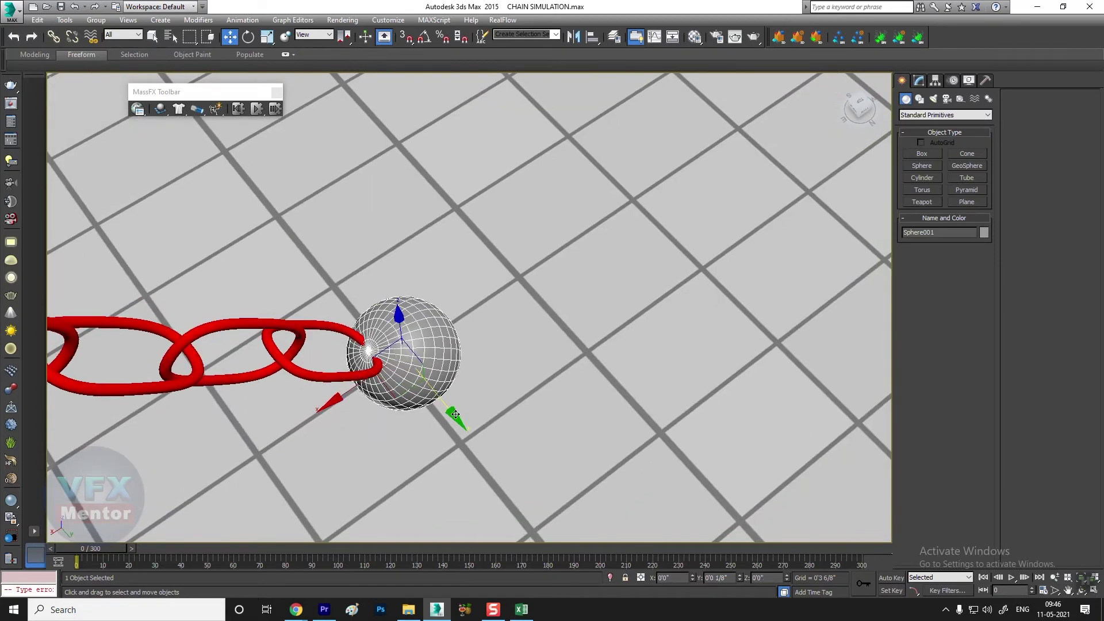
middle_click_drag(451, 414, 362, 377, "alt")
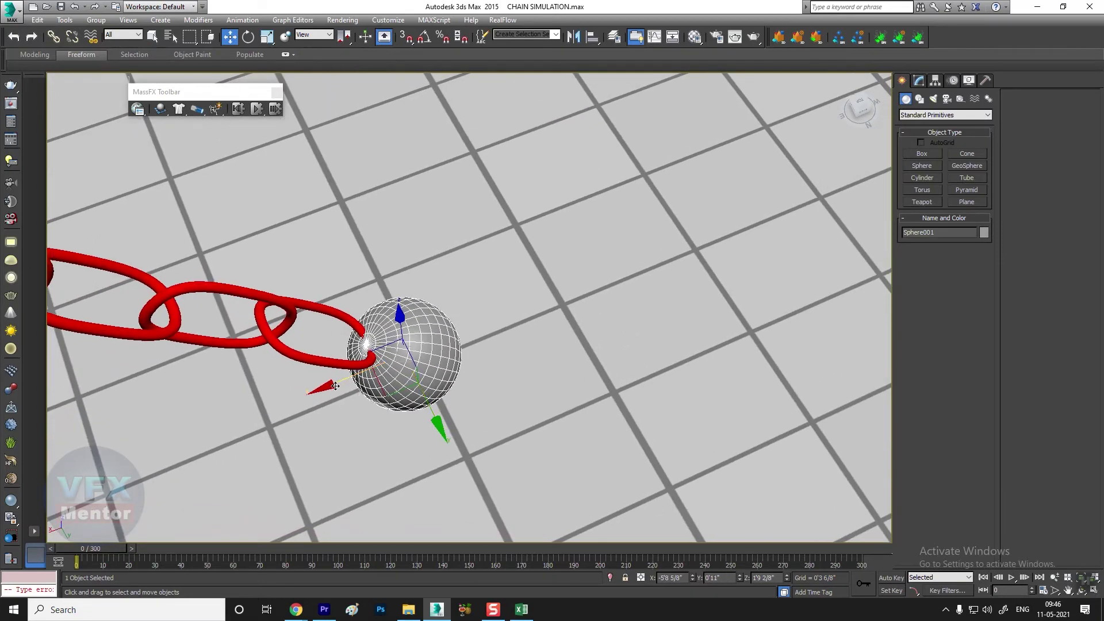
left_click_drag(330, 387, 328, 388)
mouse_move(327, 388)
middle_mouse_down("alt")
mouse_move(415, 349)
mouse_move(446, 295)
mouse_move(420, 344)
mouse_move(438, 363)
middle_mouse_up("alt")
scroll(421, 344, "up", 3)
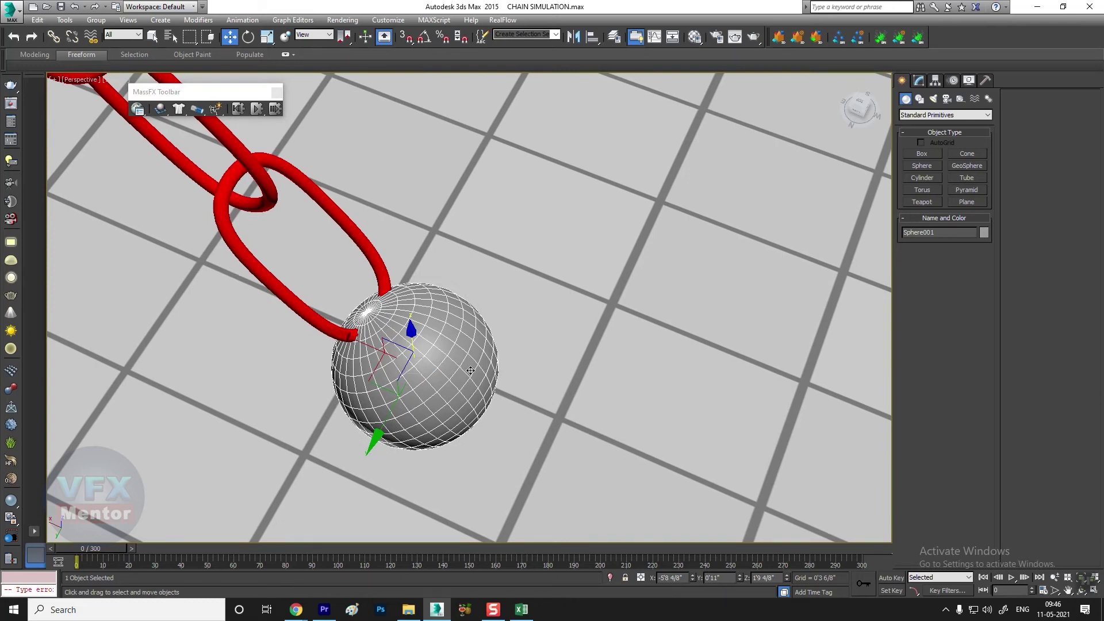
Set Sphere001 as a Dynamic Rigid Body and change its Shape Type from Convex to Sphere.
right_click(450, 348)
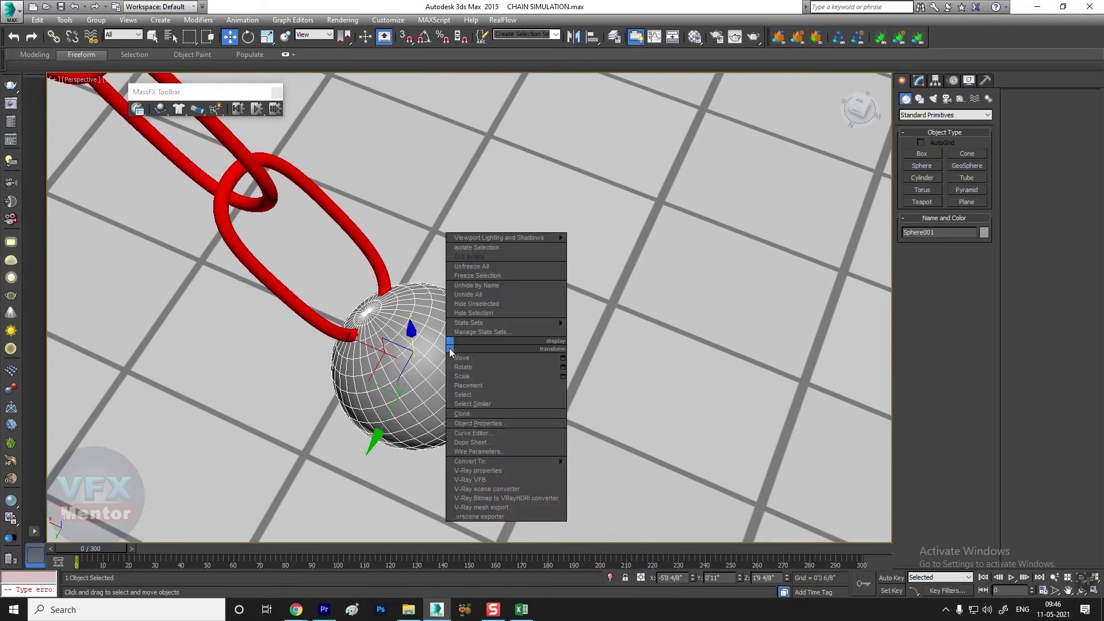
left_click(652, 12)
mouse_move(160, 109)
left_mouse_down()
mouse_move(228, 144)
mouse_move(229, 127)
left_mouse_up()
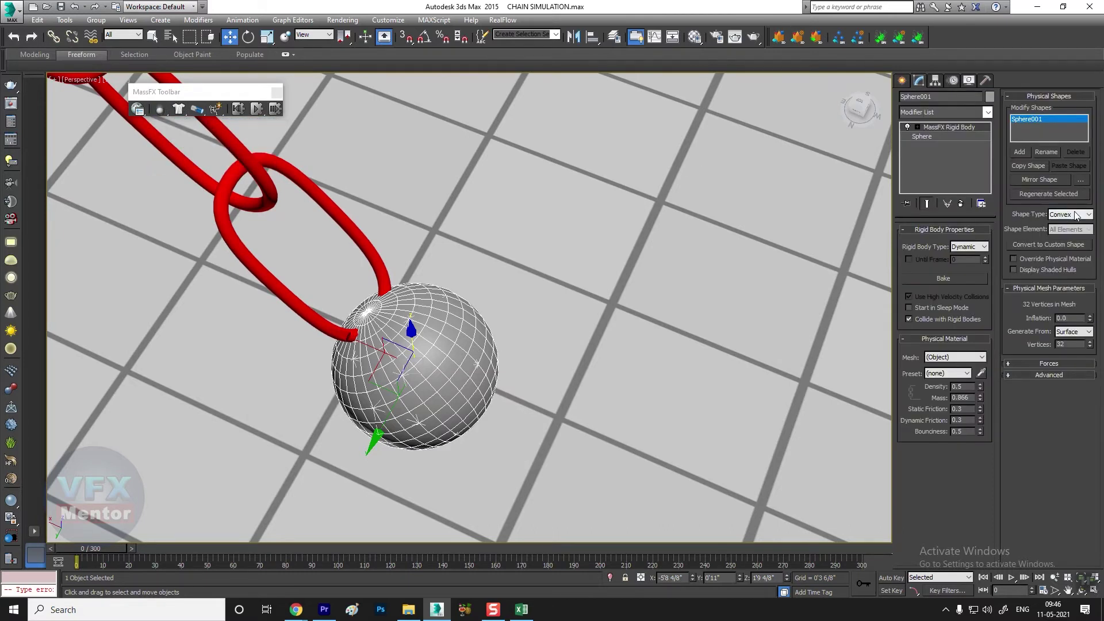
left_click(1076, 215)
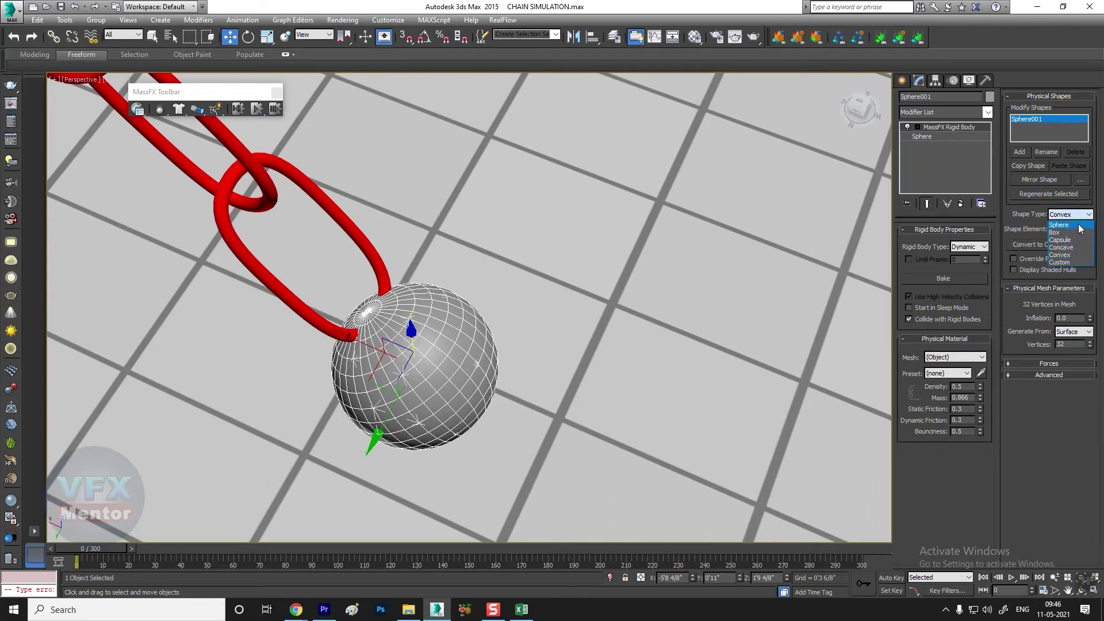
left_click(1059, 225)
scroll(398, 370, "down", 3)
middle_click_drag(398, 370, 212, 72, "alt")
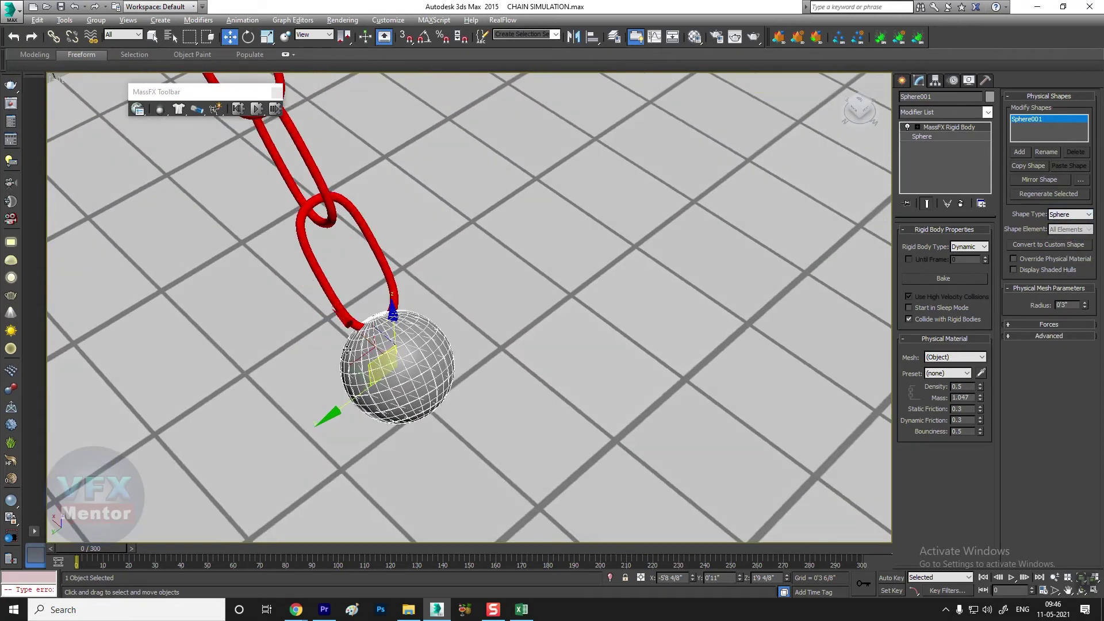
Create a MassFX Rigid Constraint at Sphere001 and size its helper.
left_click_drag(198, 109, 240, 126)
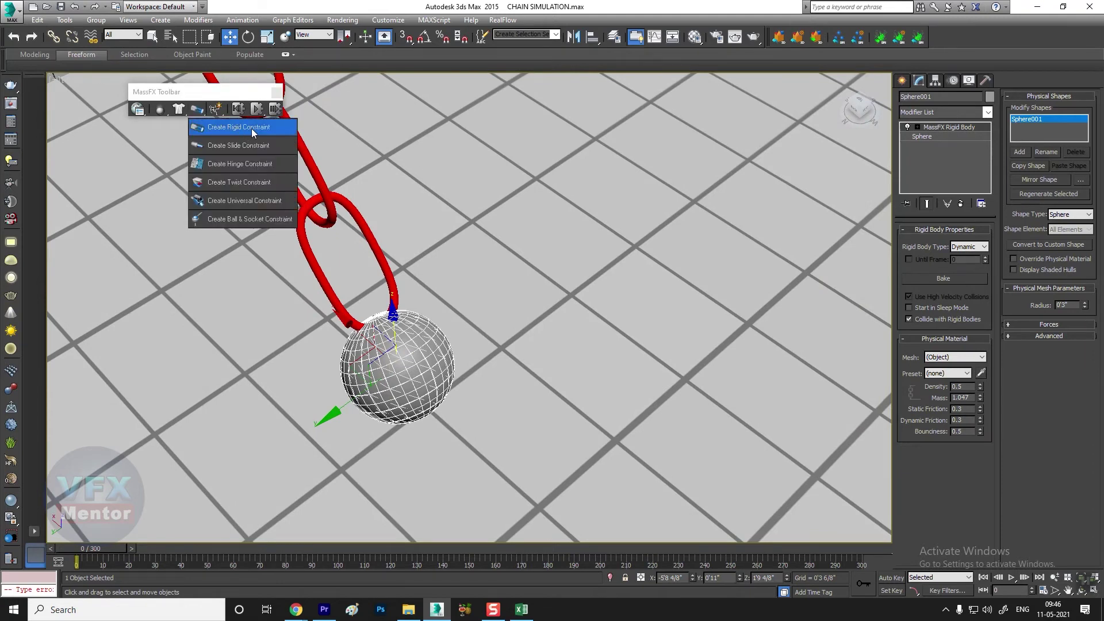
left_click_drag(233, 128, 232, 128)
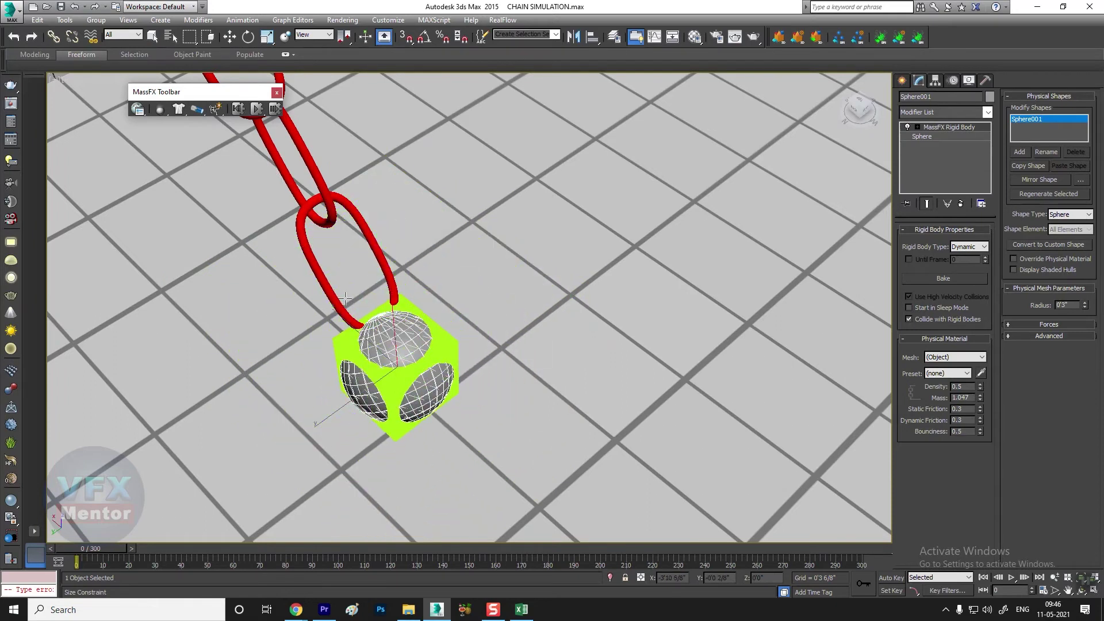
left_click(345, 302)
mouse_move(219, 115)
middle_mouse_down("alt")
mouse_move(673, 415)
mouse_move(671, 407)
middle_mouse_up("alt")
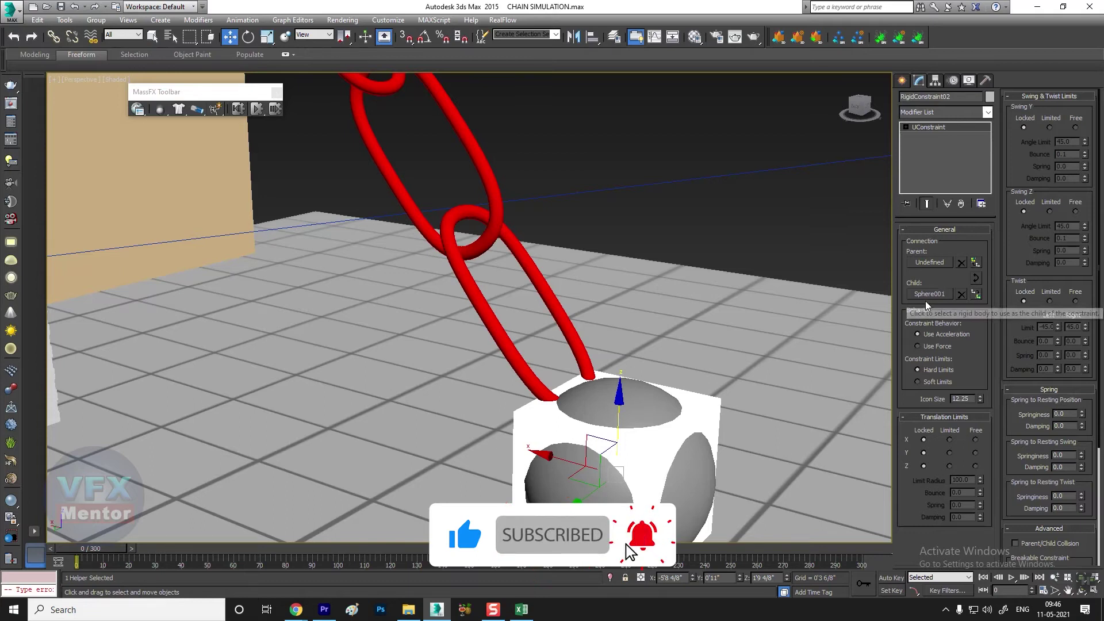
Pick chain link Circle014 as the constraint's parent.
left_click(930, 262)
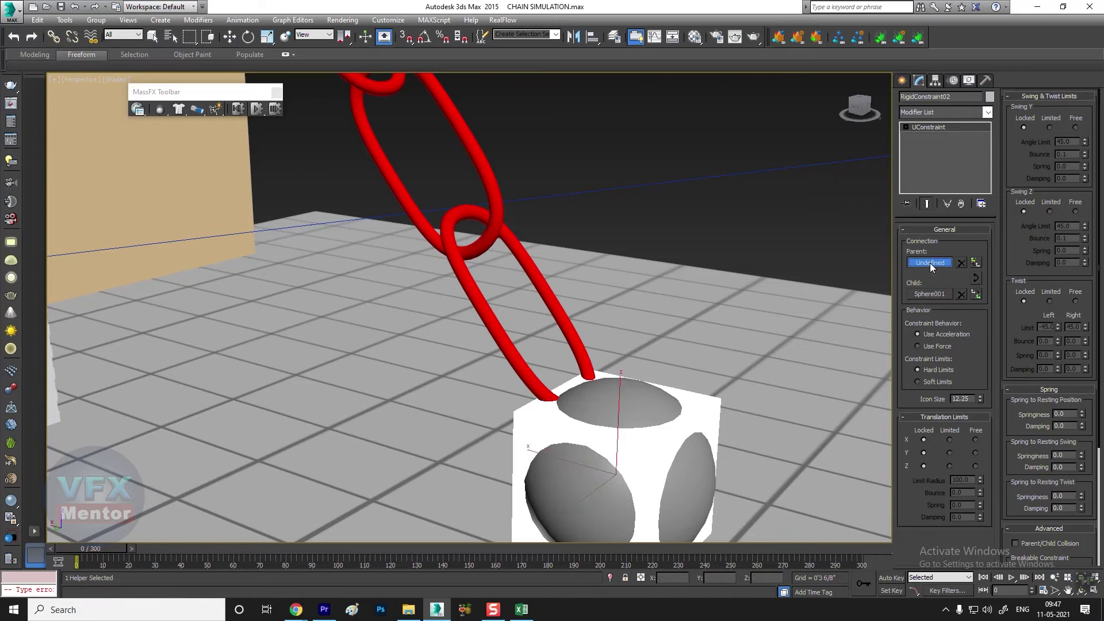
left_click(561, 312)
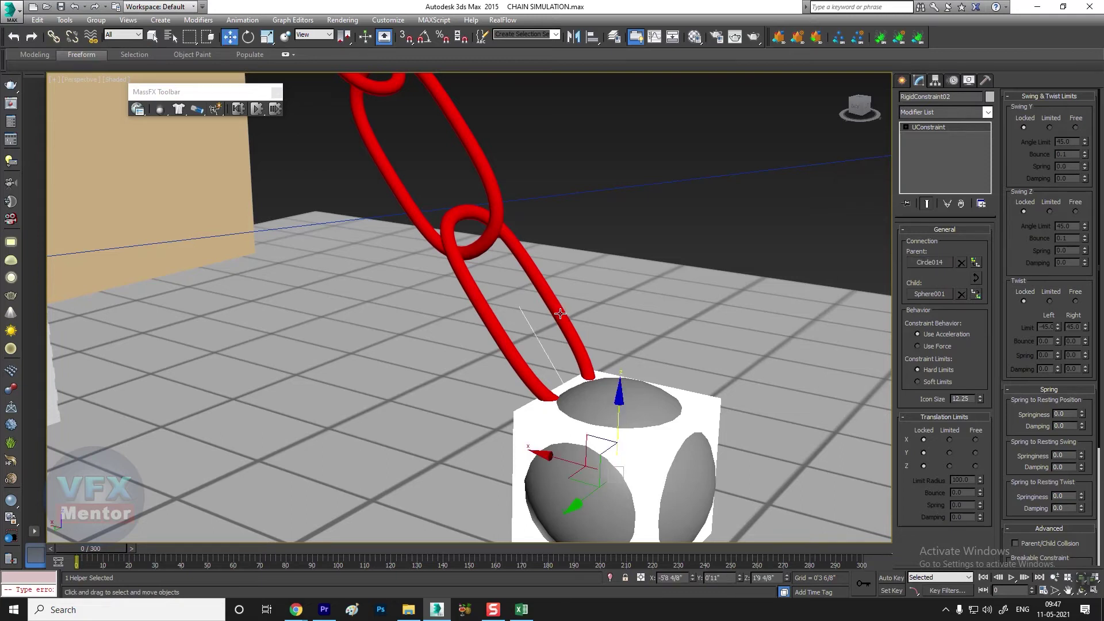
mouse_move(575, 345)
middle_mouse_down("alt")
mouse_move(453, 360)
mouse_move(346, 132)
middle_mouse_up("alt")
scroll(453, 359, "down", 5)
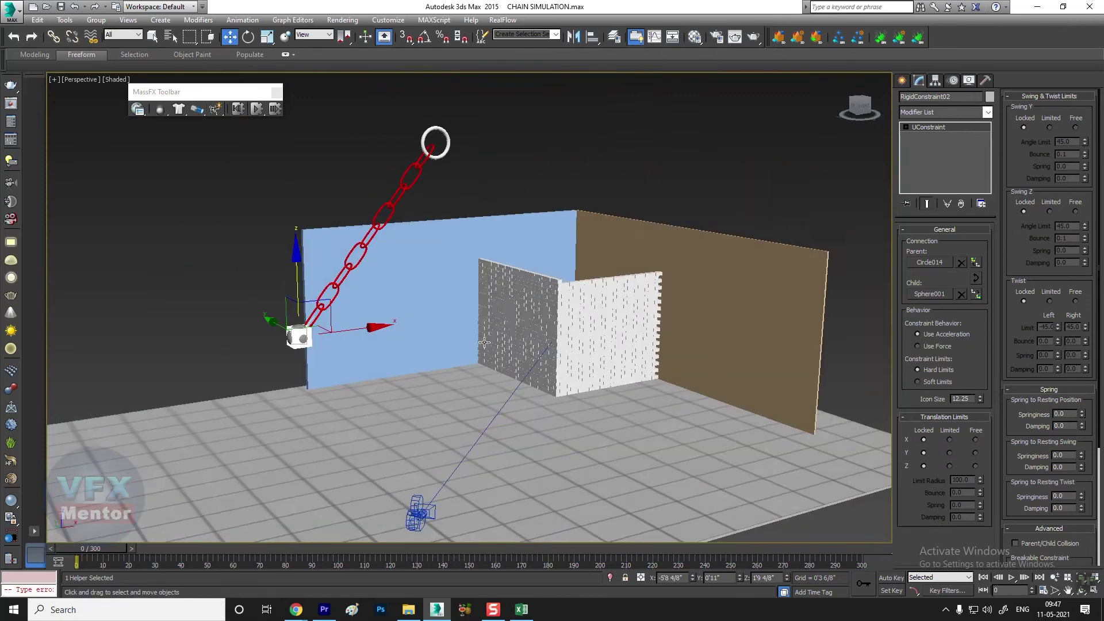
left_click(347, 132)
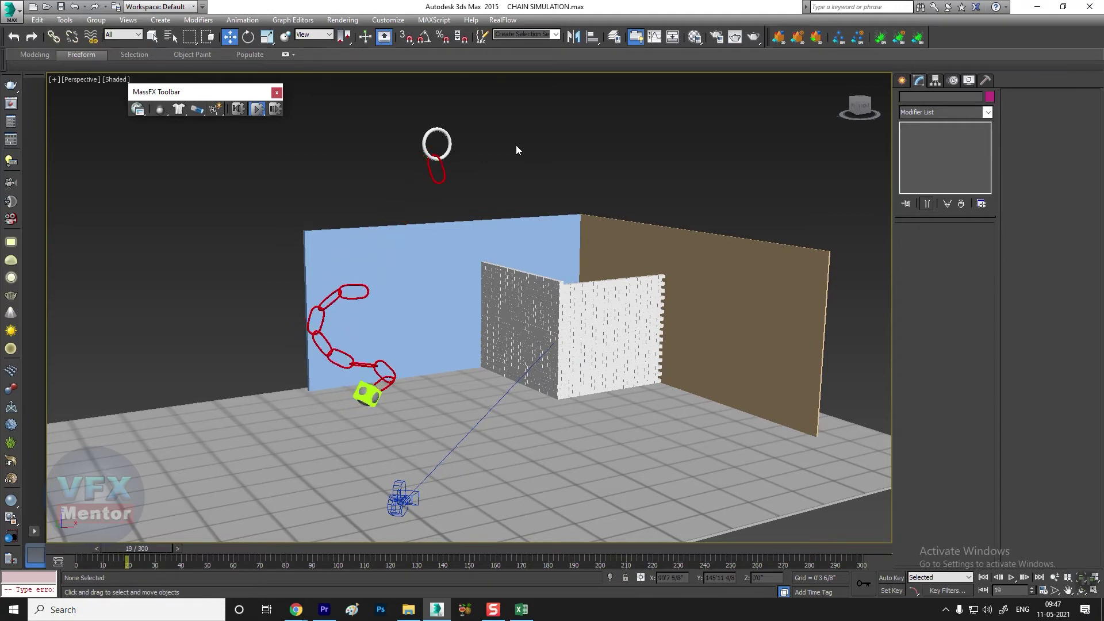
left_click(238, 109)
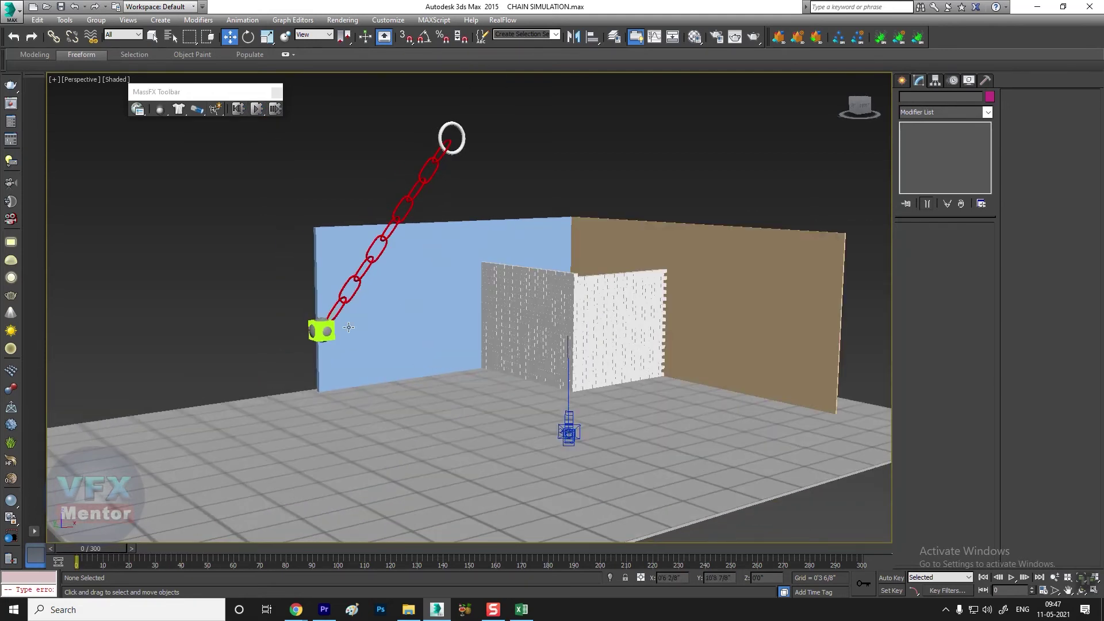
left_click(322, 320)
scroll(322, 319, "up", 3)
scroll(321, 315, "up", 3)
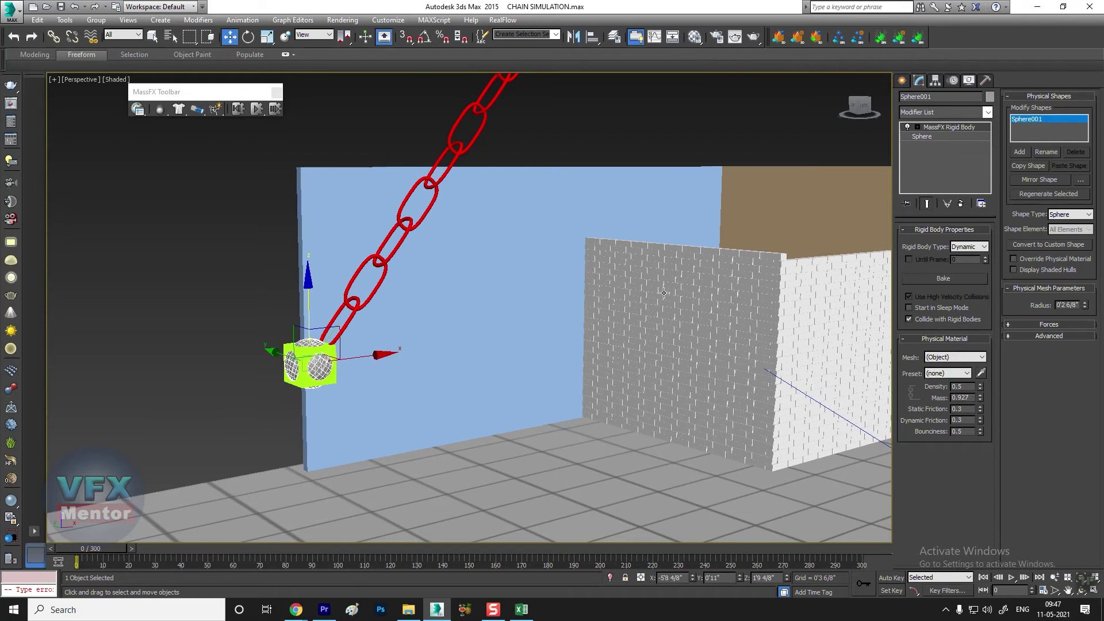
Select chain link Circle006 to check its Rigid Body settings, then deselect it.
scroll(501, 277, "down", 3)
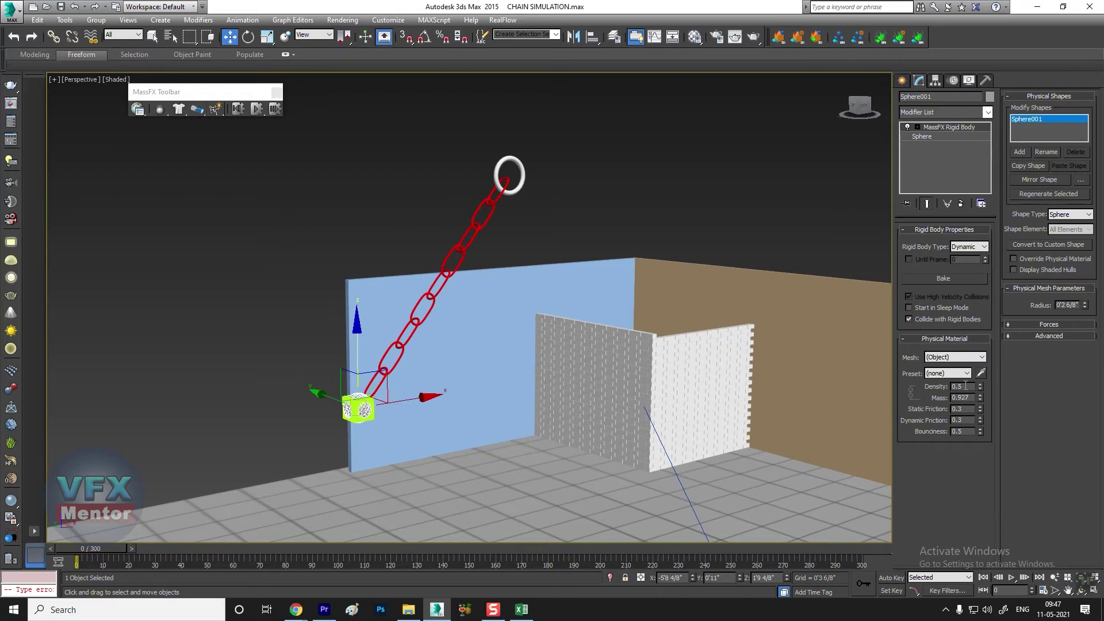
left_click(497, 199)
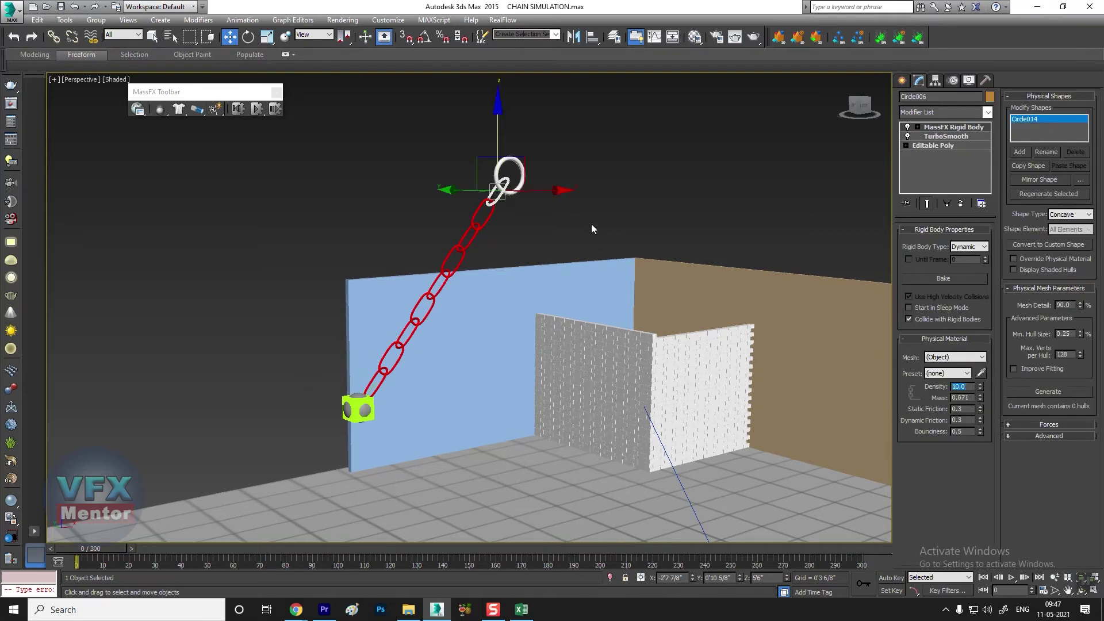
left_click(644, 182)
scroll(621, 192, "down", 5)
scroll(575, 213, "up", 4)
scroll(519, 234, "up", 3)
Select links Circle006, Circle005 and Circle008, then start the MassFX simulation.
left_click(496, 235)
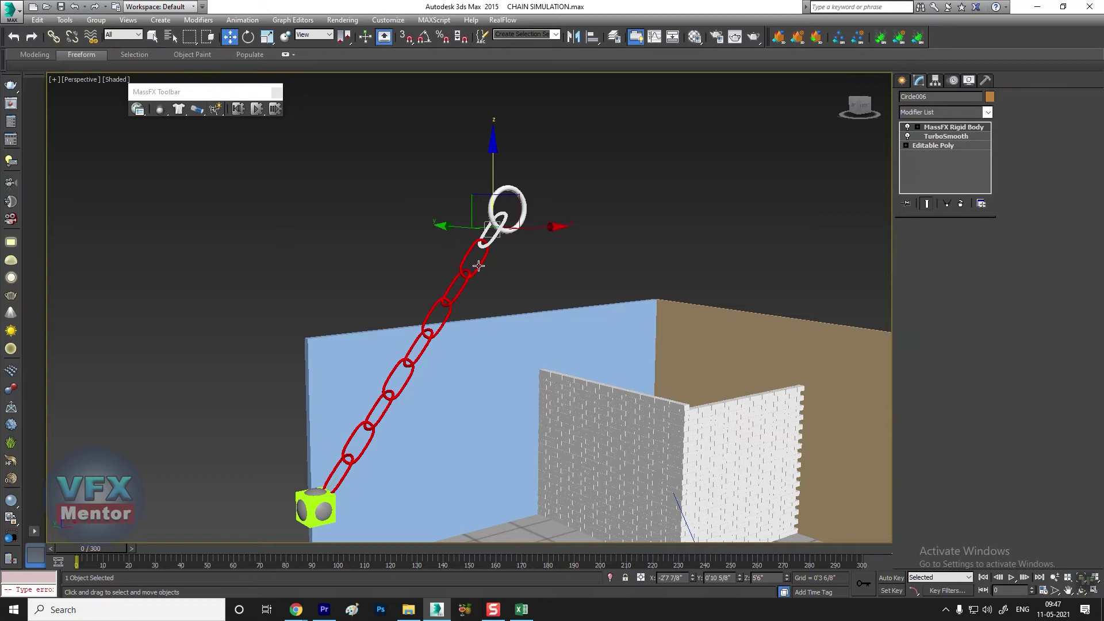
left_click(479, 265)
left_click(455, 299)
mouse_move(455, 299)
middle_mouse_down("alt")
mouse_move(550, 340)
mouse_move(381, 220)
middle_mouse_up("alt")
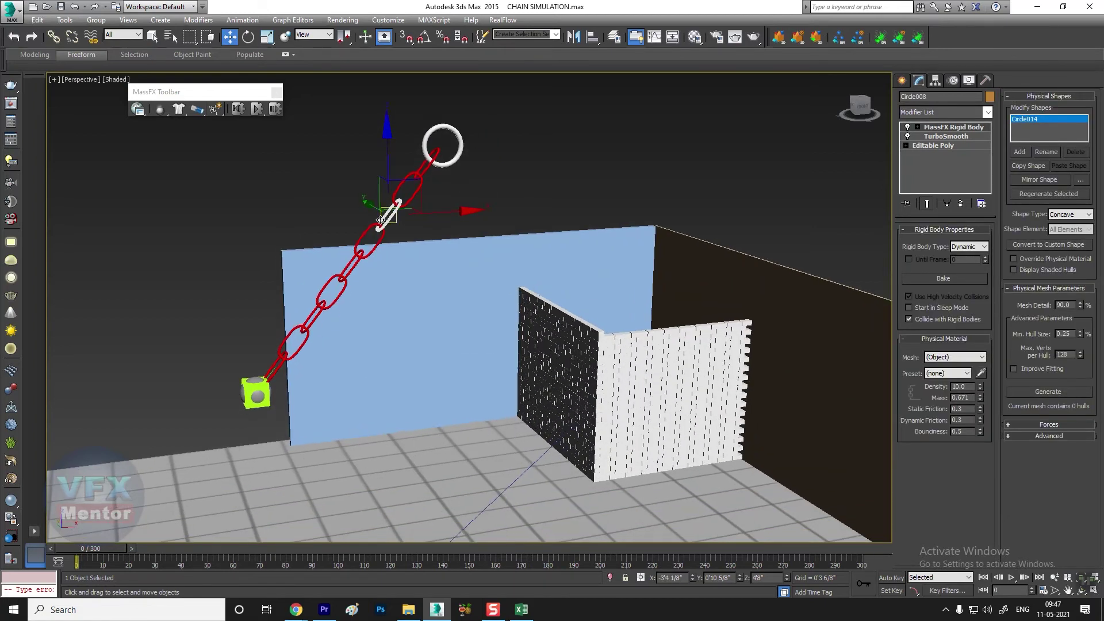
left_click(664, 156)
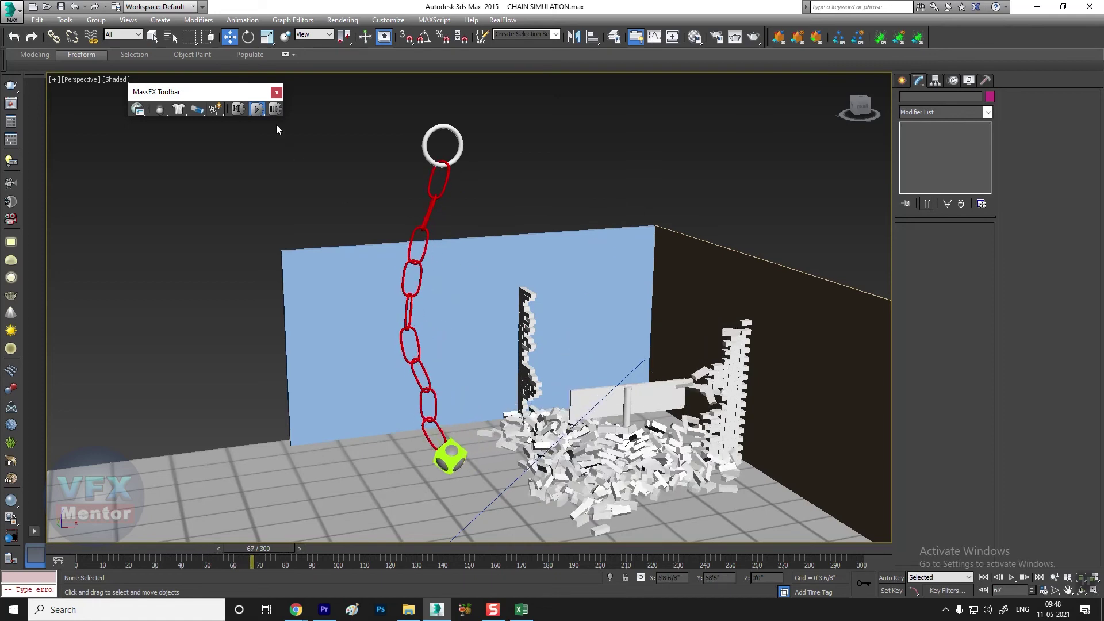
Reset the simulation and select the chain with its sphere weight.
left_click(237, 108)
middle_click_drag(427, 261, 330, 286, "alt")
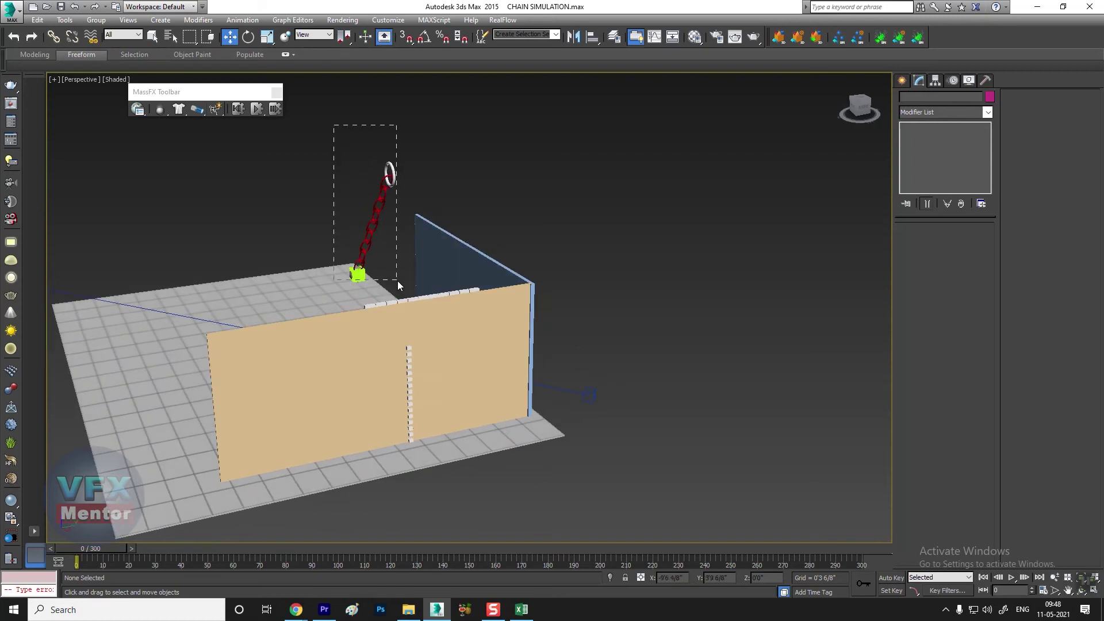
left_click_drag(402, 282, 402, 285)
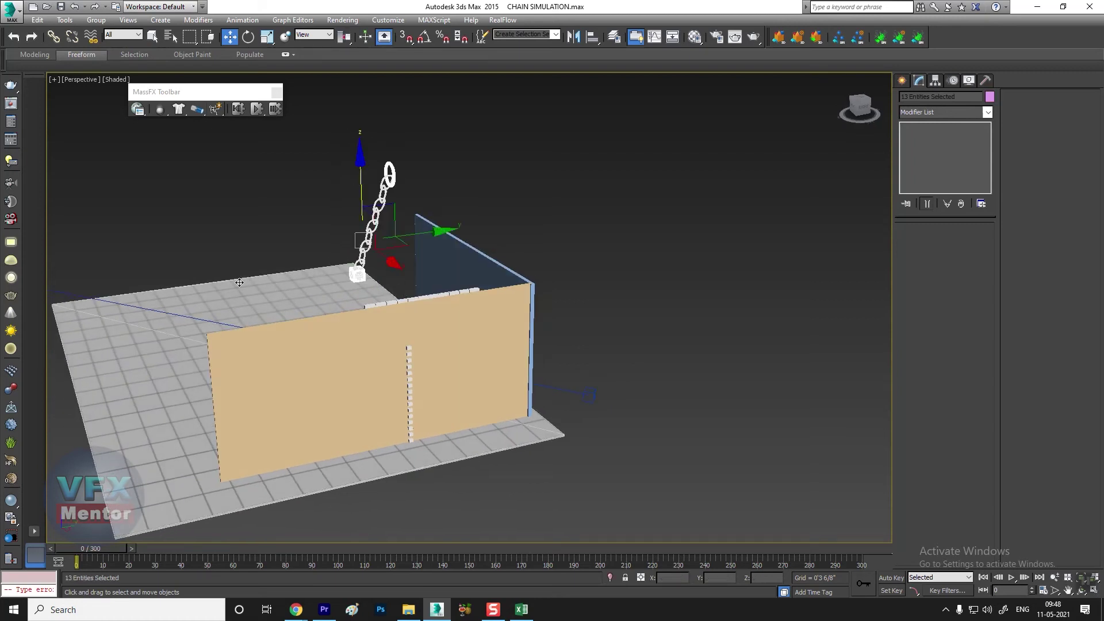
Raise the chain and weight slightly on Z, then select wall Box003.
middle_click_drag(243, 304, 407, 379, "alt")
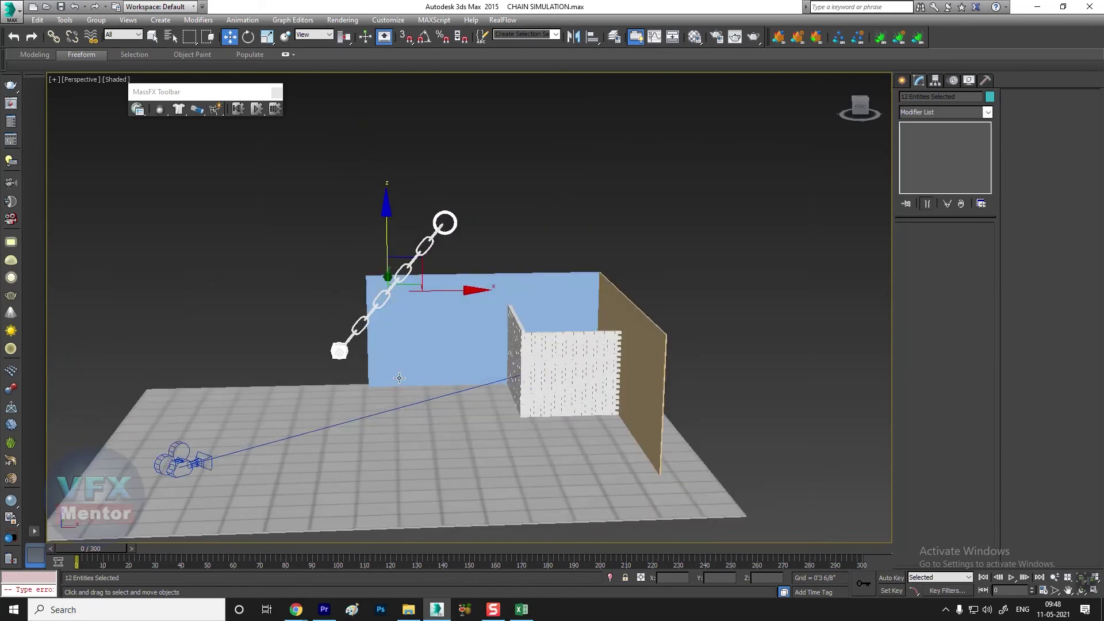
left_click_drag(389, 223, 389, 207)
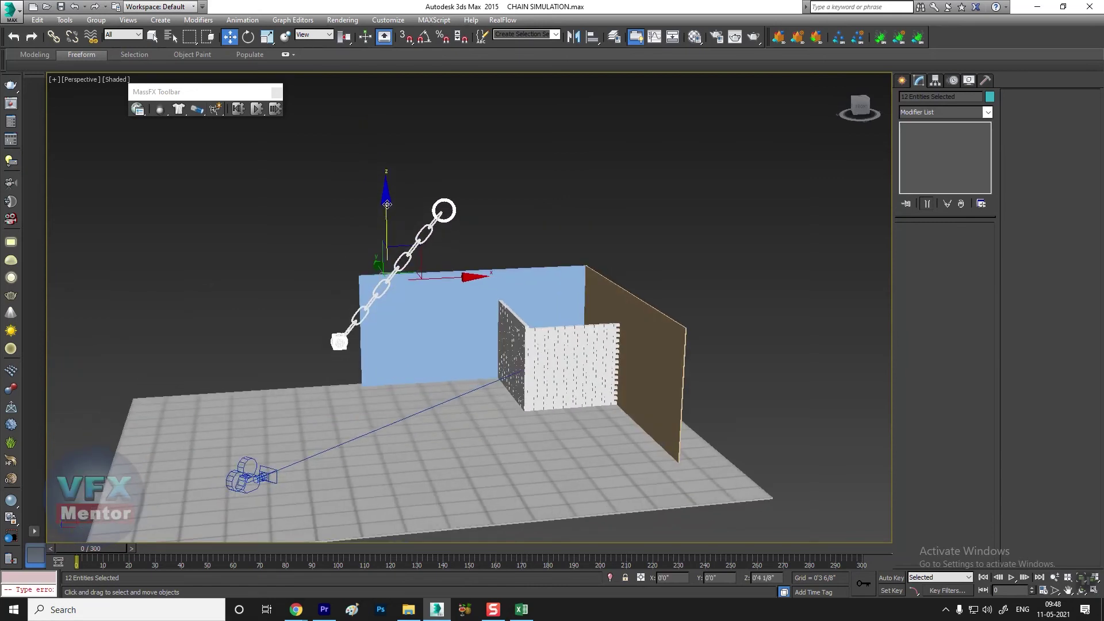
middle_click_drag(406, 271, 589, 314, "alt")
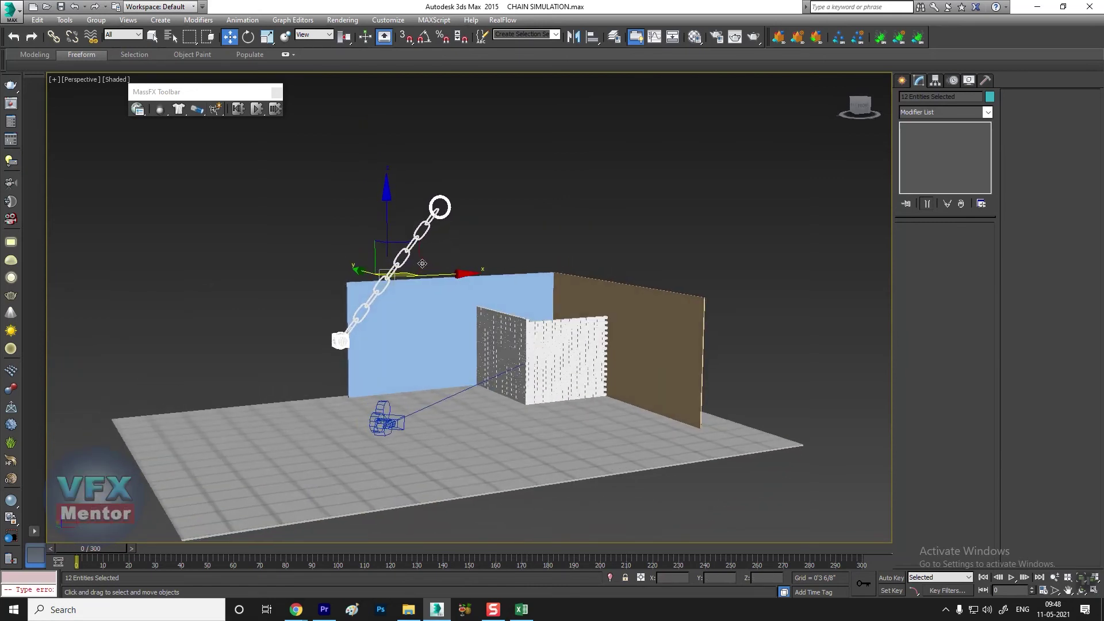
left_click(648, 294)
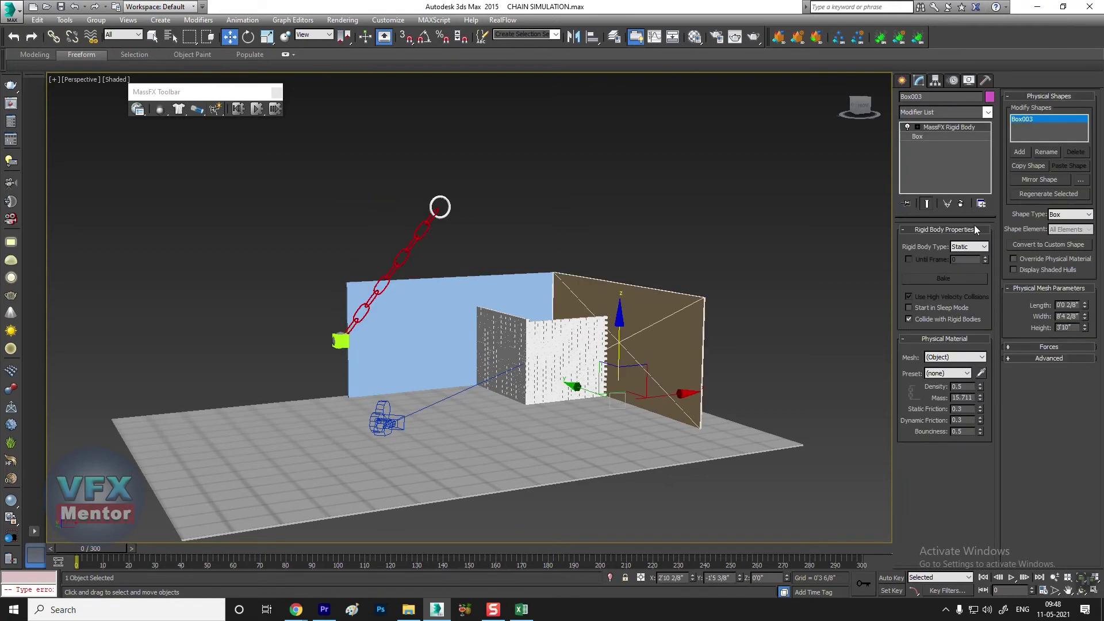
Make the brown wall Box003 and blue wall Box002 much taller.
left_click(928, 137)
left_click_drag(982, 265, 988, 221)
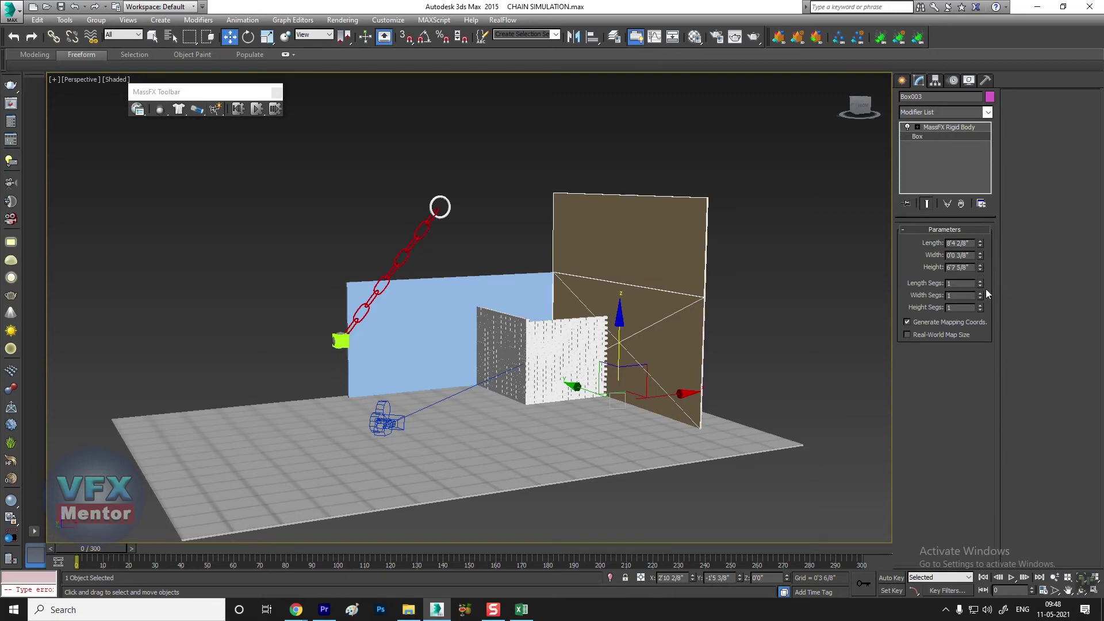
left_click_drag(980, 267, 983, 243)
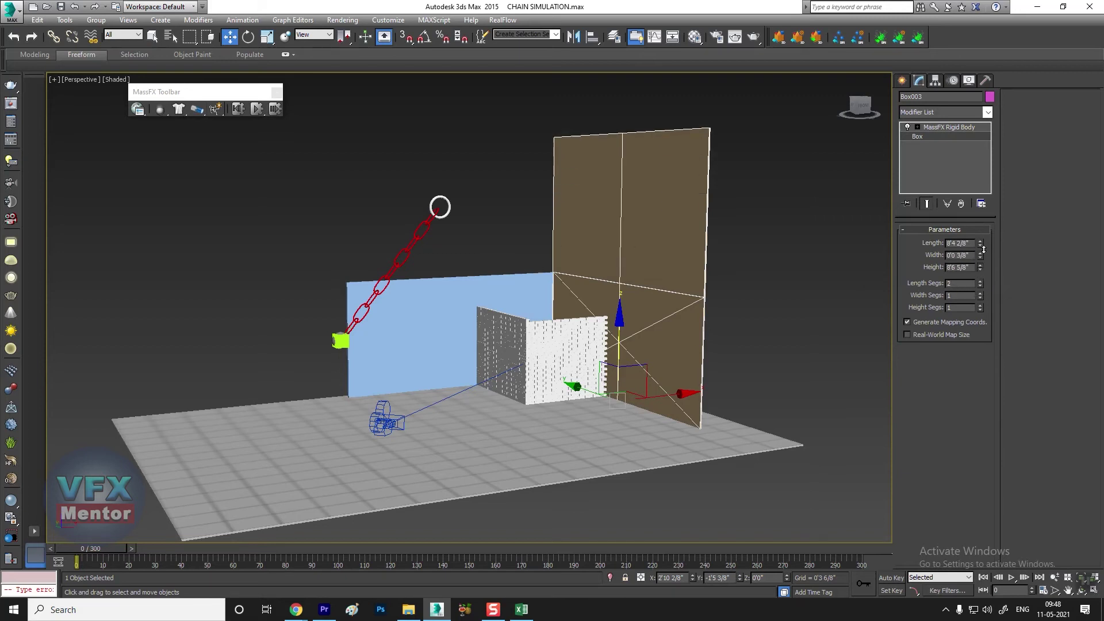
left_click(428, 294)
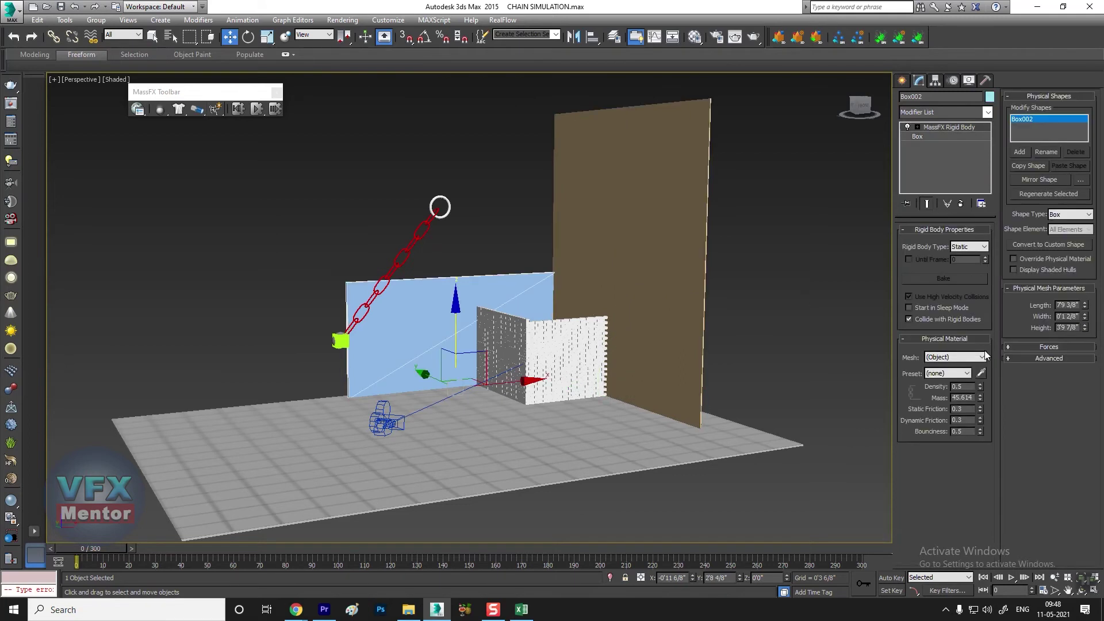
left_click(920, 137)
left_click_drag(980, 267, 985, 181)
middle_click_drag(733, 367, 722, 375)
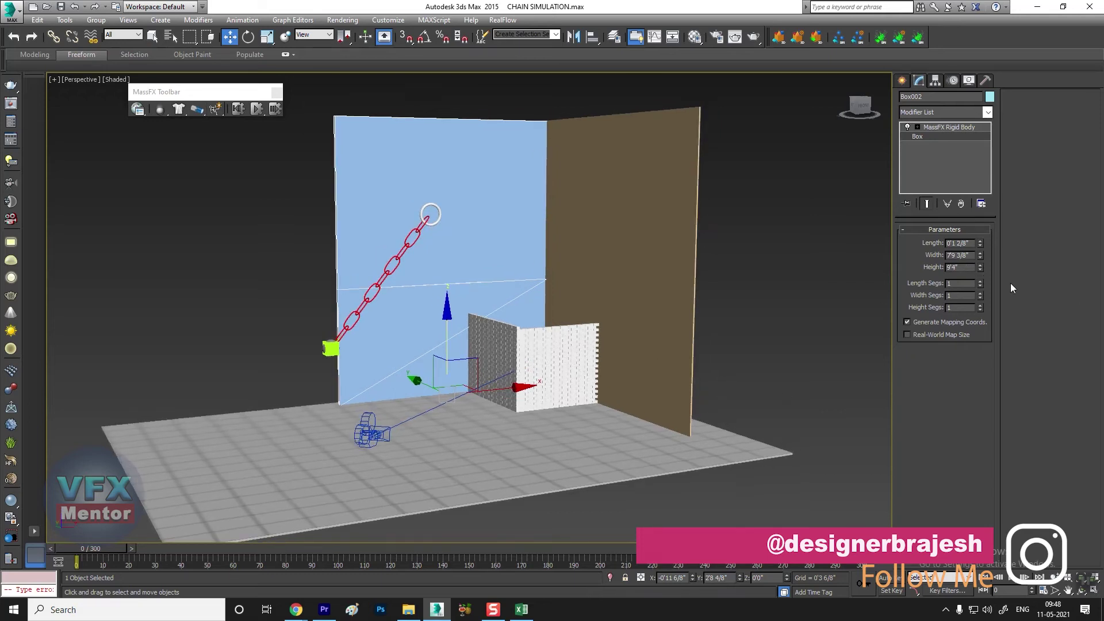
Set both walls' MassFX Shape Type to Box so the physical shapes regenerate.
left_click(673, 277)
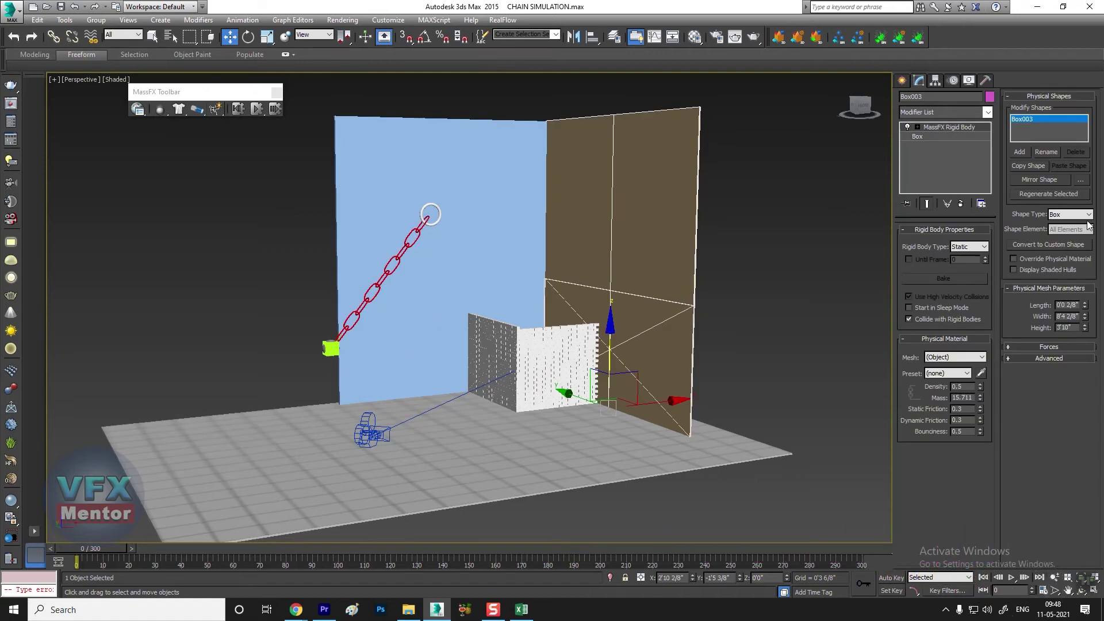
left_click(1081, 215)
left_click(1061, 233)
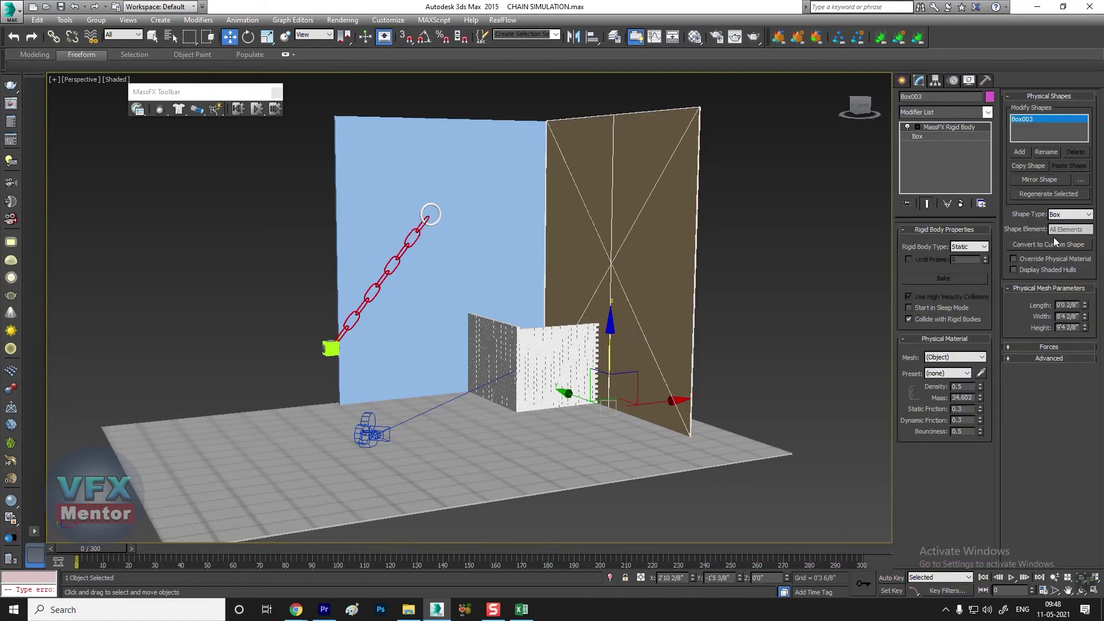
left_click(497, 195)
left_click(1079, 215)
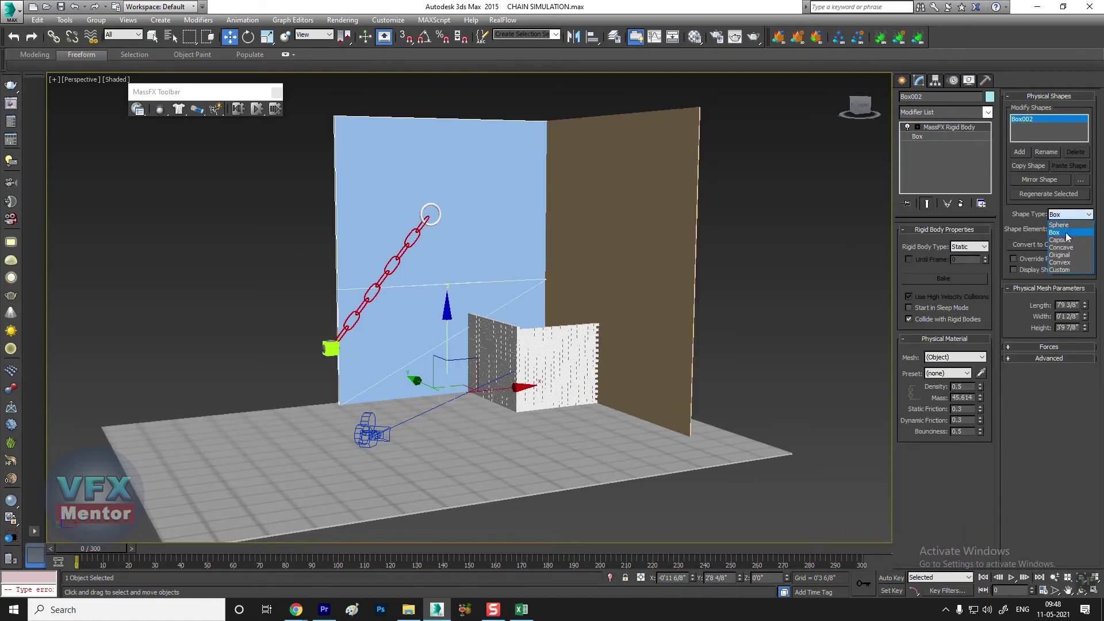
left_click(1067, 233)
mouse_move(524, 331)
middle_mouse_down("alt")
mouse_move(562, 345)
mouse_move(538, 478)
mouse_move(545, 417)
middle_mouse_up("alt")
scroll(543, 368, "up", 5)
scroll(543, 375, "up", 3)
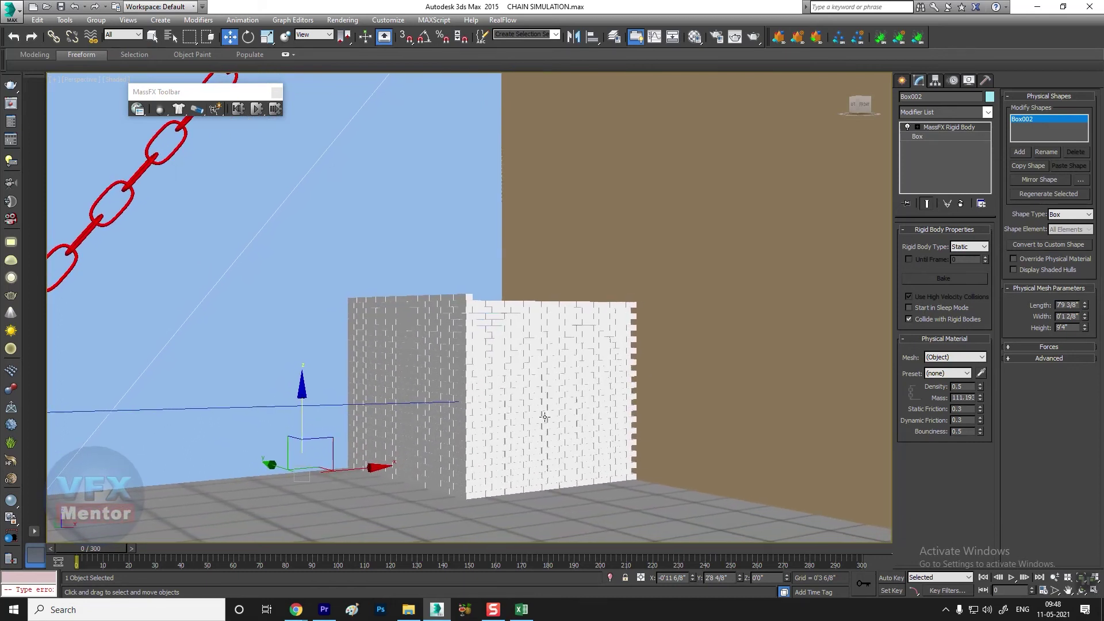
left_click(255, 109)
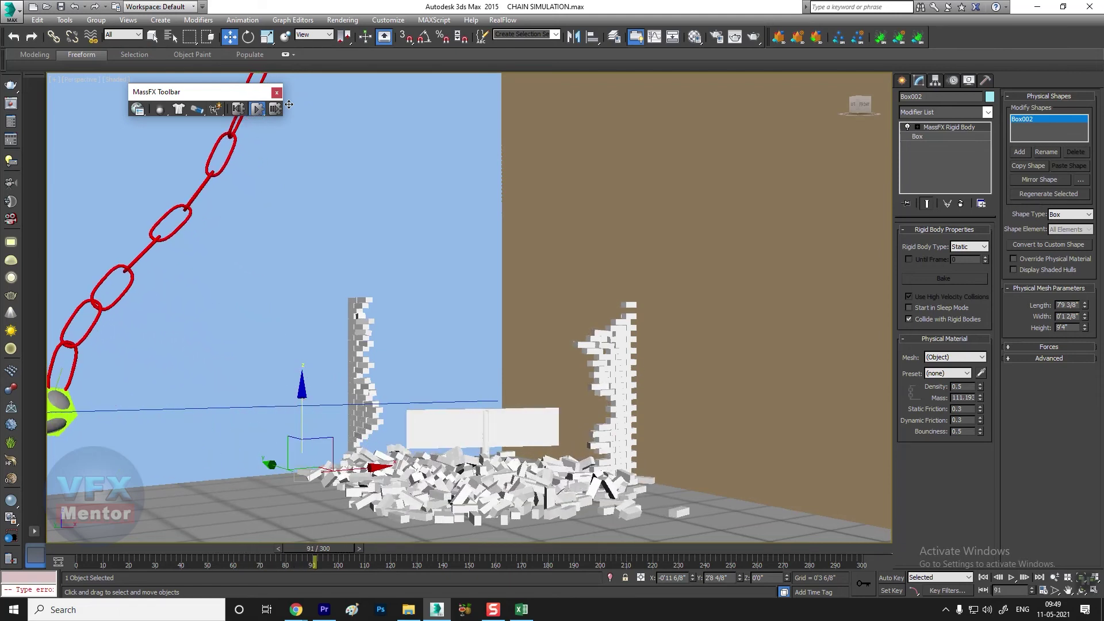
left_click(238, 108)
scroll(492, 324, "up", 2)
scroll(466, 328, "up", 2)
Select the top-row bricks of the left wall.
scroll(462, 322, "up", 2)
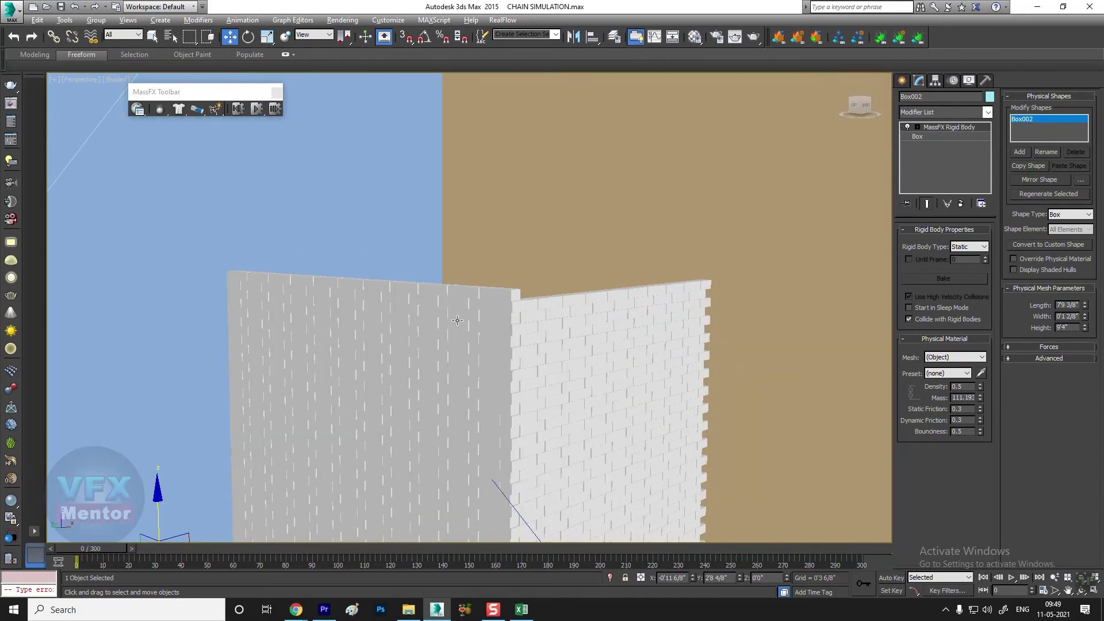
scroll(443, 315, "up", 2)
middle_click_drag(441, 314, 251, 272, "alt")
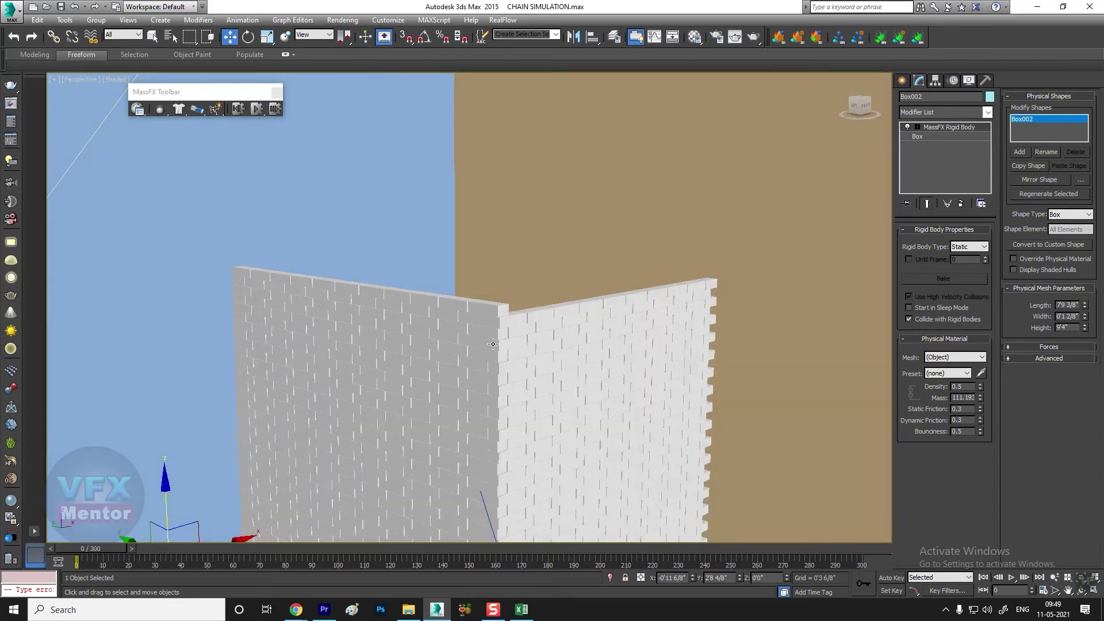
left_click(256, 275)
left_click(285, 281, "ctrl")
left_click(325, 285, "ctrl")
left_click(370, 291, "ctrl")
left_click(397, 294, "ctrl")
left_click(449, 302, "ctrl")
left_click(480, 309, "ctrl")
middle_click_drag(483, 311, 533, 344, "alt")
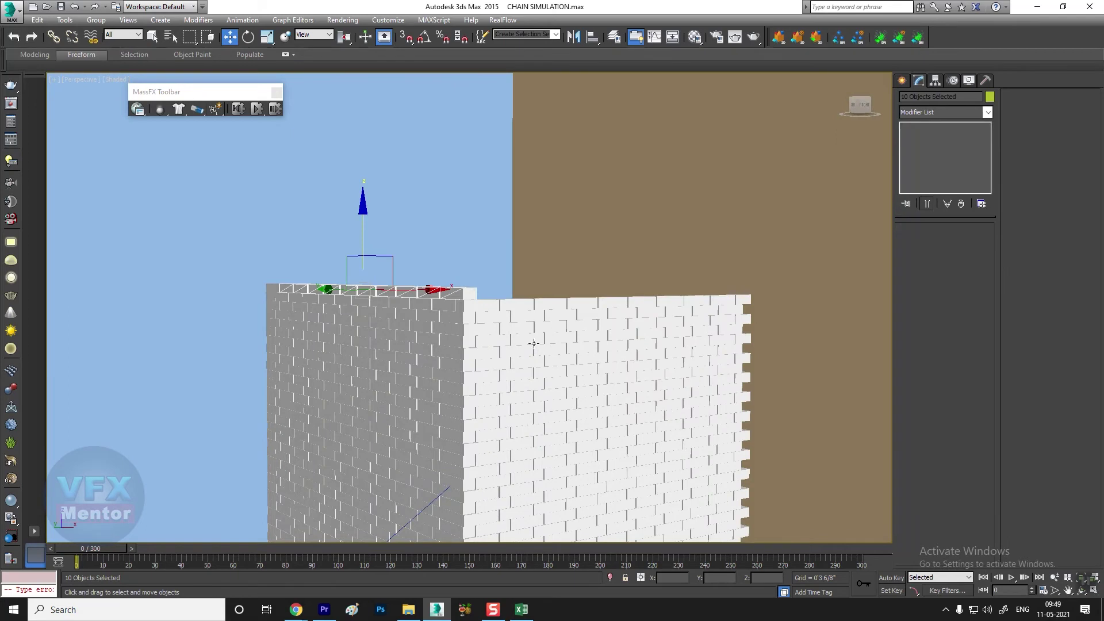
scroll(452, 305, "up", 1)
scroll(482, 311, "up", 1)
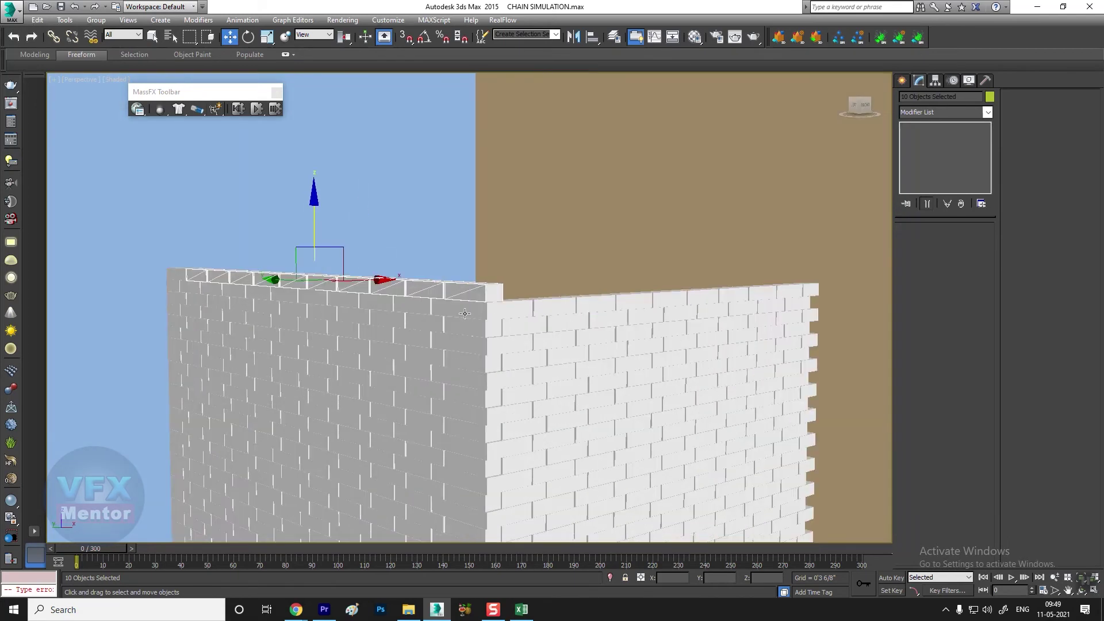
Add the right wall's top-row bricks and drop the two end bricks from the selection.
left_click(464, 313, "ctrl")
left_click(484, 310, "ctrl")
left_click(540, 303, "ctrl")
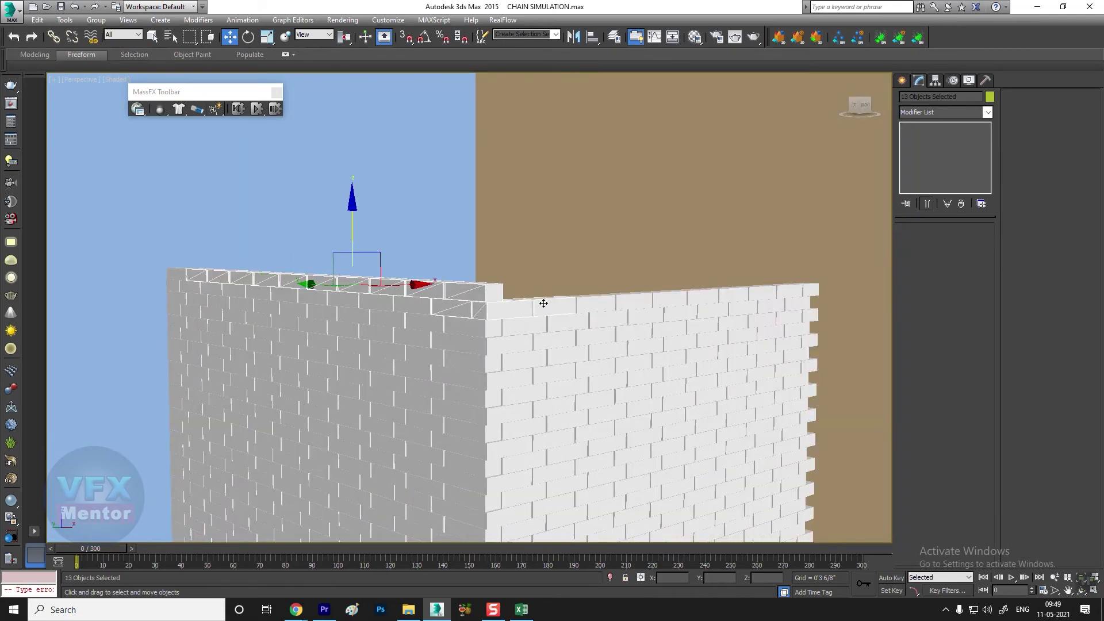
left_click(595, 303, "ctrl")
left_click(640, 301, "ctrl")
left_click(712, 295, "ctrl")
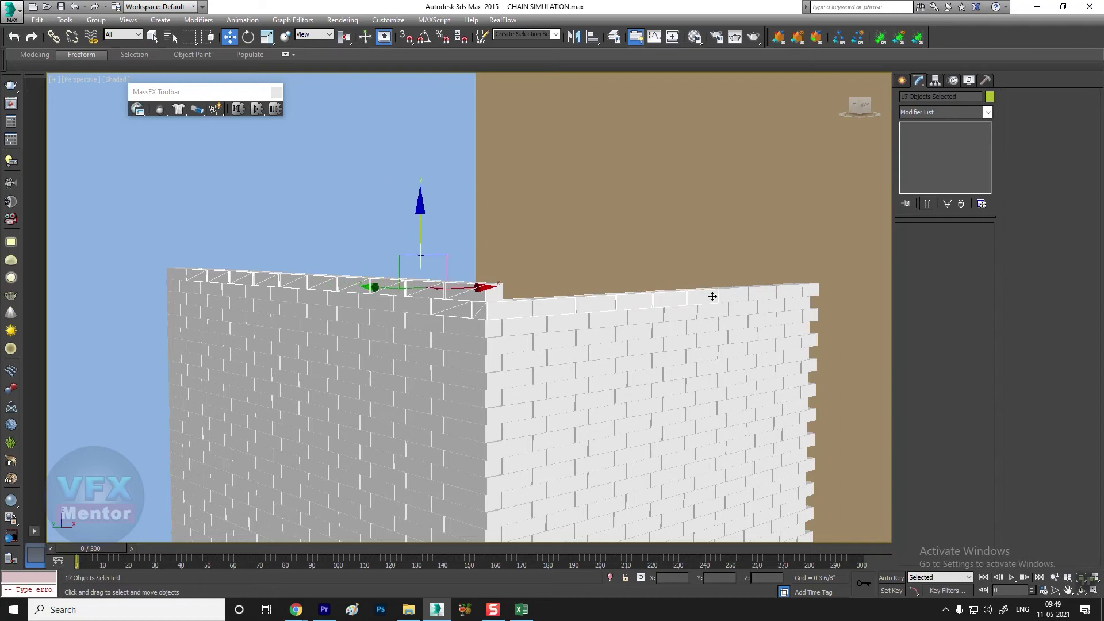
left_click(774, 294, "ctrl")
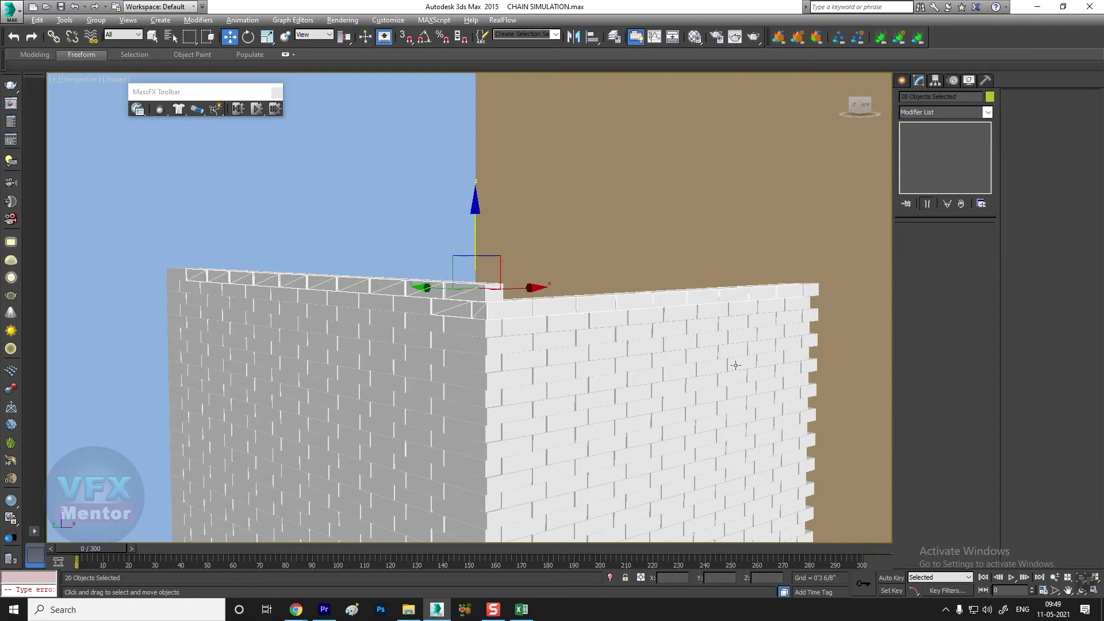
middle_click_drag(735, 365, 748, 345, "alt")
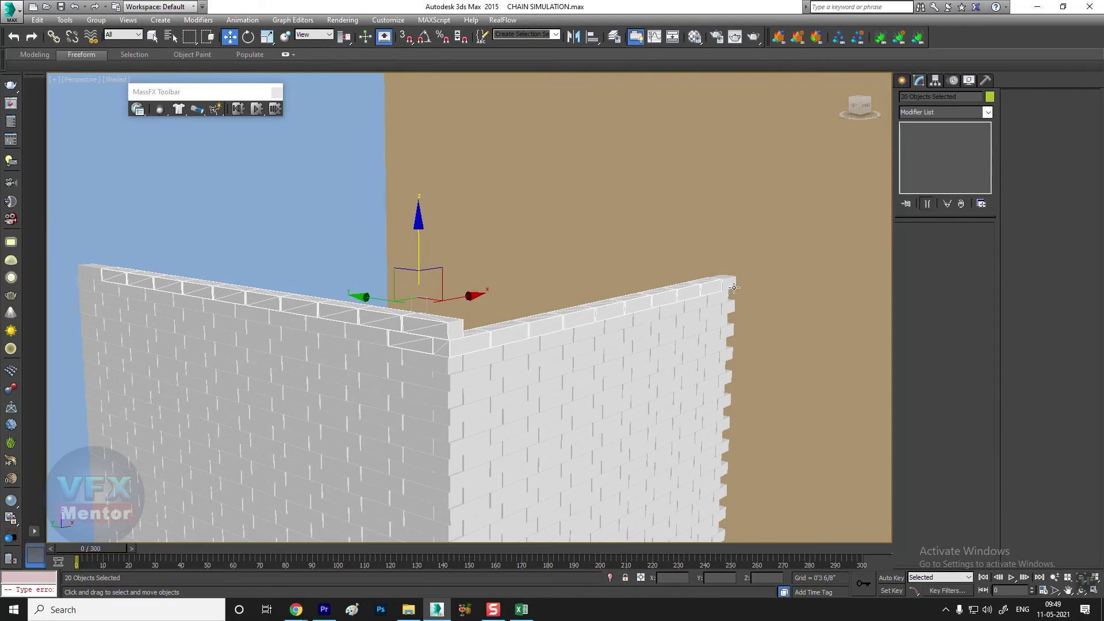
left_click(712, 287, "alt")
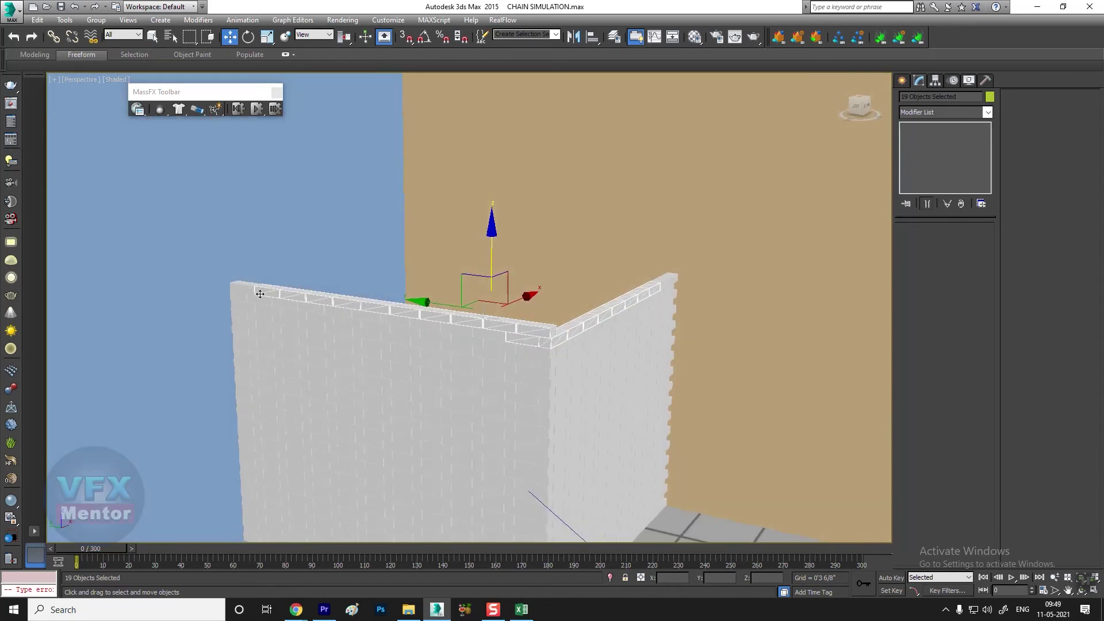
left_click(260, 294, "alt")
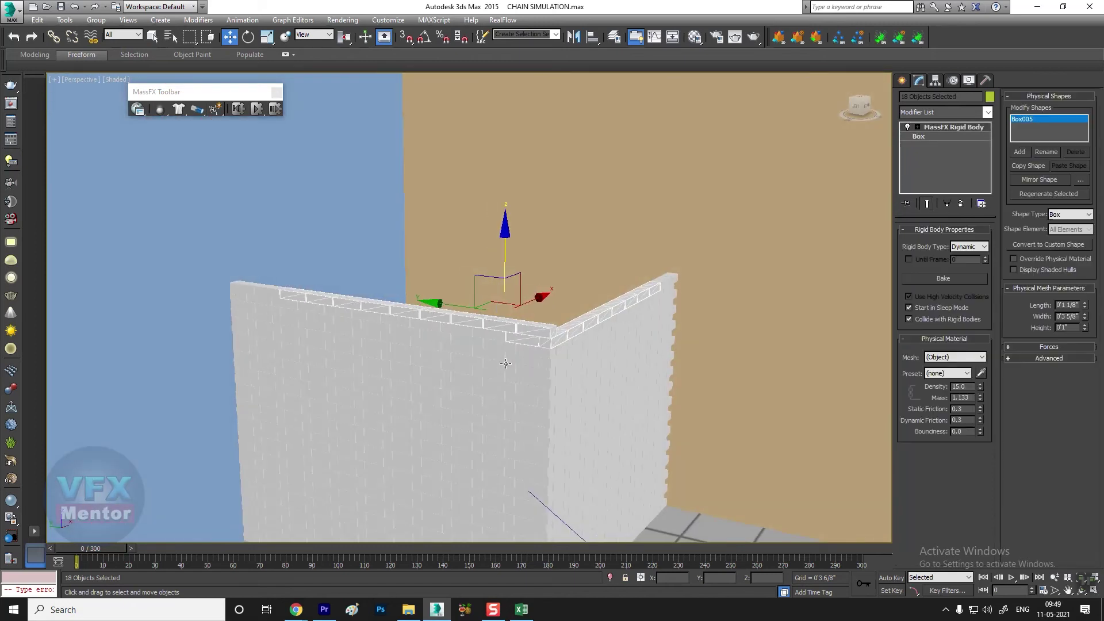
Make the top bricks' Rigid Body modifier unique and set them as Static Rigid Bodies.
left_click(947, 205)
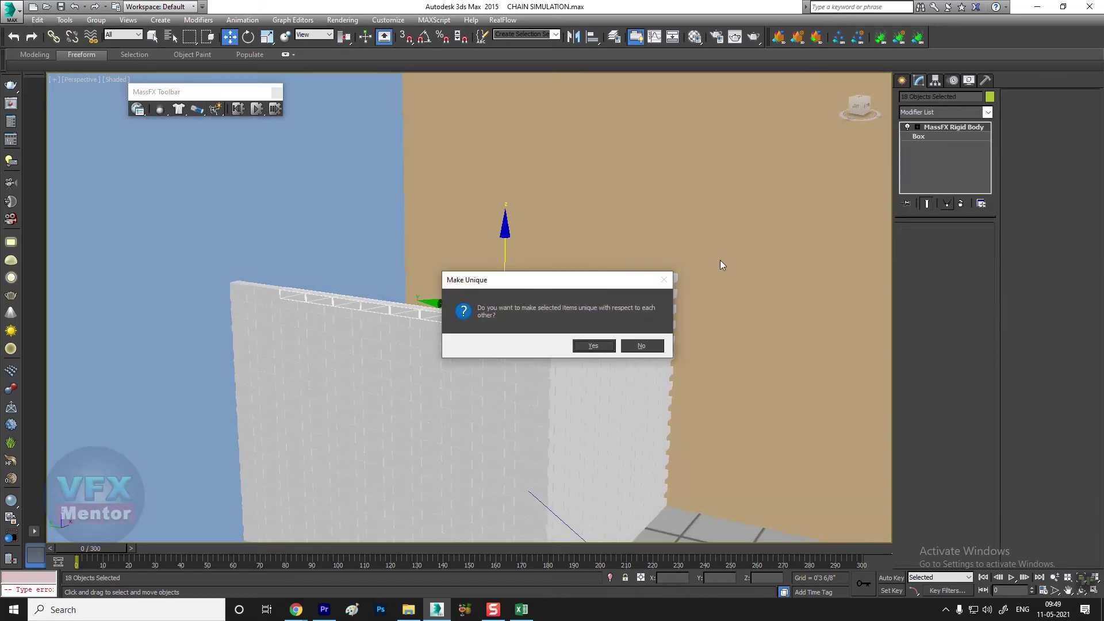
left_click(593, 346)
mouse_move(613, 410)
middle_mouse_down("alt")
mouse_move(661, 402)
mouse_move(594, 406)
middle_mouse_up("alt")
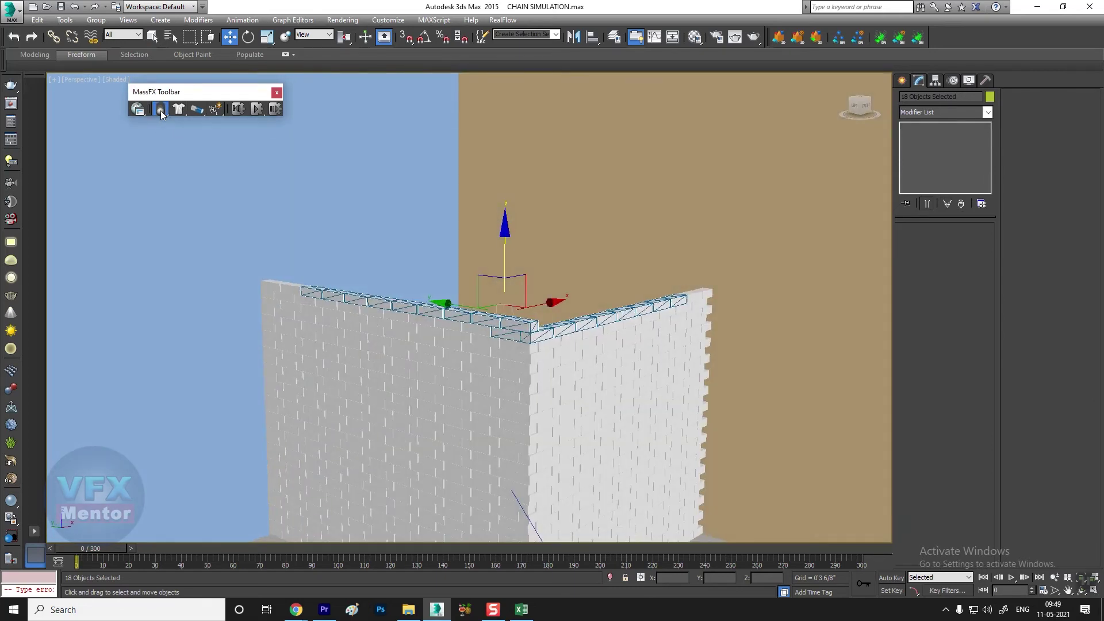
left_click_drag(160, 110, 229, 164)
scroll(602, 331, "down", 5)
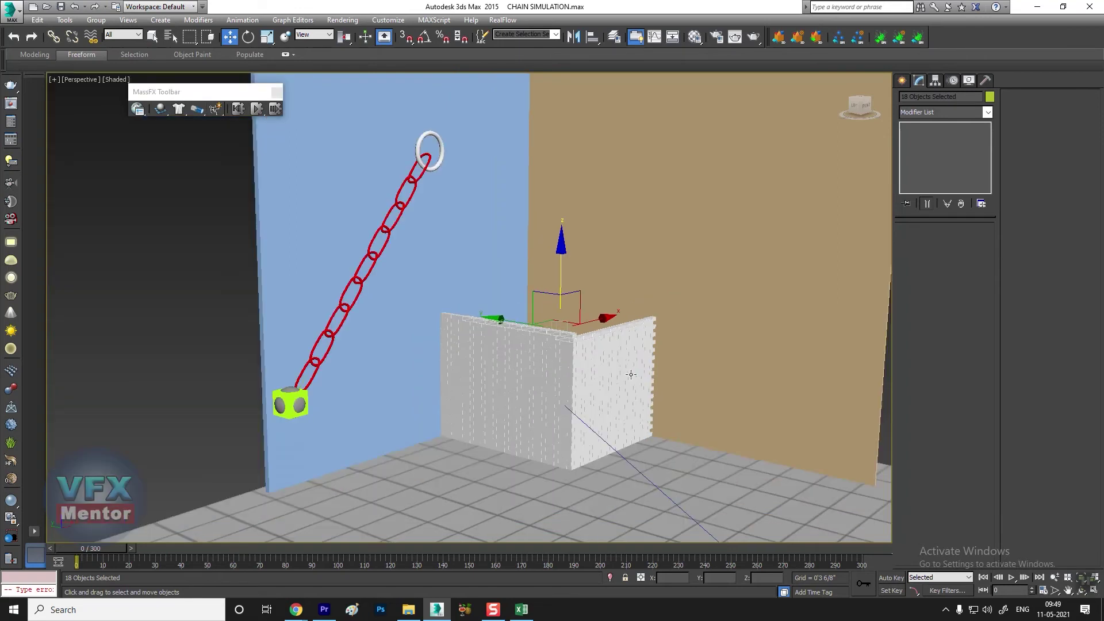
scroll(581, 388, "up", 4)
scroll(551, 430, "down", 5)
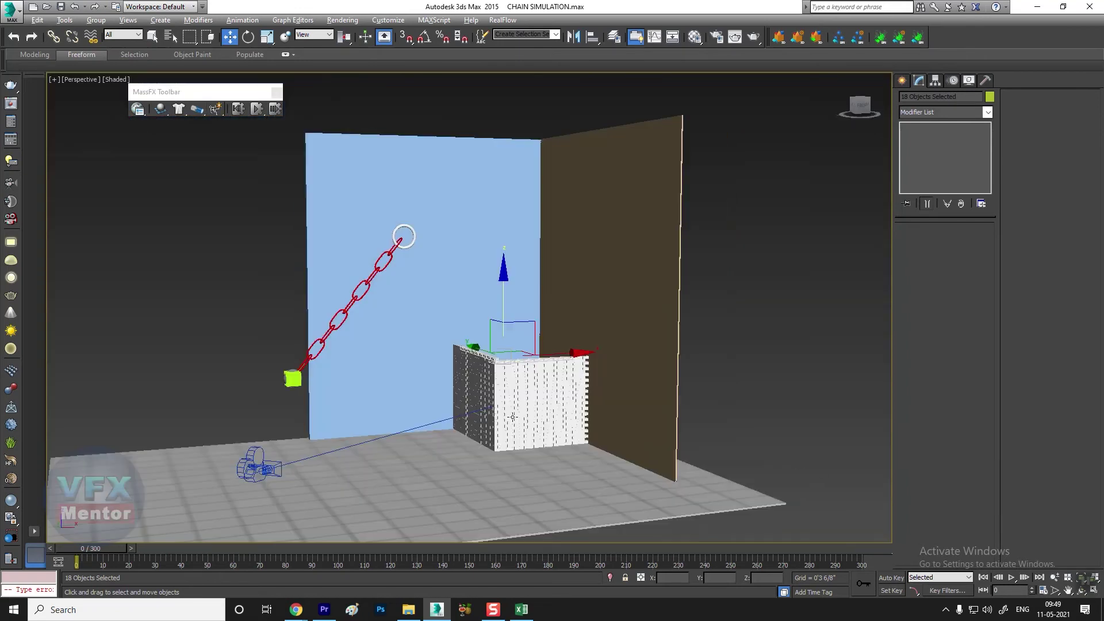
left_click(823, 312)
middle_click_drag(470, 391, 479, 377)
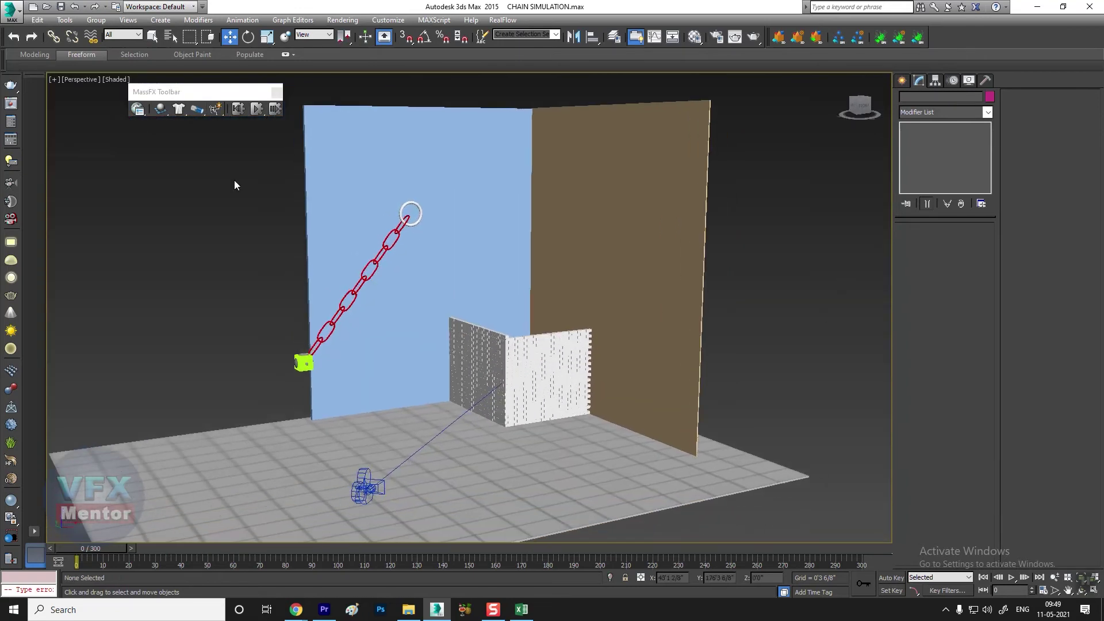
left_click(257, 109)
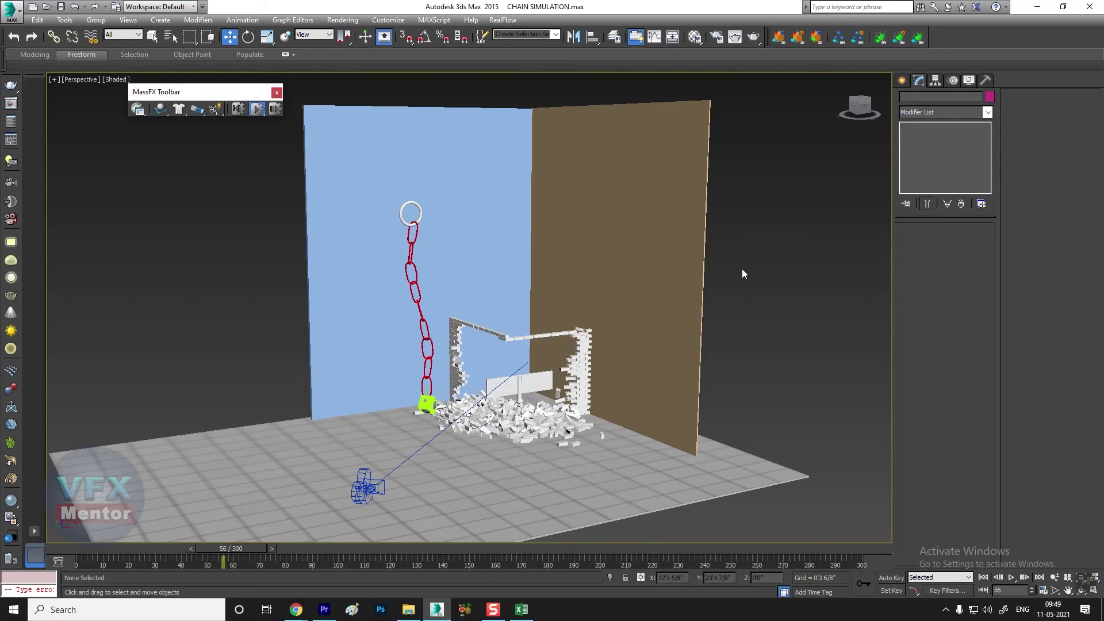
scroll(510, 318, "up", 3)
scroll(510, 319, "up", 3)
scroll(510, 318, "down", 5)
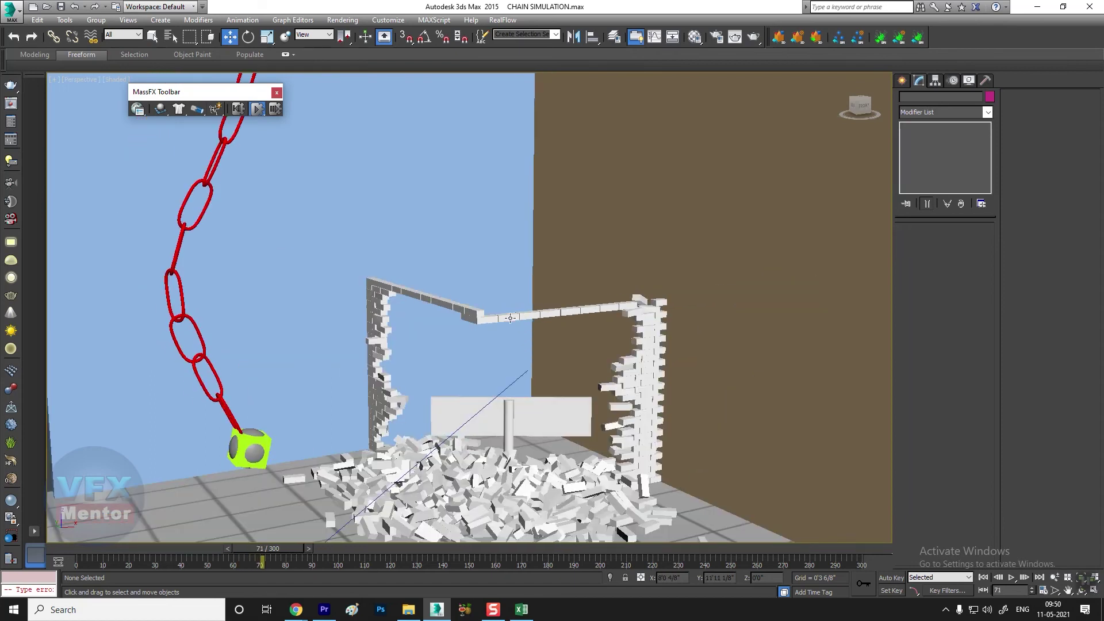
scroll(608, 353, "up", 2)
scroll(605, 347, "up", 2)
scroll(606, 346, "down", 5)
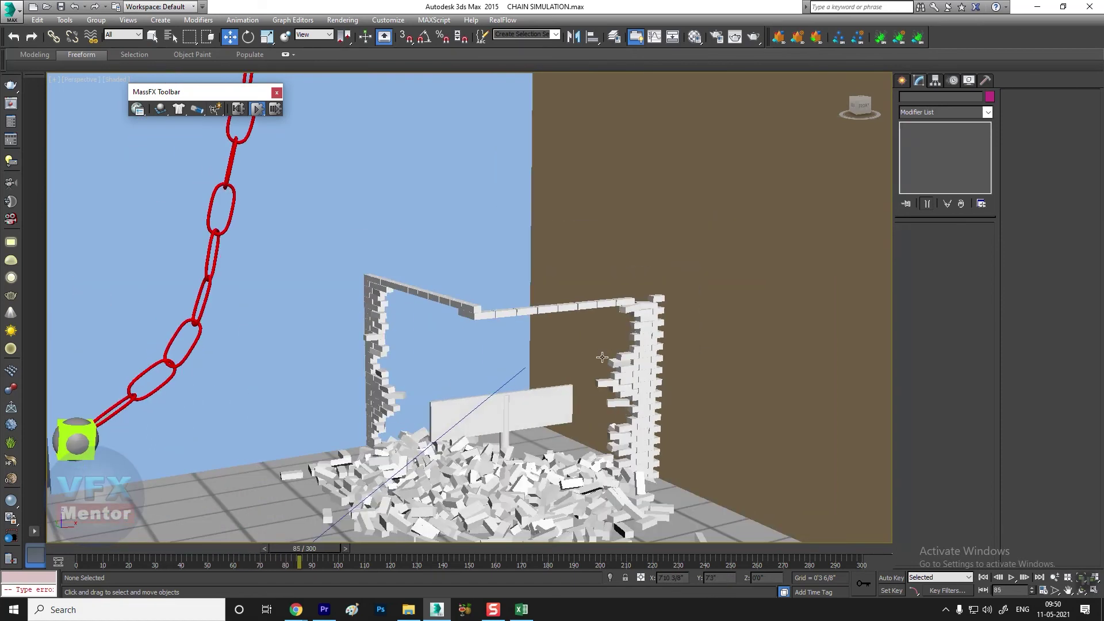
scroll(311, 202, "down", 2)
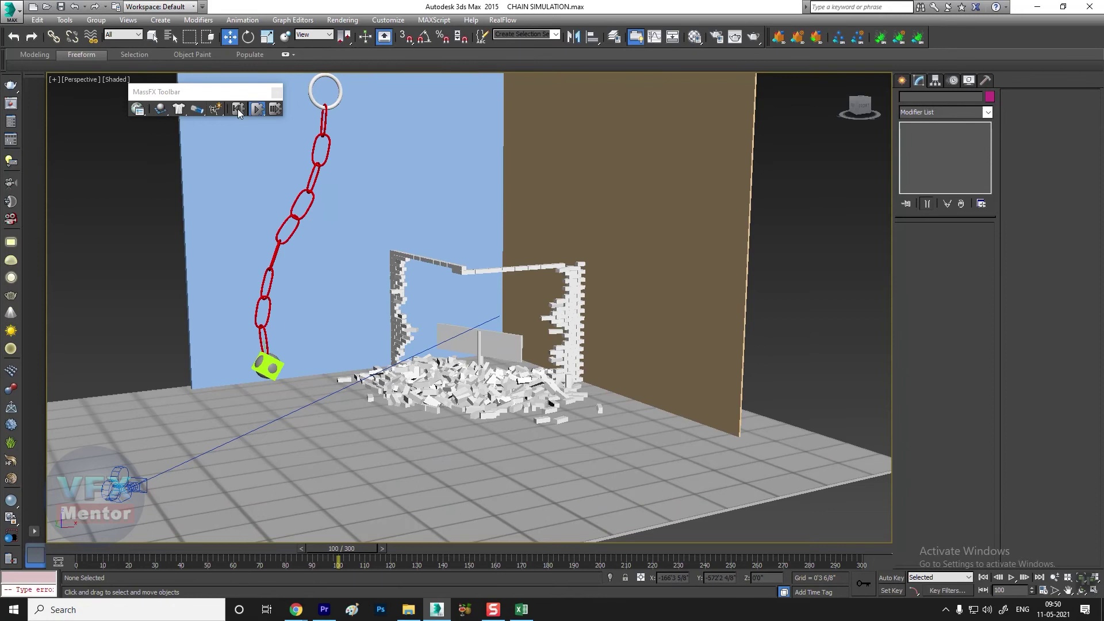
left_click(238, 109)
Select the ball at the chain's end and briefly inspect it in the Material Editor.
left_click(165, 292)
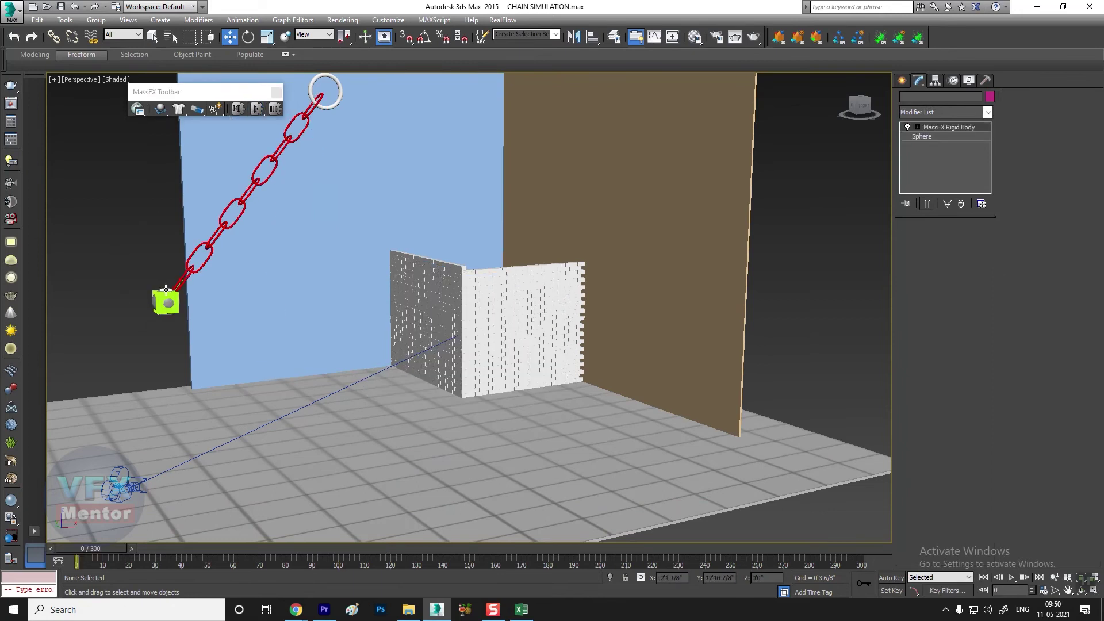
key("m")
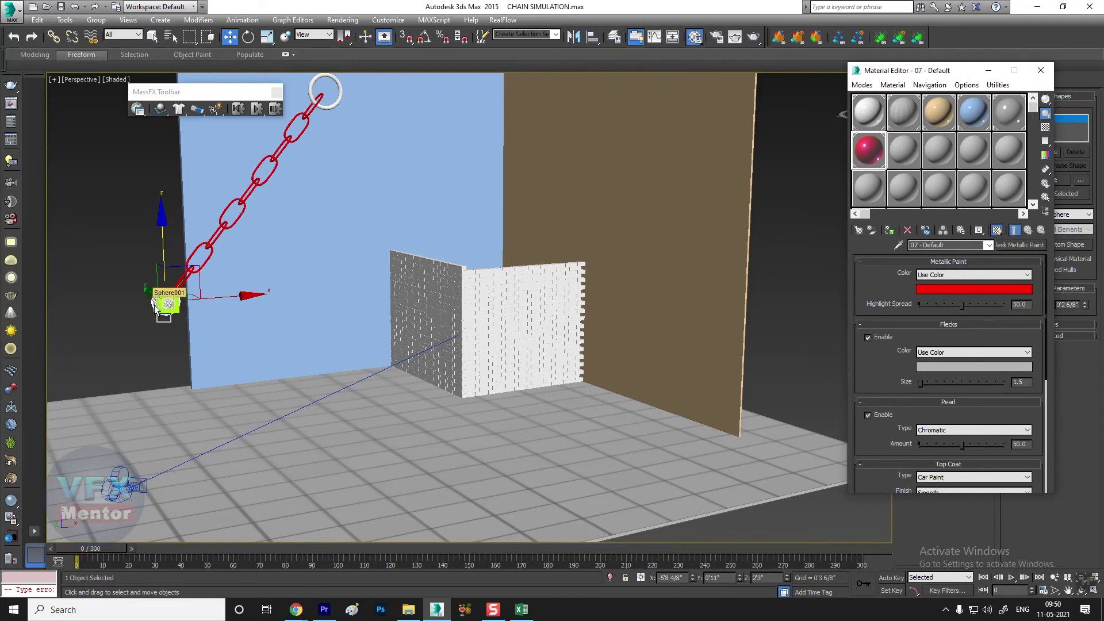
scroll(168, 299, "up", 3)
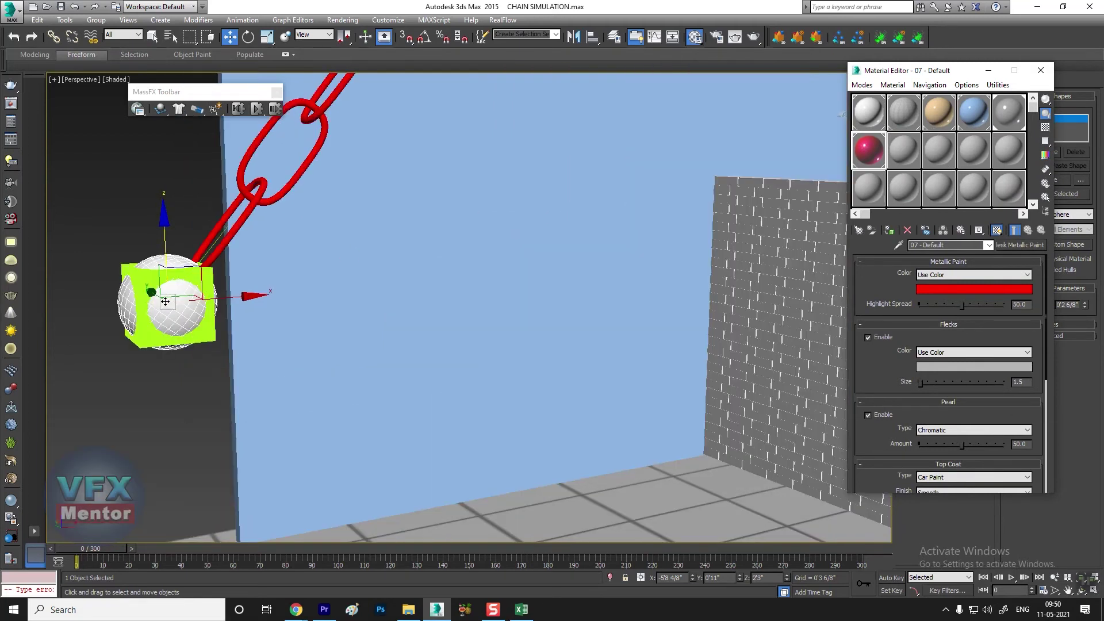
left_click(1042, 74)
View the brick walls through Camera001, then restore the four-viewport layout.
scroll(462, 410, "down", 3)
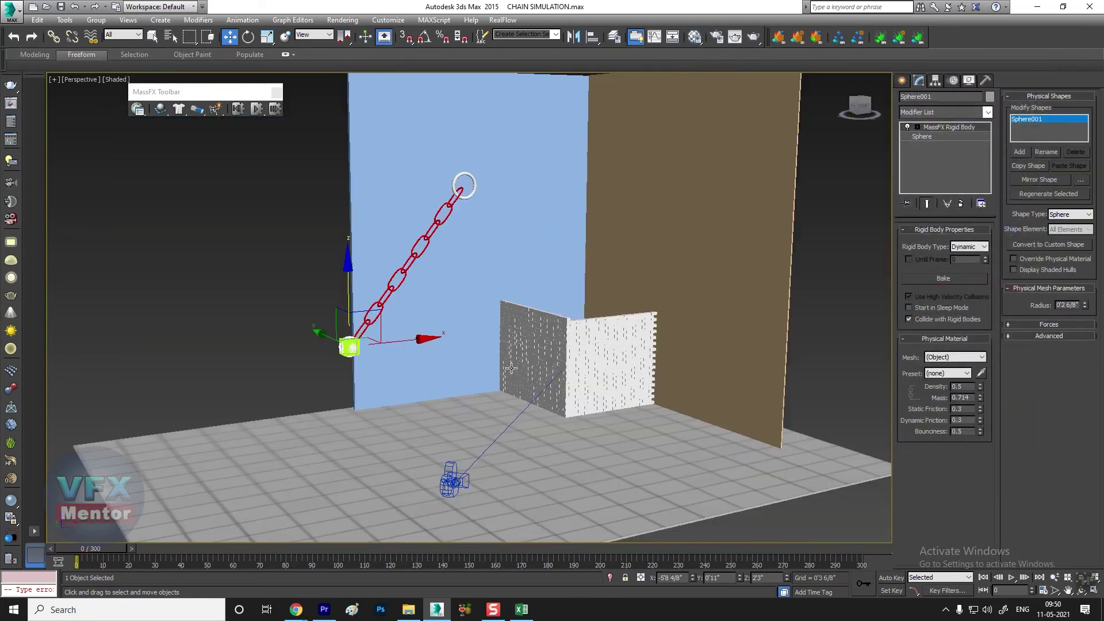
scroll(461, 410, "down", 2)
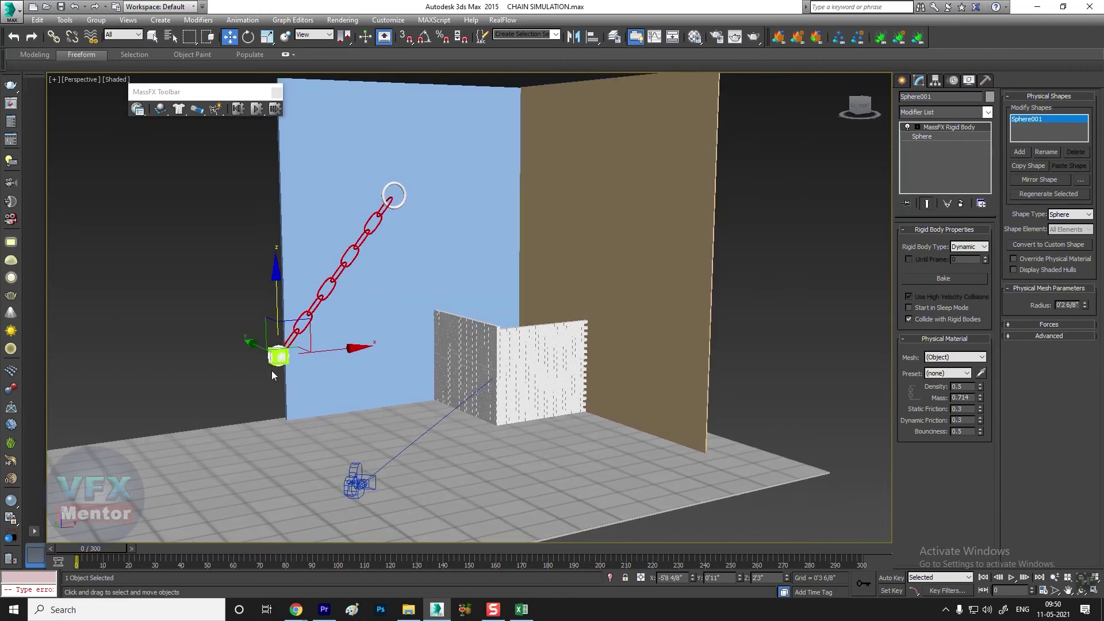
scroll(462, 410, "up", 3)
scroll(527, 349, "down", 3)
middle_click_drag(527, 349, 481, 314)
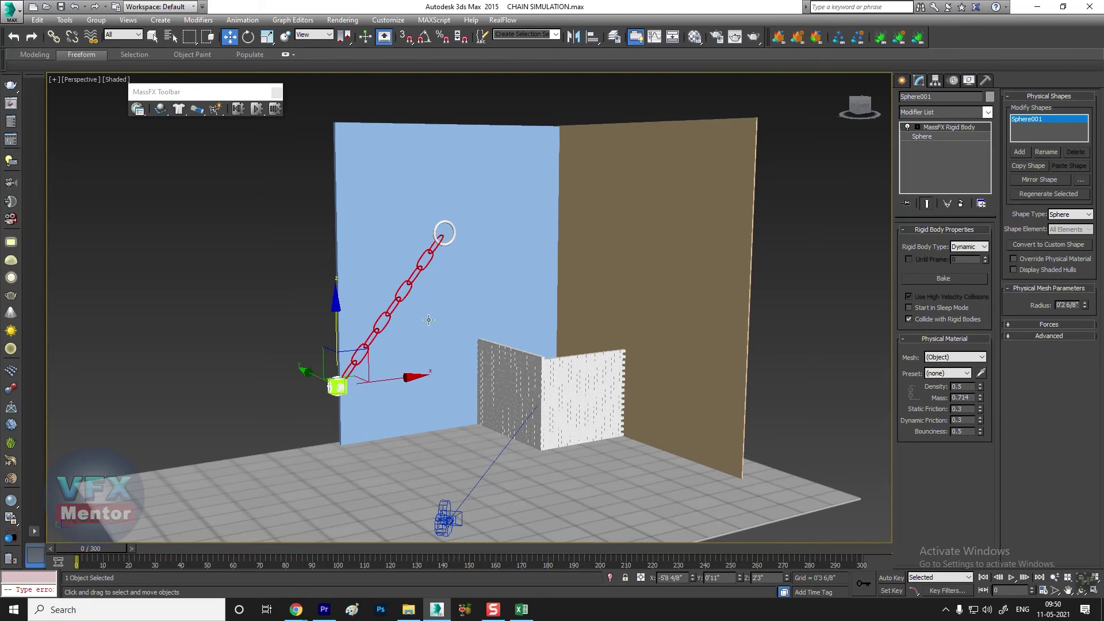
key("c")
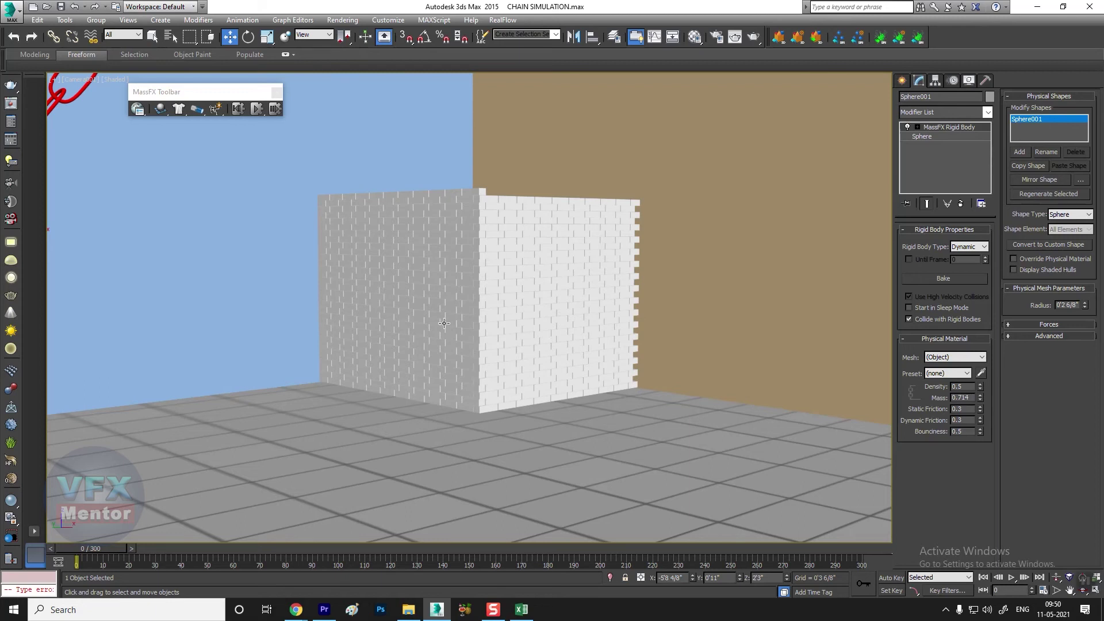
key("alt+w")
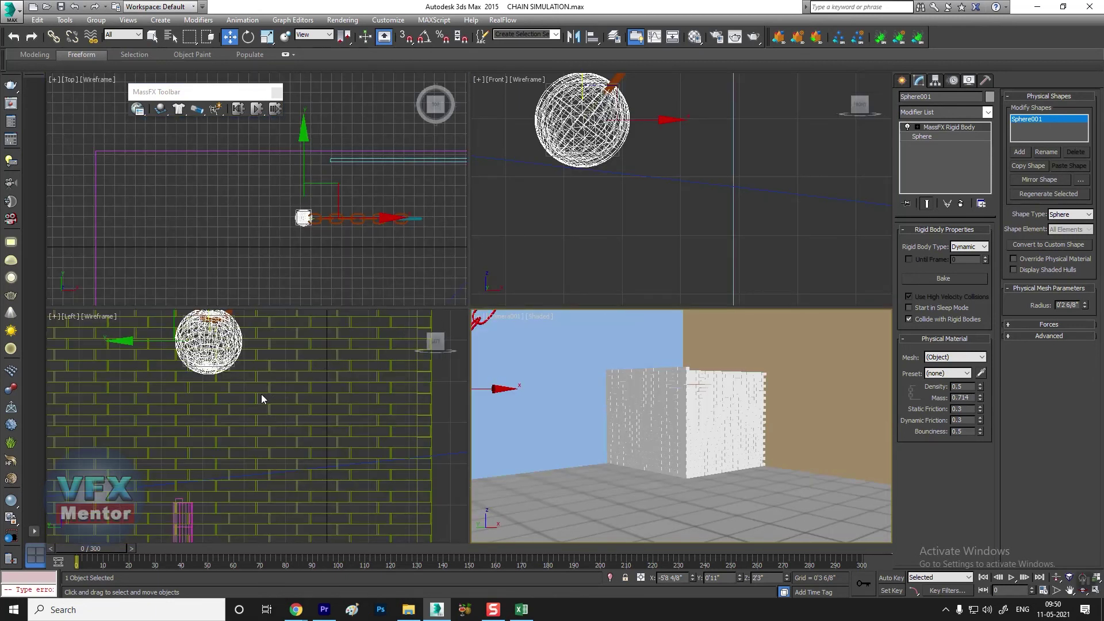
Select Camera001, nudge it sideways, try the 24 mm and 35 mm lenses, then narrow the FOV.
scroll(261, 395, "down", 8)
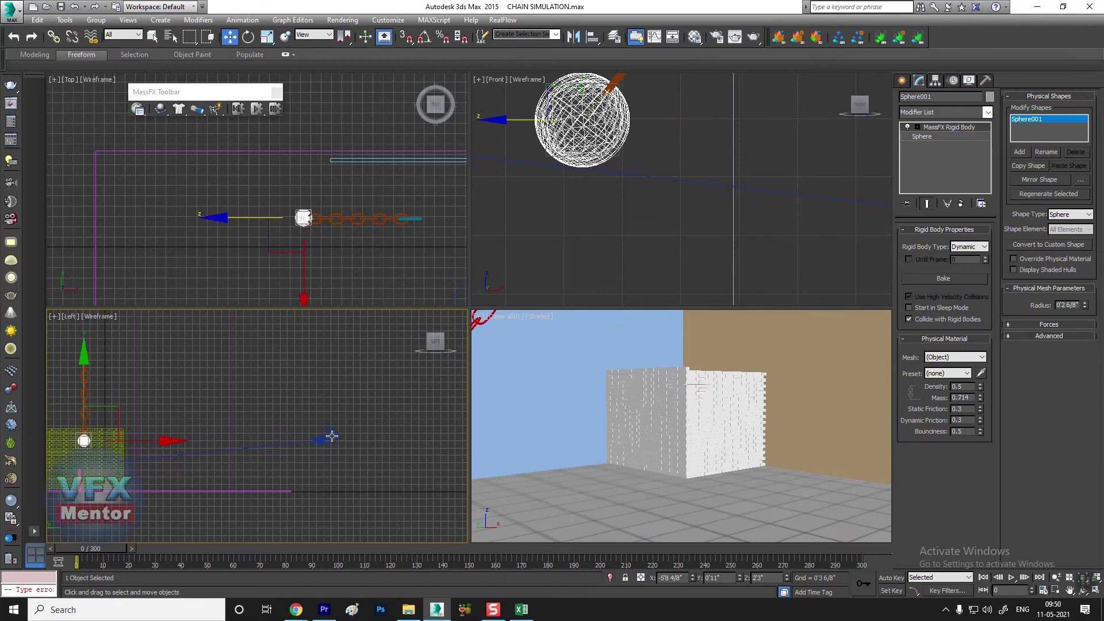
left_click(332, 436)
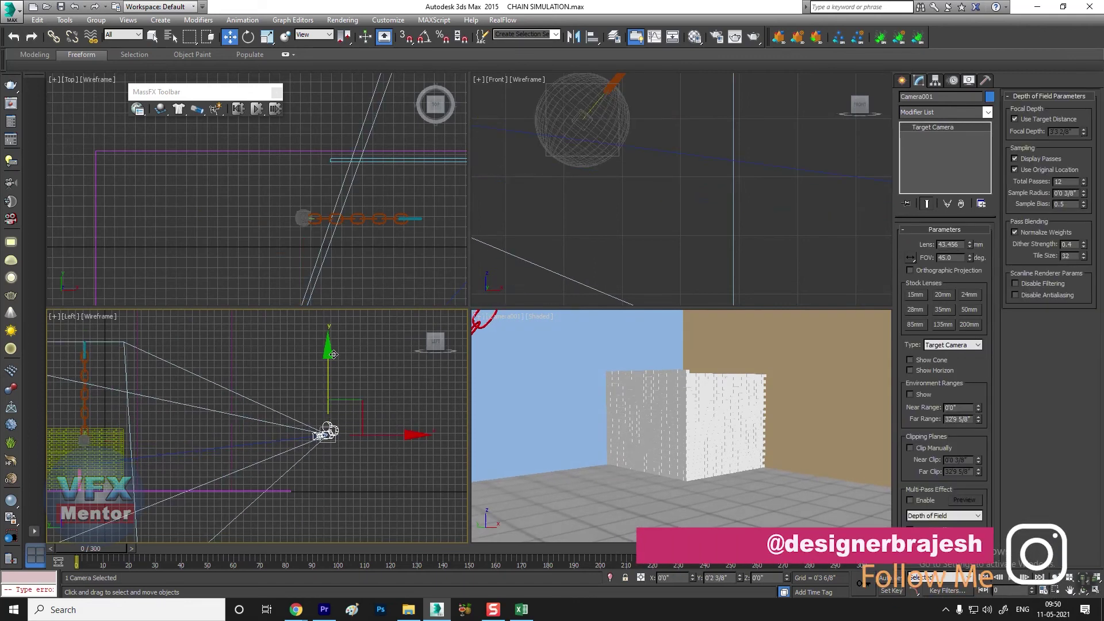
left_click_drag(407, 436, 442, 442)
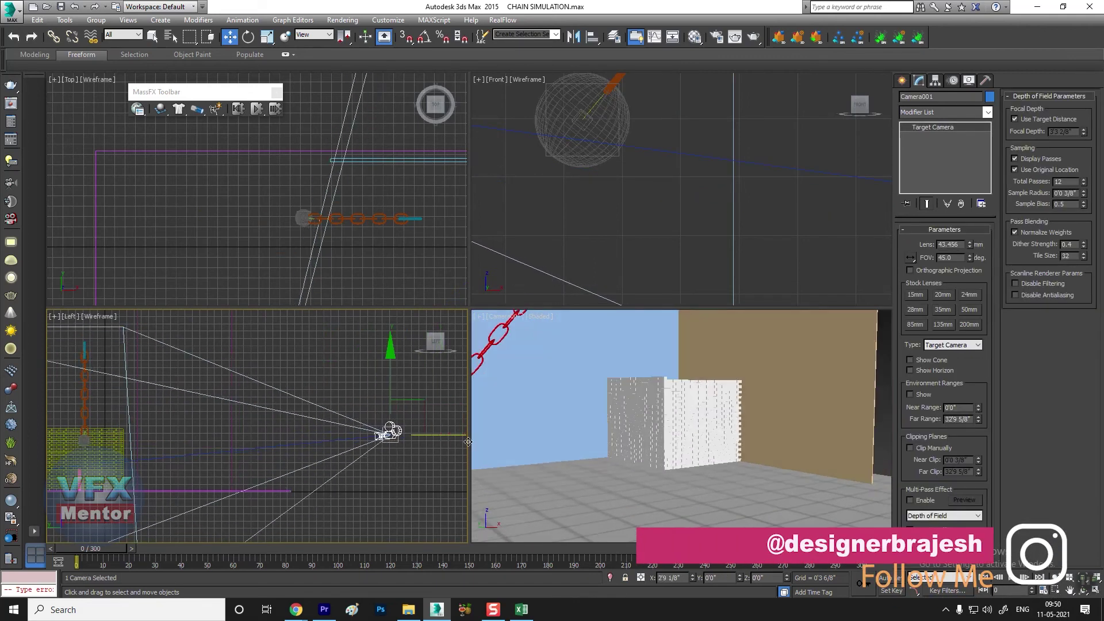
scroll(289, 432, "down", 2)
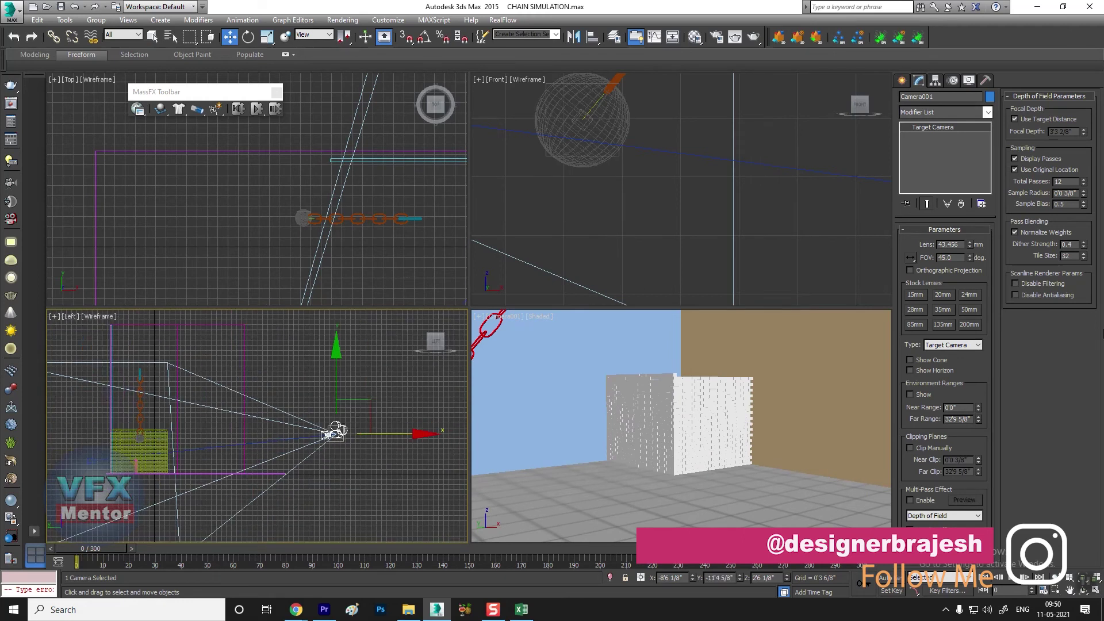
left_click(969, 295)
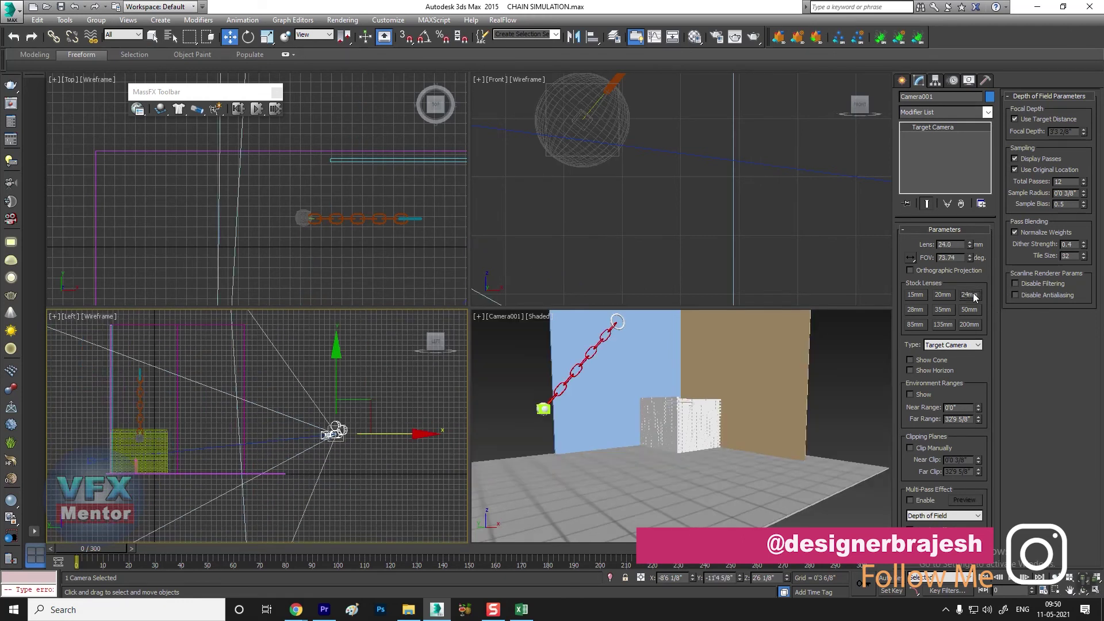
left_click(942, 309)
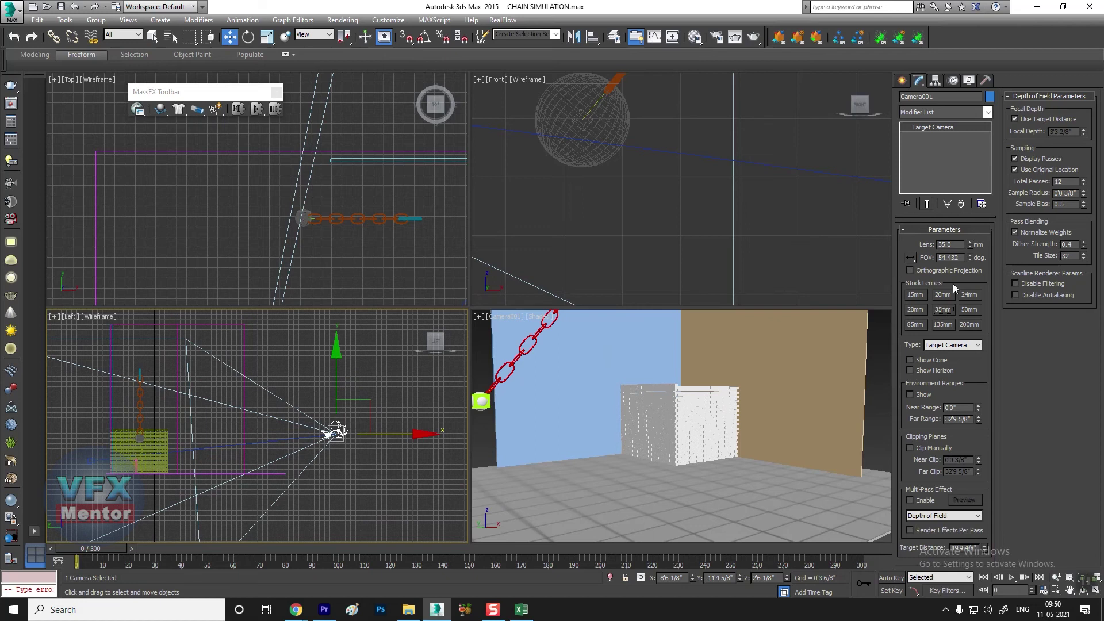
left_click_drag(969, 256, 972, 260)
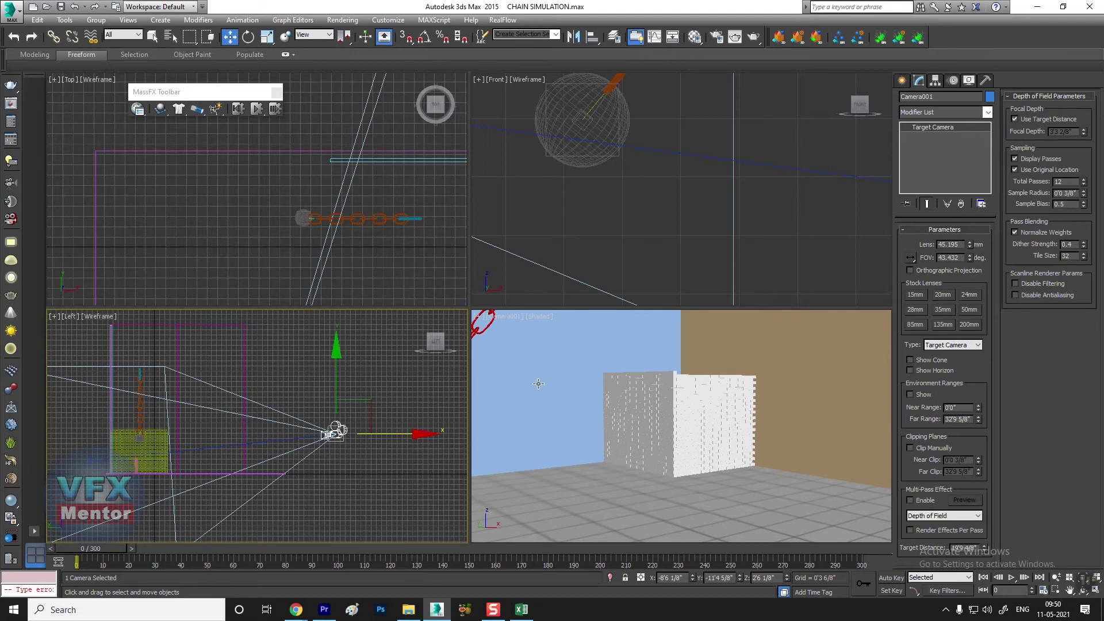
Reposition Camera001 in the Left viewport so both walls and the chain are framed.
mouse_move(692, 452)
middle_mouse_down()
mouse_move(654, 502)
mouse_move(648, 488)
middle_mouse_up()
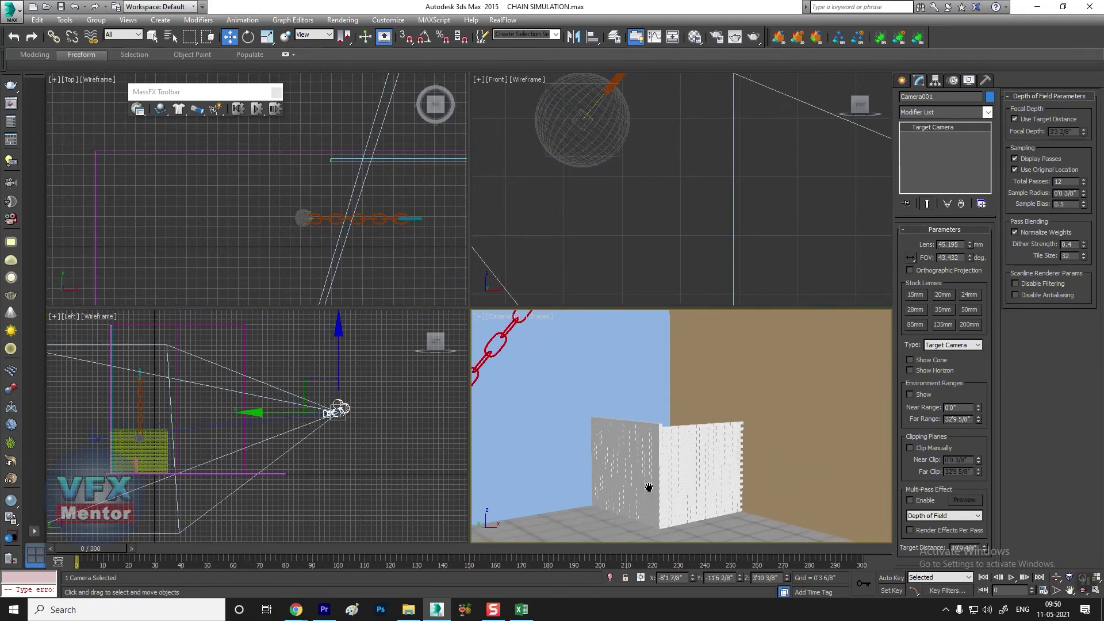
left_click(336, 338)
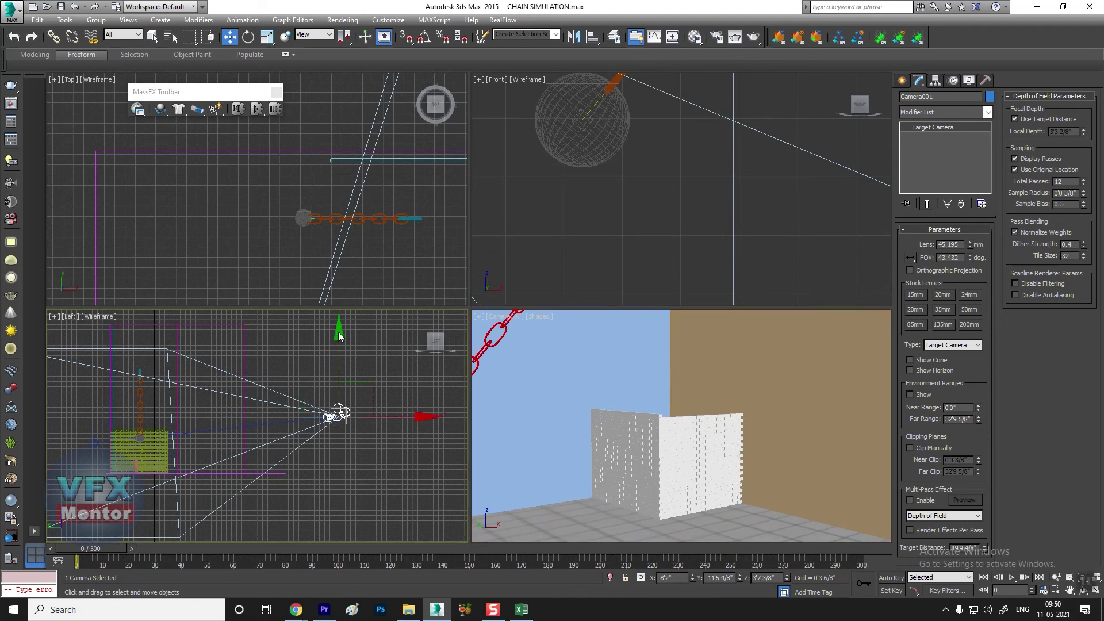
left_click_drag(340, 338, 340, 372)
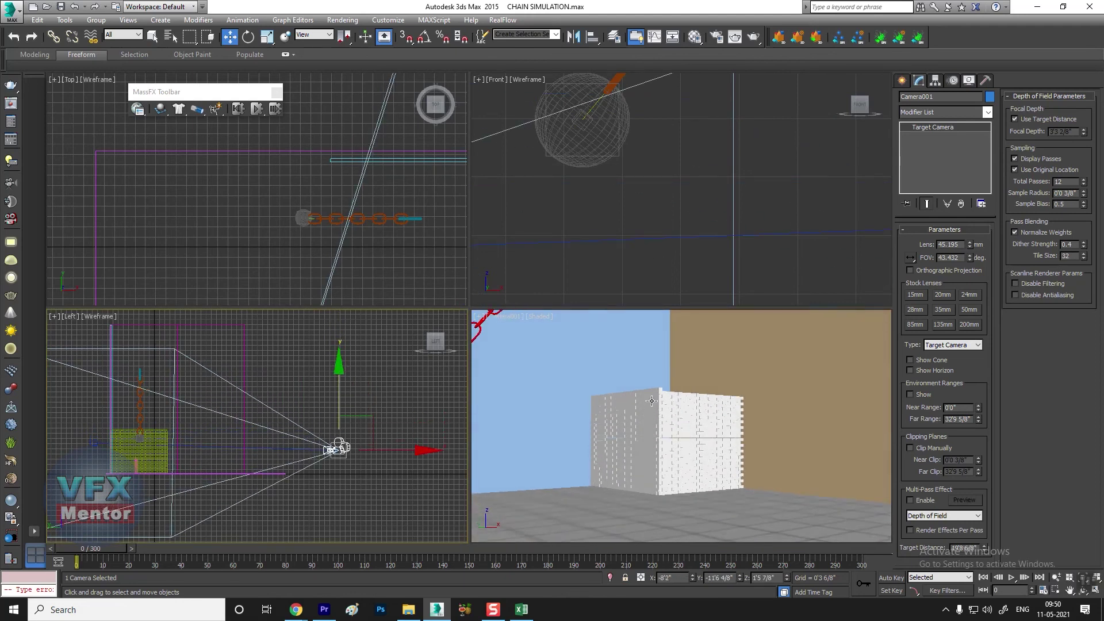
left_click_drag(420, 452, 413, 450)
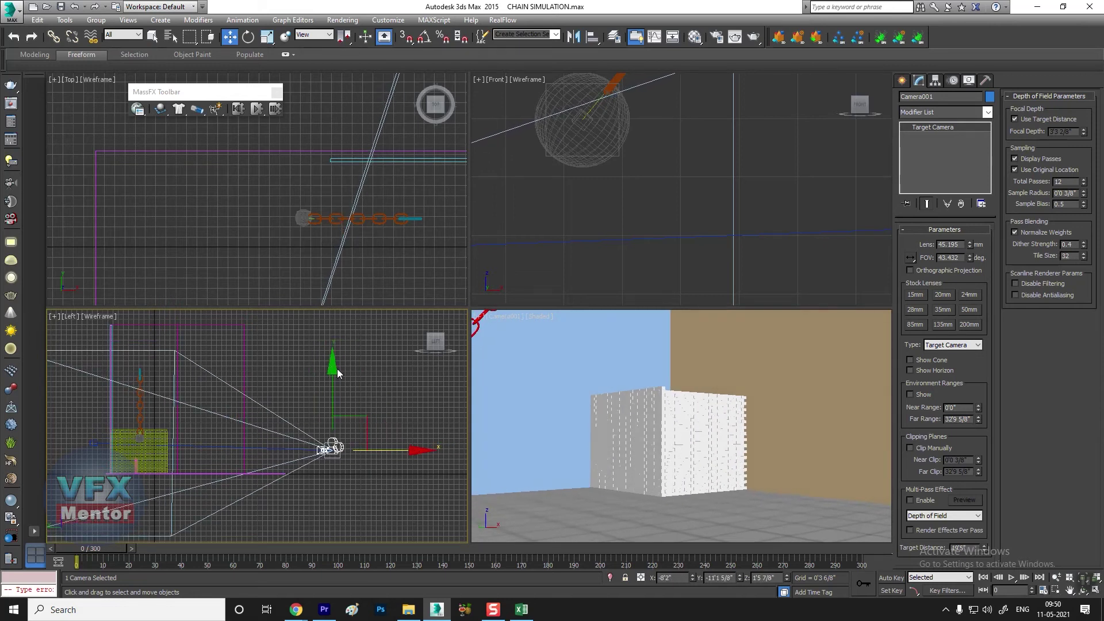
left_click_drag(330, 369, 327, 342)
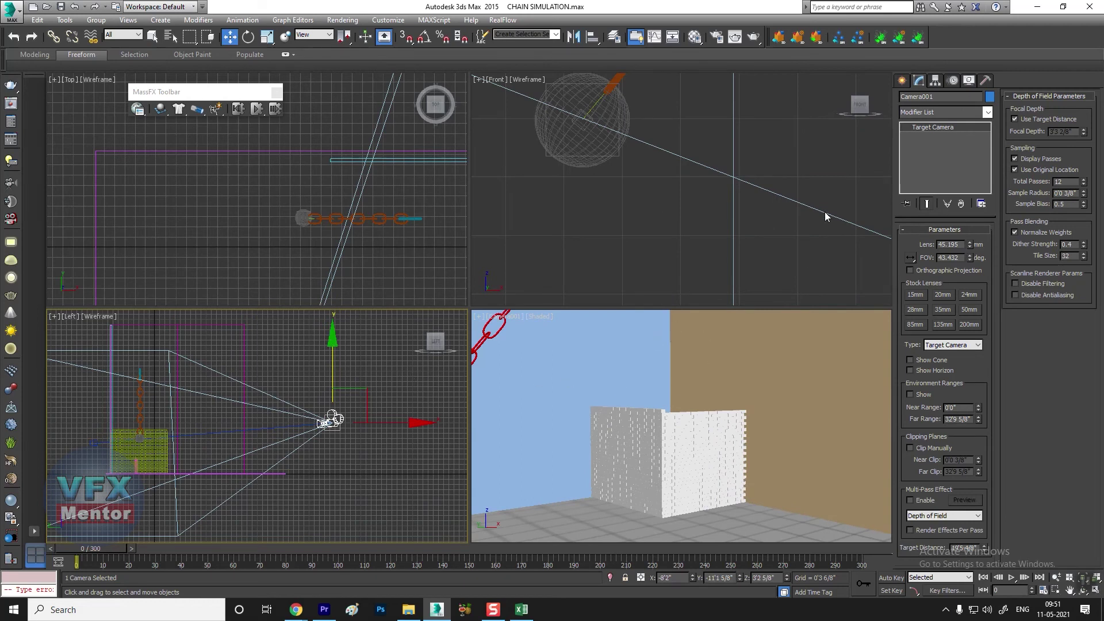
right_click(557, 341)
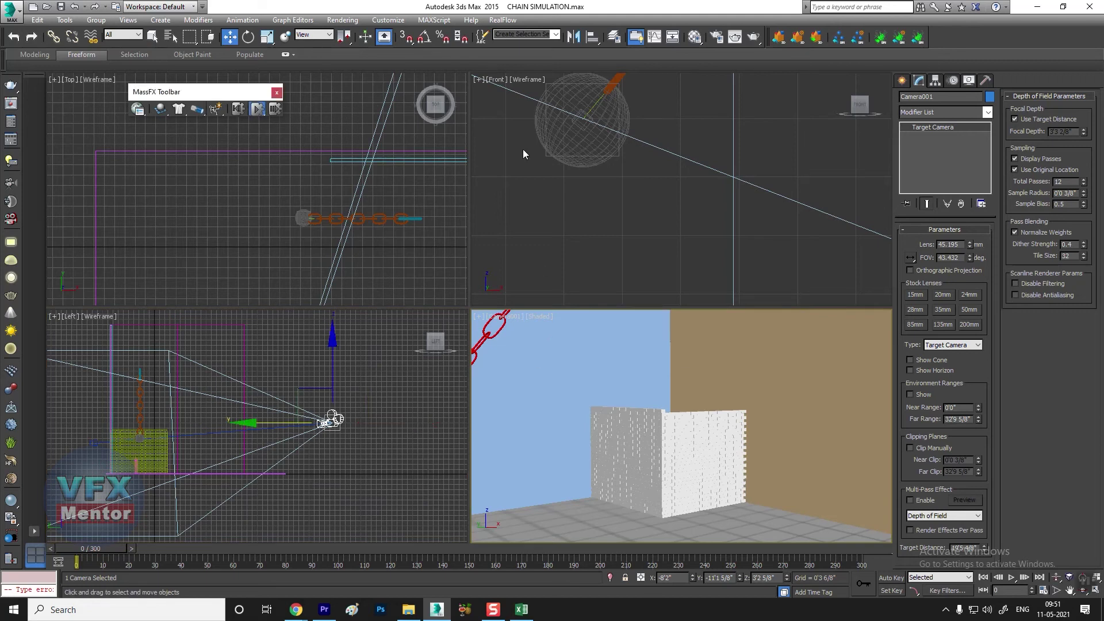
Play back the chain smashing the wall, select Box004, and rewind to frame 0.
key("slash")
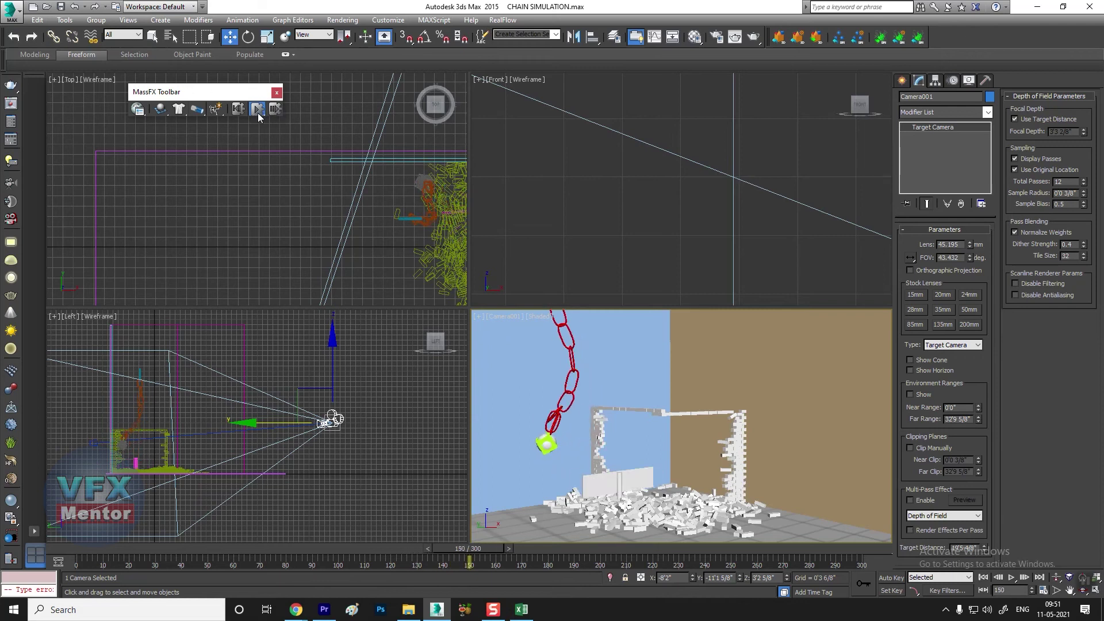
left_click(610, 489)
mouse_move(476, 551)
left_mouse_down()
mouse_move(345, 551)
mouse_move(439, 551)
left_mouse_up()
key("Home")
key("w")
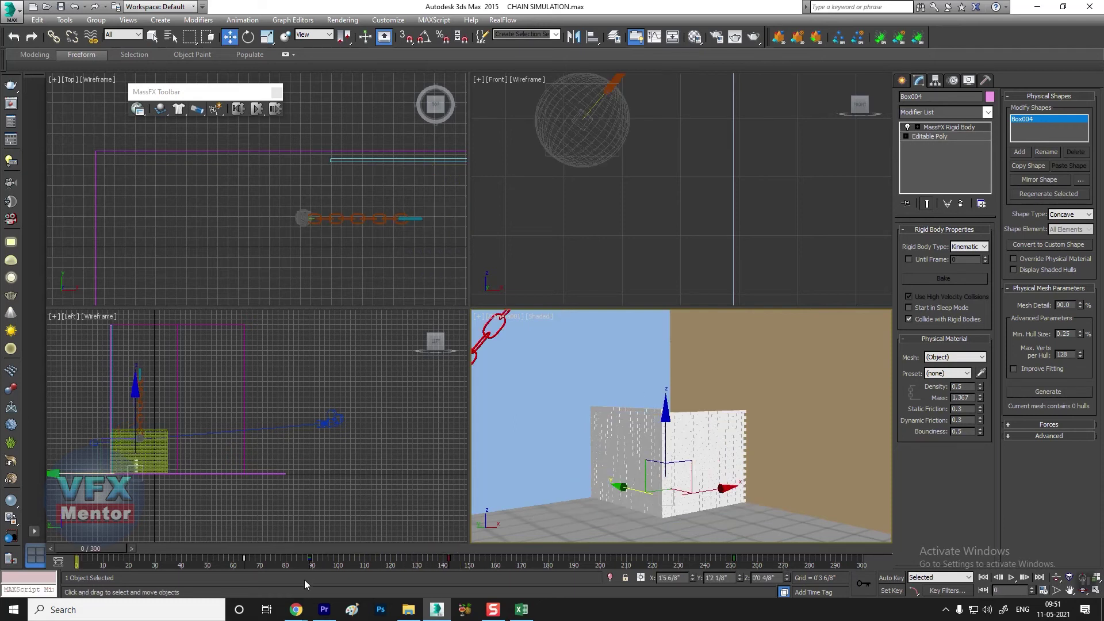
Slide Box004 along Y at frame 141, then maximize the Perspective viewport and zoom out.
mouse_move(97, 551)
left_mouse_down()
mouse_move(474, 551)
mouse_move(448, 551)
left_mouse_up()
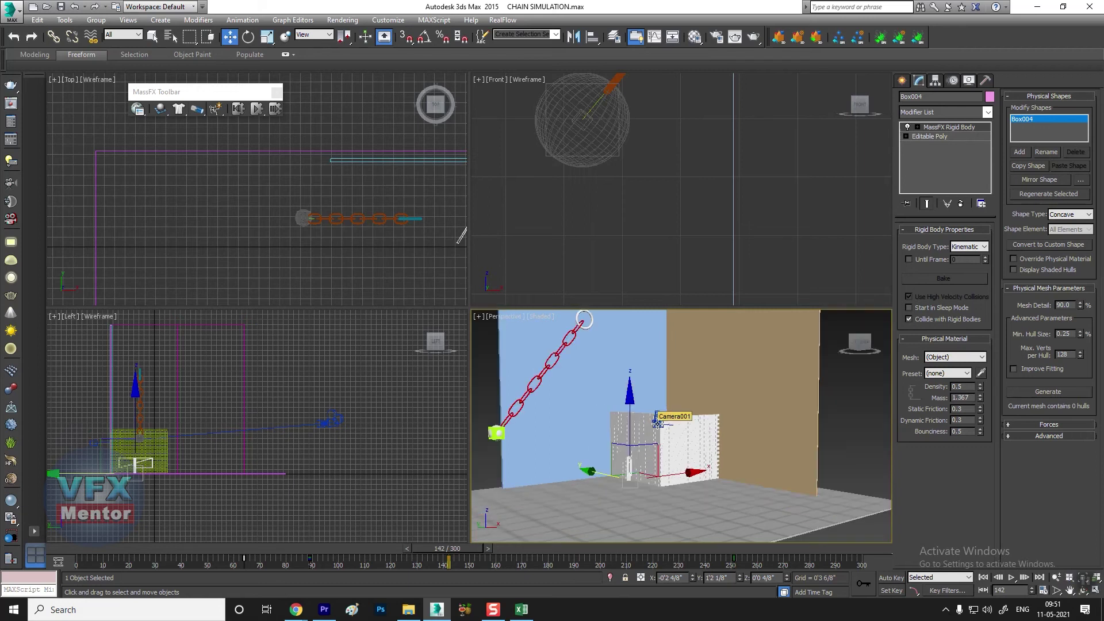
mouse_move(655, 426)
middle_mouse_down("alt")
mouse_move(679, 476)
mouse_move(667, 485)
middle_mouse_up("alt")
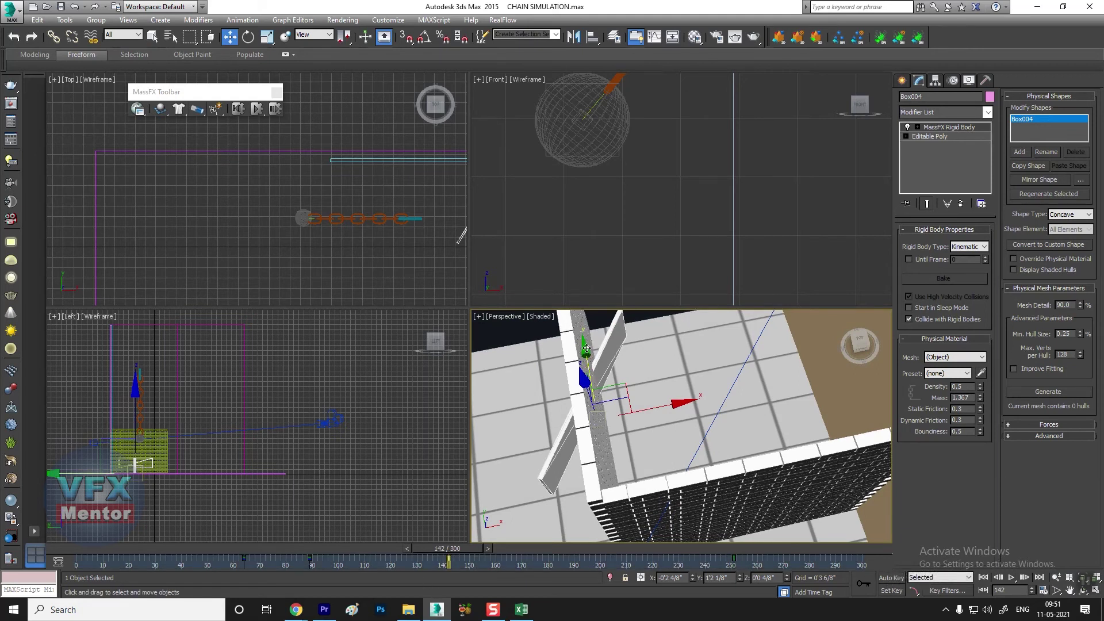
left_click_drag(587, 348, 607, 395)
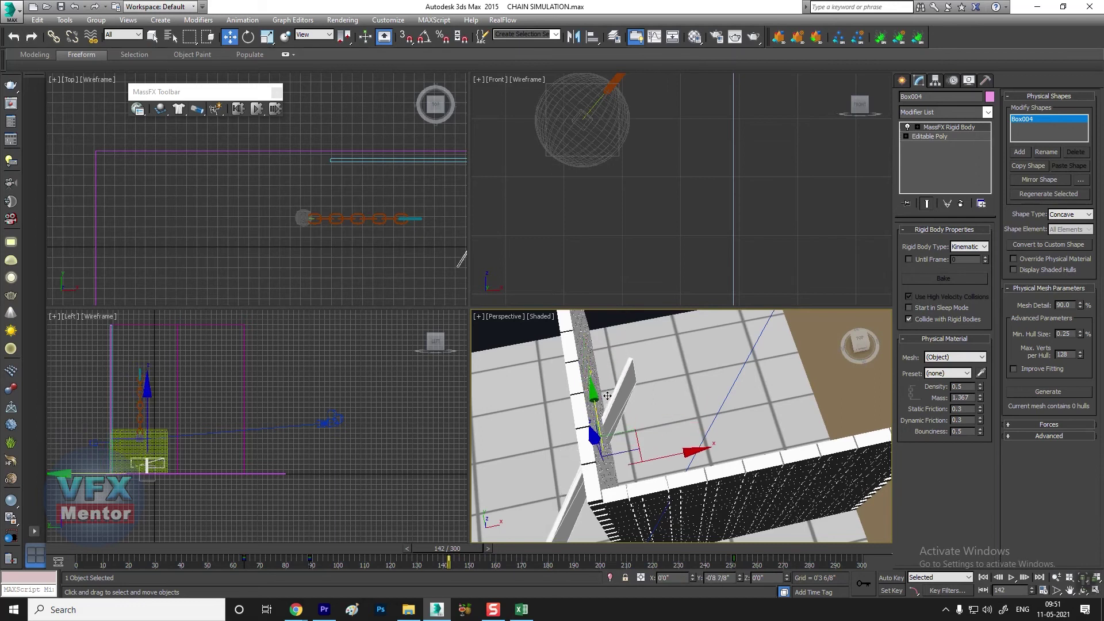
mouse_move(447, 548)
left_mouse_down()
mouse_move(248, 530)
mouse_move(446, 530)
left_mouse_up()
key("w")
mouse_move(661, 414)
middle_mouse_down("alt")
mouse_move(582, 391)
mouse_move(473, 412)
mouse_move(543, 433)
middle_mouse_up("alt")
key("alt+w")
scroll(473, 411, "down", 4)
scroll(473, 411, "down", 4)
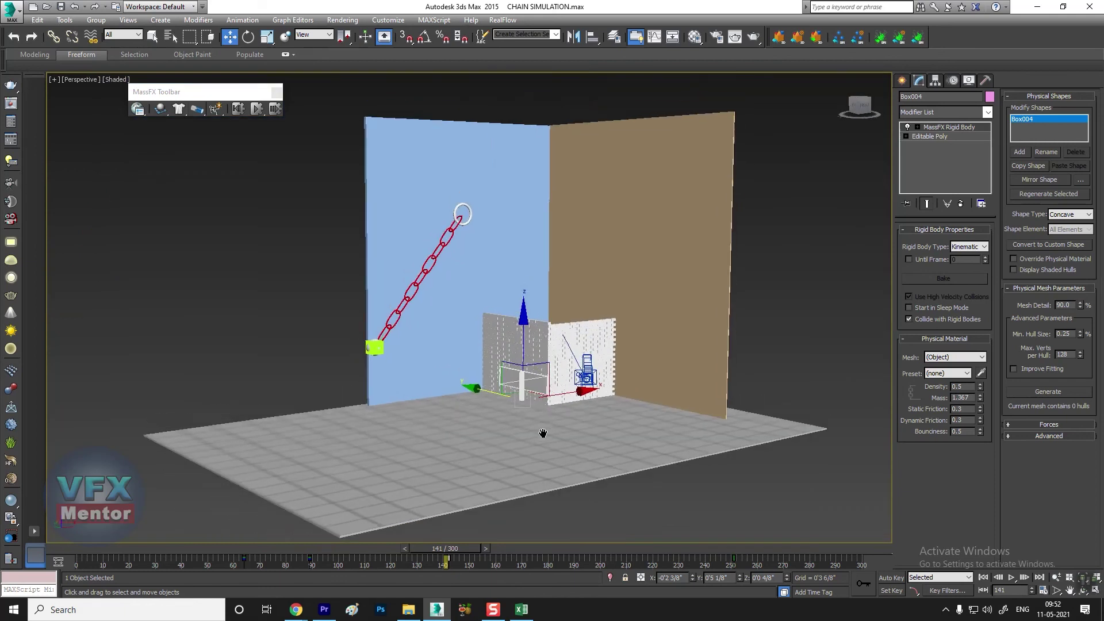
Reset the MassFX simulation to frame 0 and run it again.
left_click(259, 108)
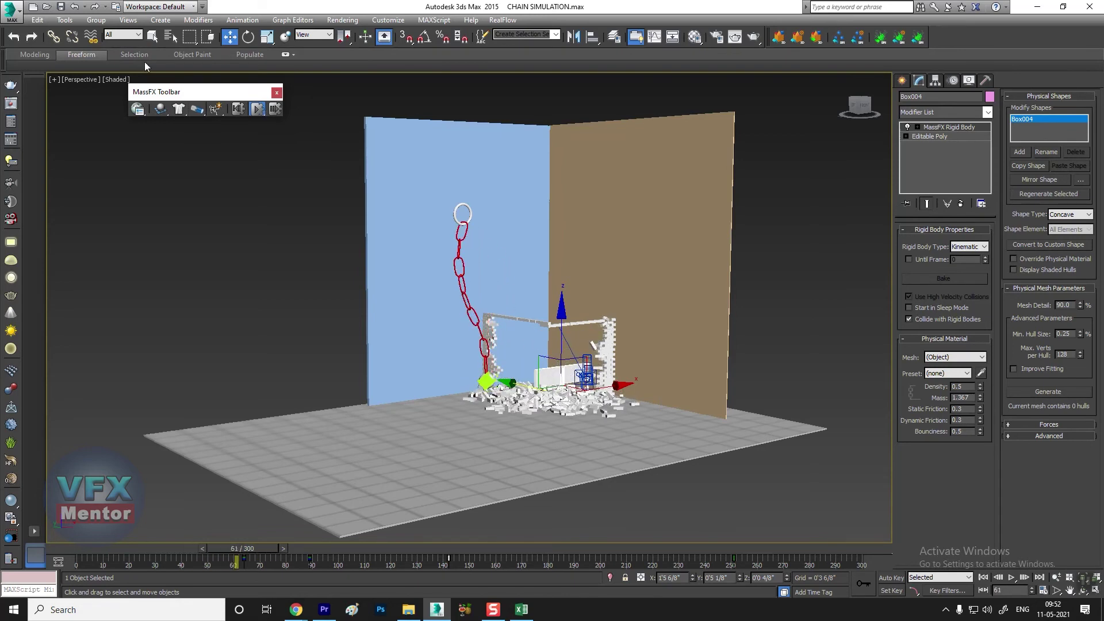
left_click(238, 109)
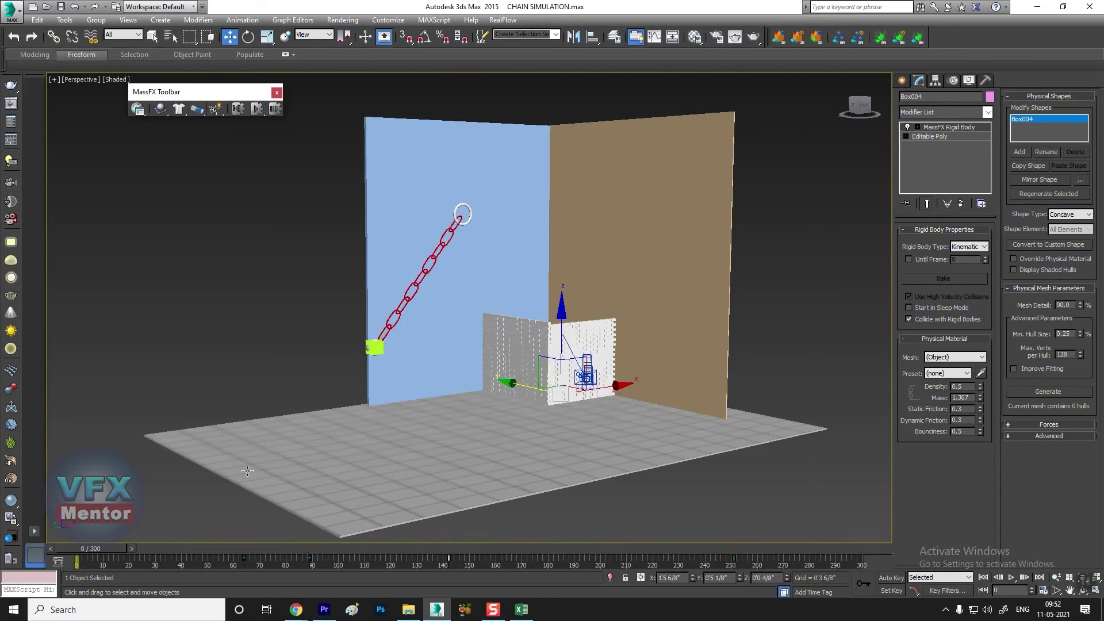
left_click(245, 558)
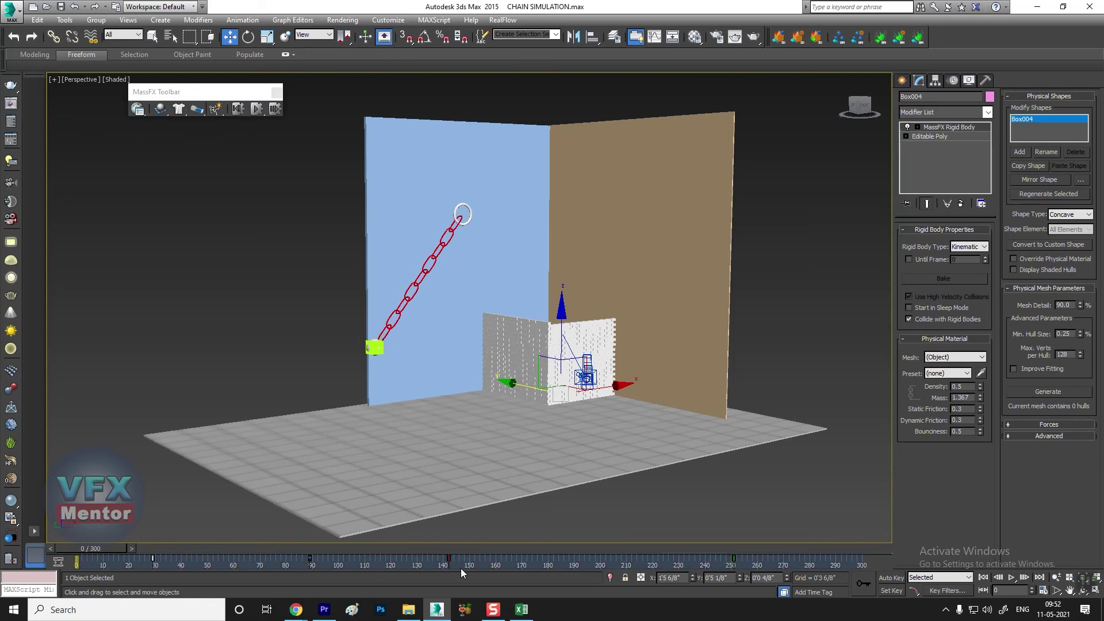
left_click(259, 111)
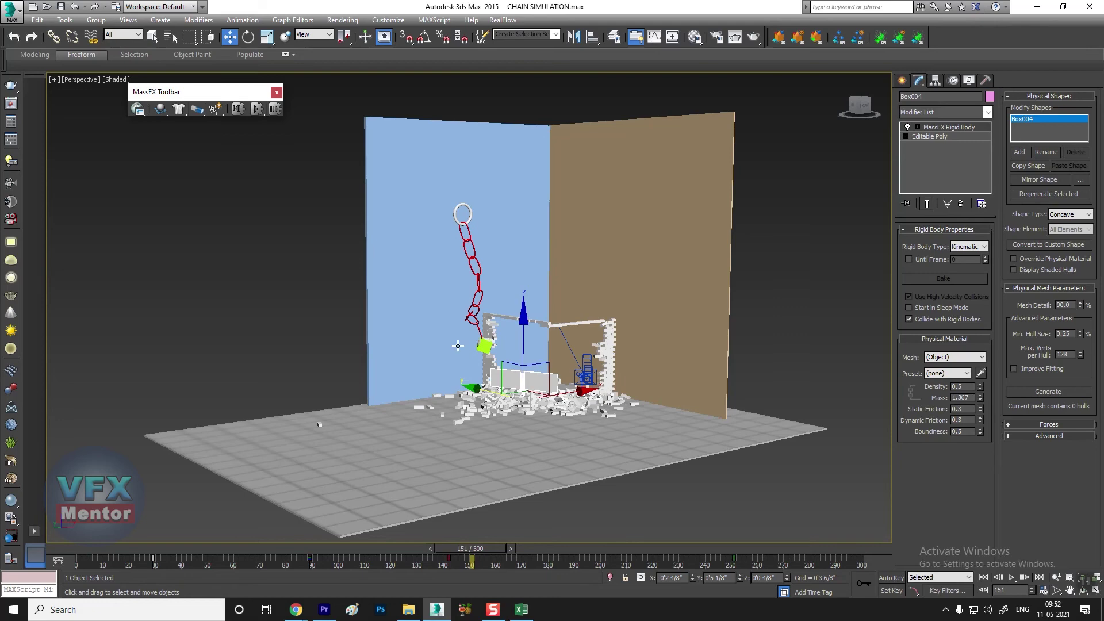
Orbit around the rubble, scrub to frame 173, then return to frame 0.
scroll(460, 348, "up", 5)
scroll(483, 362, "up", 3)
scroll(507, 380, "up", 2)
mouse_move(506, 380)
middle_mouse_down("alt")
mouse_move(546, 437)
mouse_move(478, 556)
middle_mouse_up("alt")
left_click_drag(482, 549, 539, 550)
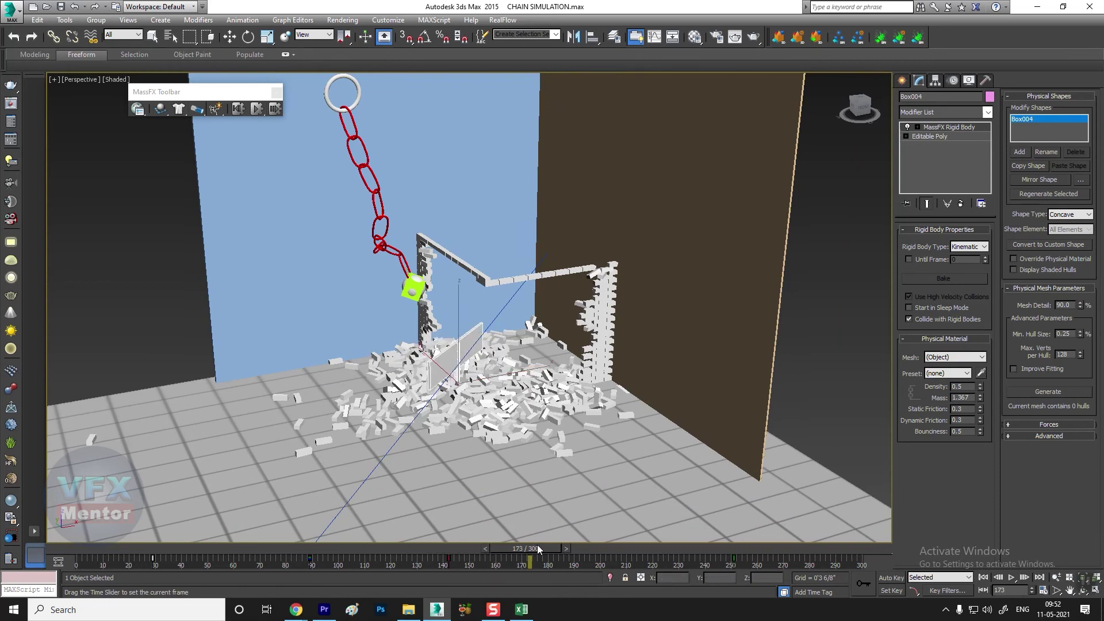
key("Home")
With Auto Key on, reposition Box004 at frame 171 and review frames up to about 209.
key("w")
left_click(895, 581)
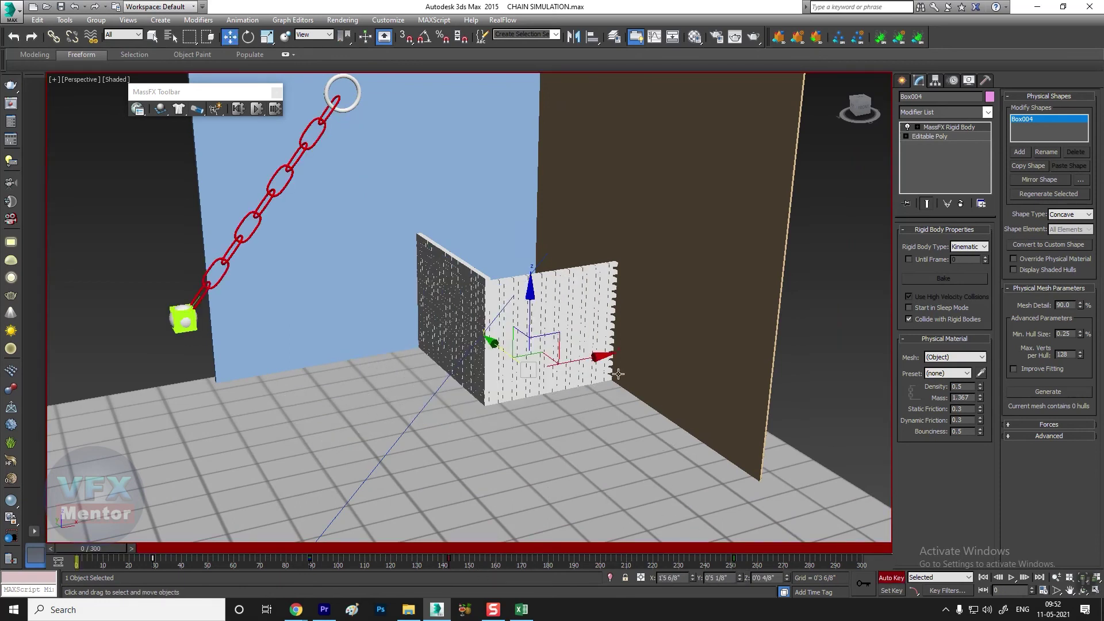
left_click_drag(133, 549, 520, 549)
left_click_drag(528, 368, 449, 363)
mouse_move(534, 549)
left_mouse_down()
mouse_move(294, 544)
mouse_move(688, 548)
left_mouse_up()
left_click(891, 578)
Rewind to frame 0 and bring up the MassFX Tools panel.
scroll(533, 410, "down", 4)
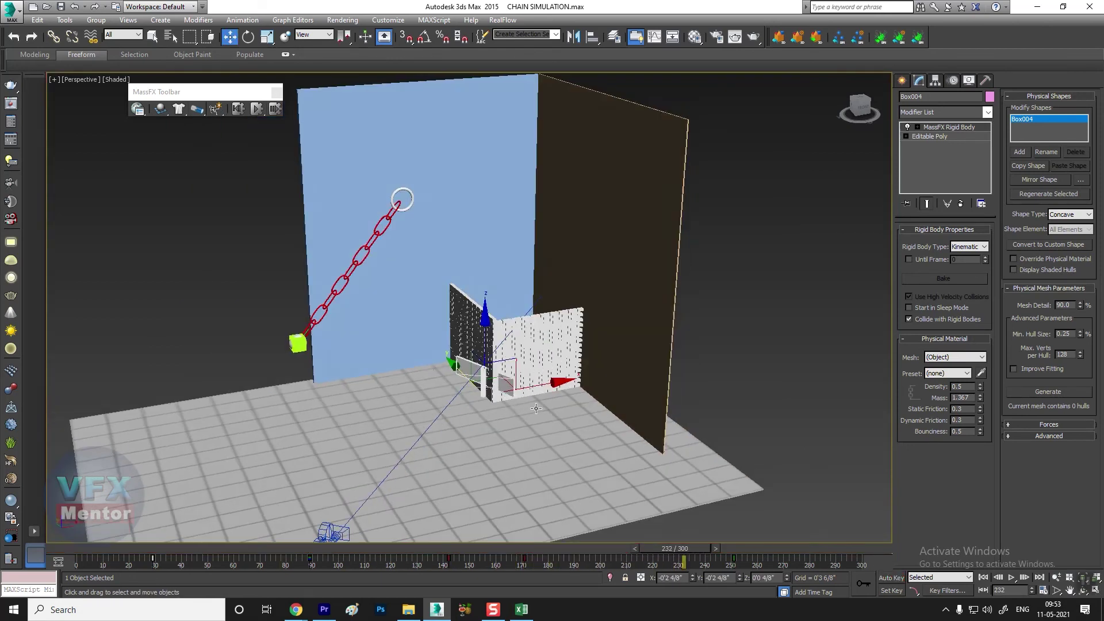
scroll(456, 344, "down", 3)
scroll(518, 437, "down", 1)
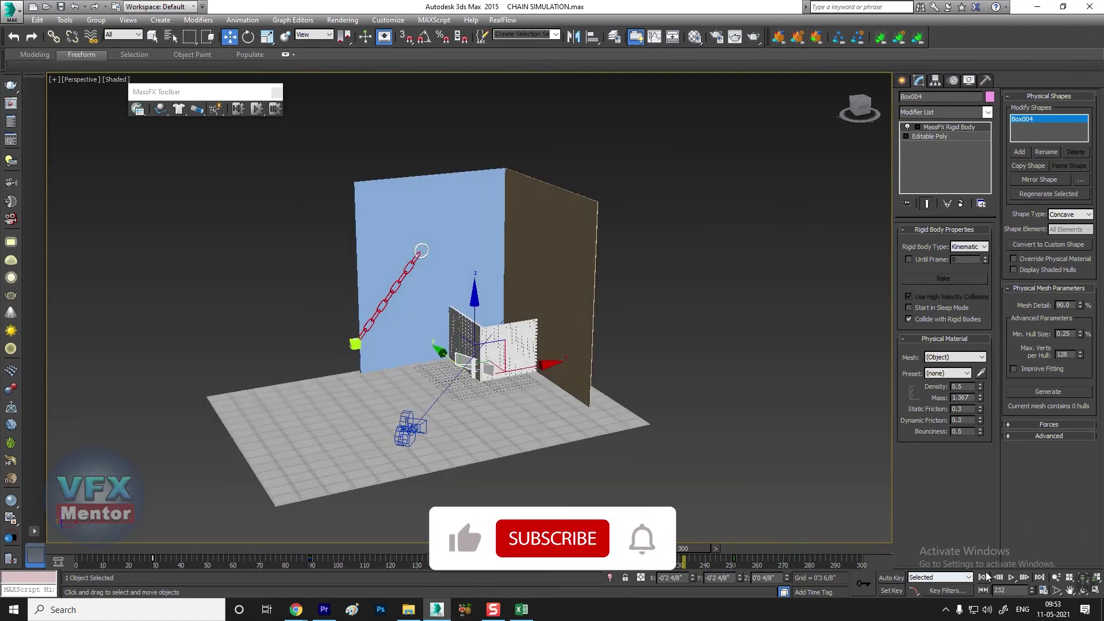
key("Home")
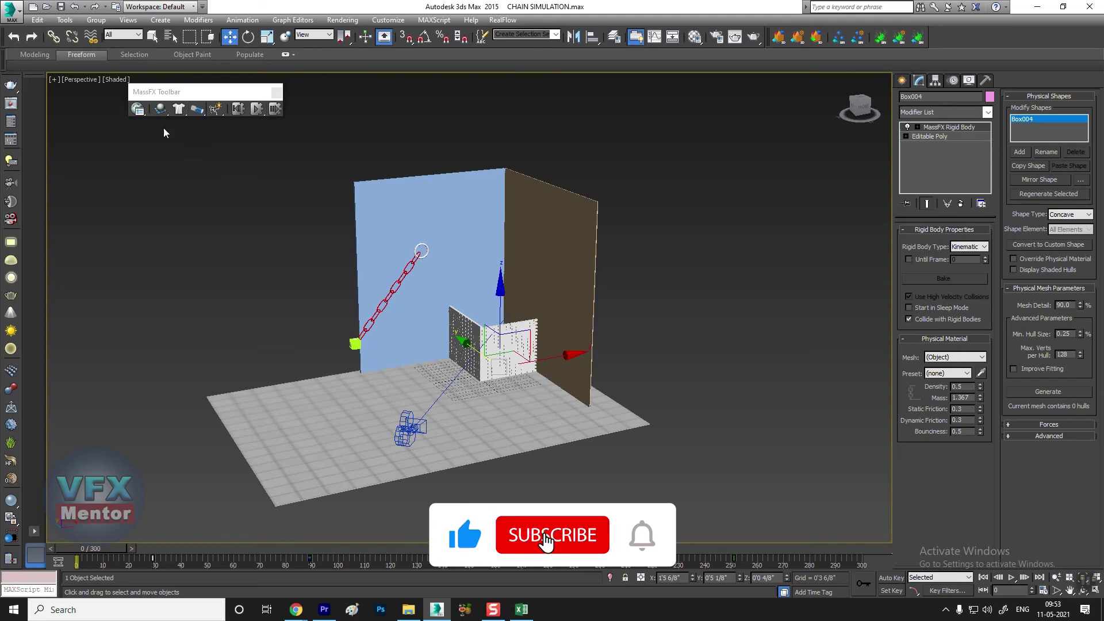
left_click(137, 109)
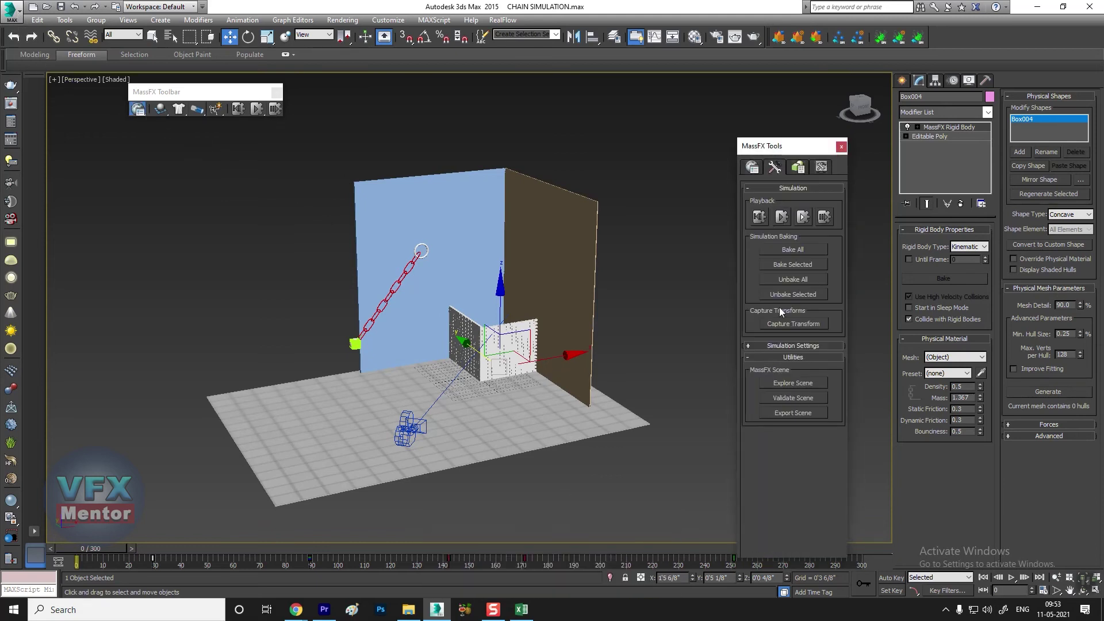
Bake all MassFX objects over 300 frames and begin Save As for 'CHAIN SIMULATION - BAKE'.
left_click(789, 251)
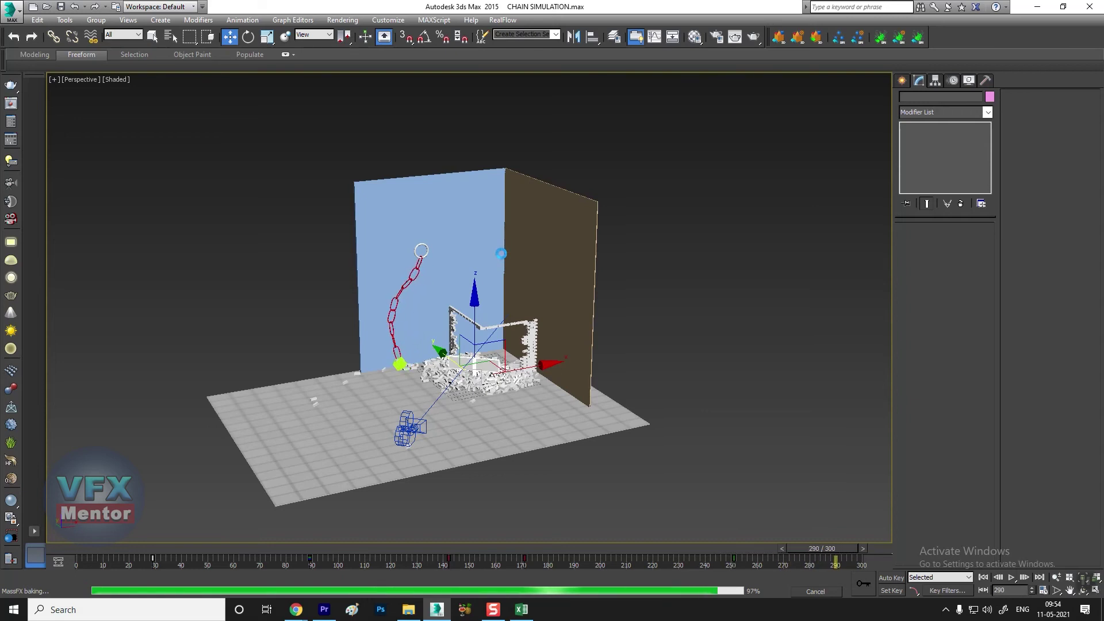
left_click(14, 15)
left_click(40, 144)
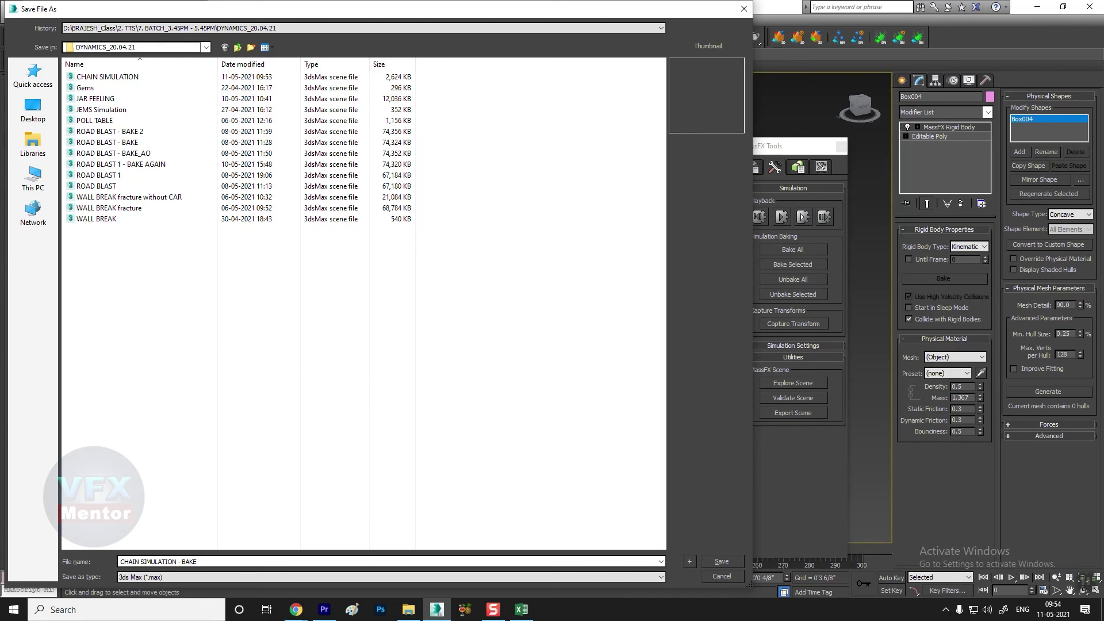
Save as 'CHAIN SIMULATION - BAKE', then render Camera001 at frame 140 with the wall smashed.
key("Return")
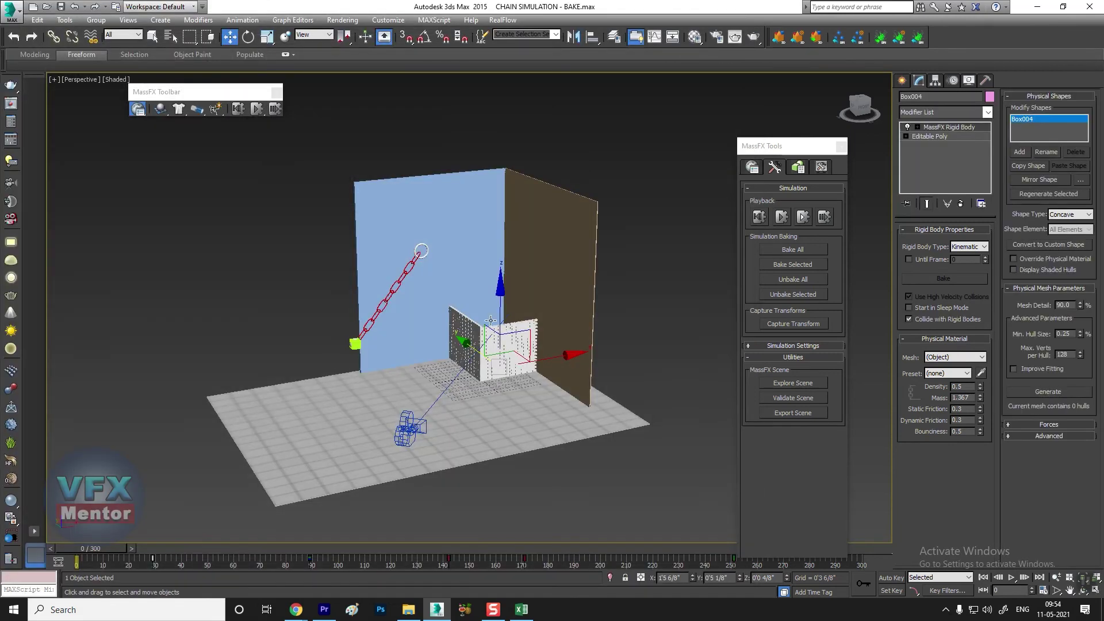
scroll(490, 321, "up", 3)
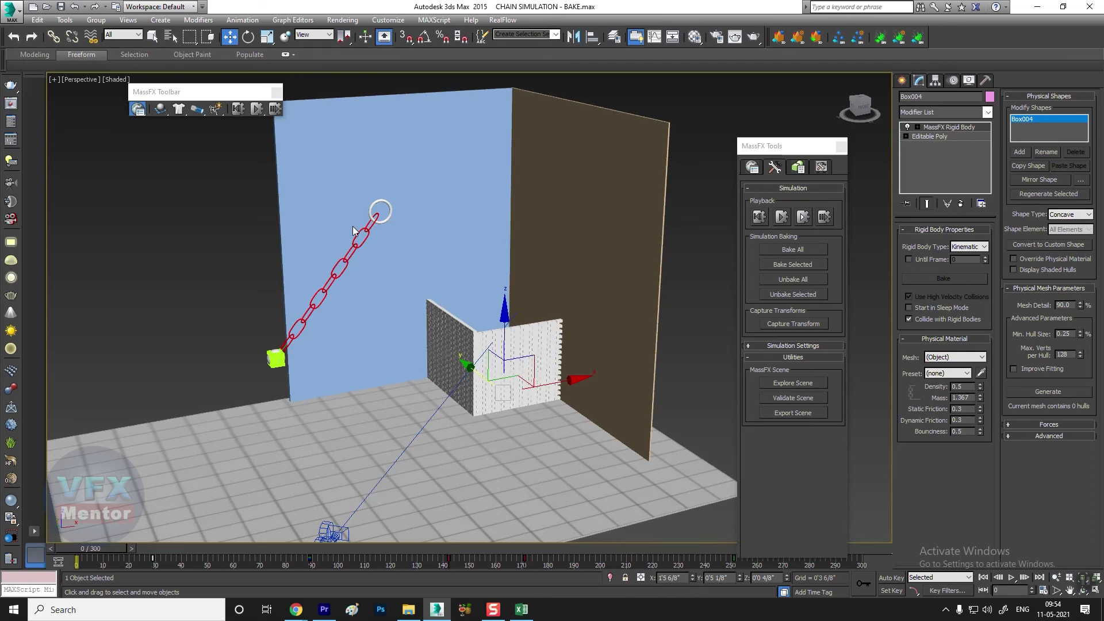
key("c")
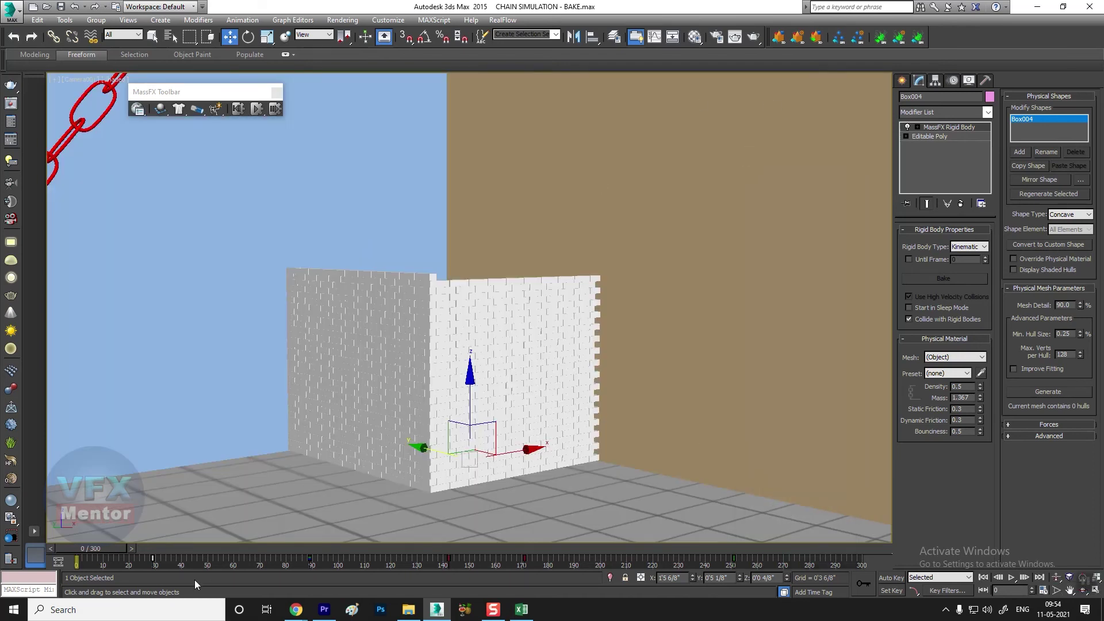
left_click_drag(93, 550, 443, 549)
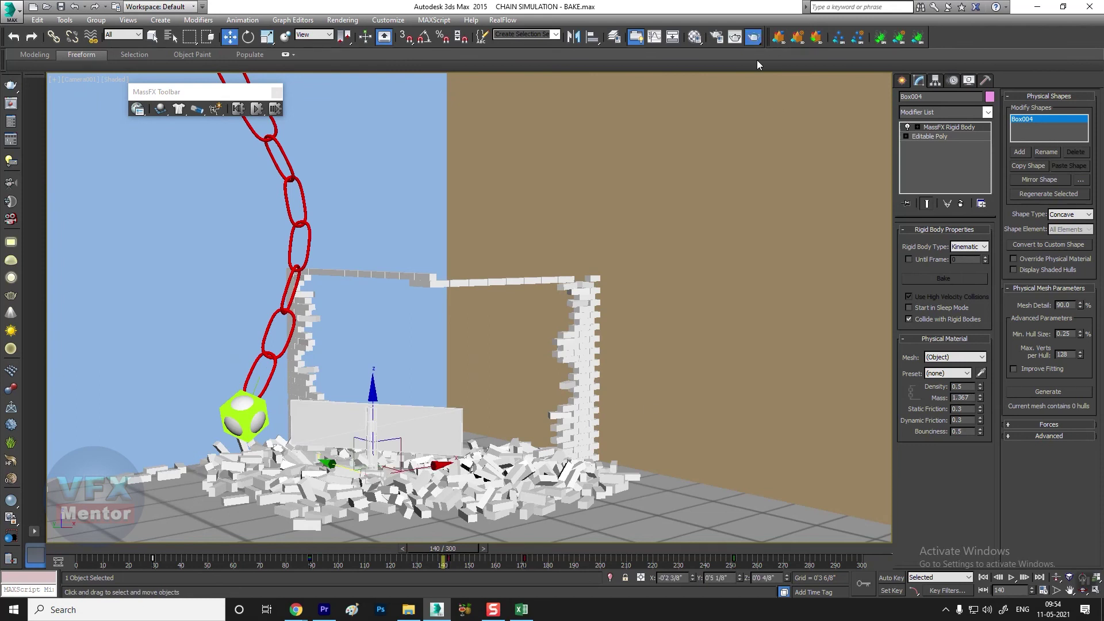
key("shift+q")
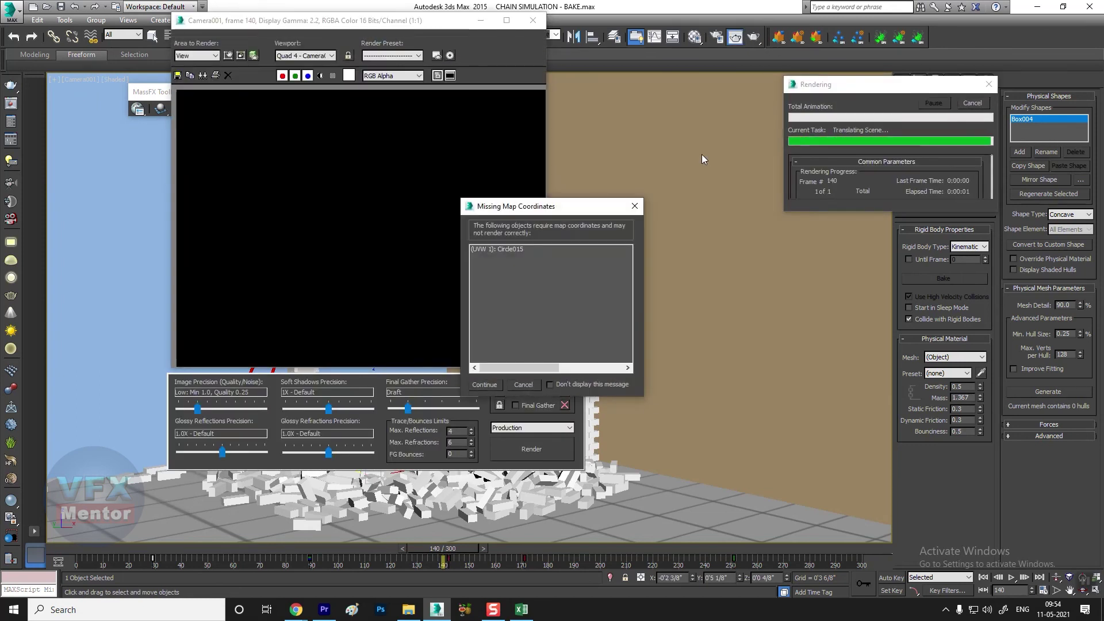
Continue past the Missing Map Coordinates warning, let frame 140 render, and close the render window.
left_click(505, 268)
left_click(485, 384)
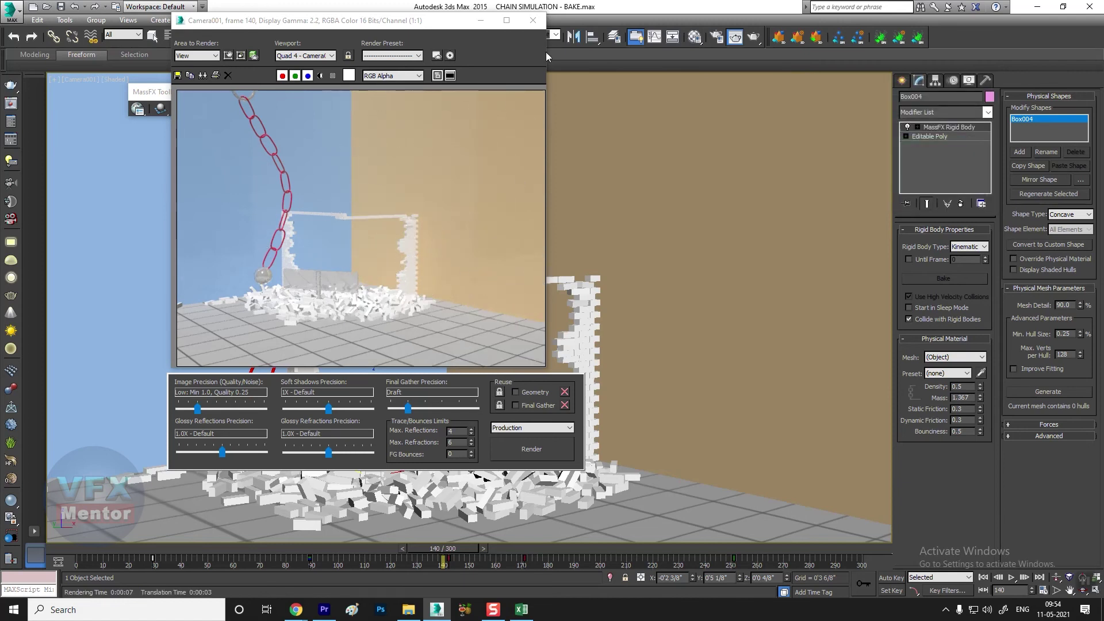
left_click(533, 21)
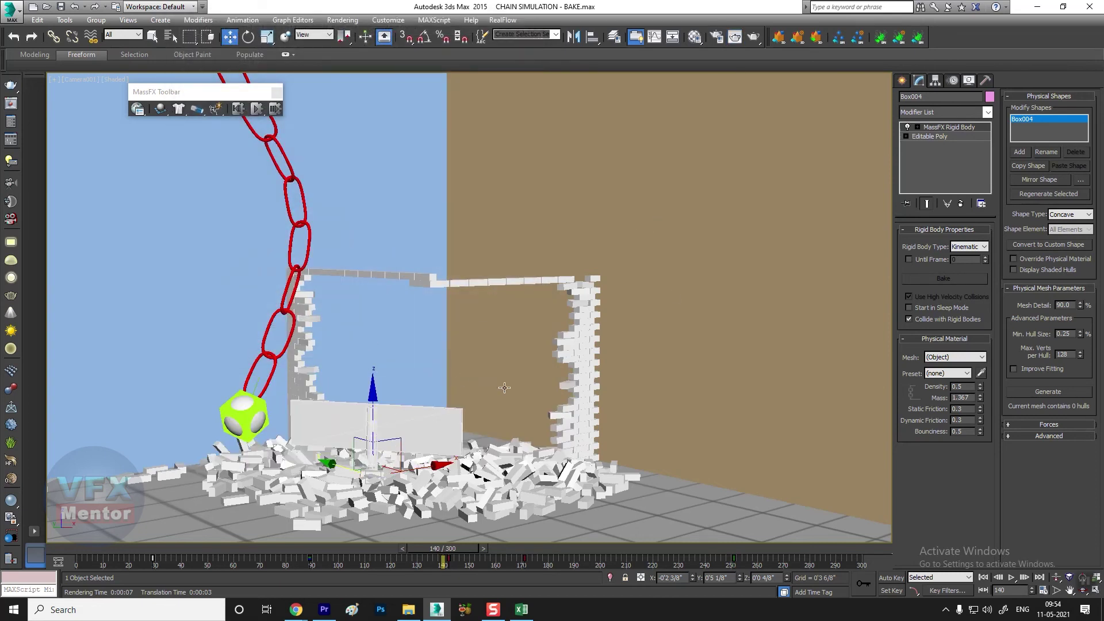
Return to Perspective, orbit toward the broken wall, and select the thin board in front of it.
left_click(694, 267)
left_click(419, 418)
key("p")
mouse_move(465, 369)
middle_mouse_down("alt")
mouse_move(463, 435)
mouse_move(401, 380)
middle_mouse_up("alt")
scroll(449, 422, "up", 5)
scroll(423, 428, "down", 5)
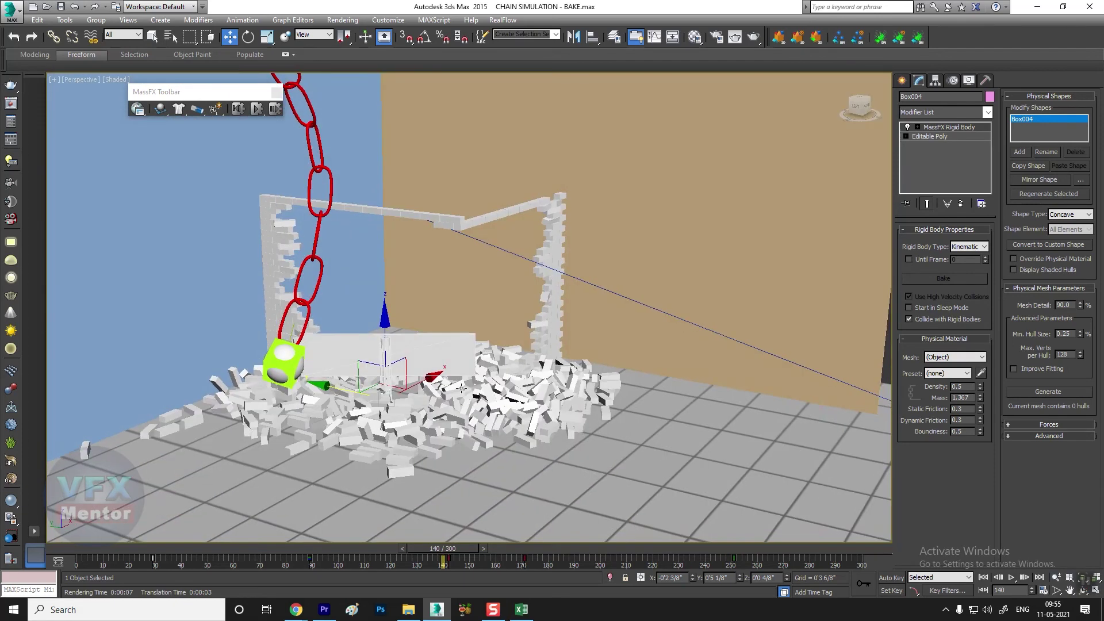
scroll(401, 379, "down", 3)
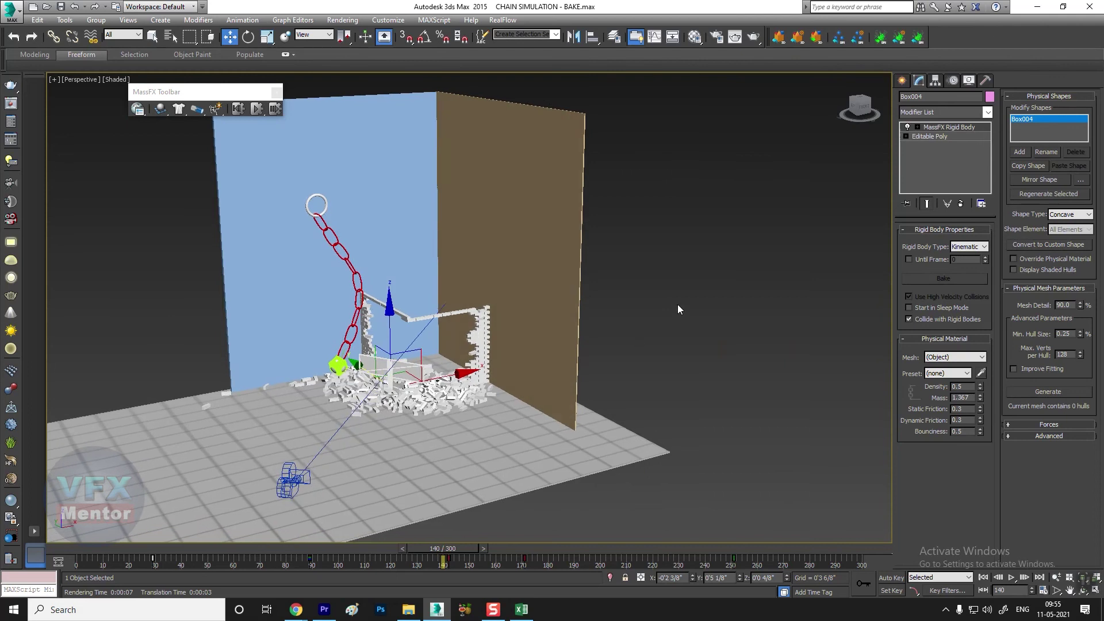
left_click(677, 304)
middle_click_drag(677, 305, 404, 350, "alt")
scroll(404, 351, "up", 3)
left_click(404, 350)
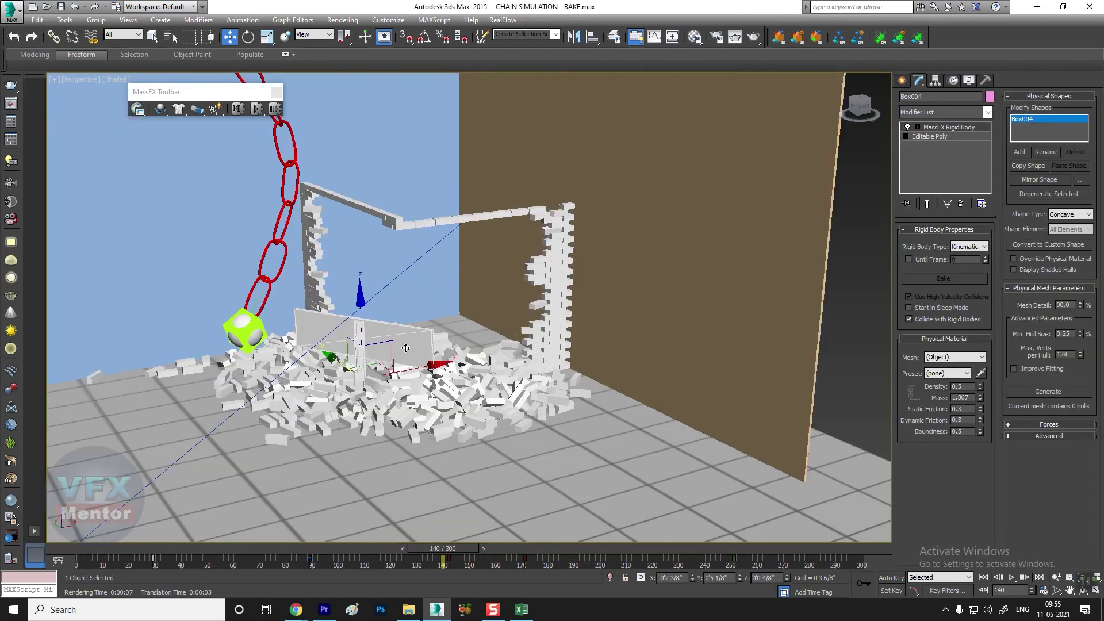
Assign the board an Autodesk Hardwood wild-cherry material shown shaded in the viewport.
key("m")
left_click(904, 146)
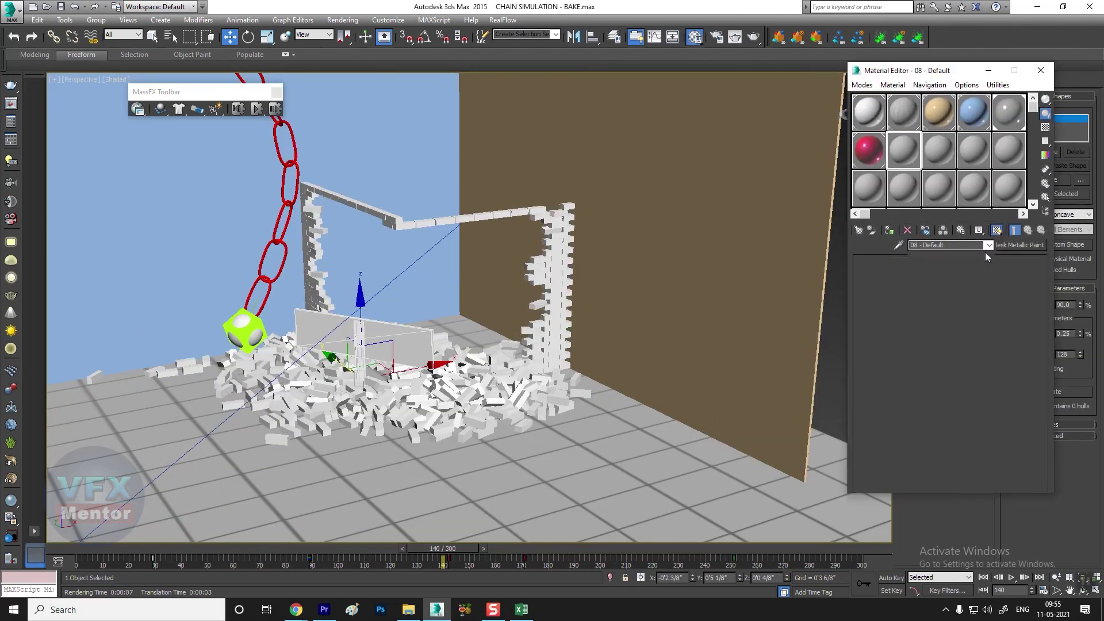
left_click(1020, 245)
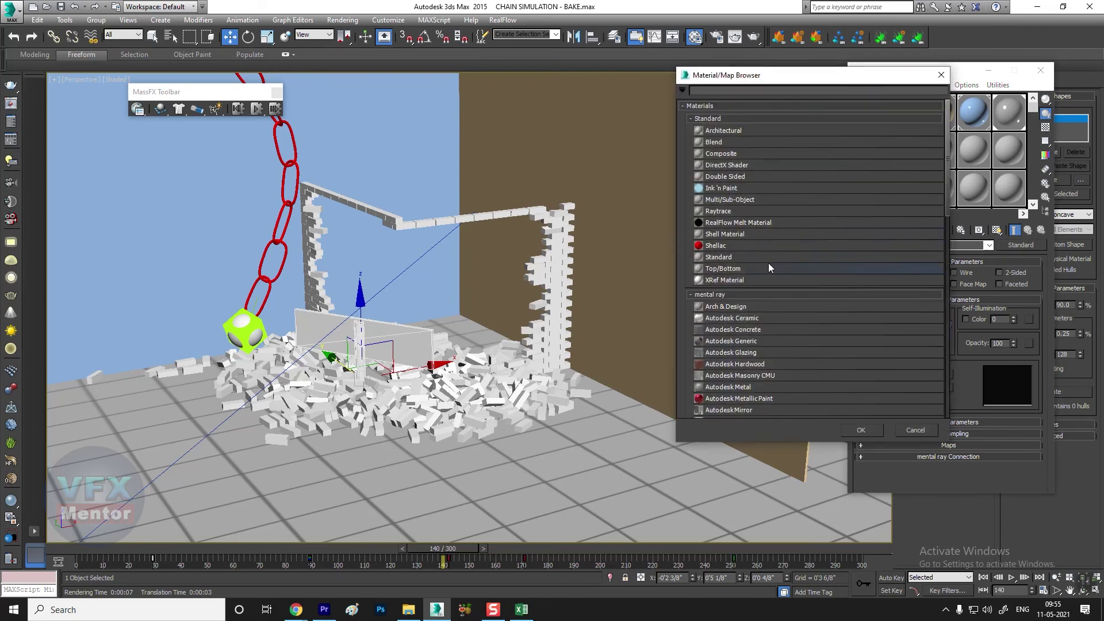
scroll(778, 361, "down", 1)
scroll(778, 361, "down", 1)
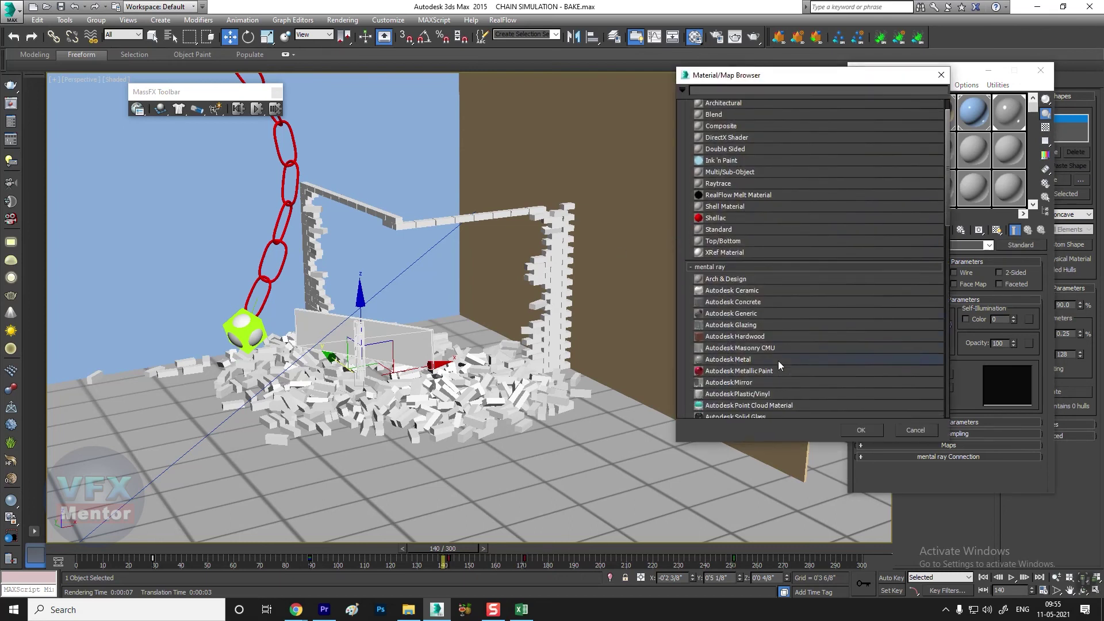
double_click(758, 336)
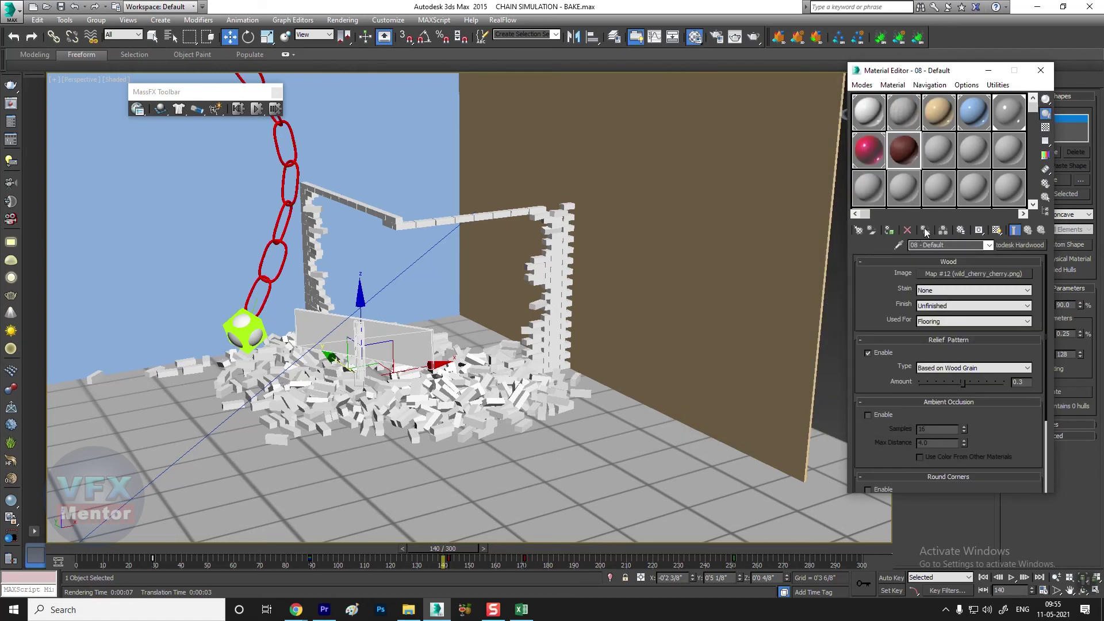
left_click(876, 232)
left_click(996, 231)
Deselect, close the Material Editor, and orbit to look down on the room.
scroll(652, 329, "down", 5)
left_click(651, 328)
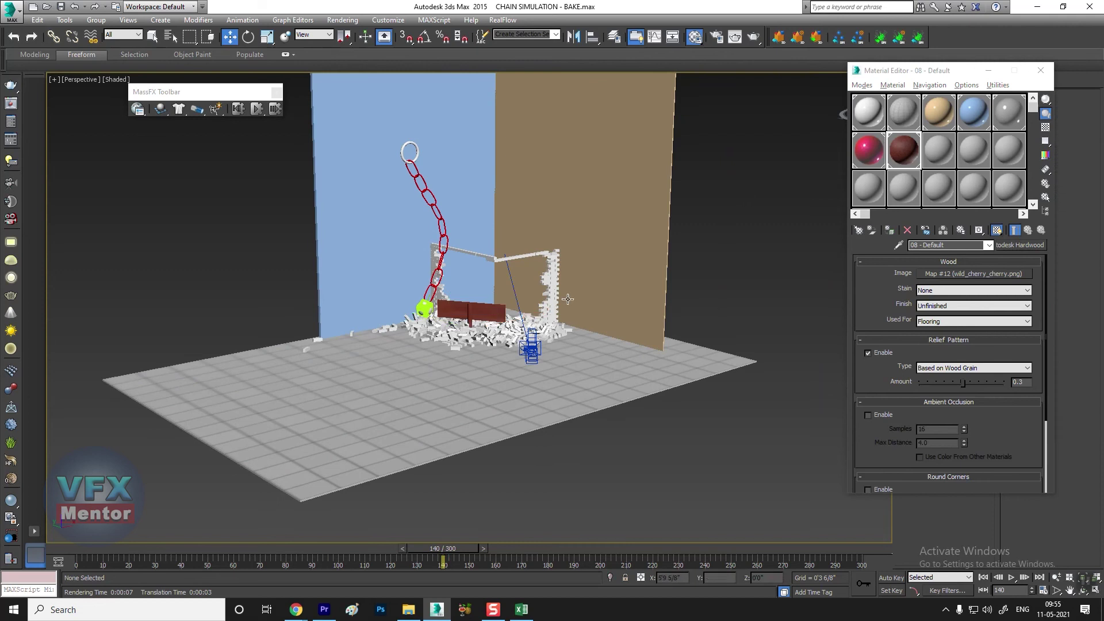
scroll(651, 329, "down", 1)
left_click(1041, 70)
mouse_move(661, 322)
middle_mouse_down("alt")
mouse_move(651, 313)
mouse_move(532, 364)
mouse_move(575, 345)
middle_mouse_up("alt")
scroll(532, 364, "down", 5)
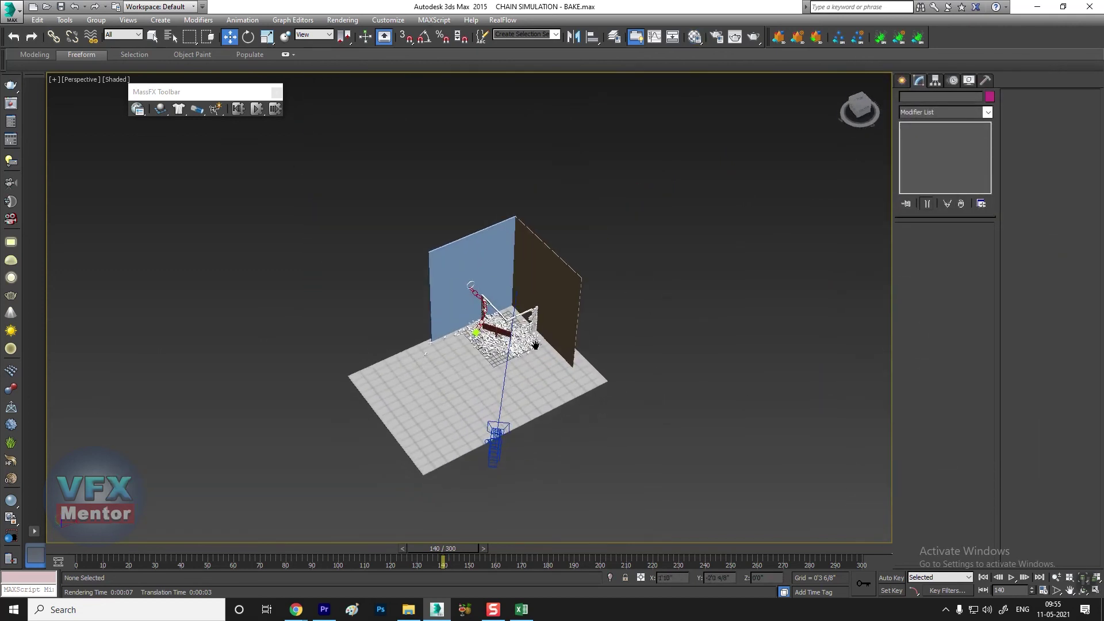
Create a daylight system with its compass rose placed on the floor.
left_click(902, 80)
left_click(988, 99)
left_click(922, 177)
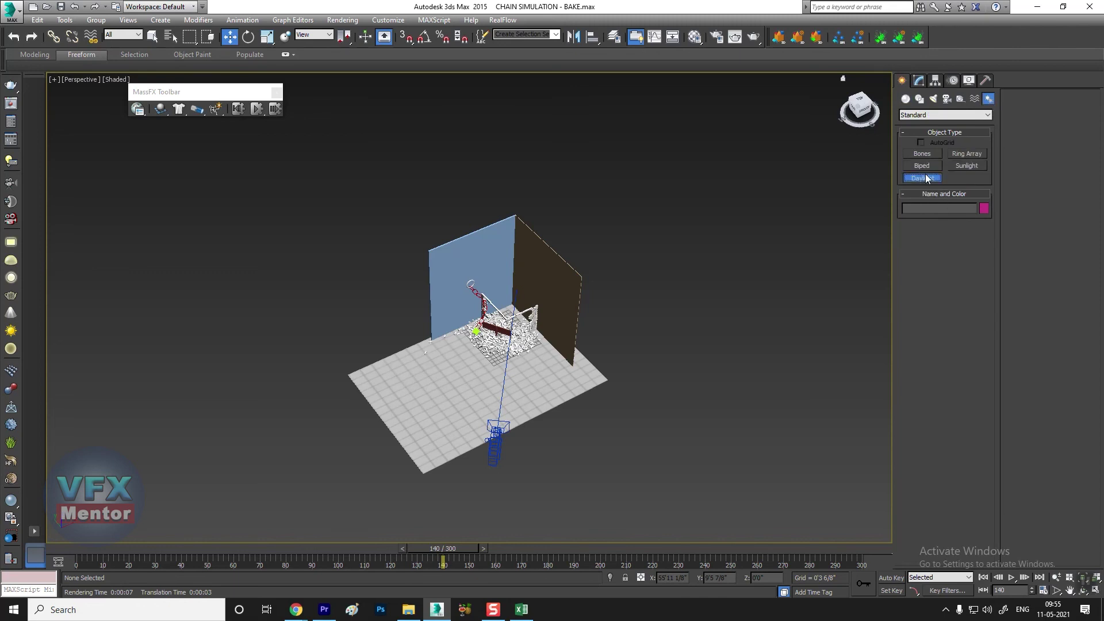
left_click(526, 336)
left_click_drag(496, 353, 425, 391)
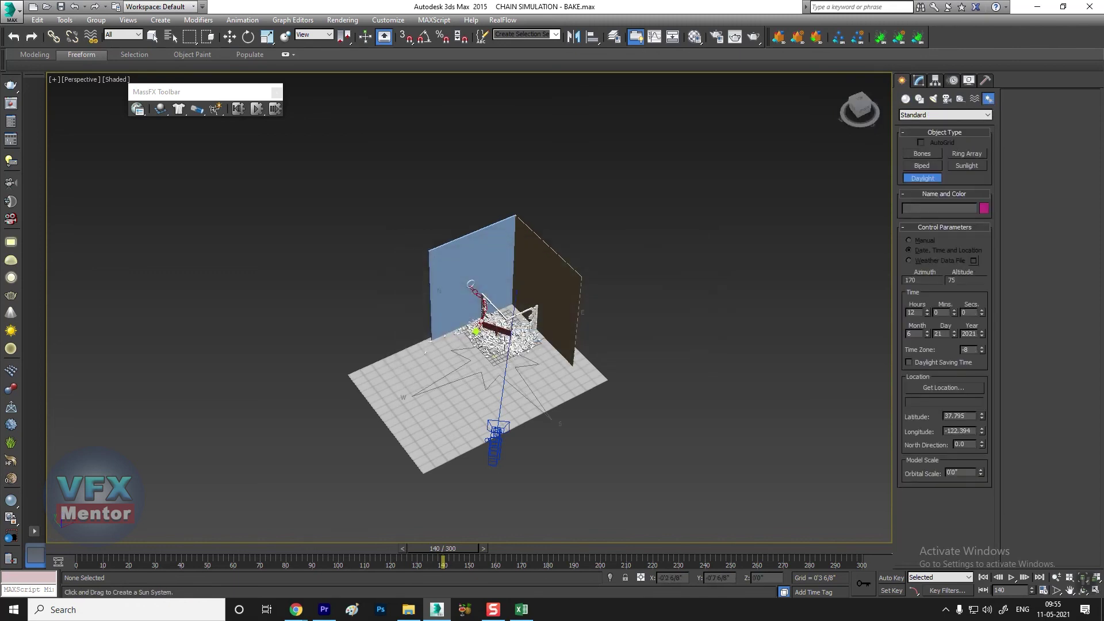
left_click(217, 408)
left_click(518, 374)
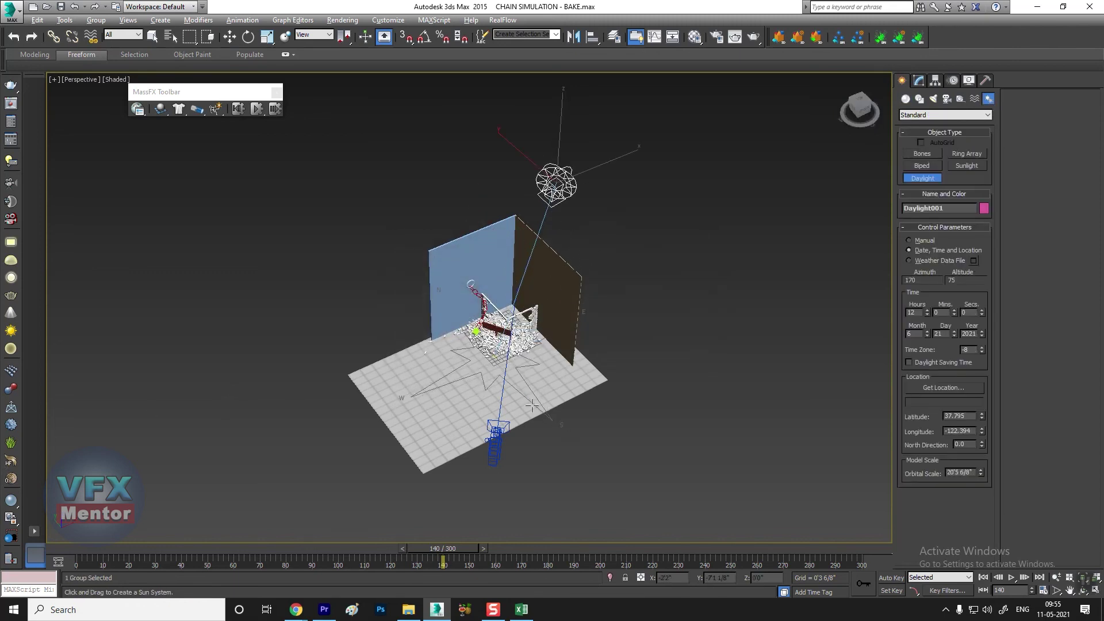
middle_click_drag(517, 374, 638, 387, "alt")
Set the sun position to manual, then move the sun sideways and lower it.
left_click(923, 241)
key("w")
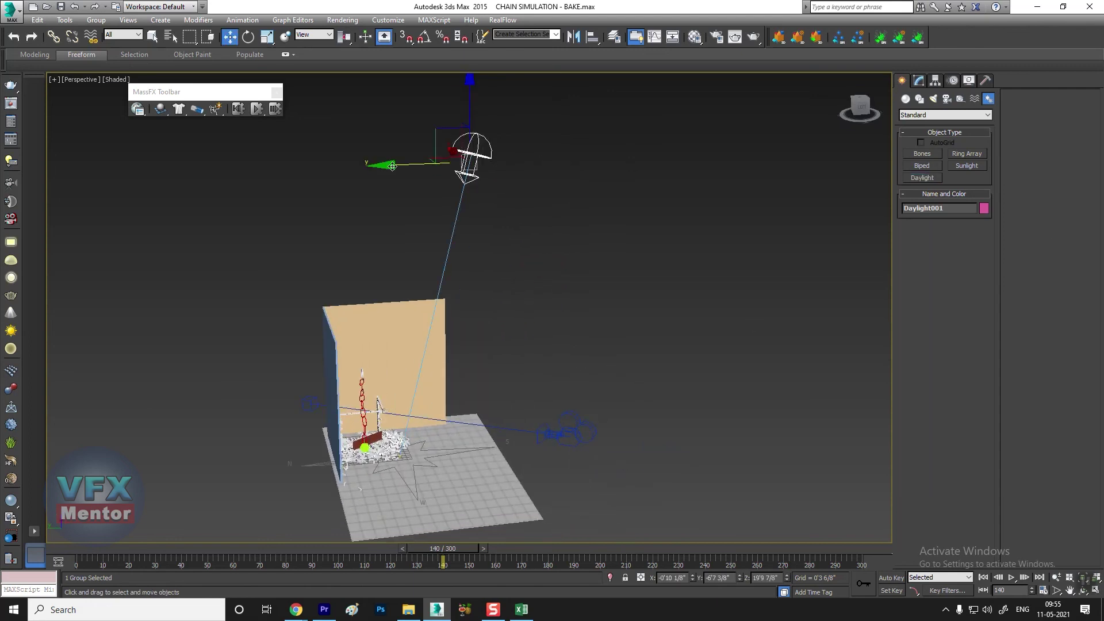
left_click_drag(392, 166, 598, 155)
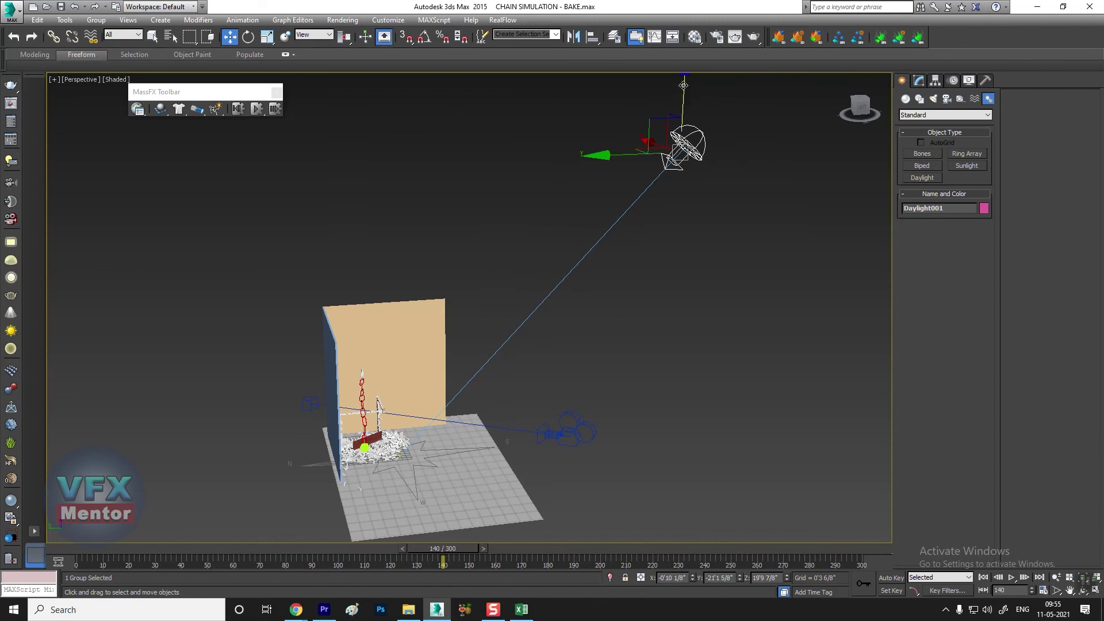
left_click_drag(683, 85, 683, 146)
middle_click_drag(779, 315, 605, 338, "alt")
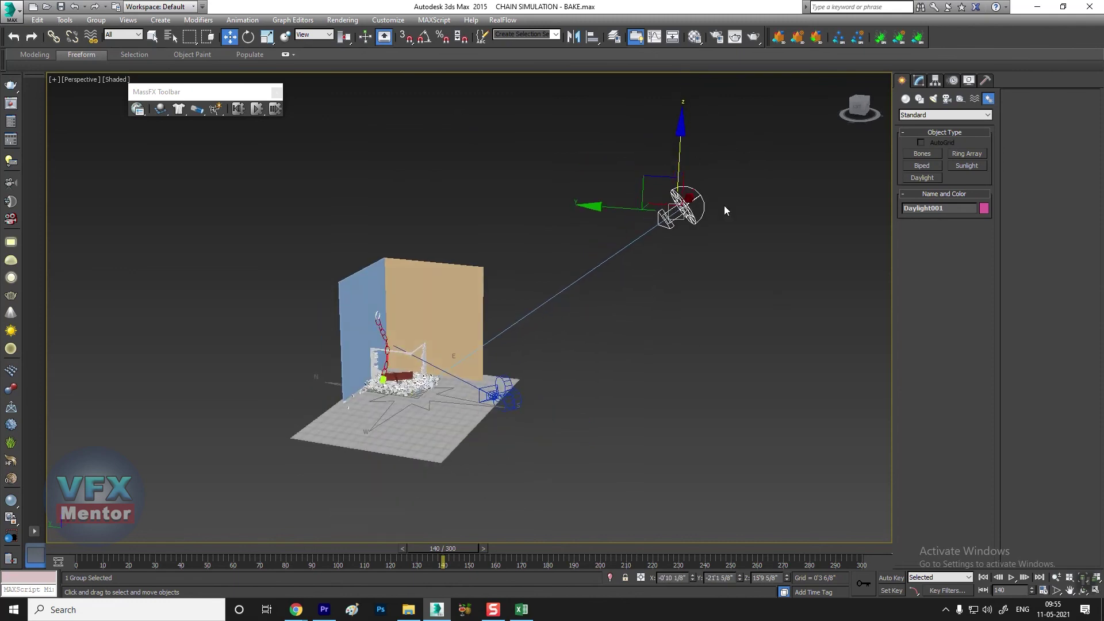
Set the daylight to mr Sun and mr Sky, adding the mr Physical Sky environment.
left_click(918, 81)
left_click(984, 255)
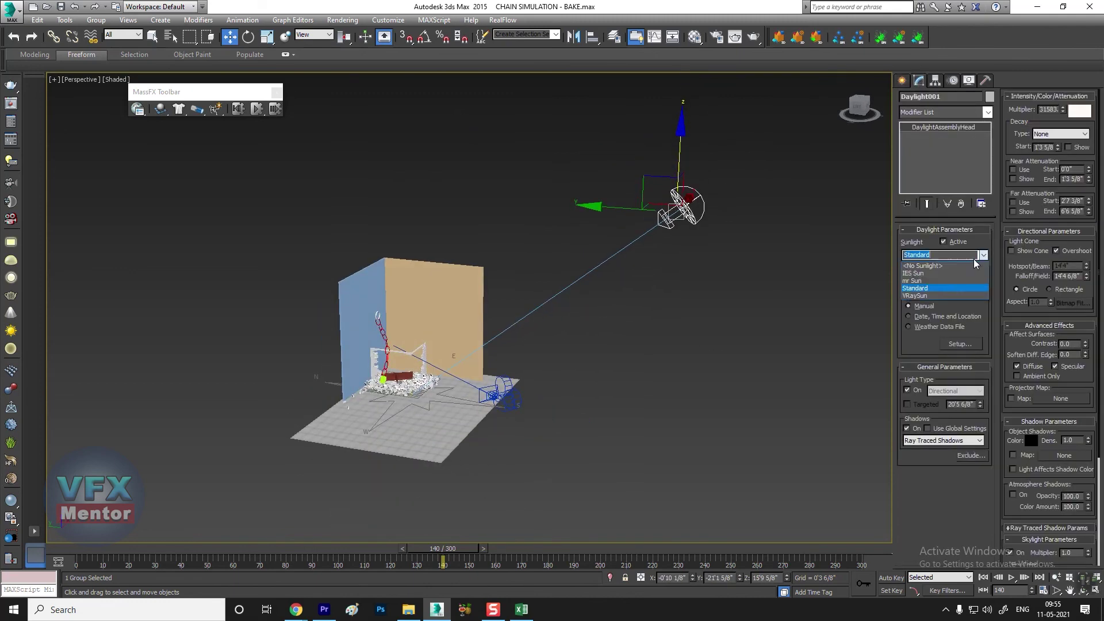
left_click(920, 281)
left_click(983, 281)
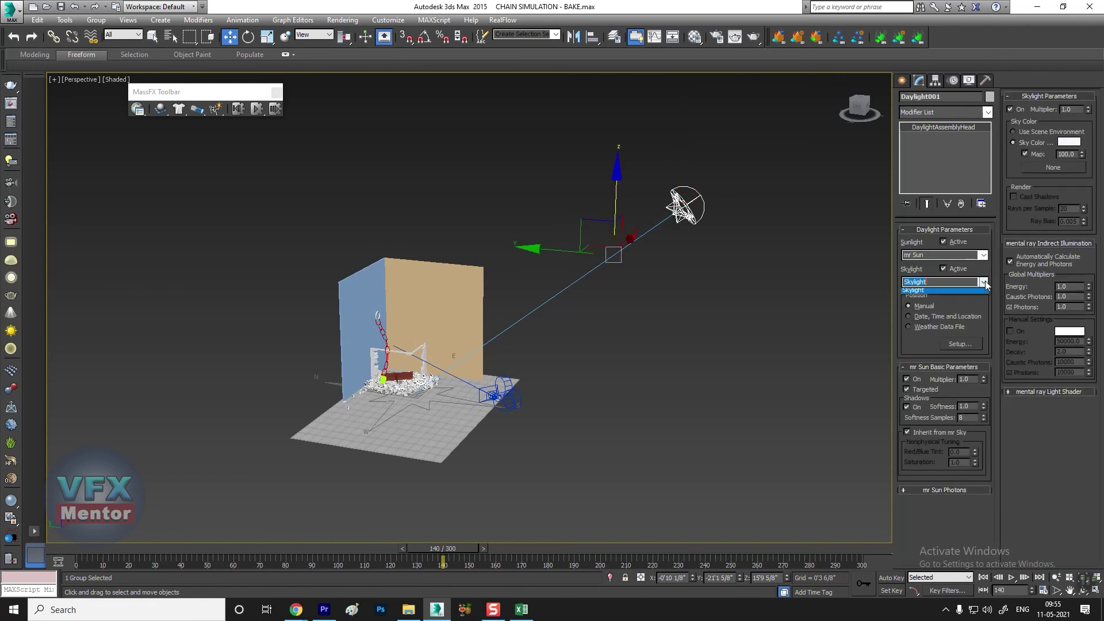
left_click(970, 308)
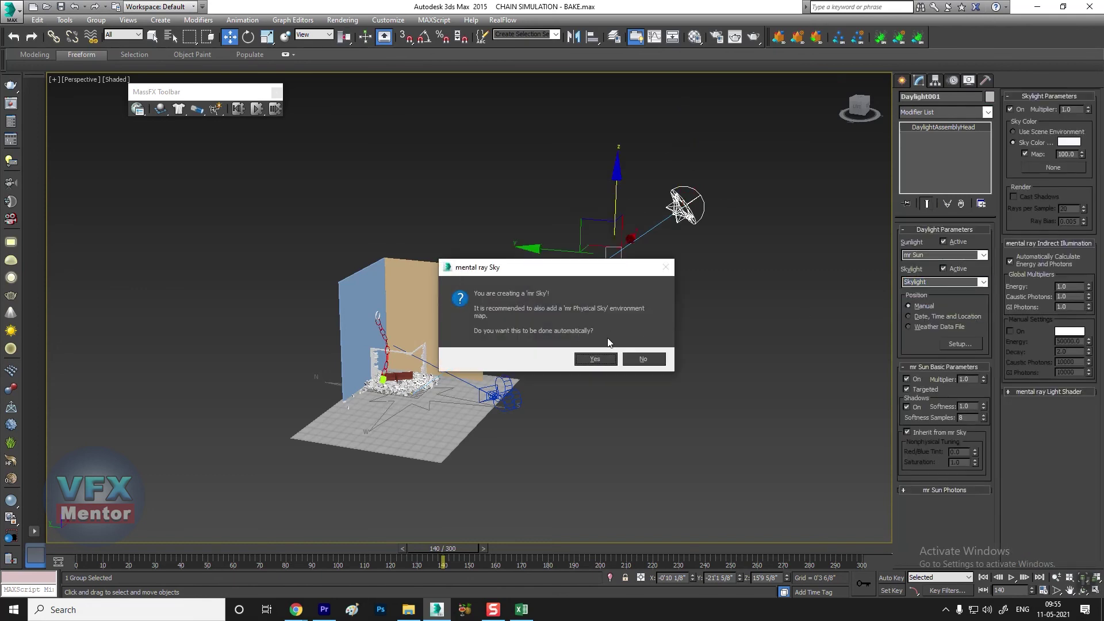
left_click(597, 359)
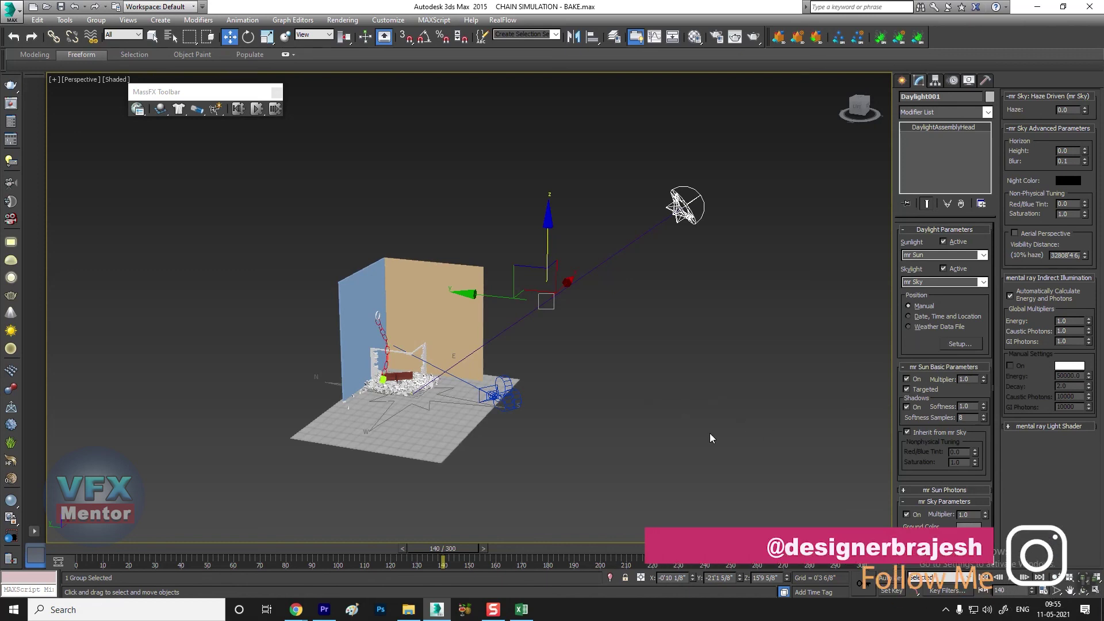
Check Environment exposure control, switch to the camera view, and save the scene.
left_click(343, 20)
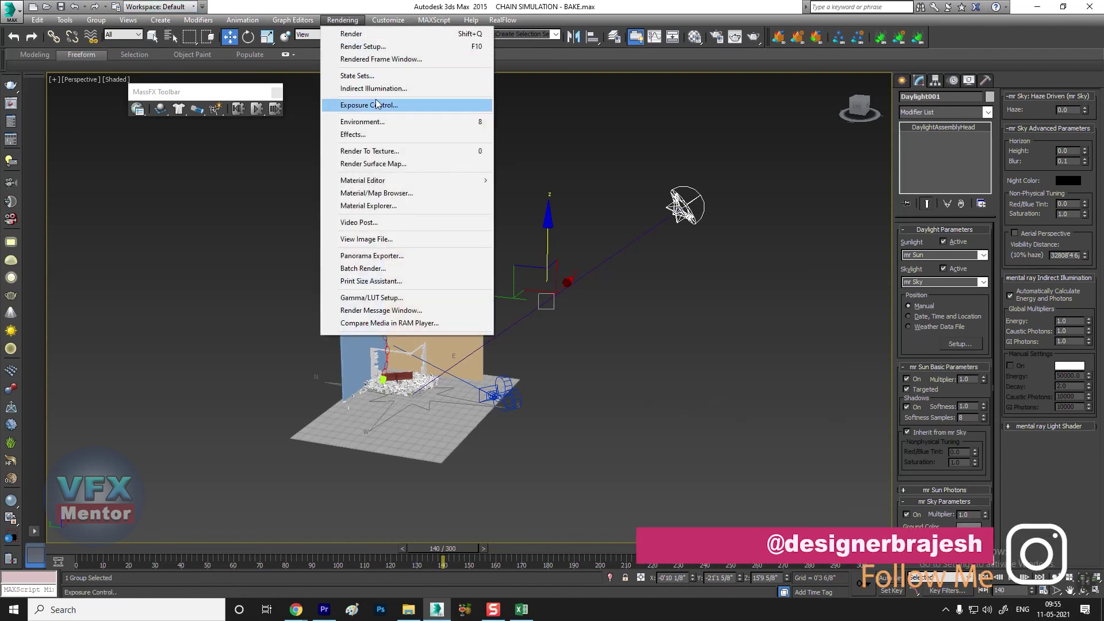
left_click(374, 120)
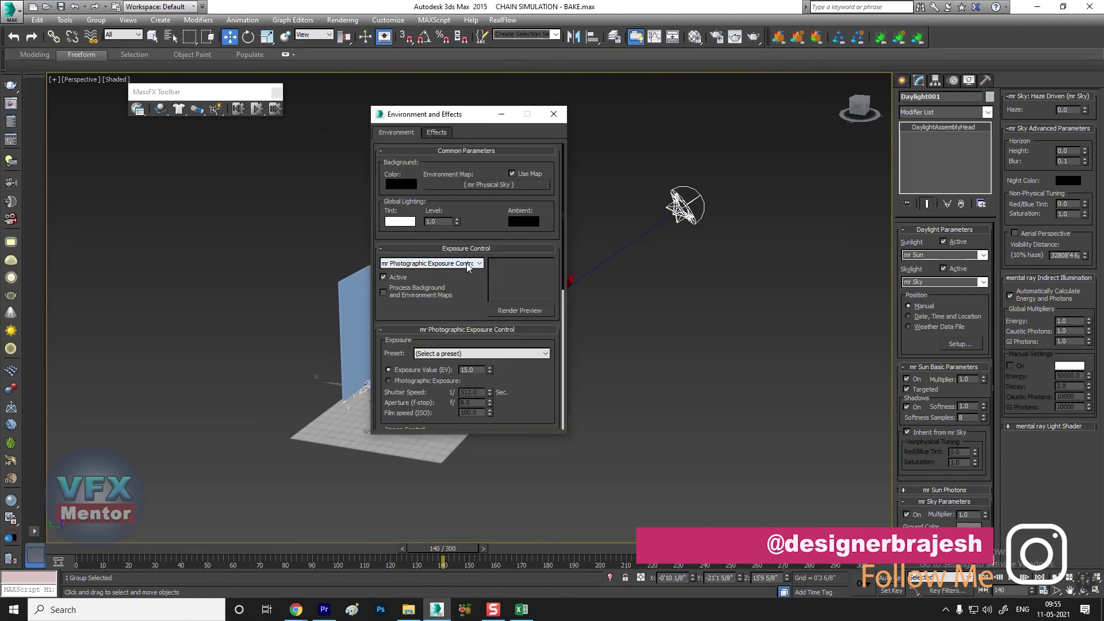
left_click(553, 114)
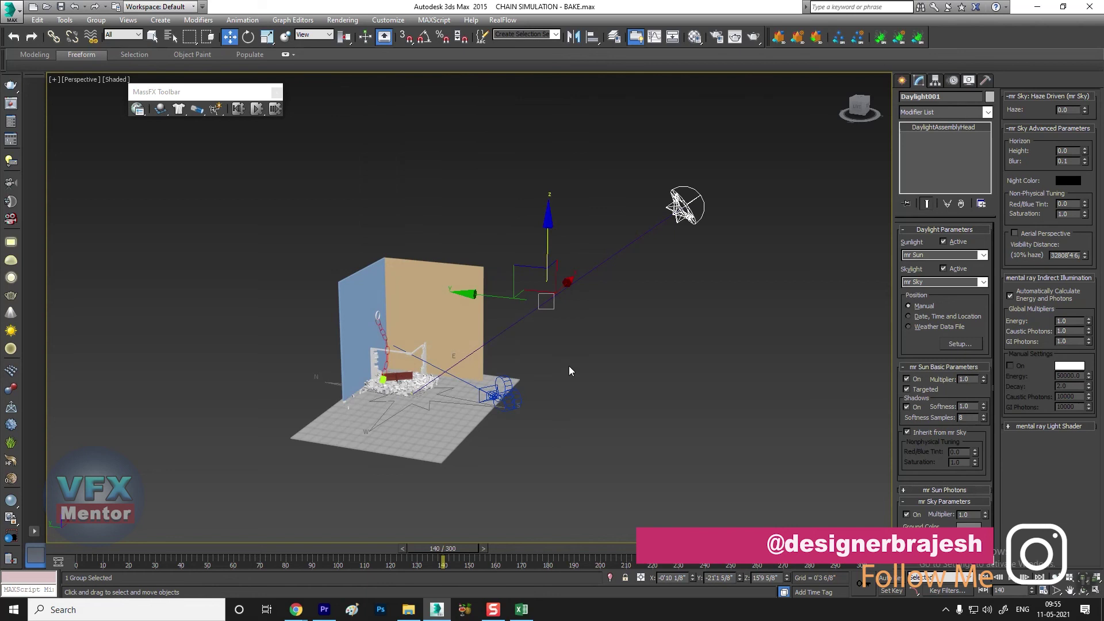
key("c")
key("ctrl+s")
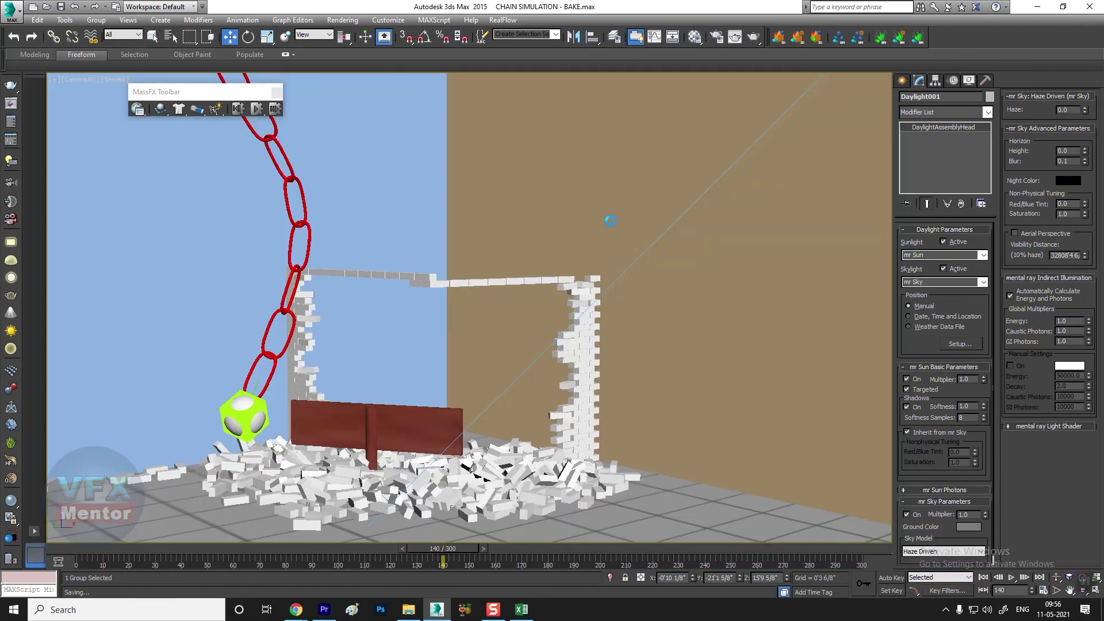
Render Camera001 at frame 140 past the missing map coordinates warning, then close the result.
left_click(753, 37)
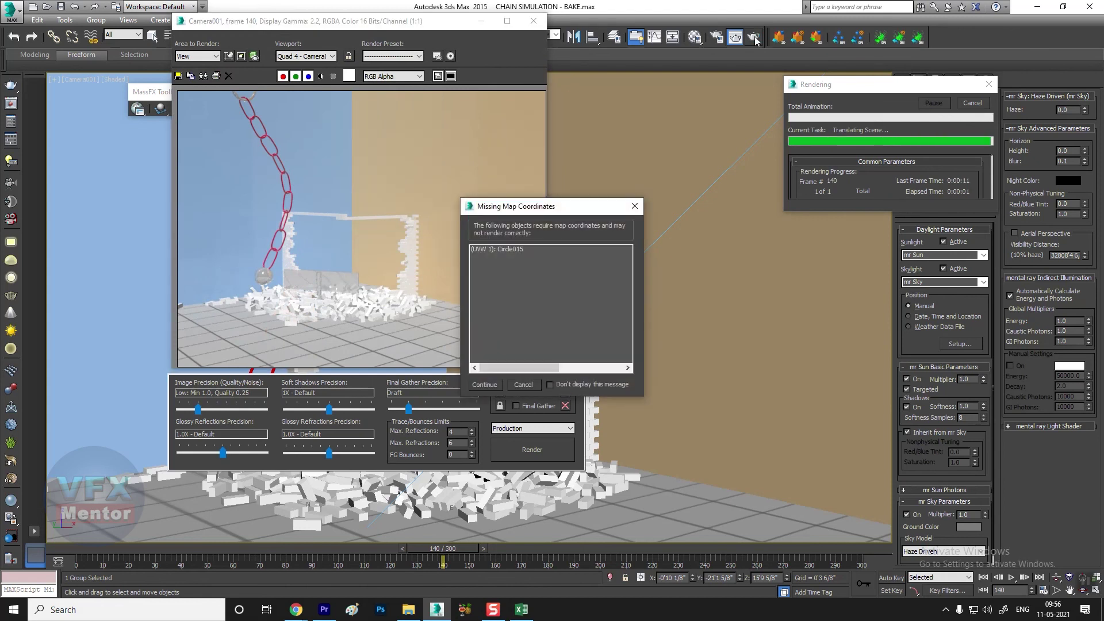
left_click(484, 384)
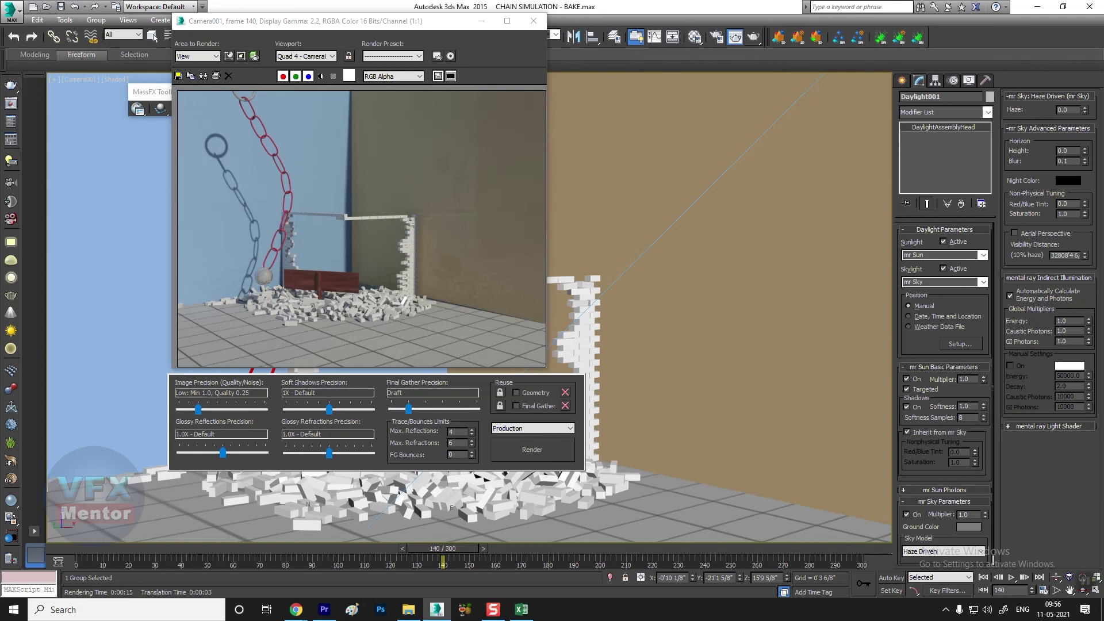
left_click(534, 21)
Set Global Illumination Skylight Mode to Final Gather in Render Setup, then select the Box003 wall.
left_click(717, 38)
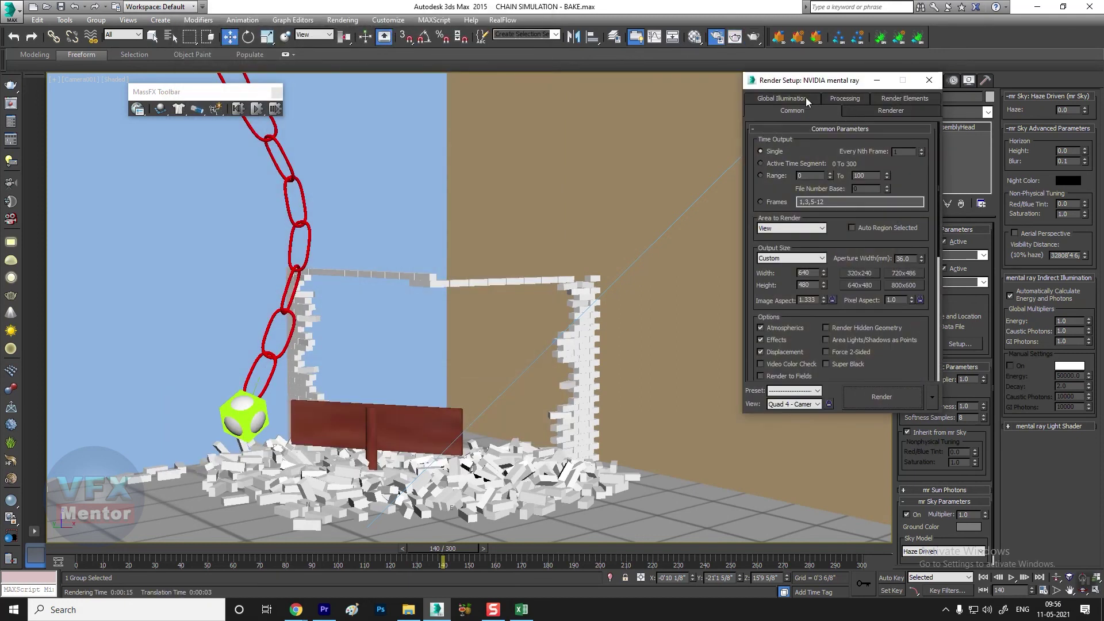
left_click(806, 99)
left_click(785, 151)
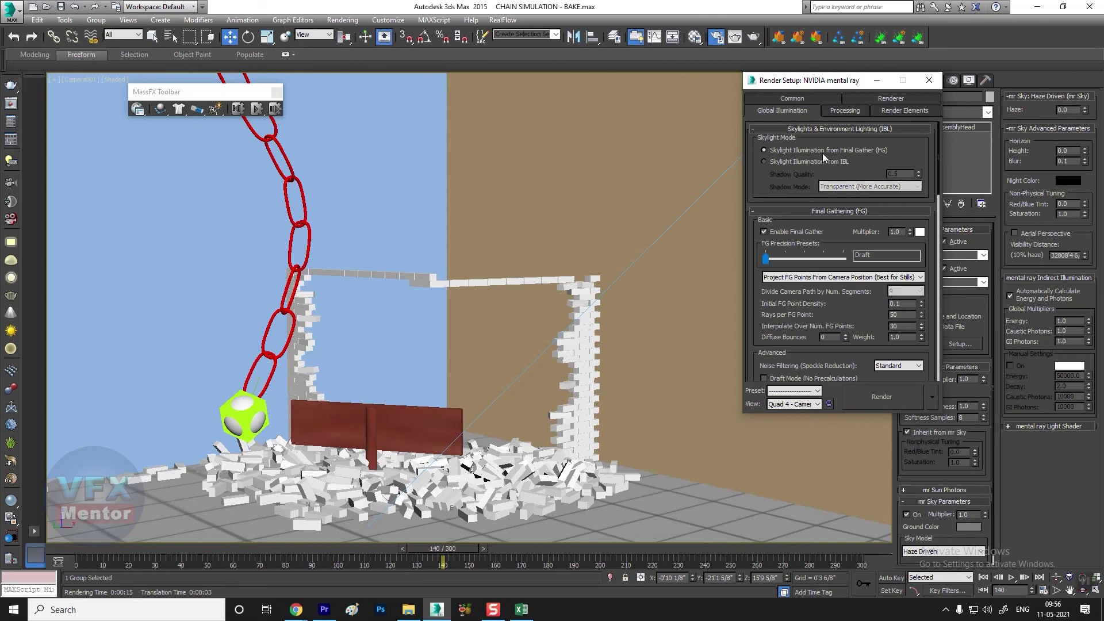
scroll(811, 219, "down", 3)
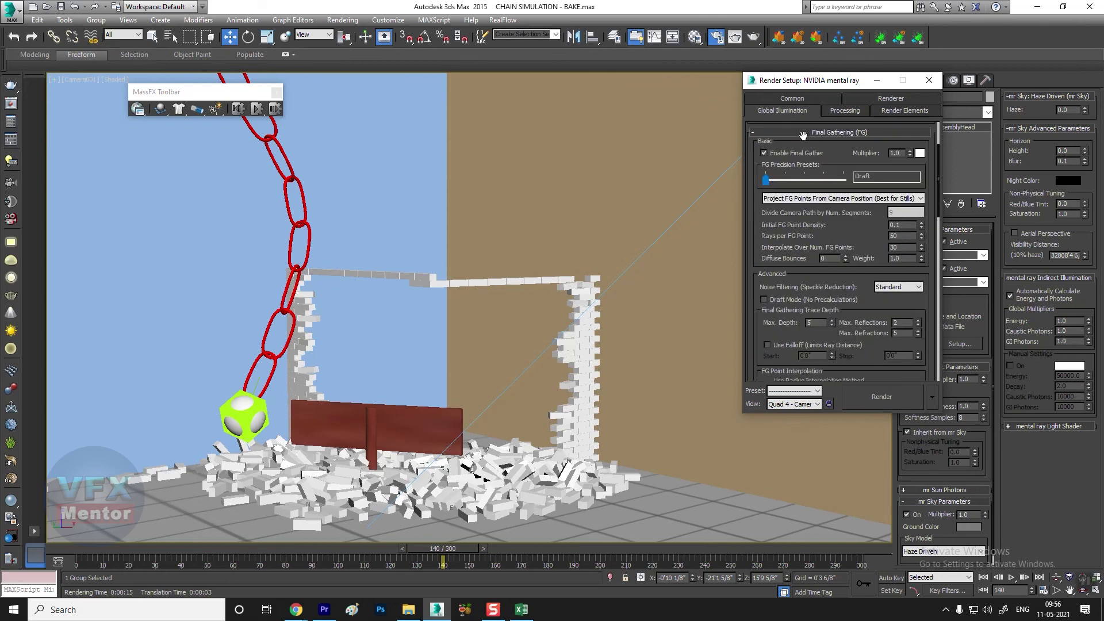
scroll(839, 224, "down", 2)
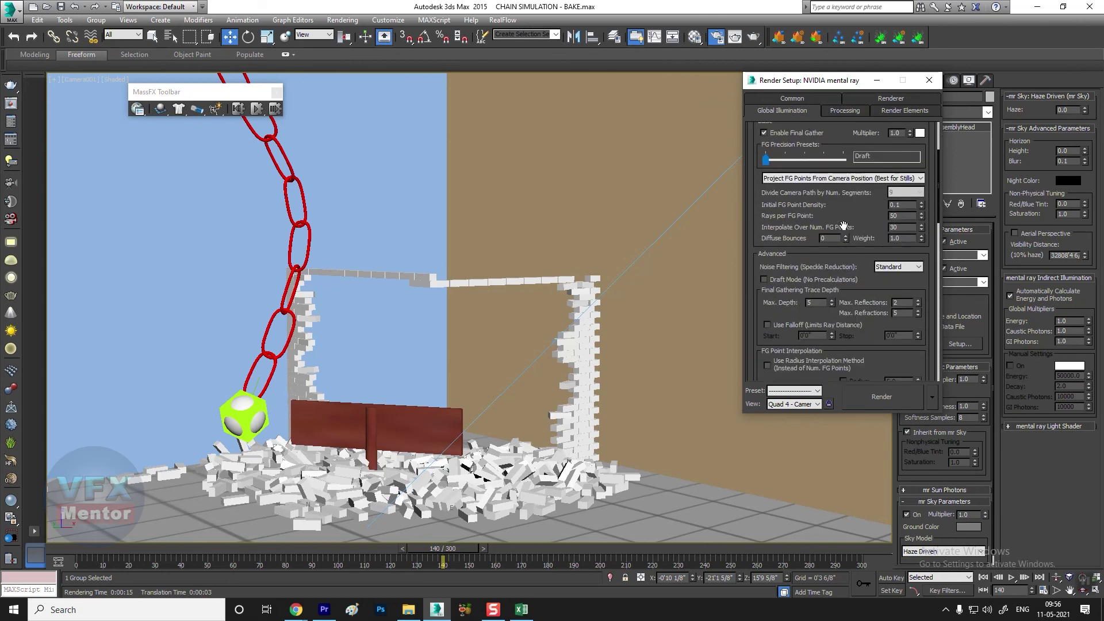
left_click(796, 97)
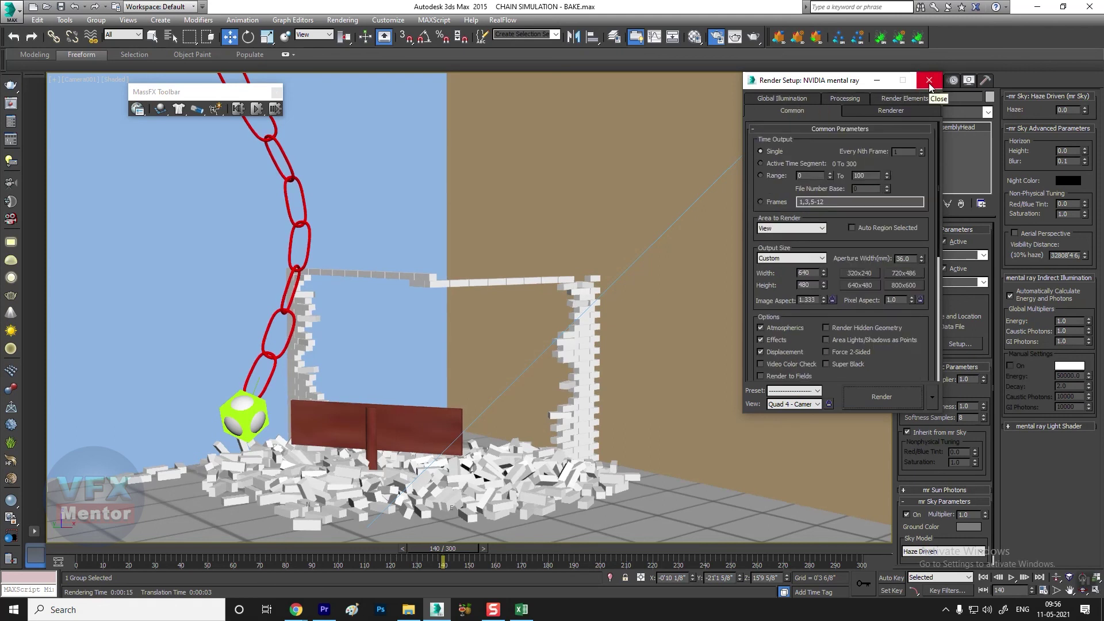
left_click(929, 82)
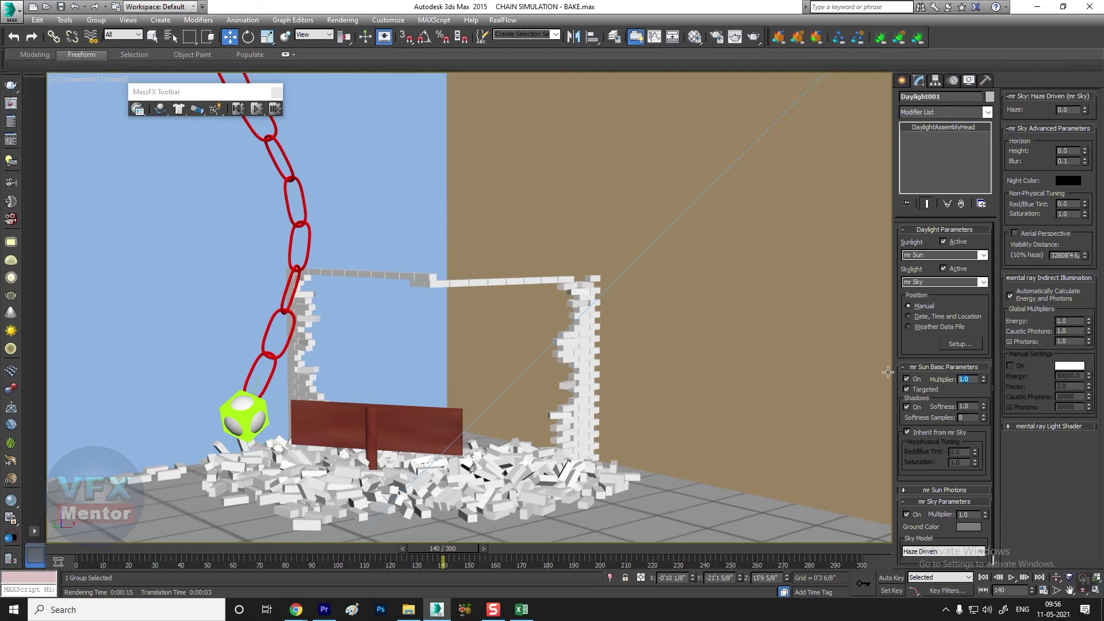
type("1.5")
left_click(695, 329)
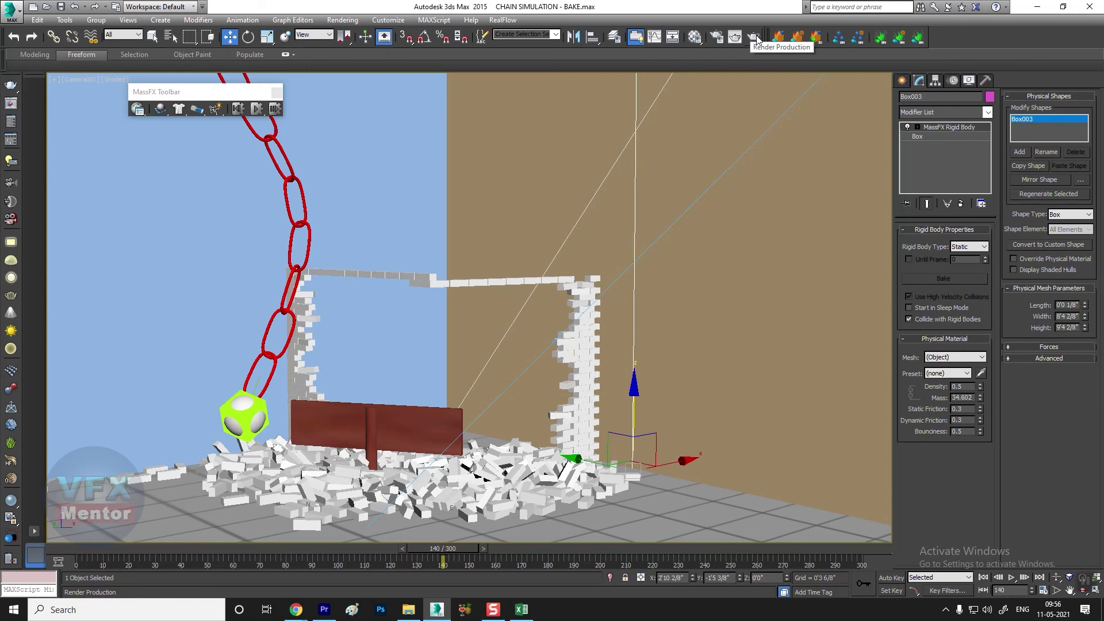
Set the Render Setup output size to the HDTV (video) 1920x1080 preset.
left_click(719, 37)
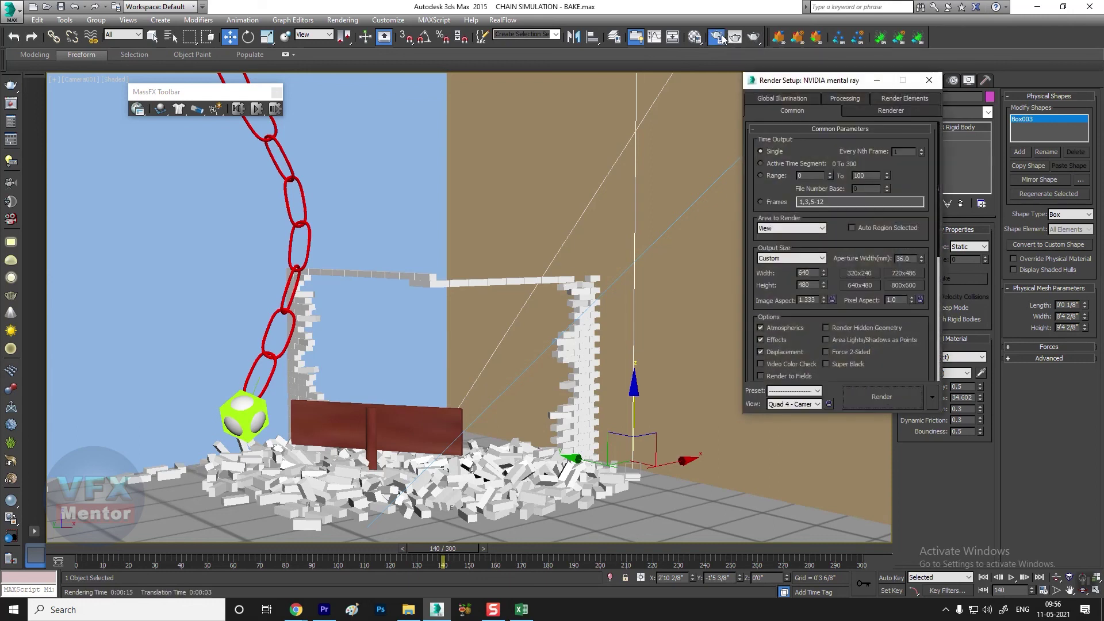
left_click(794, 258)
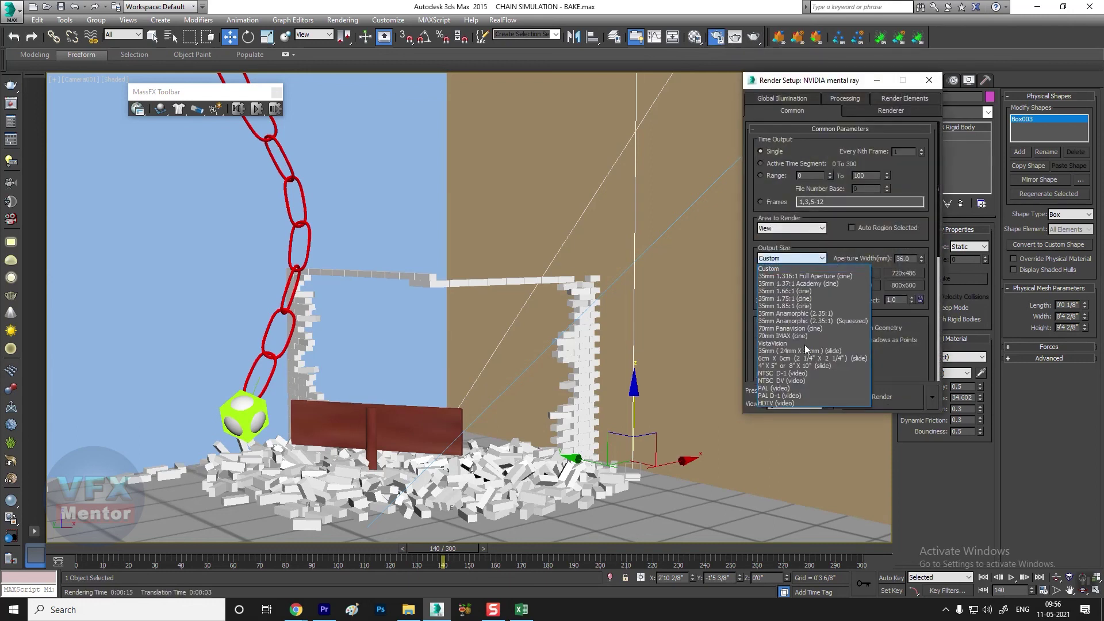
left_click(806, 402)
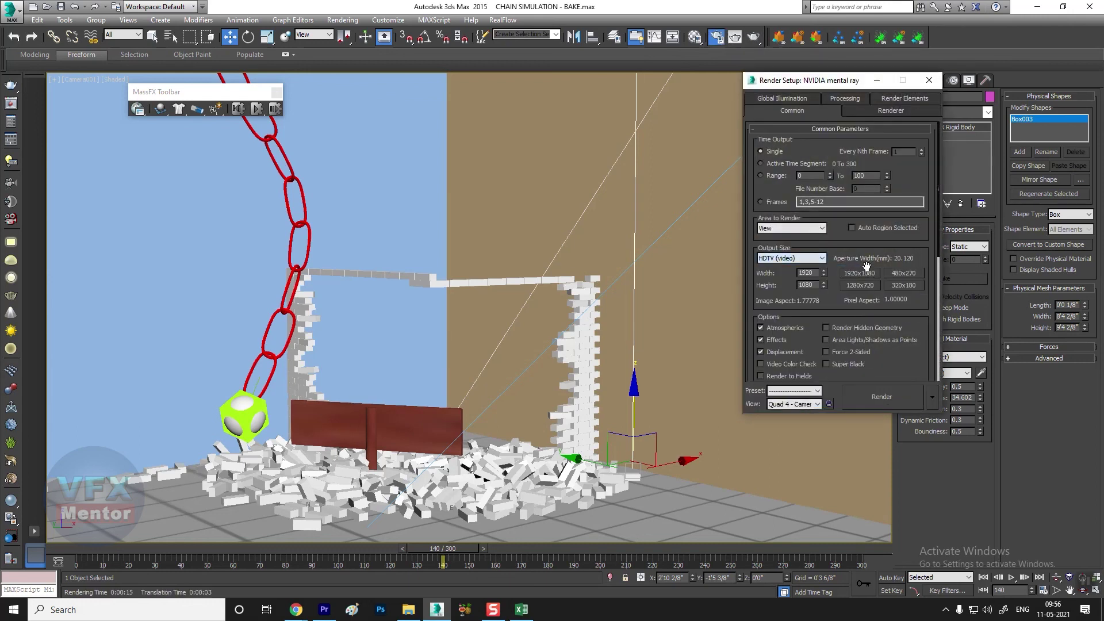
Test-render the camera view past the map-coordinates warning, stop it, and close the windows.
left_click(883, 396)
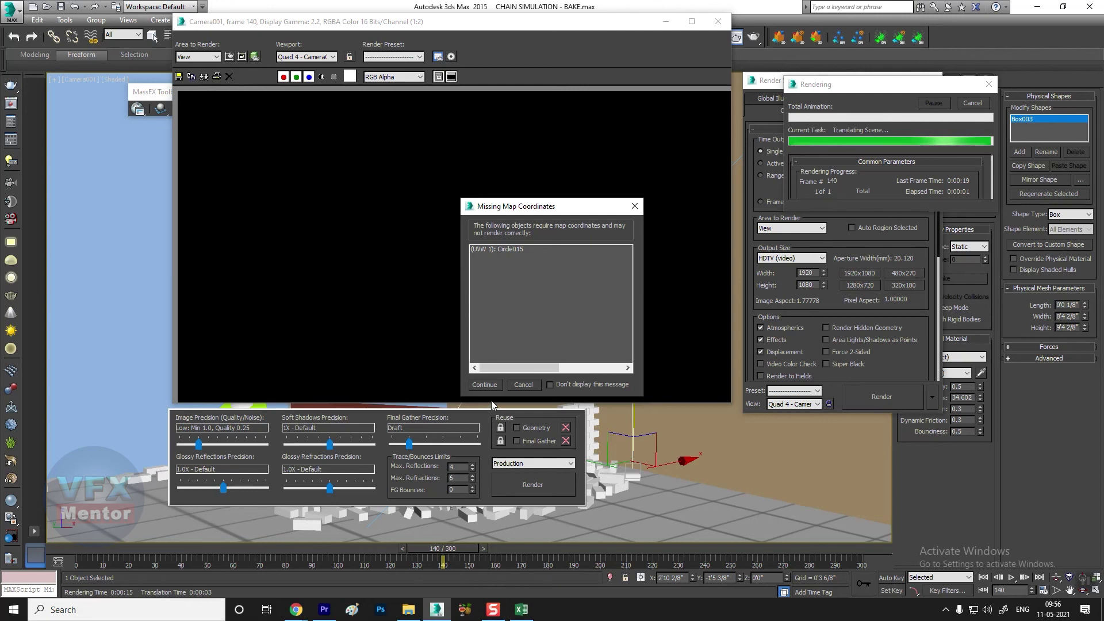
left_click(485, 384)
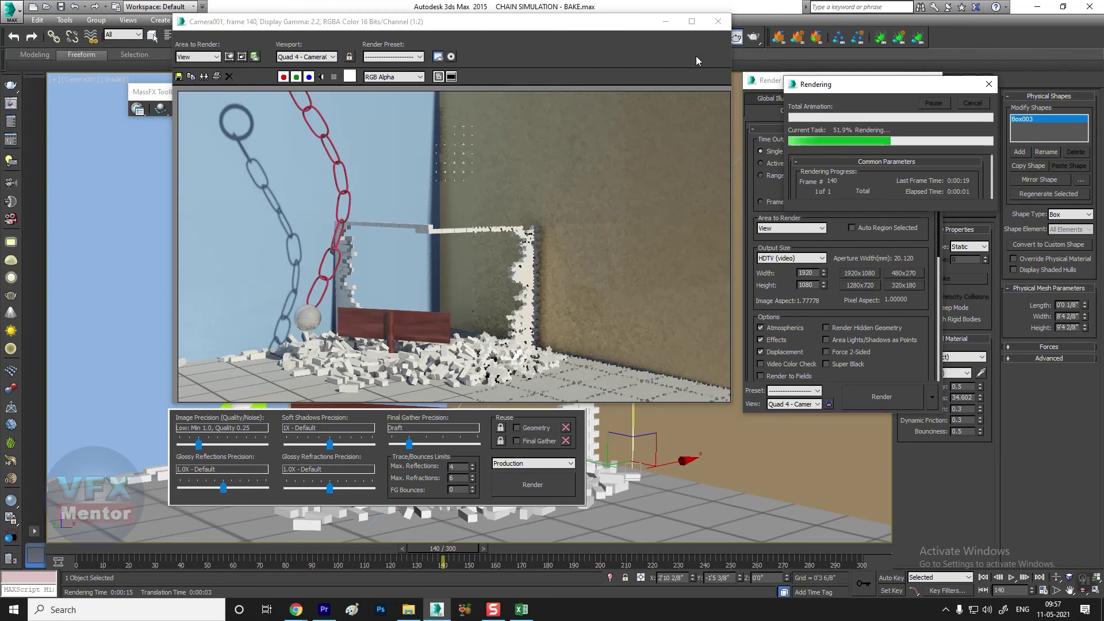
left_click(972, 102)
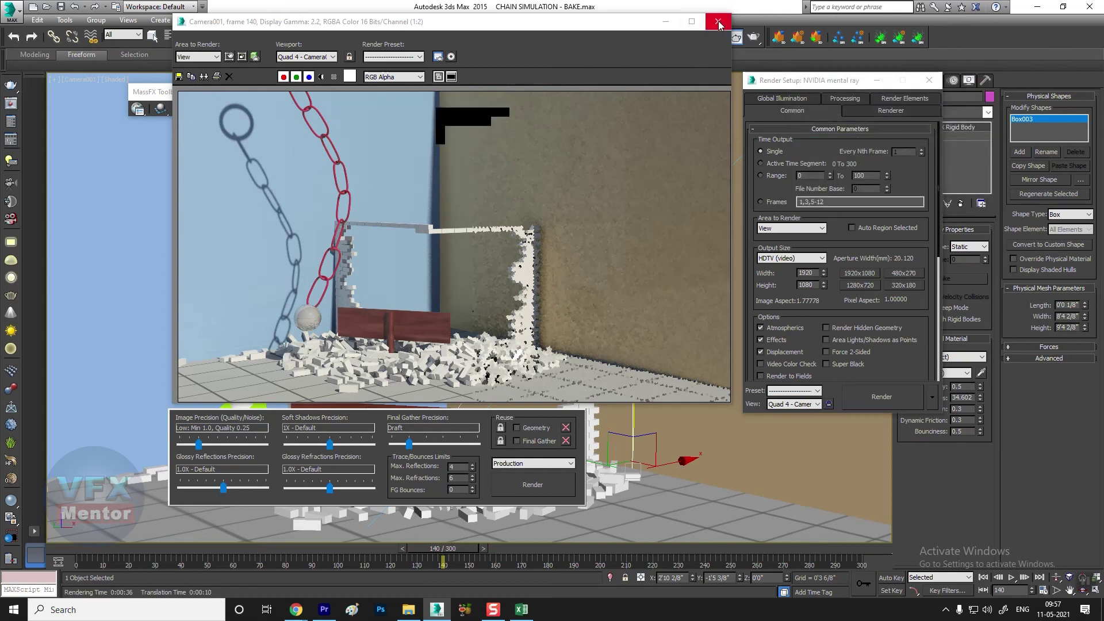
left_click(718, 24)
left_click(929, 80)
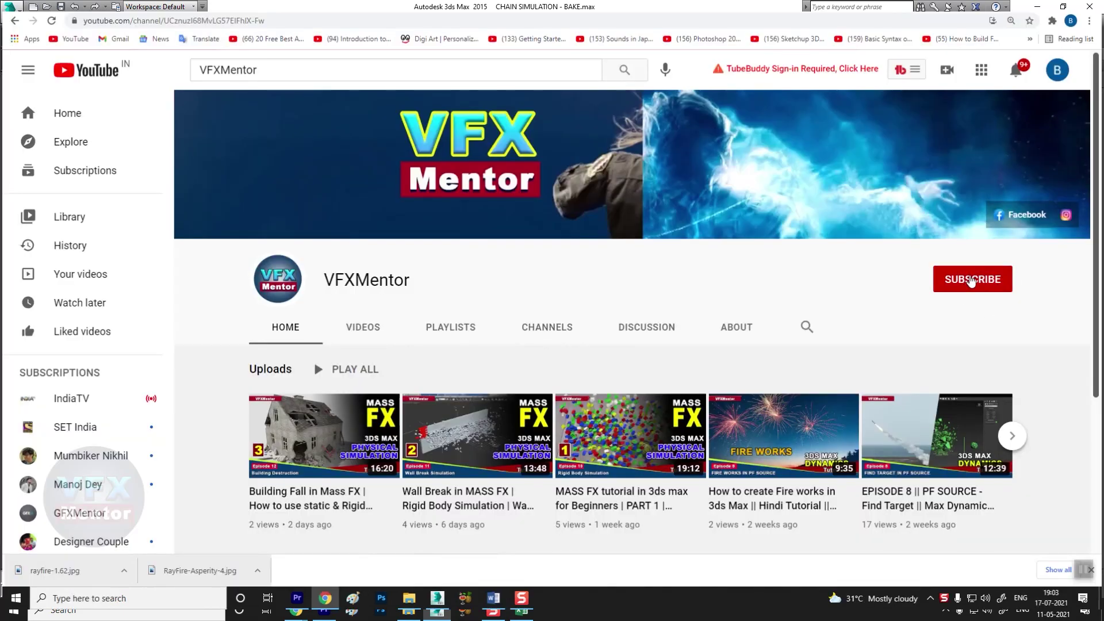
Subscribe to VFXMentor with All bell notifications, then browse the channel's Videos tab.
left_click(970, 282)
left_click(999, 281)
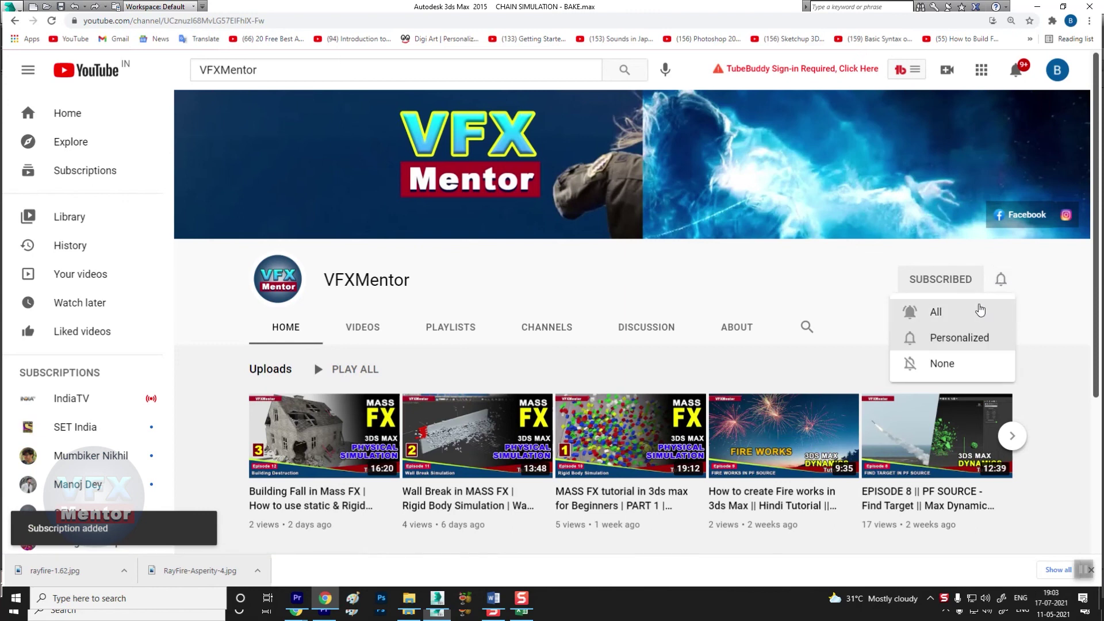
left_click(935, 312)
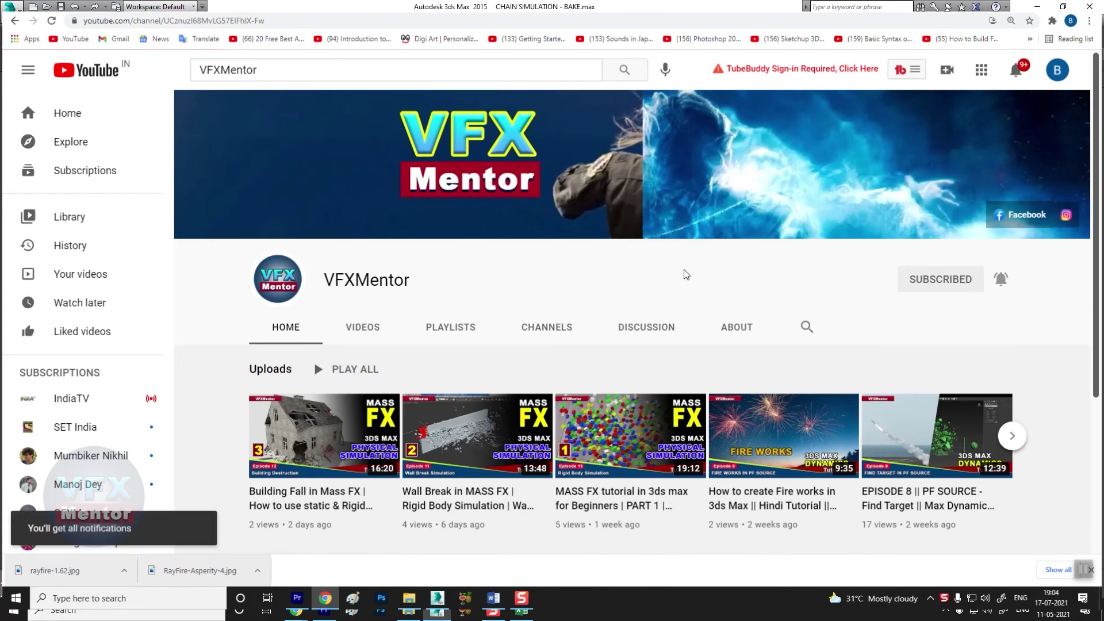
left_click(363, 327)
scroll(498, 360, "down", 3)
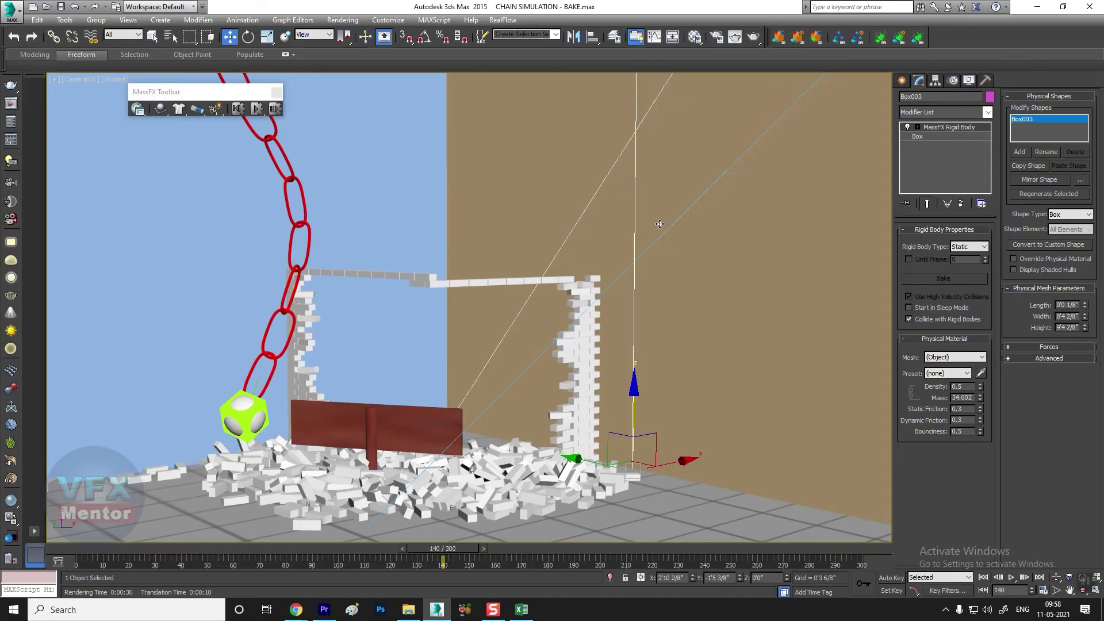